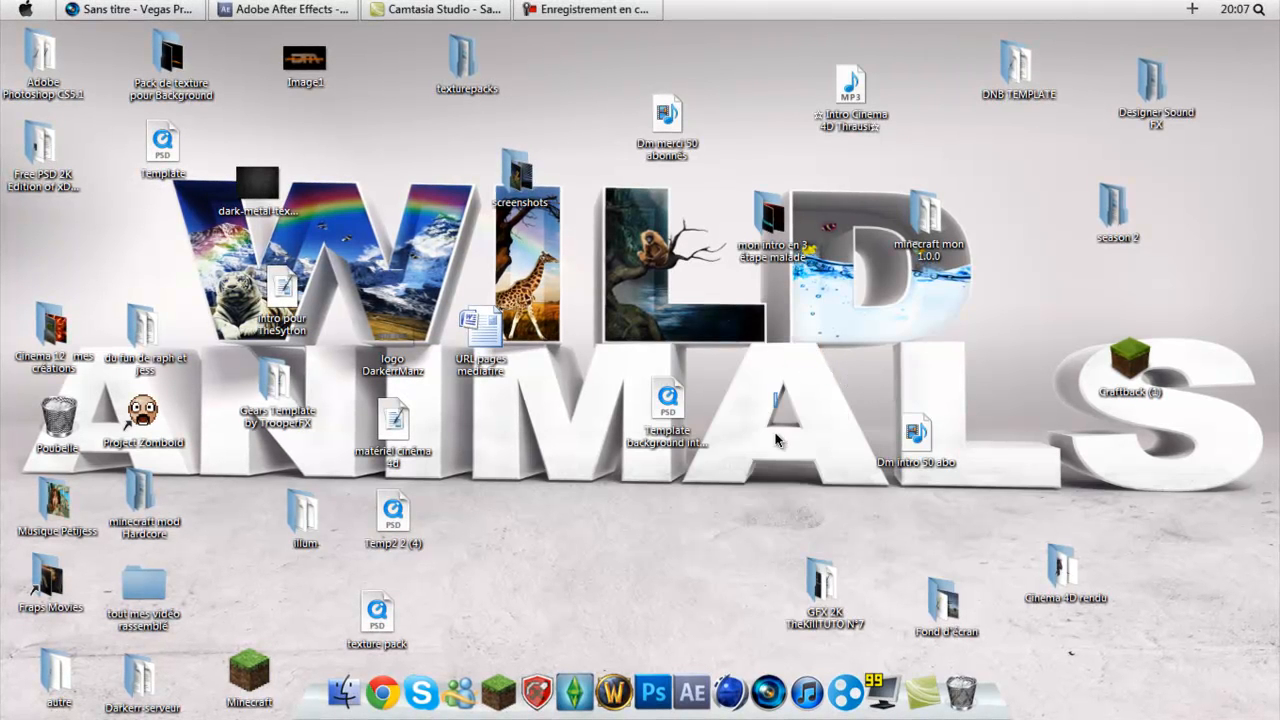
- Play the "Dm intro 50 abo" video from the desktop in Windows Media Player, and close the player
{"action": "right_click", "coordinate": [914, 470]}
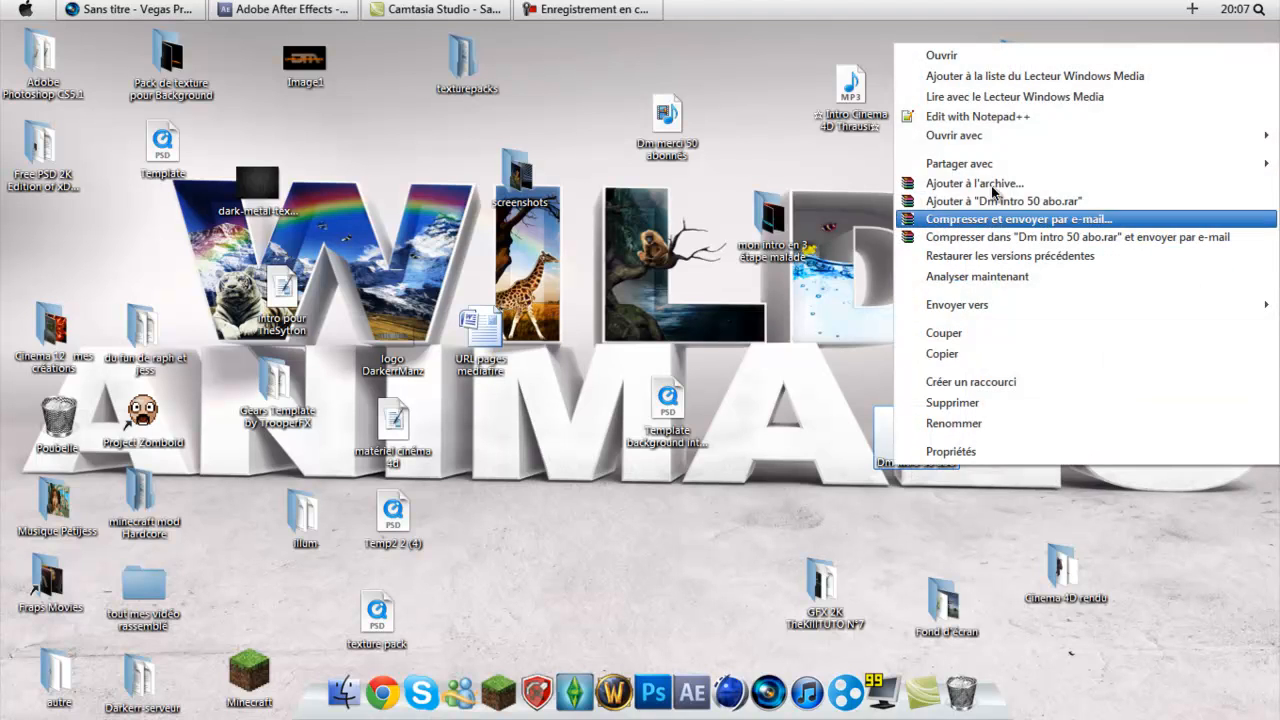
{"action": "mouse_move", "coordinate": [980, 140]}
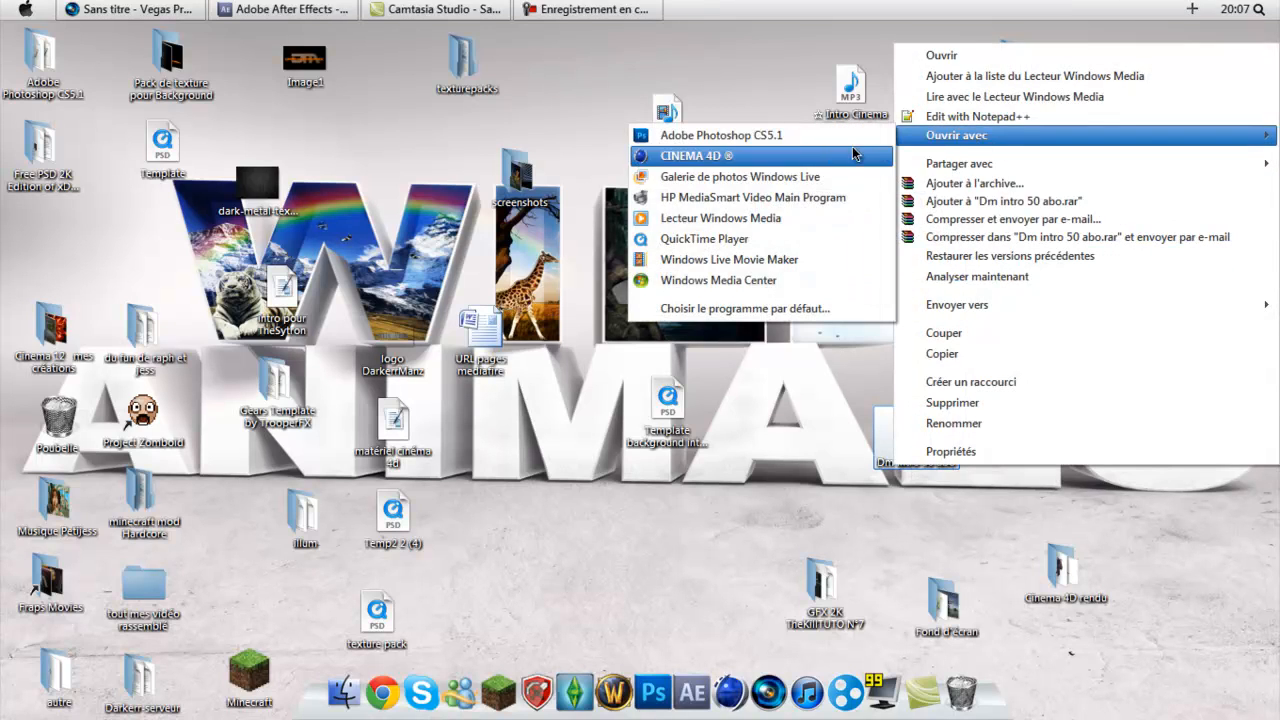
{"action": "left_click", "coordinate": [689, 217]}
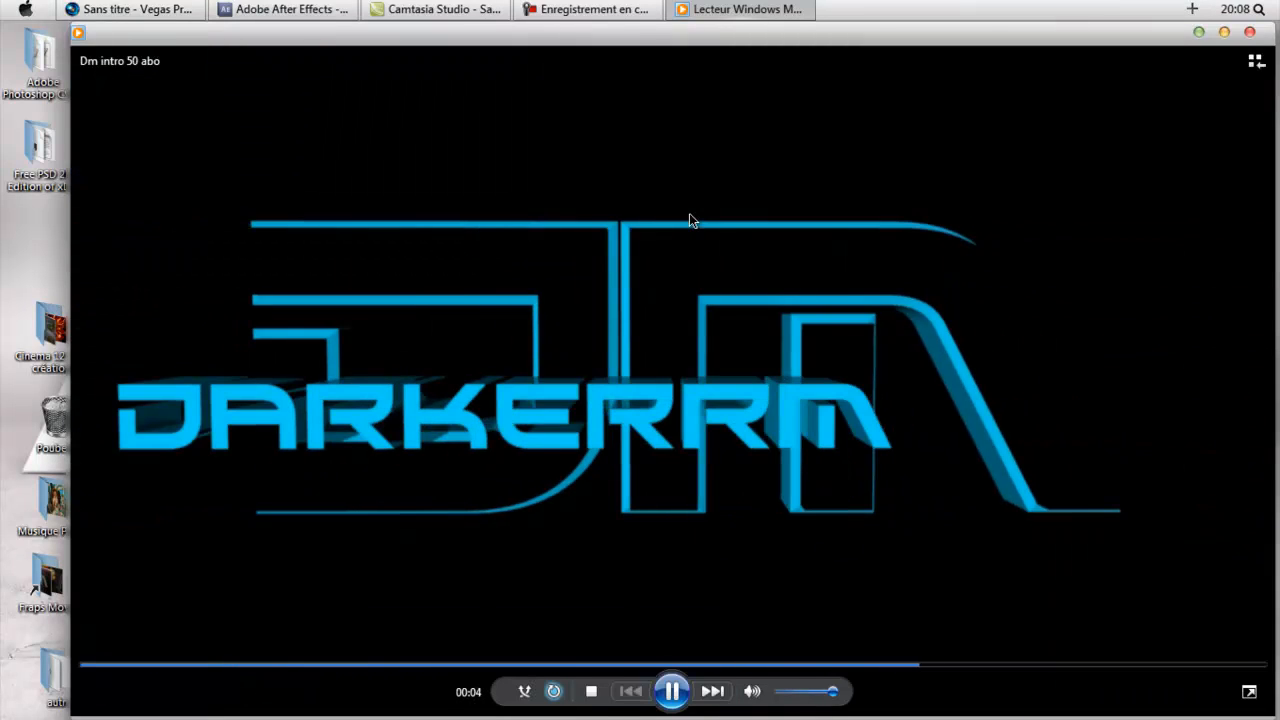
{"action": "left_click", "coordinate": [1251, 33]}
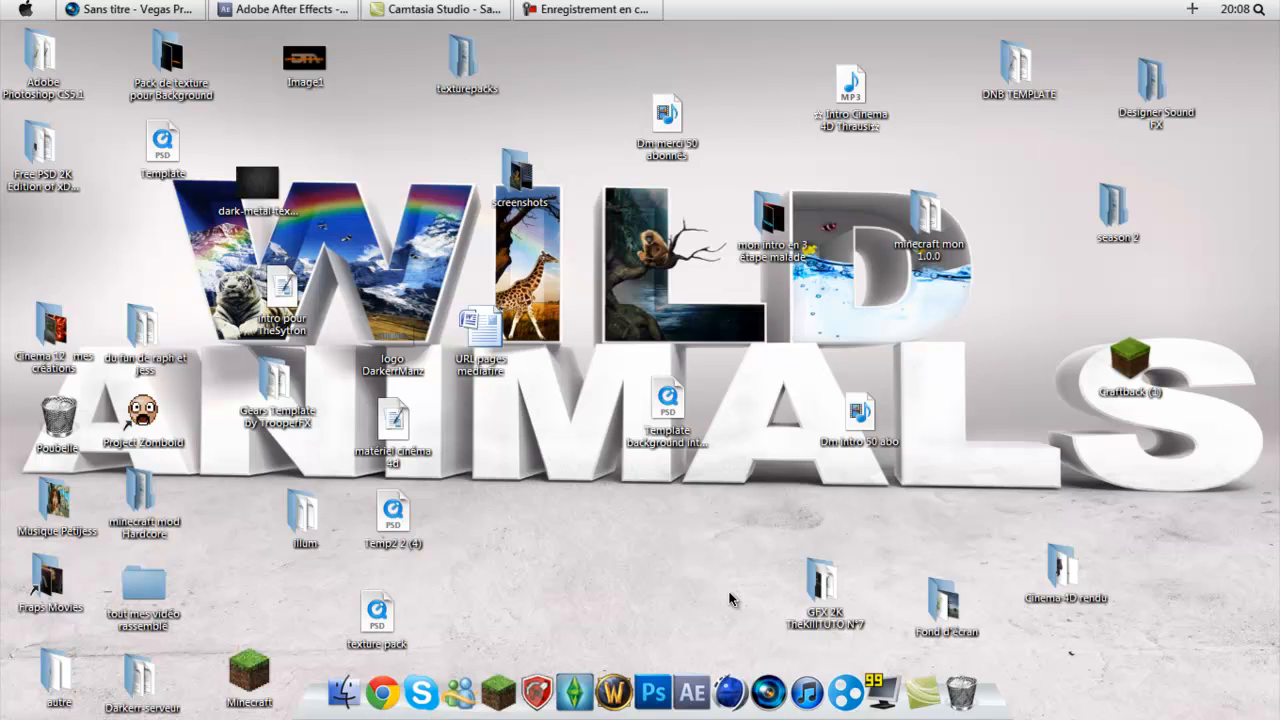
- Switch to Vegas Pro and place the desktop video "Dm intro 50 abo" at the start of the empty timeline
{"action": "left_click", "coordinate": [130, 9]}
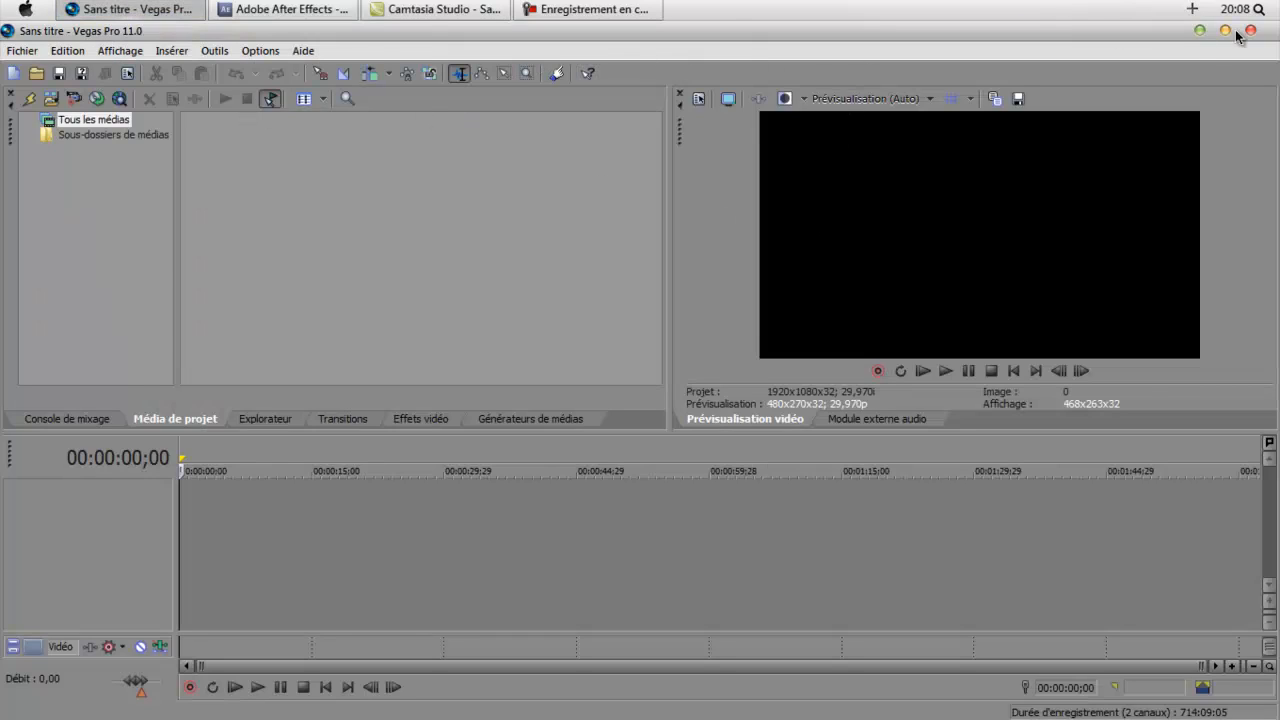
{"action": "left_click", "coordinate": [1226, 30]}
{"action": "left_click_drag", "start_coordinate": [918, 39], "coordinate": [608, 36]}
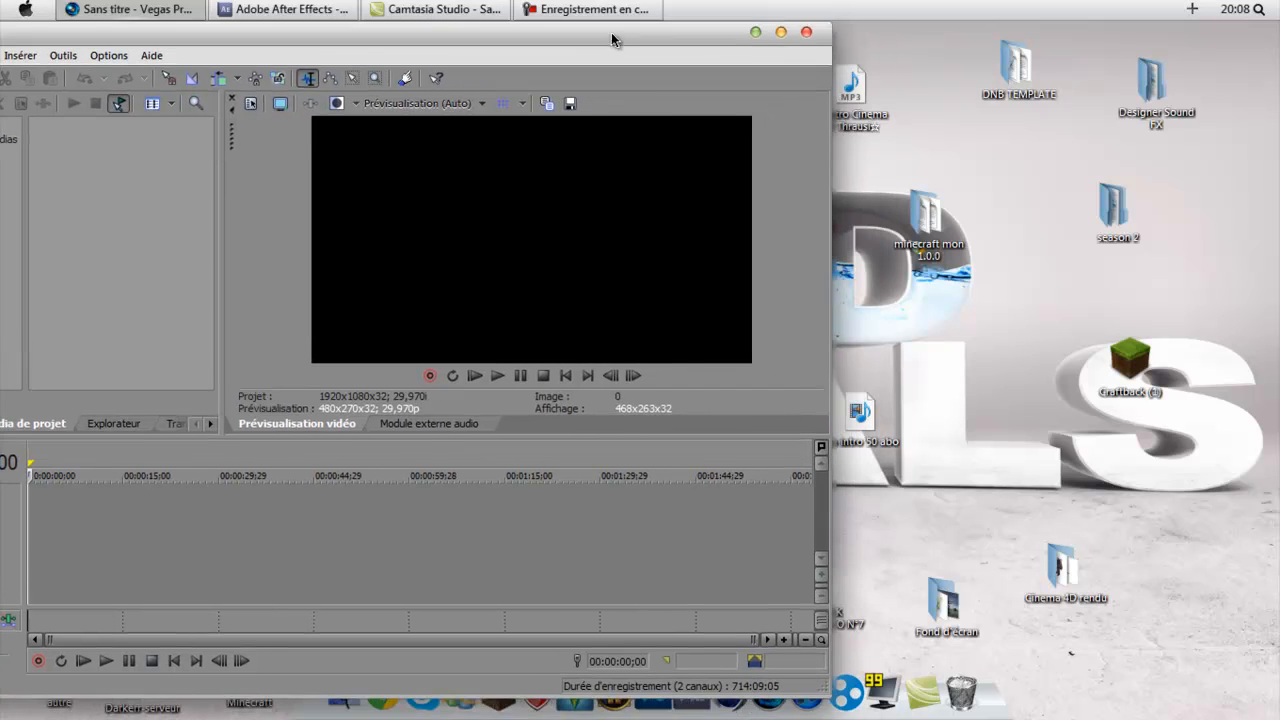
{"action": "left_click_drag", "start_coordinate": [862, 416], "coordinate": [35, 556]}
{"action": "left_click_drag", "start_coordinate": [504, 37], "coordinate": [845, 107]}
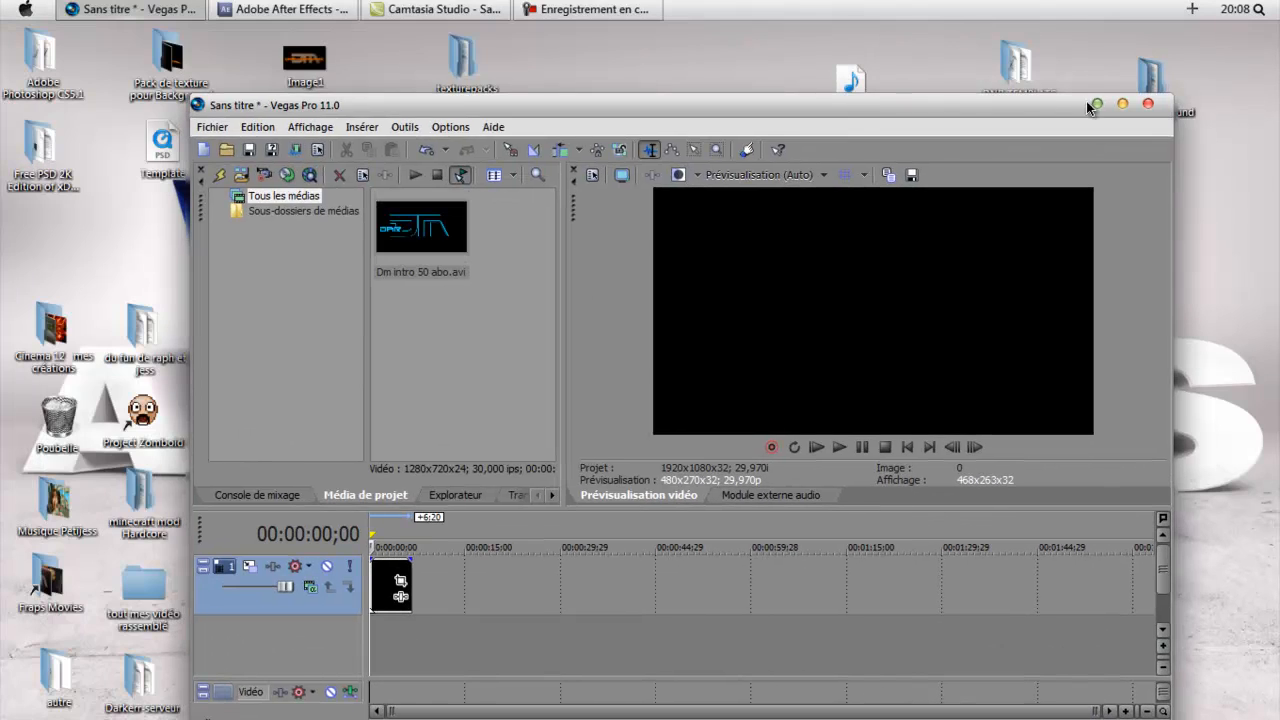
{"action": "left_click", "coordinate": [1121, 103]}
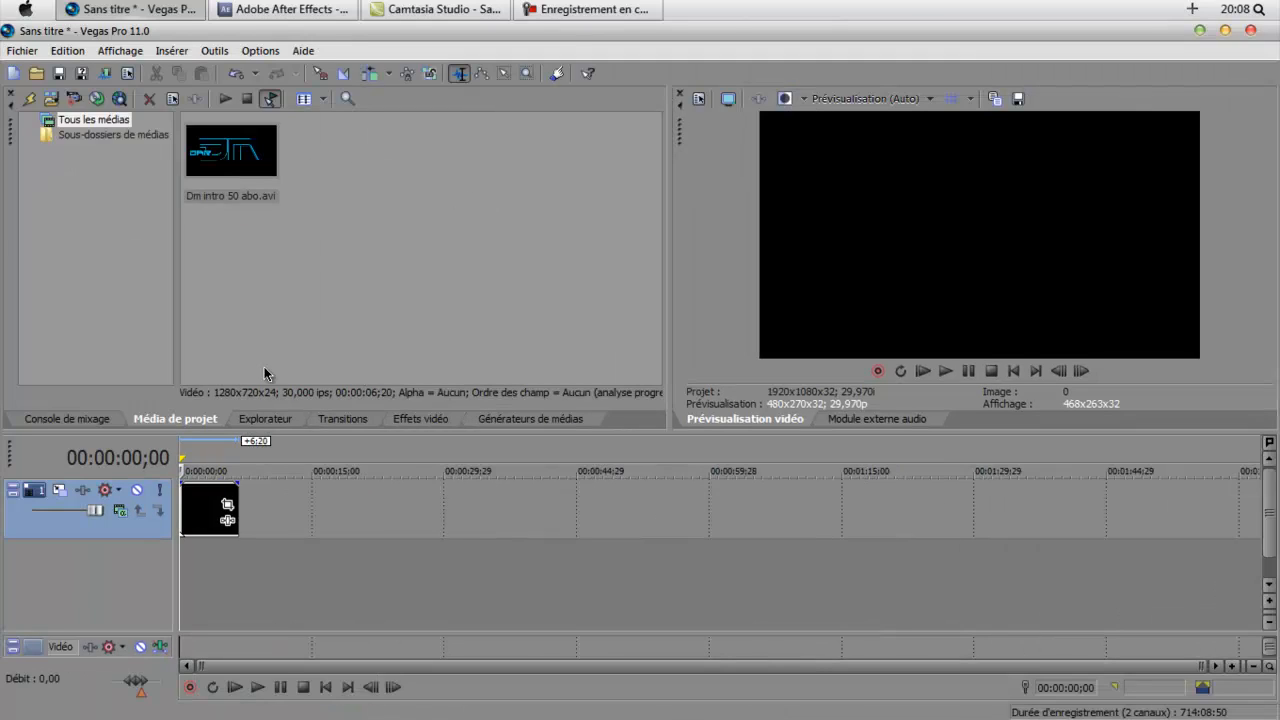
- Play the intro clip on the timeline from the beginning to check its ending
{"action": "left_click_drag", "start_coordinate": [1198, 666], "coordinate": [288, 666]}
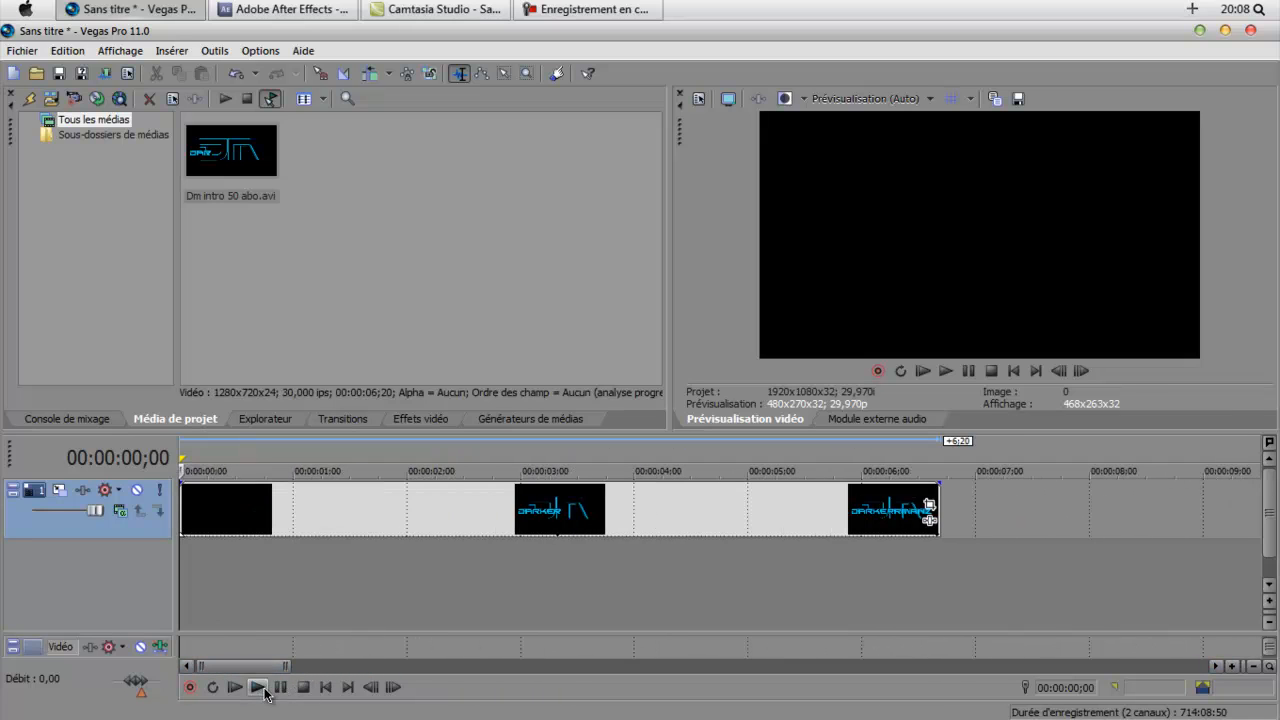
{"action": "left_click", "coordinate": [265, 693]}
{"action": "left_click", "coordinate": [265, 693]}
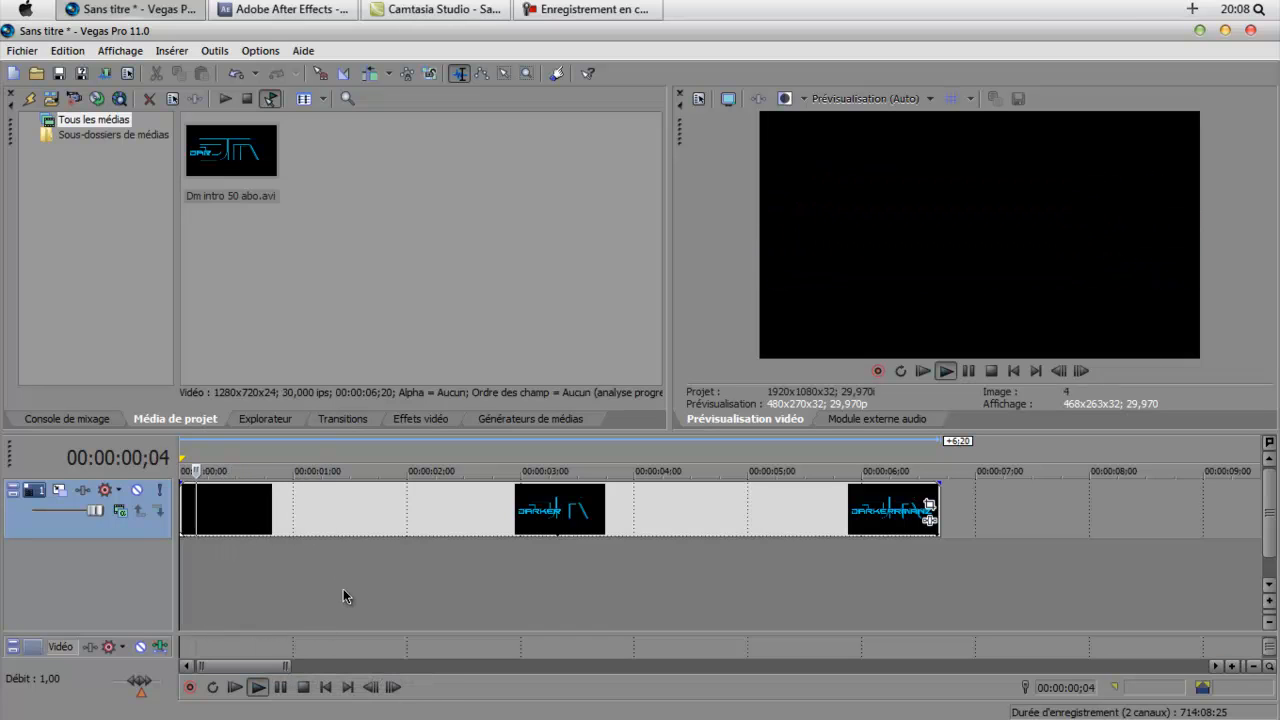
{"action": "key", "text": "space"}
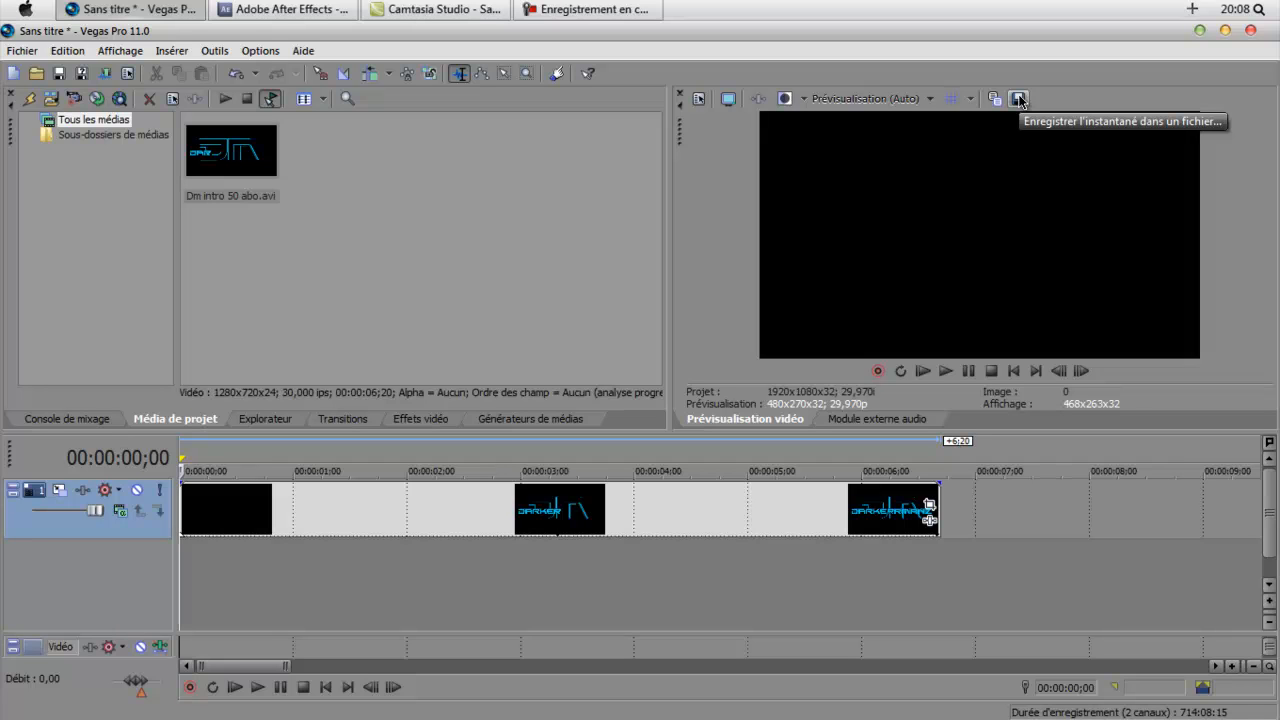
- Save a snapshot of the first frame as the JPEG Image2 on the desktop and place it right after the intro clip
{"action": "left_click", "coordinate": [1019, 99]}
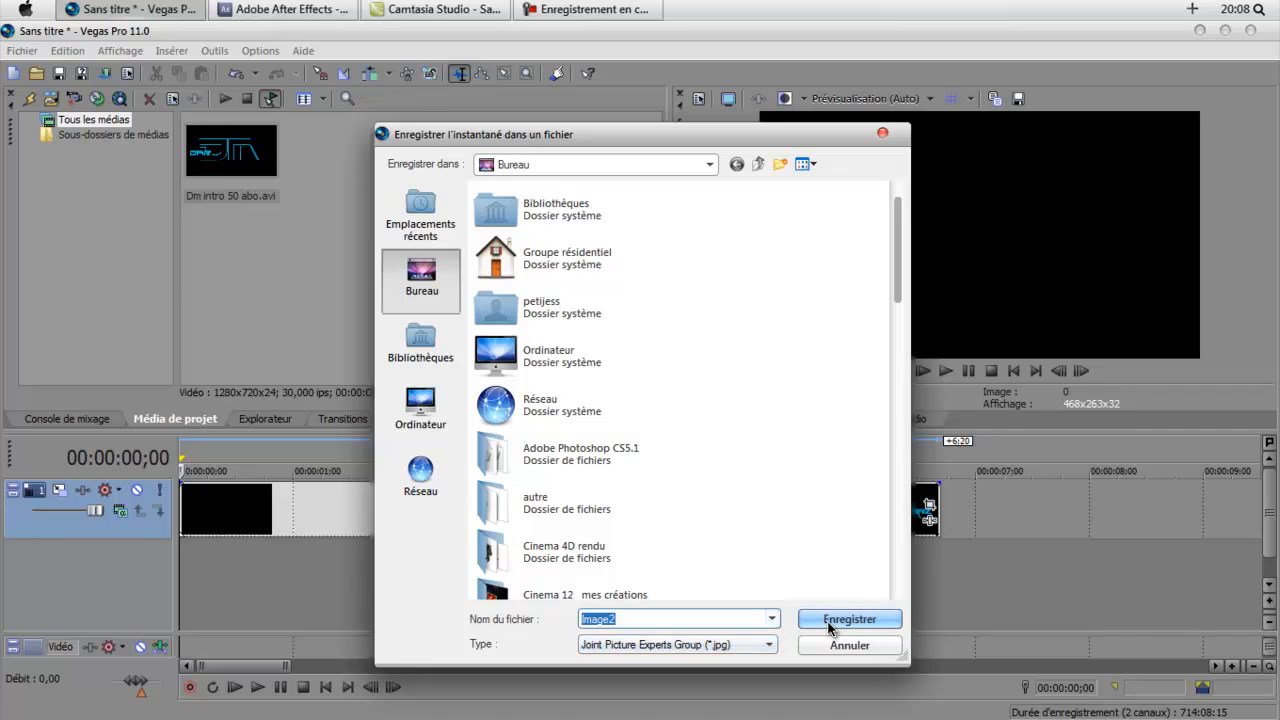
{"action": "left_click", "coordinate": [875, 620]}
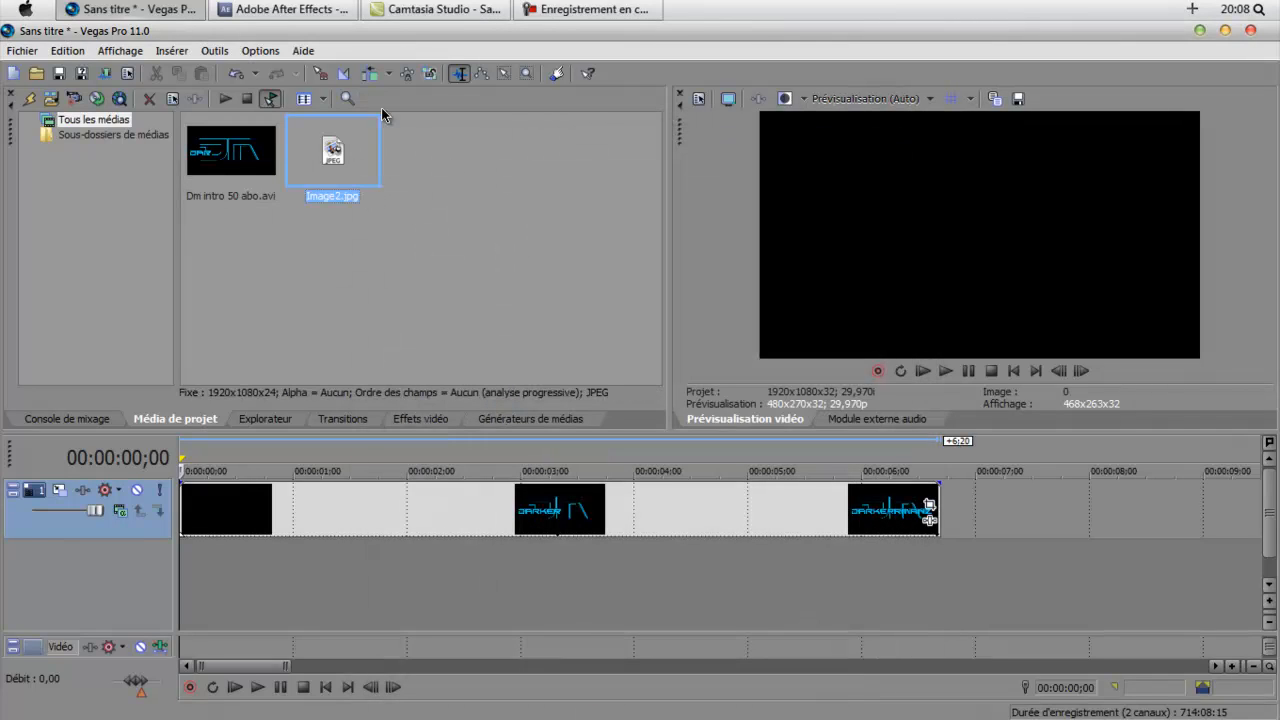
{"action": "left_click", "coordinate": [468, 232]}
{"action": "left_click_drag", "start_coordinate": [366, 147], "coordinate": [969, 498]}
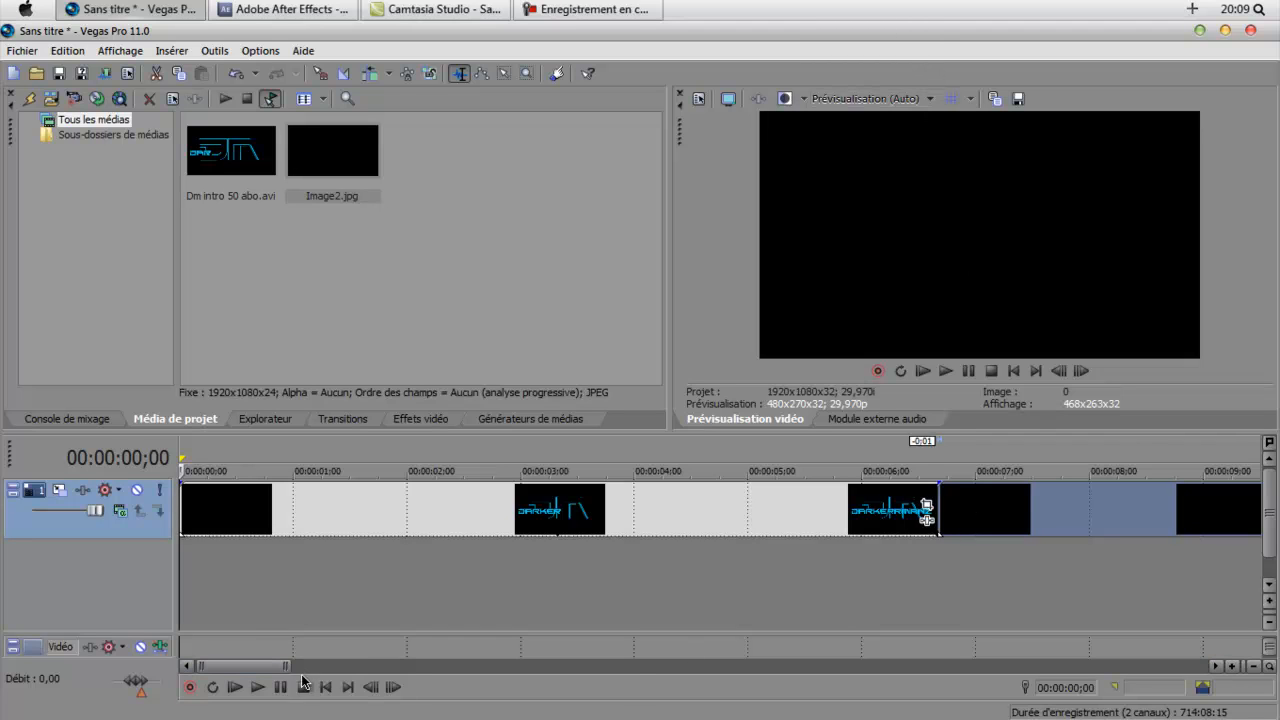
- Play through the black Image2 still and delete it from the timeline
{"action": "left_click", "coordinate": [258, 687]}
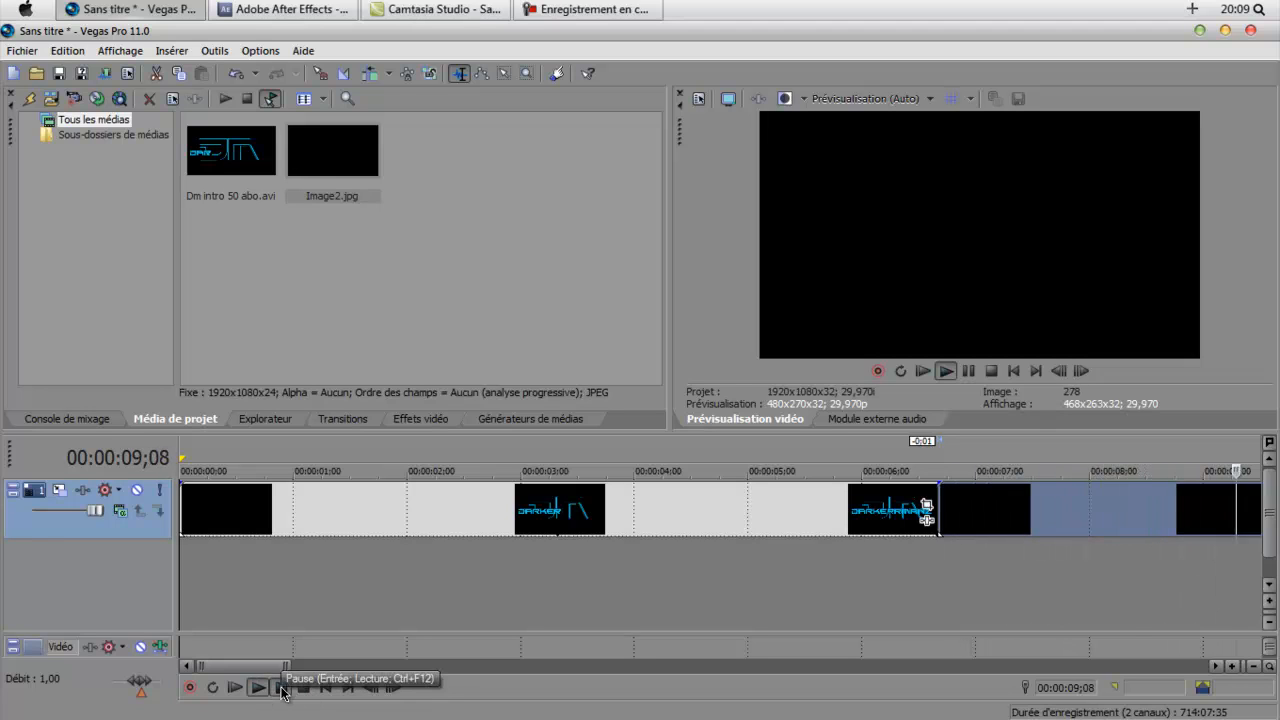
{"action": "left_click", "coordinate": [281, 689]}
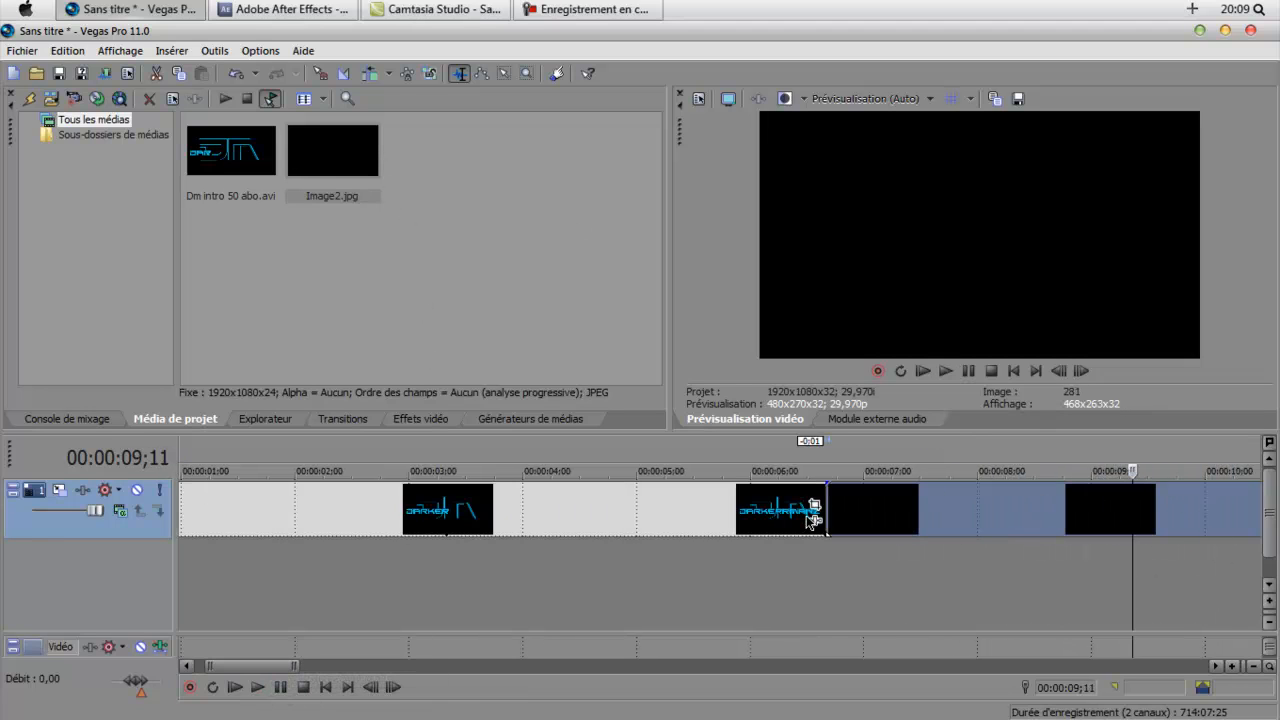
{"action": "key", "text": "Delete"}
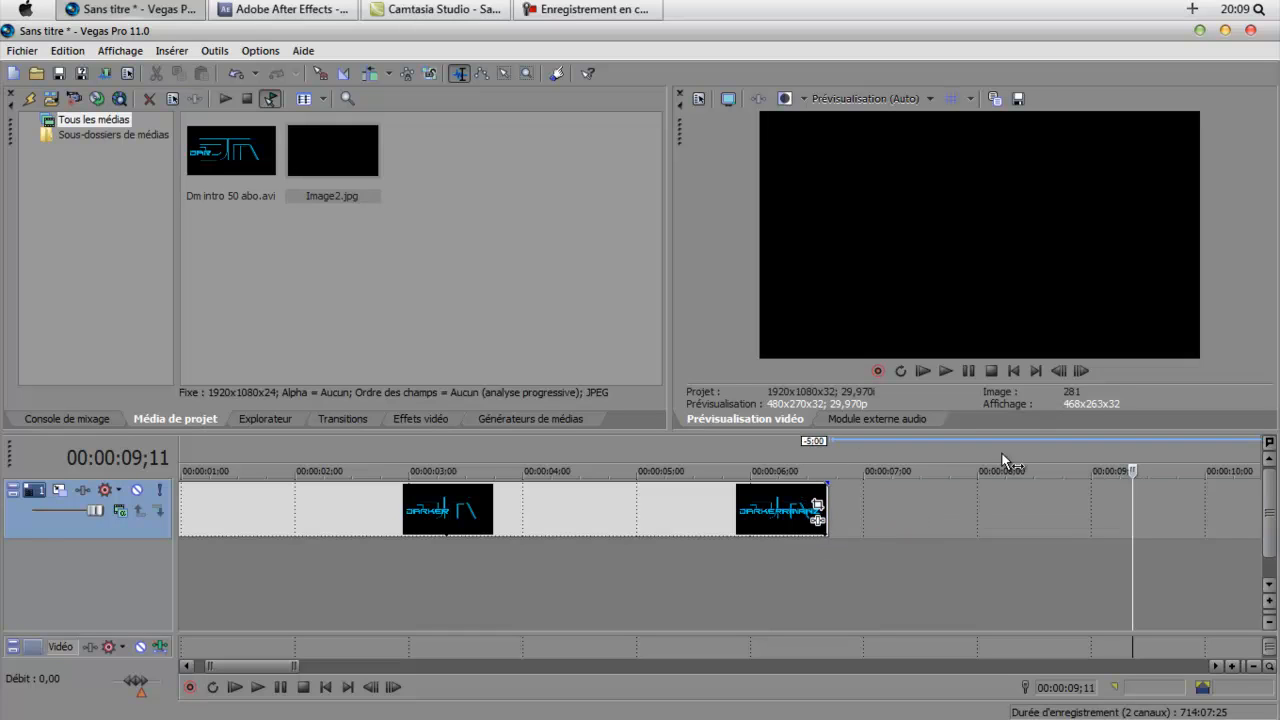
- Save a snapshot of the frame at 00:00:06;03 as the JPEG Image3 on the desktop and place it directly after the intro clip
{"action": "key", "text": "space"}
{"action": "left_click_drag", "start_coordinate": [1080, 470], "coordinate": [762, 470]}
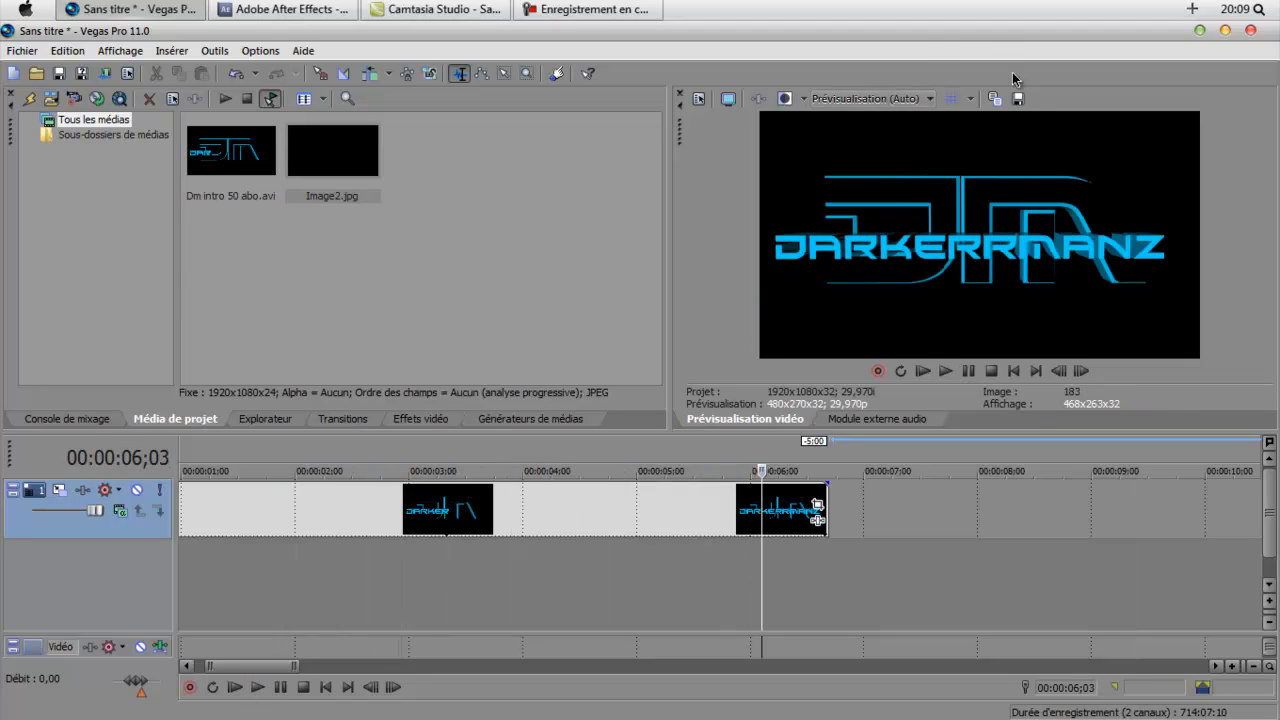
{"action": "left_click", "coordinate": [1018, 98]}
{"action": "left_click", "coordinate": [850, 619]}
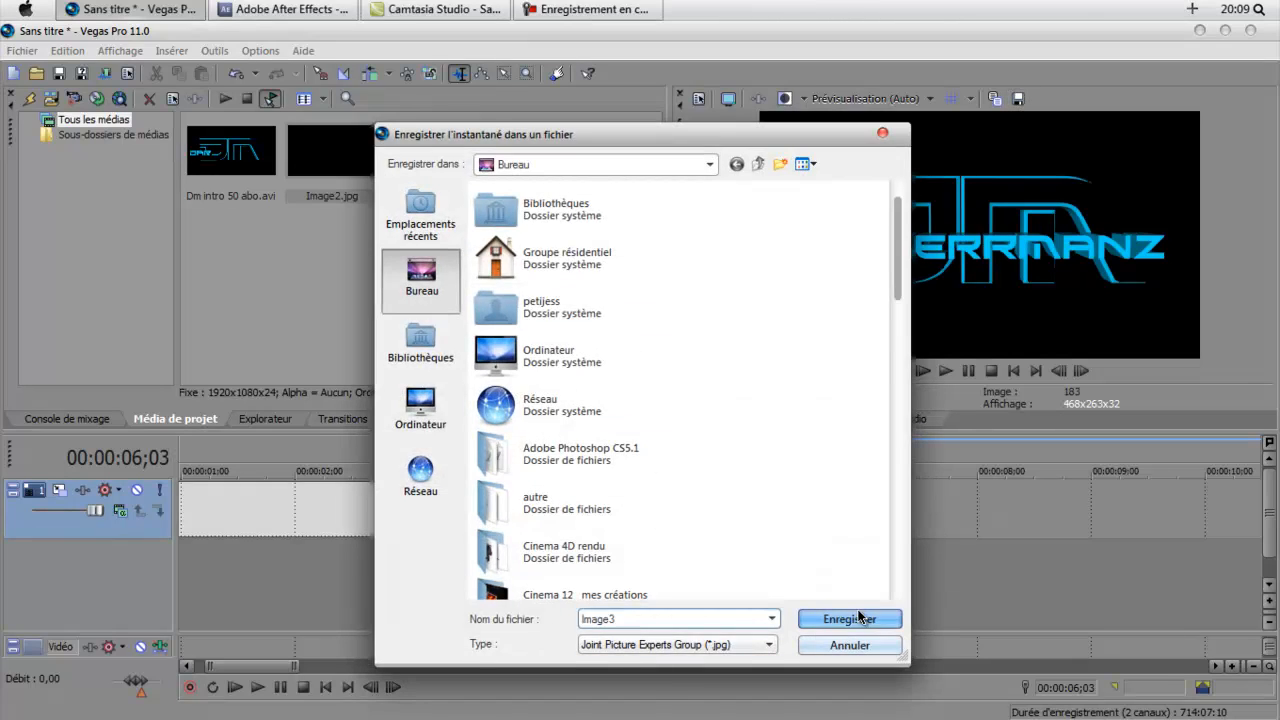
{"action": "left_click_drag", "start_coordinate": [434, 150], "coordinate": [844, 526]}
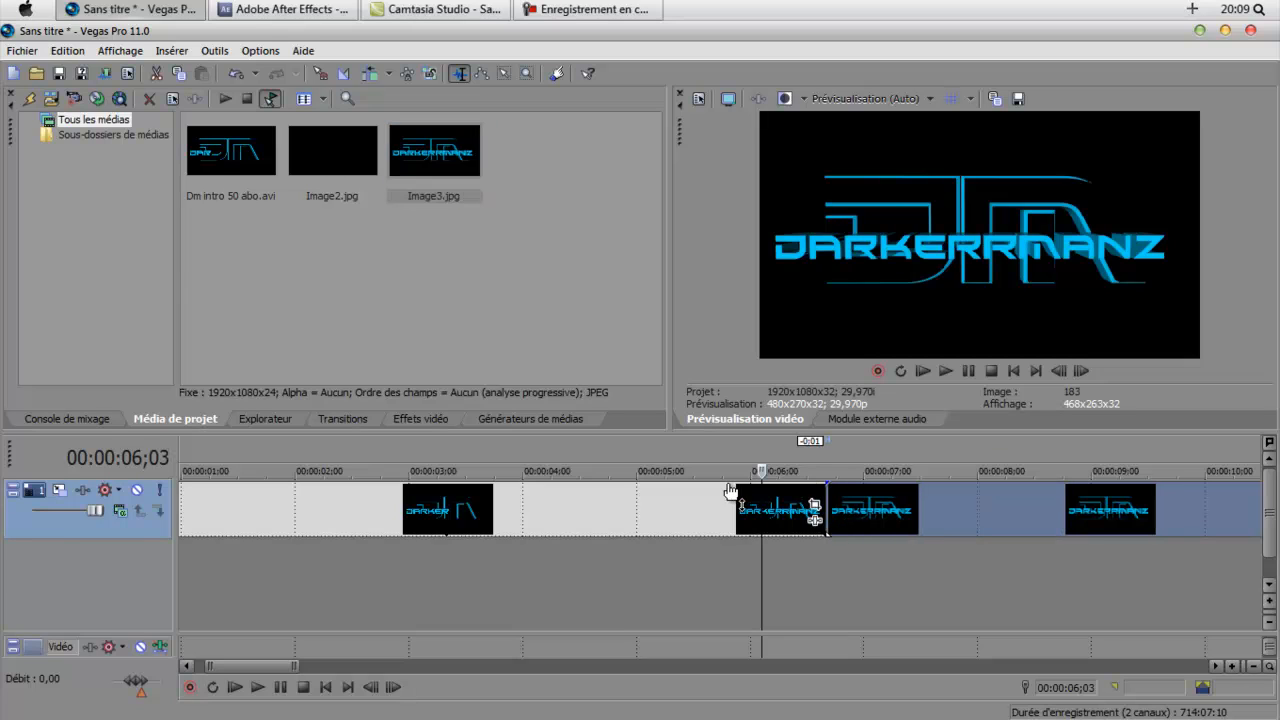
- Play across the Image3 still and shorten it so that it ends at about 00:00:10;00
{"action": "left_click", "coordinate": [257, 687]}
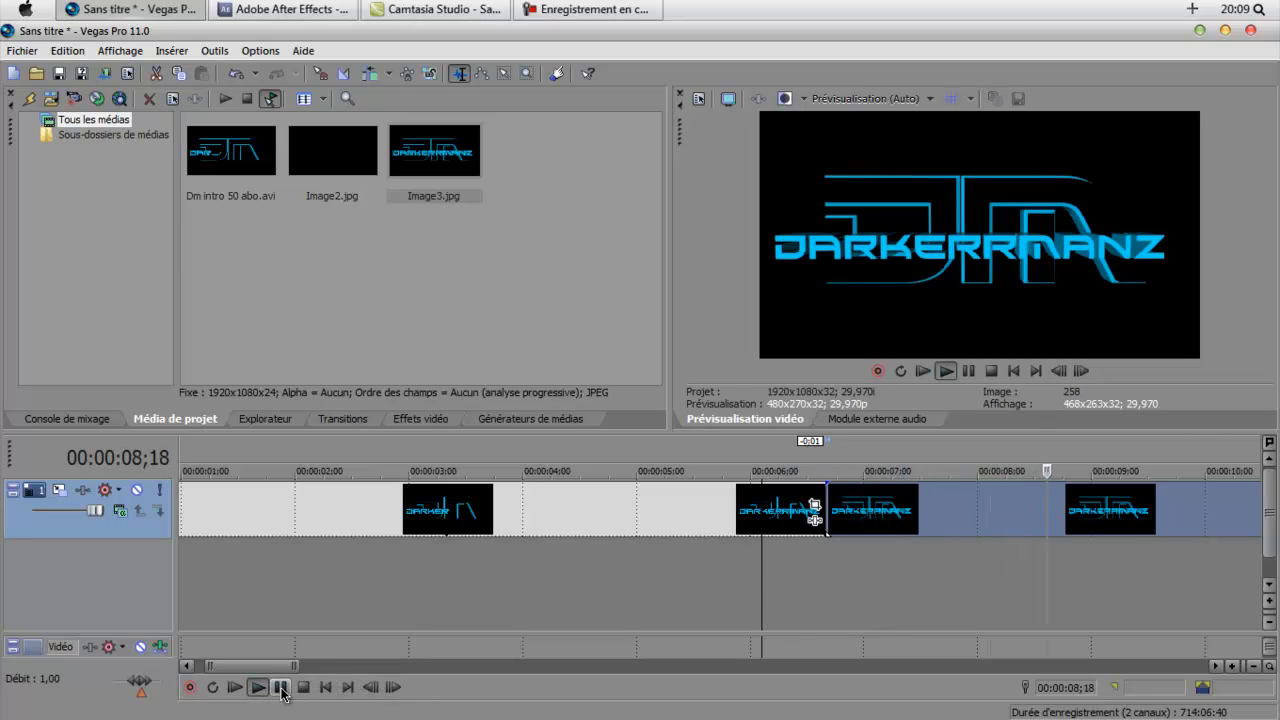
{"action": "left_click", "coordinate": [281, 690]}
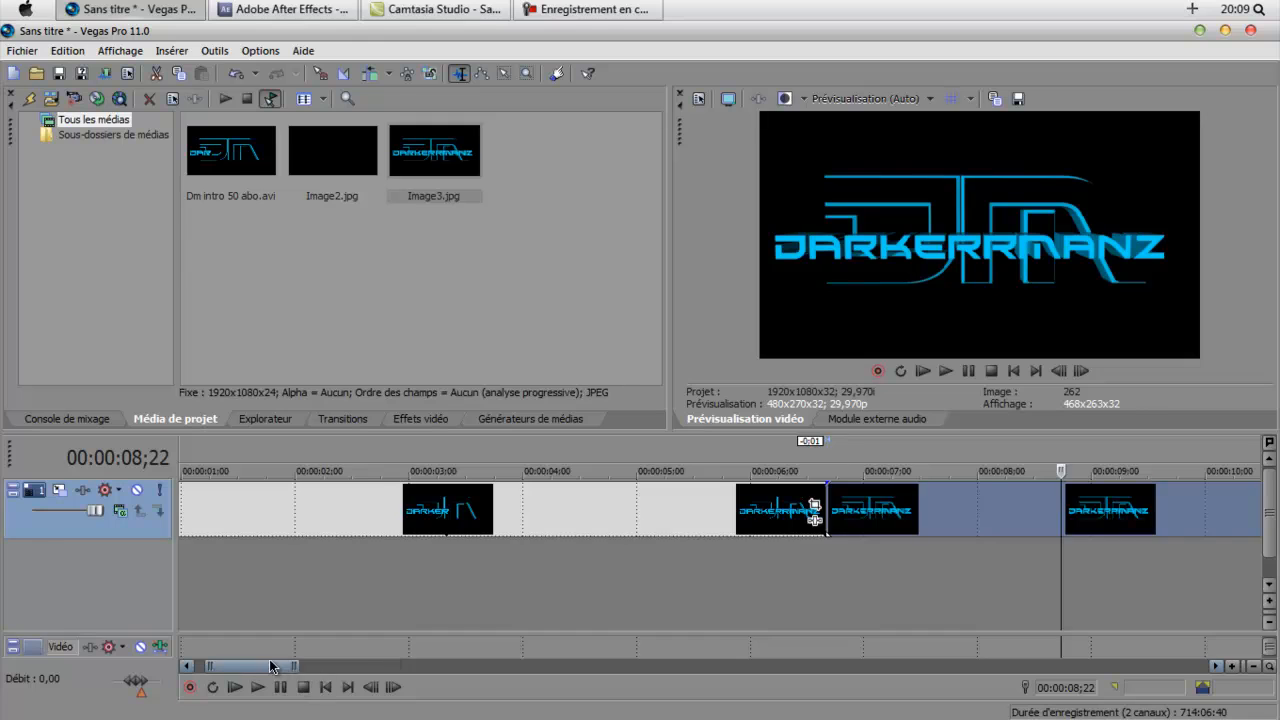
{"action": "left_click_drag", "start_coordinate": [272, 668], "coordinate": [300, 673]}
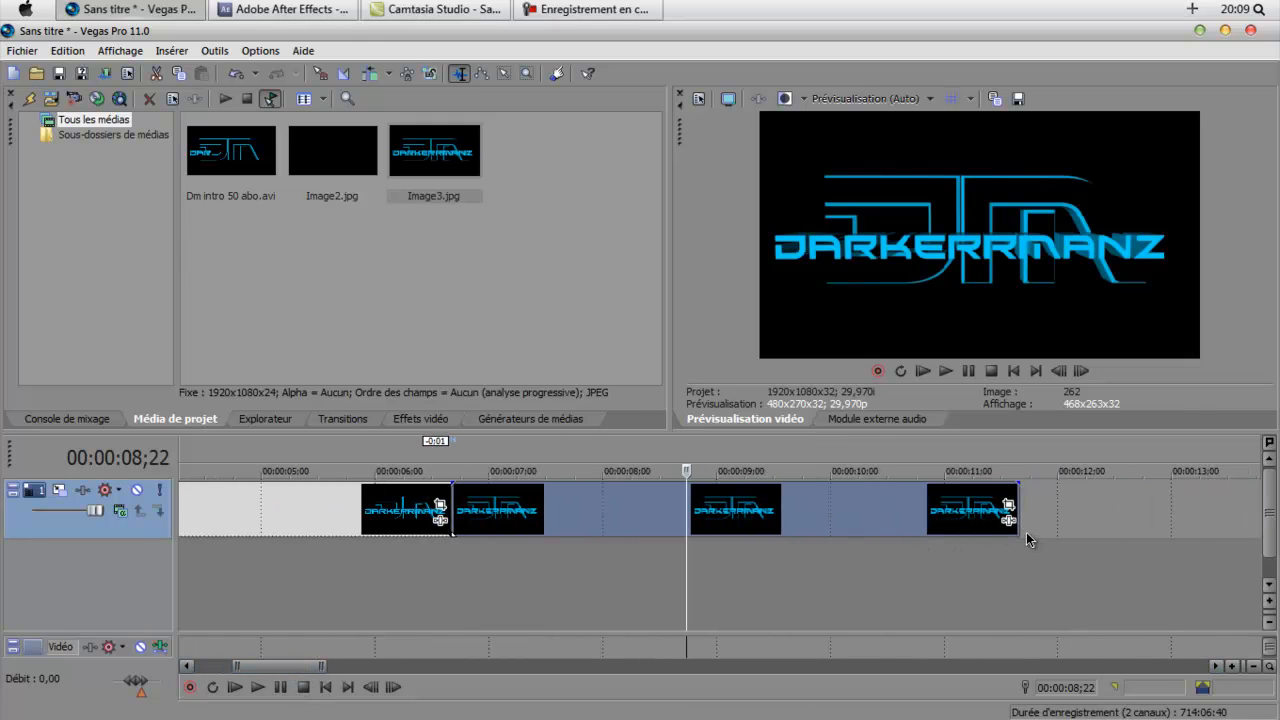
{"action": "left_click_drag", "start_coordinate": [1014, 520], "coordinate": [818, 514]}
- Play back the intro with its trimmed freeze frame and return the playhead to the start of the timeline
{"action": "key", "text": "space"}
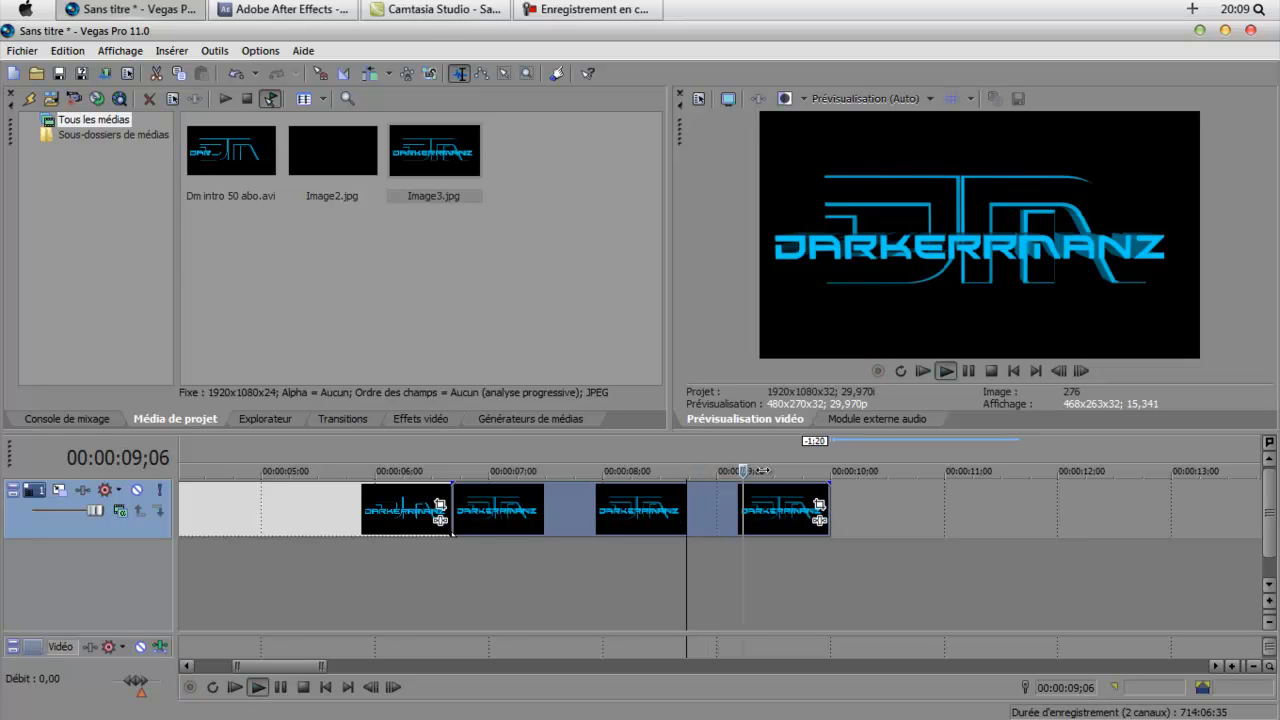
{"action": "mouse_move", "coordinate": [808, 471]}
{"action": "left_mouse_down"}
{"action": "mouse_move", "coordinate": [887, 471]}
{"action": "mouse_move", "coordinate": [211, 471]}
{"action": "left_mouse_up"}
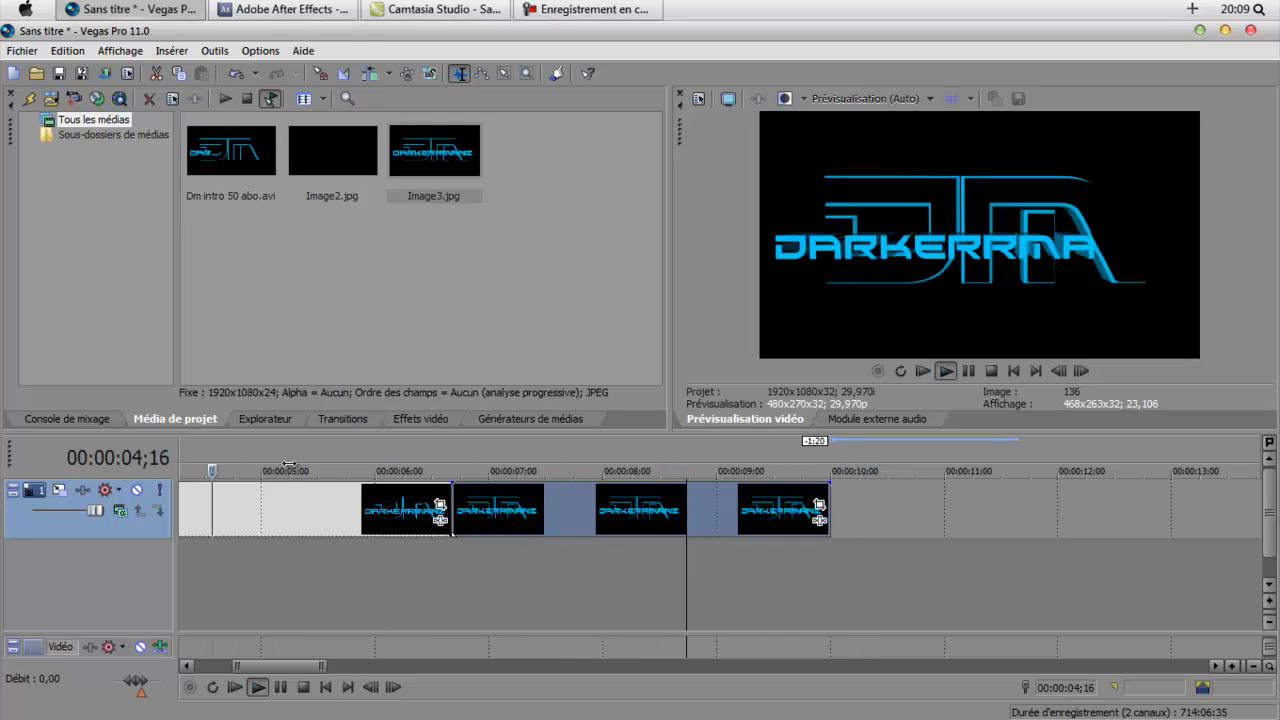
{"action": "left_click_drag", "start_coordinate": [289, 464], "coordinate": [170, 468]}
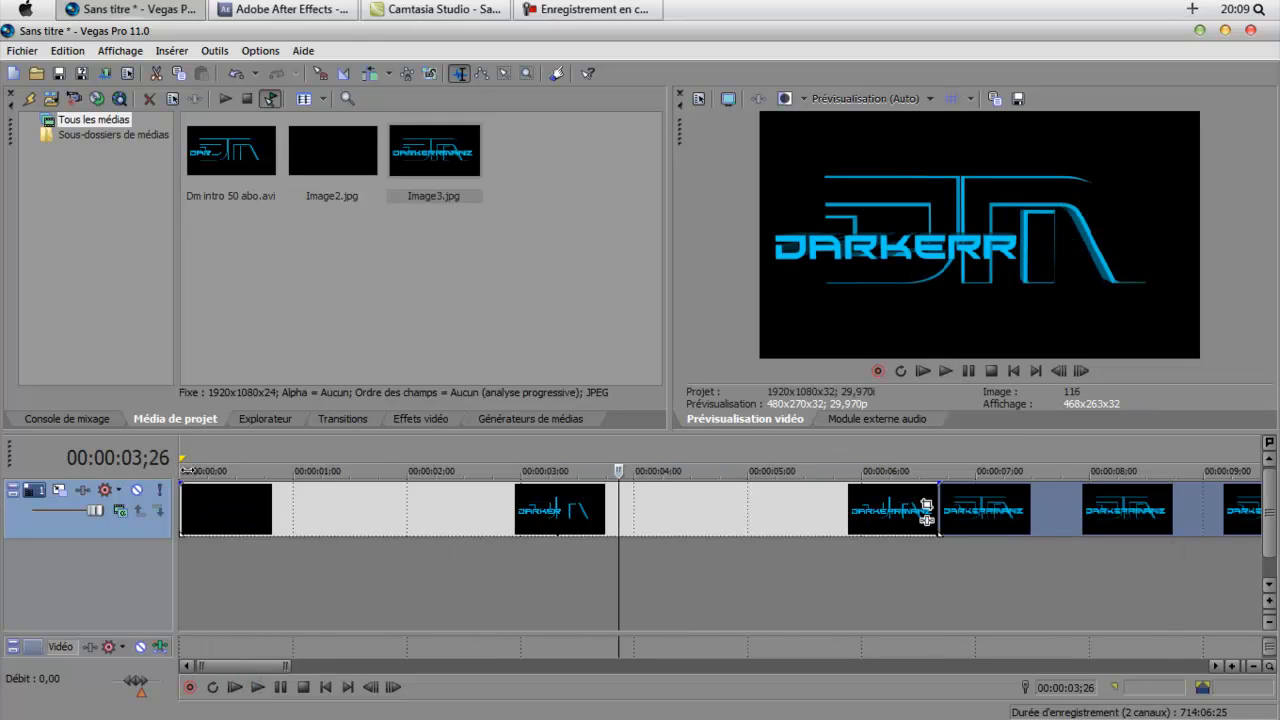
{"action": "key", "text": "j"}
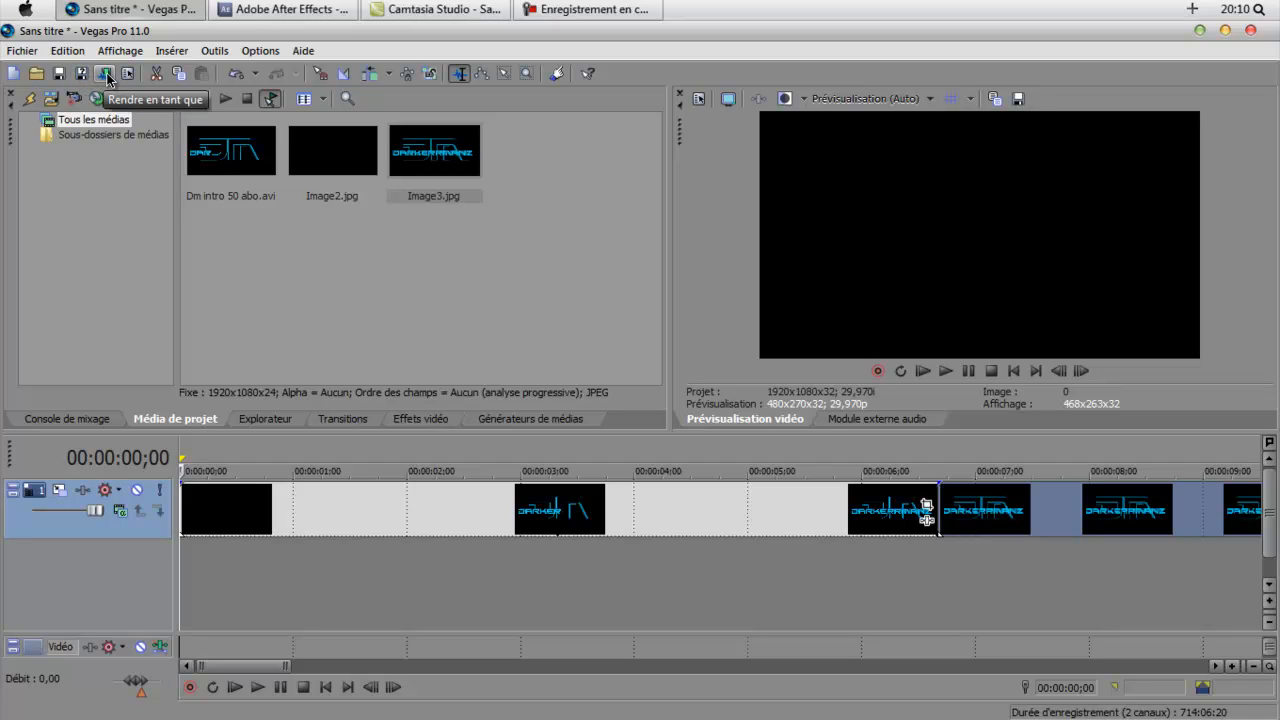
- Render the project to the desktop as Sans titre.wmv using the Windows Media Video V11 template "Vidéo HD 1080-30p 8 Mbits/s"
{"action": "left_click", "coordinate": [105, 75]}
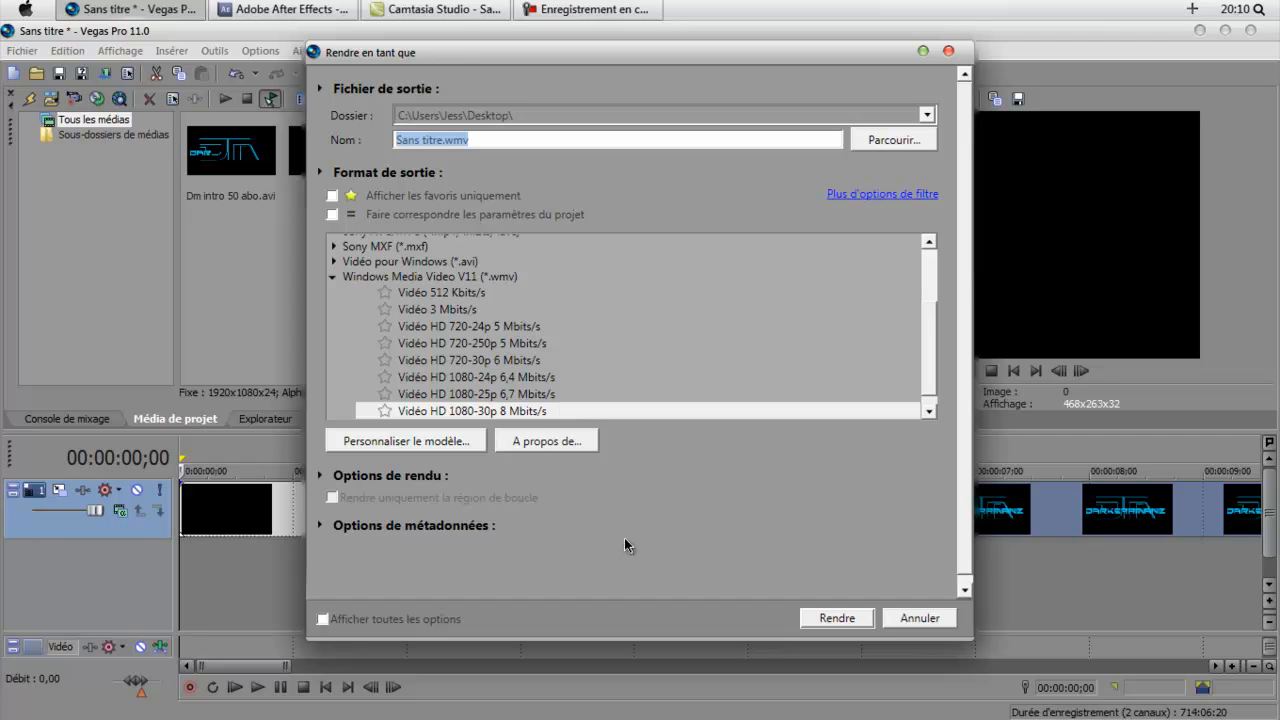
{"action": "left_click", "coordinate": [814, 617]}
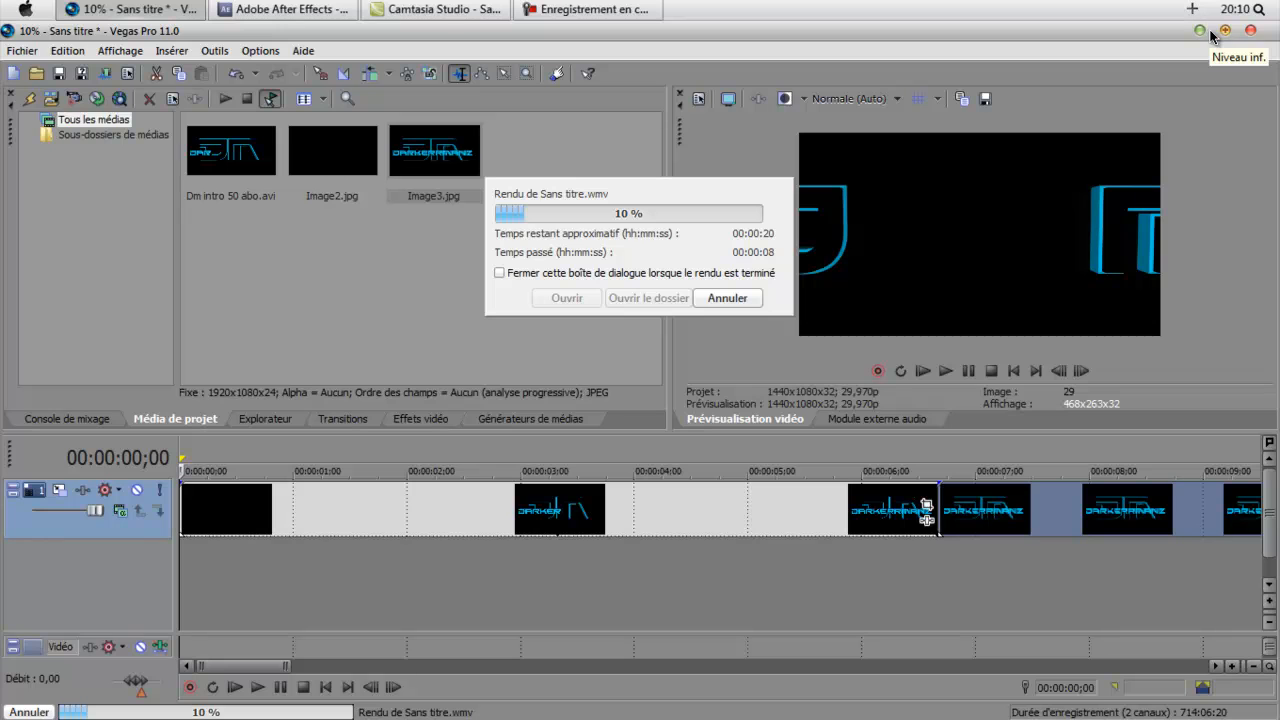
{"action": "left_click", "coordinate": [1213, 34]}
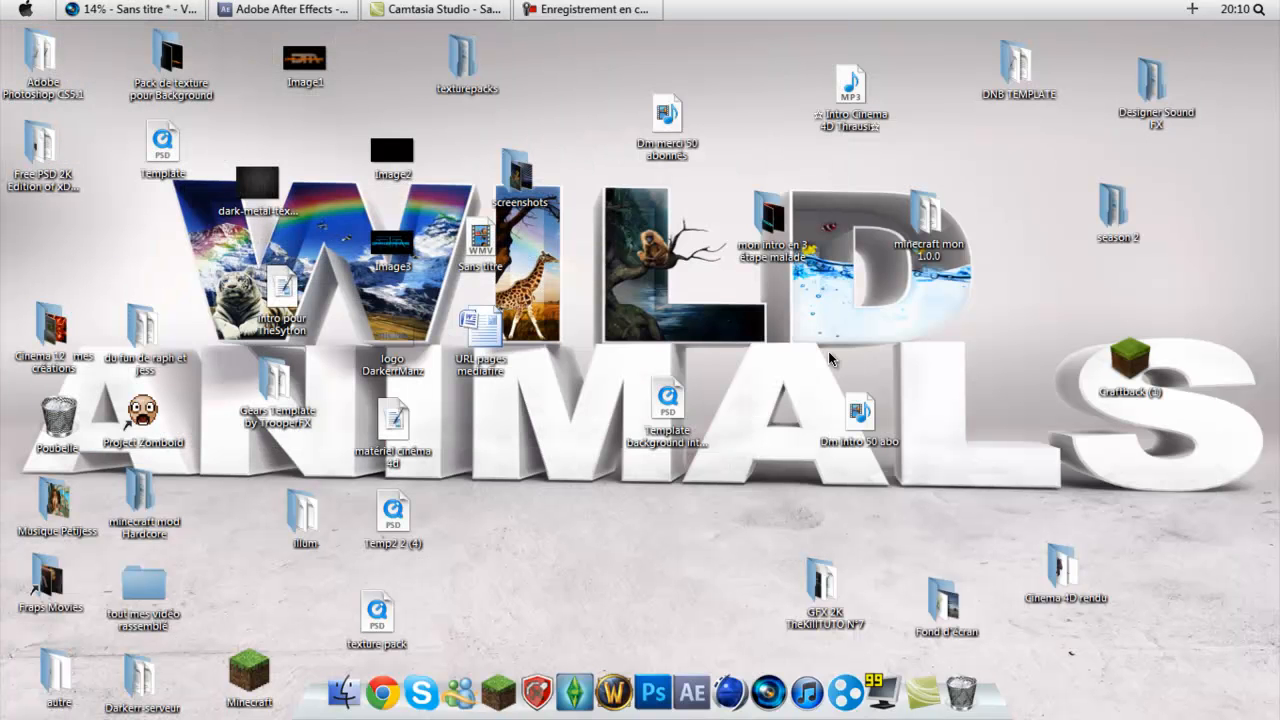
{"action": "left_click_drag", "start_coordinate": [670, 402], "coordinate": [568, 312]}
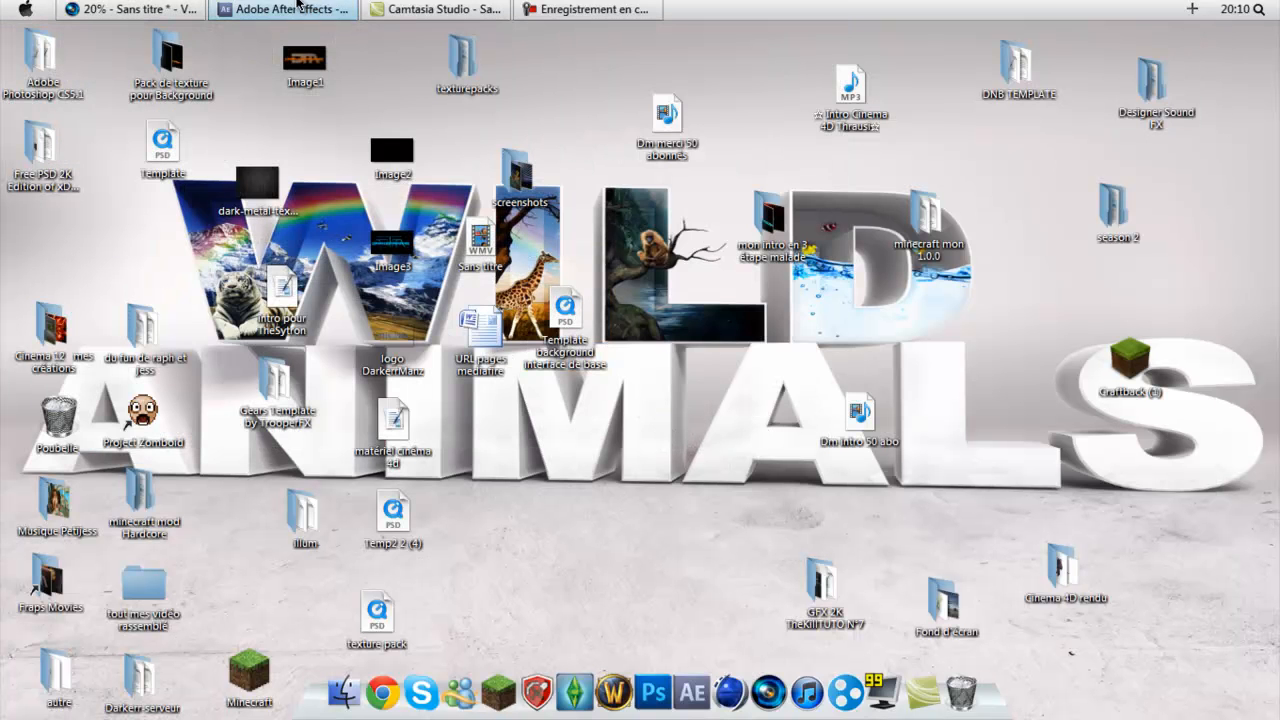
{"action": "left_click", "coordinate": [133, 8]}
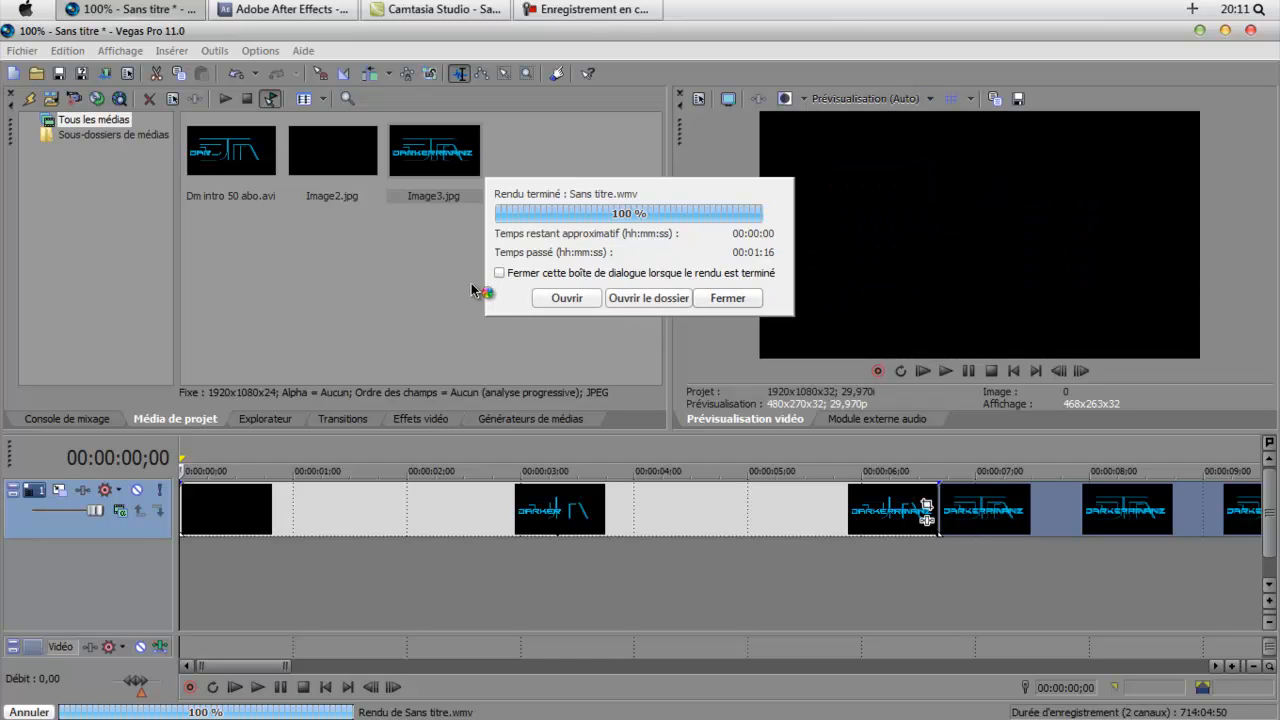
- Dismiss the finished render dialog and close Vegas Pro without saving the project
{"action": "left_click", "coordinate": [752, 298]}
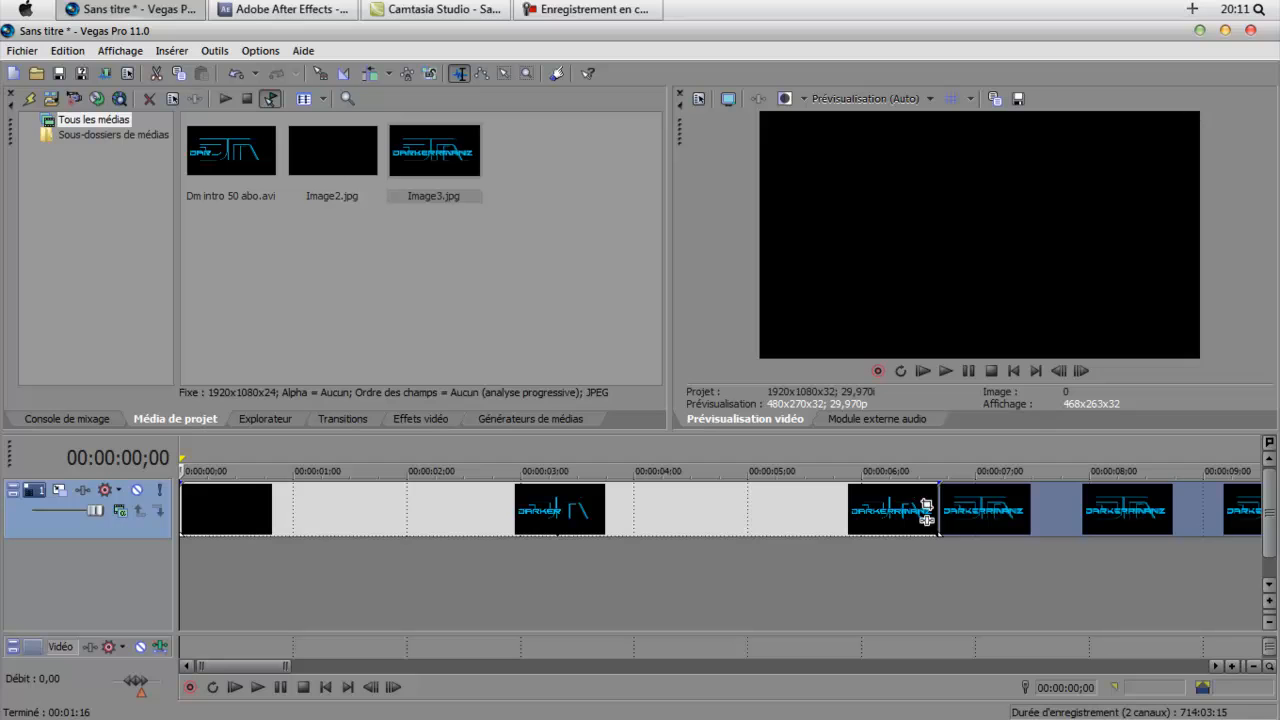
{"action": "left_click", "coordinate": [1248, 34]}
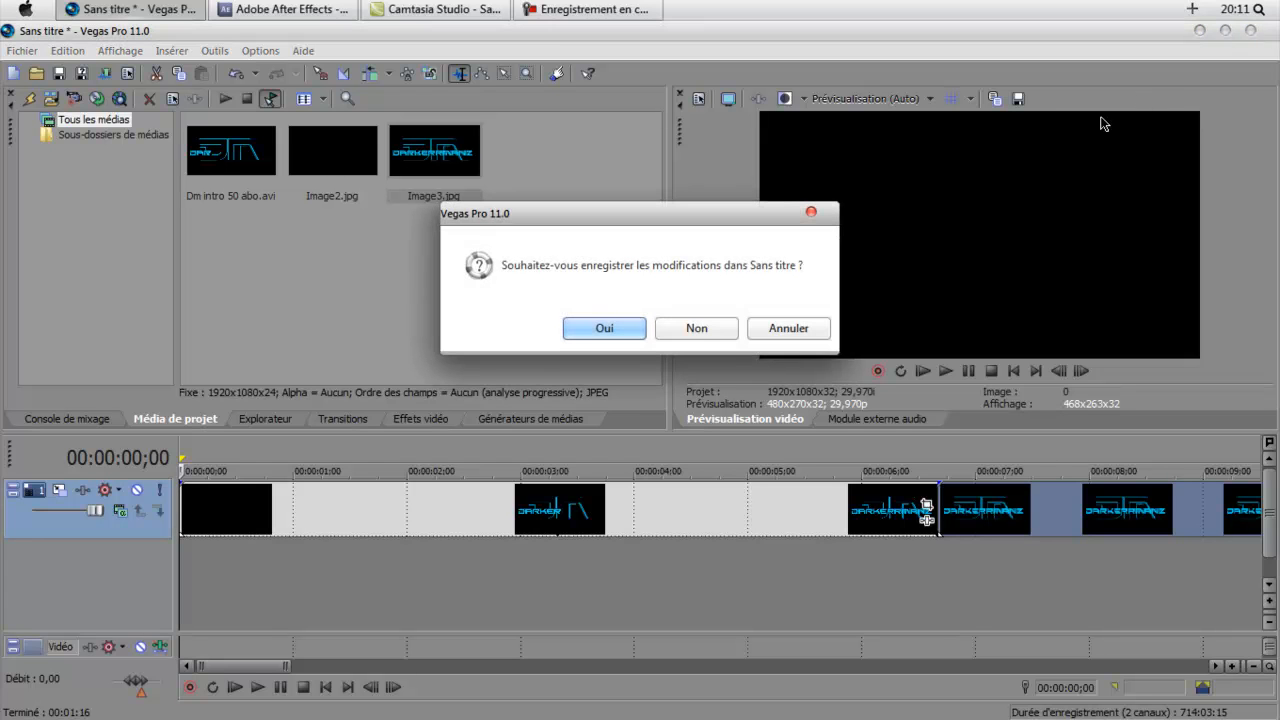
{"action": "left_click", "coordinate": [701, 333]}
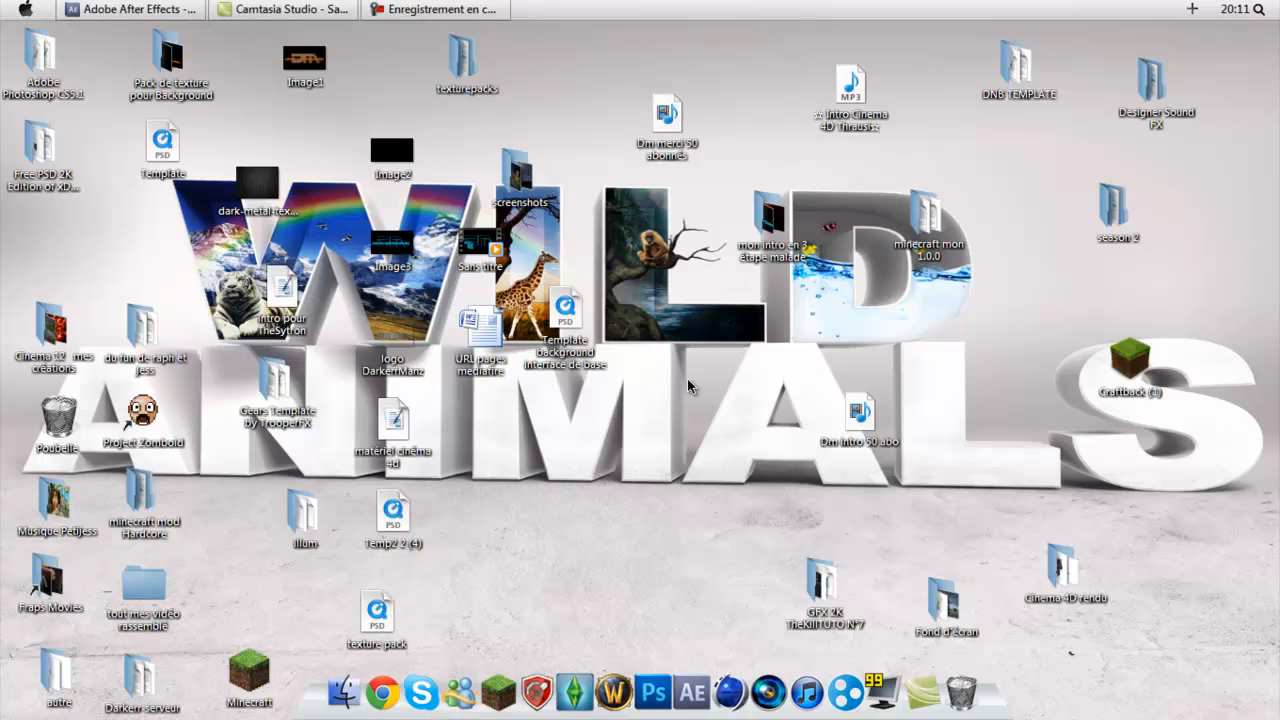
- Play the rendered Sans titre video from the desktop to check it, and close the media player
{"action": "left_click_drag", "start_coordinate": [480, 243], "coordinate": [745, 440]}
{"action": "double_click", "coordinate": [745, 440]}
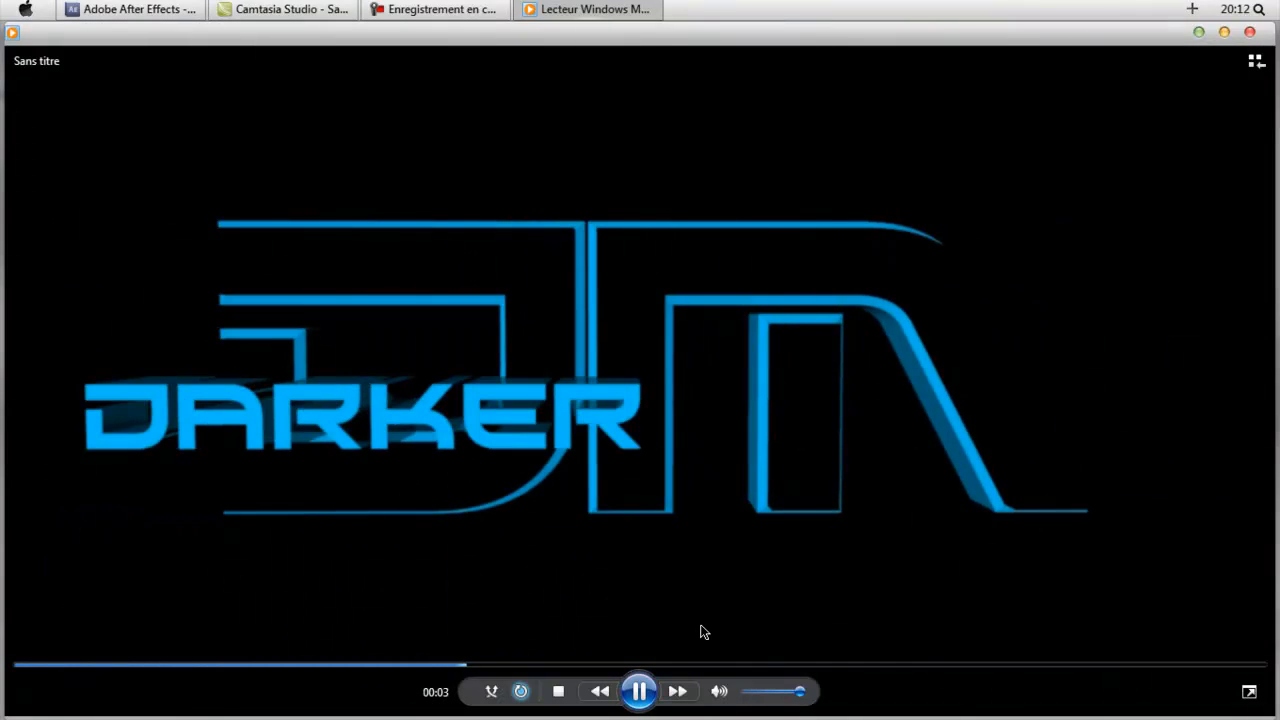
{"action": "left_click", "coordinate": [1249, 32]}
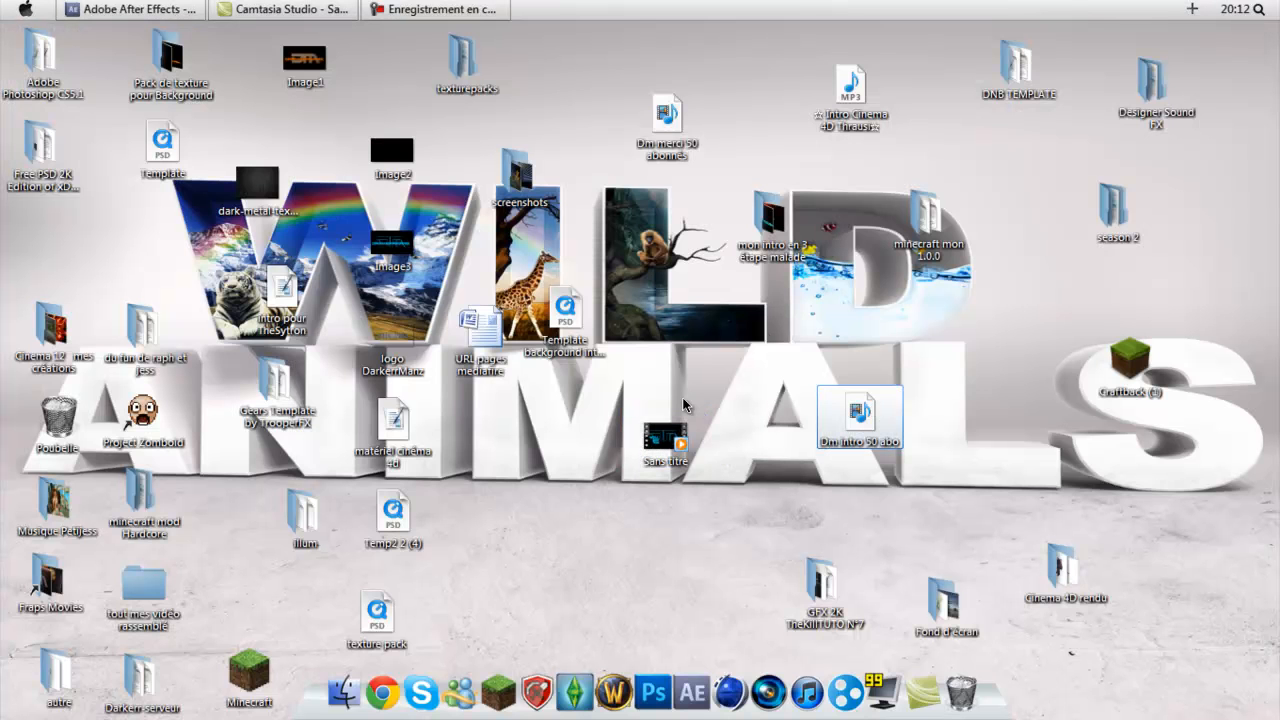
- Switch to After Effects and import Sans titre.wmv from the desktop into the project
{"action": "mouse_move", "coordinate": [130, 6]}
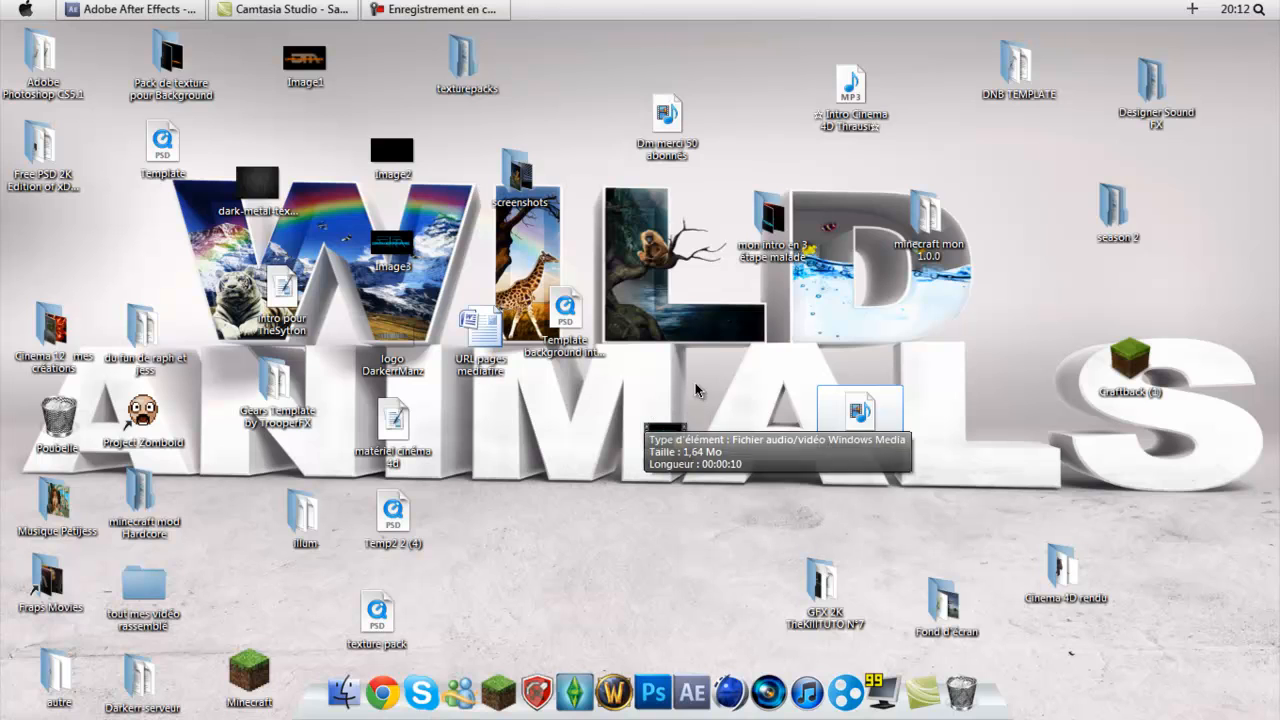
{"action": "left_click", "coordinate": [124, 12]}
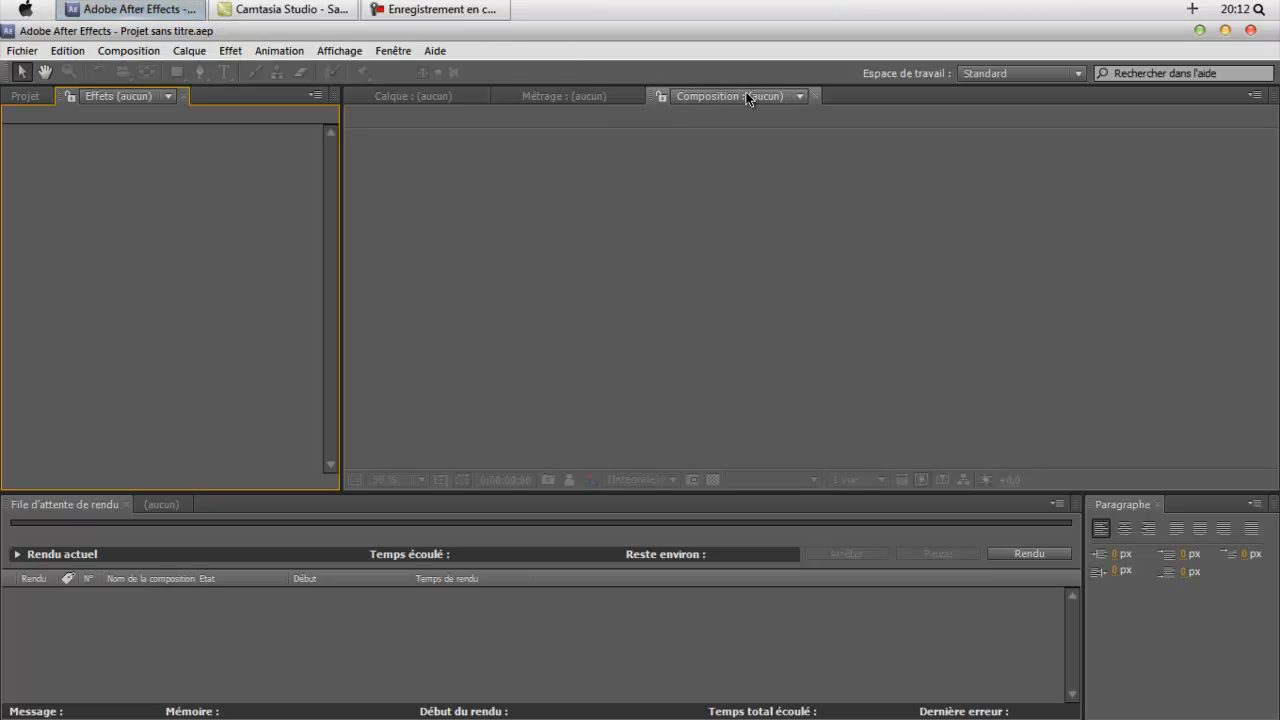
{"action": "left_click", "coordinate": [1225, 31]}
{"action": "left_click_drag", "start_coordinate": [826, 43], "coordinate": [1102, 60]}
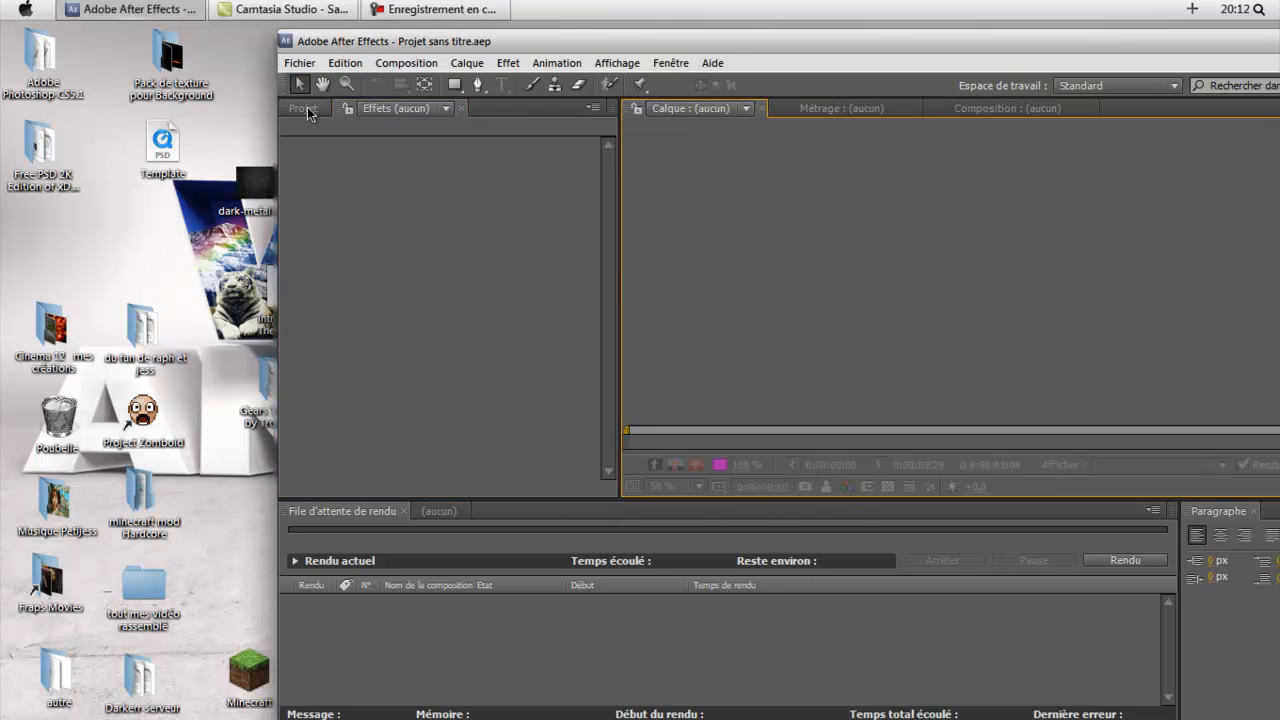
{"action": "left_click", "coordinate": [304, 108]}
{"action": "left_click_drag", "start_coordinate": [556, 43], "coordinate": [674, 35]}
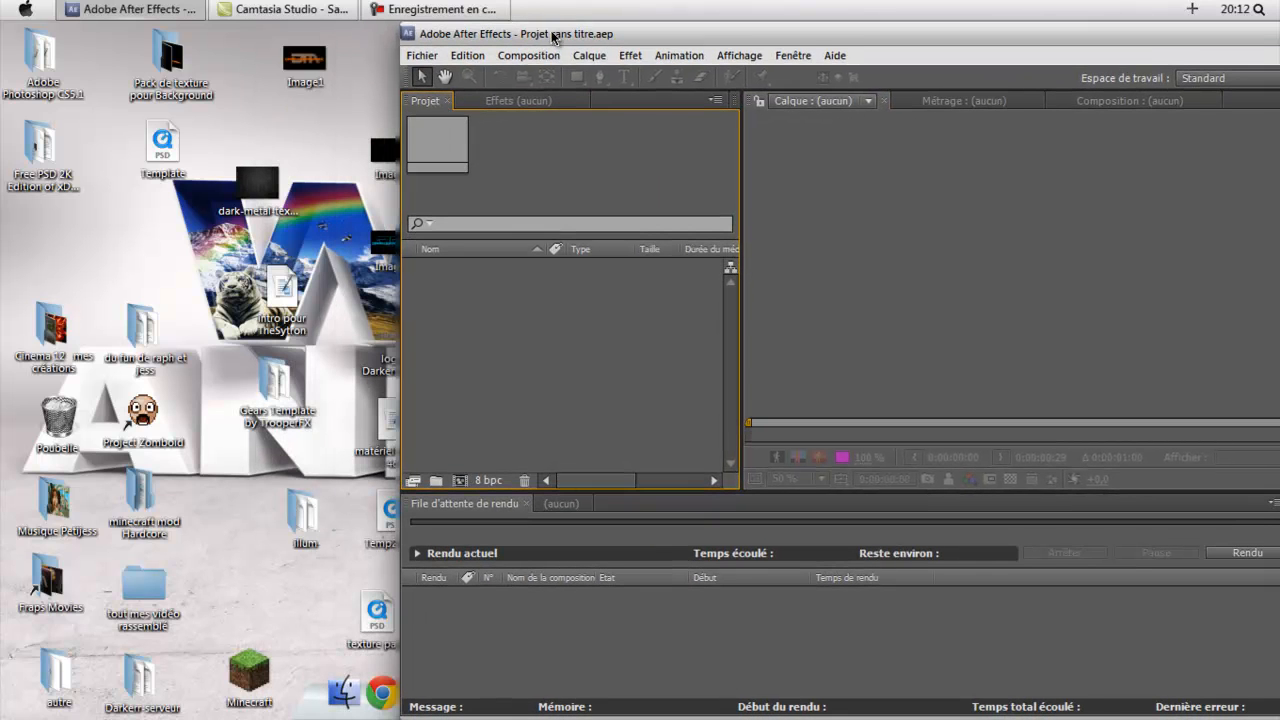
{"action": "left_click_drag", "start_coordinate": [553, 33], "coordinate": [888, 35]}
{"action": "left_click_drag", "start_coordinate": [665, 440], "coordinate": [838, 340]}
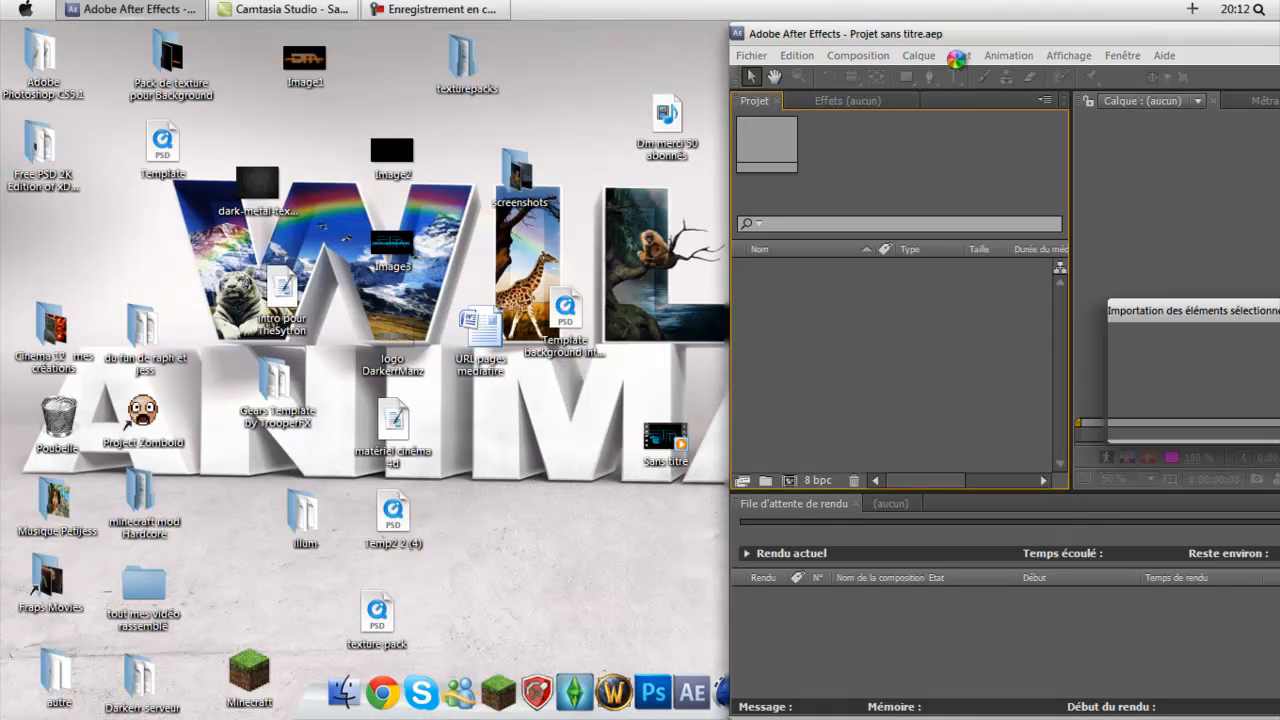
{"action": "left_click_drag", "start_coordinate": [971, 34], "coordinate": [623, 49]}
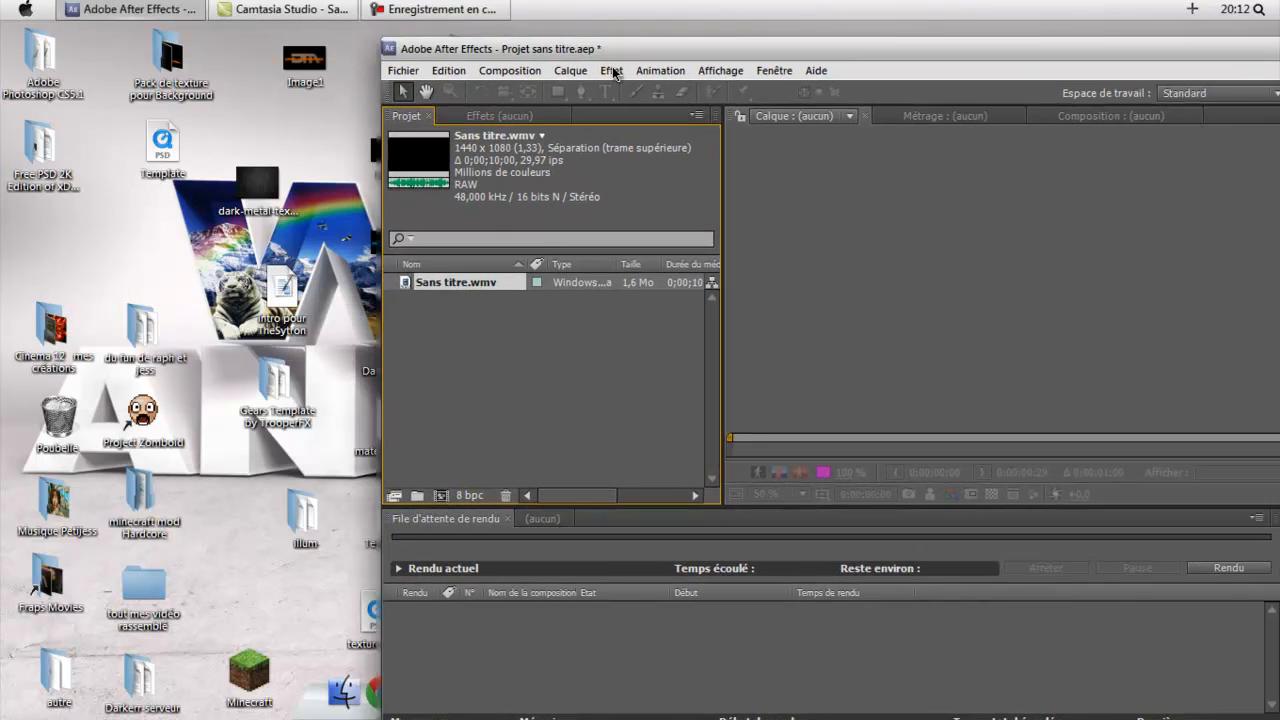
- Open the Sans titre.wmv footage in a maximized window, scrub through its opening seconds and return to the start
{"action": "double_click", "coordinate": [459, 288]}
{"action": "left_click_drag", "start_coordinate": [785, 45], "coordinate": [671, 57]}
{"action": "left_click_drag", "start_coordinate": [1088, 68], "coordinate": [923, 72]}
{"action": "left_click", "coordinate": [1147, 64]}
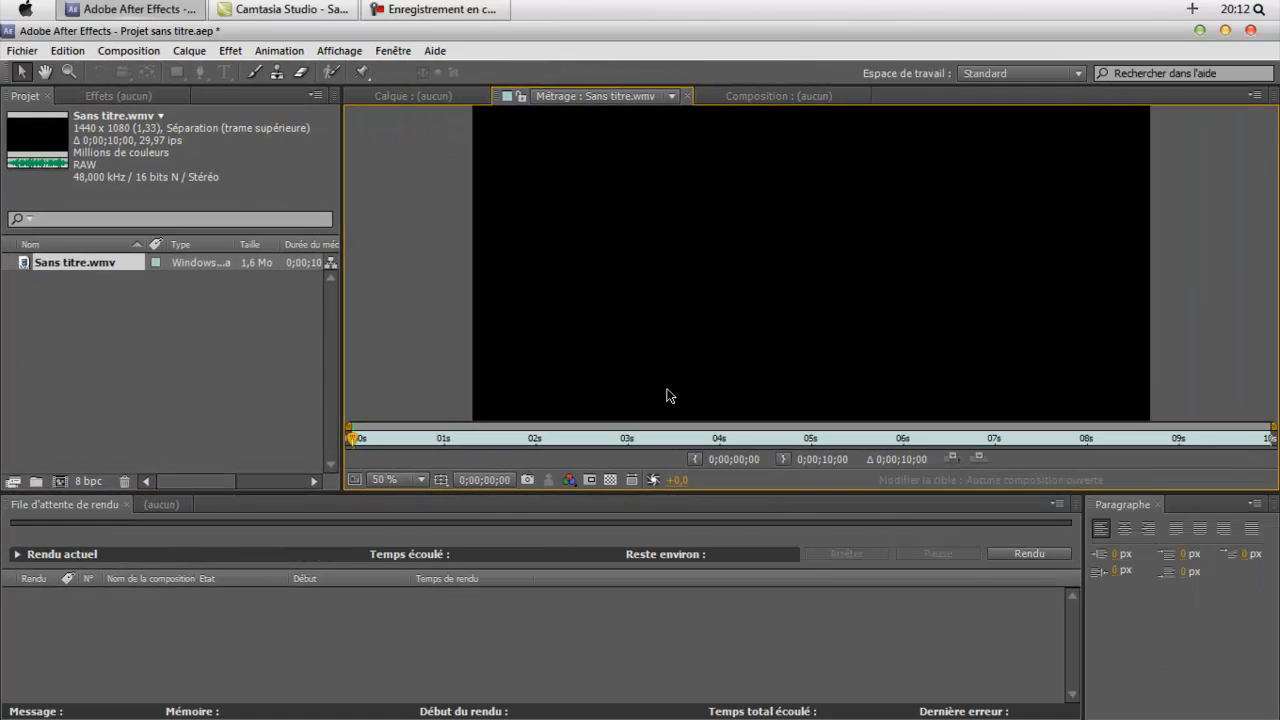
{"action": "left_click", "coordinate": [377, 438]}
{"action": "left_click_drag", "start_coordinate": [377, 438], "coordinate": [513, 440]}
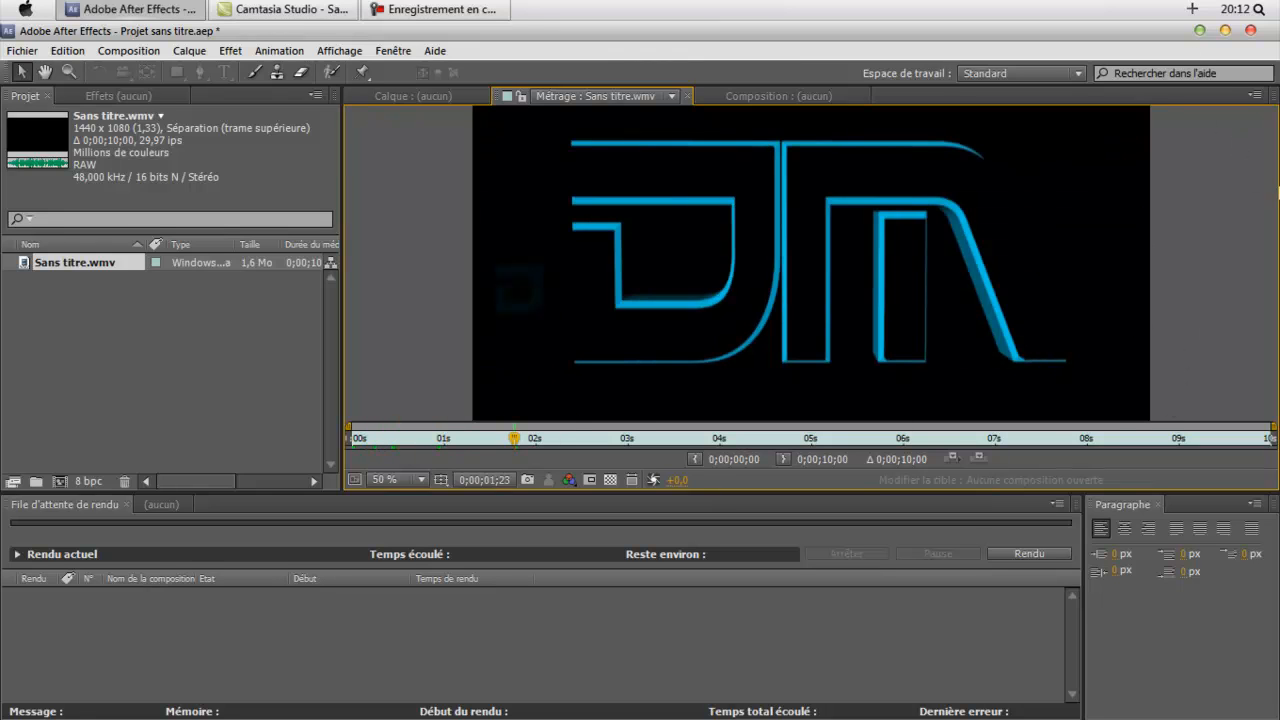
{"action": "left_click_drag", "start_coordinate": [519, 443], "coordinate": [109, 383]}
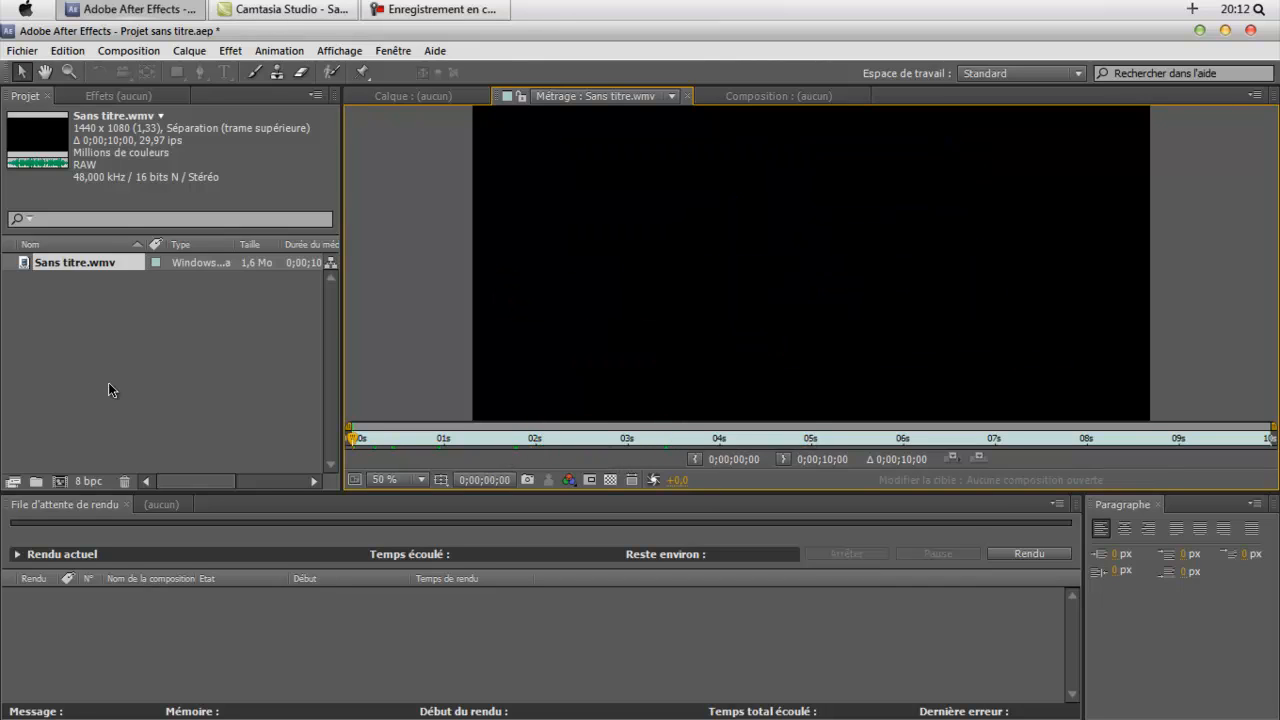
- Create a new composition from the Sans titre.wmv footage
{"action": "left_click", "coordinate": [148, 386]}
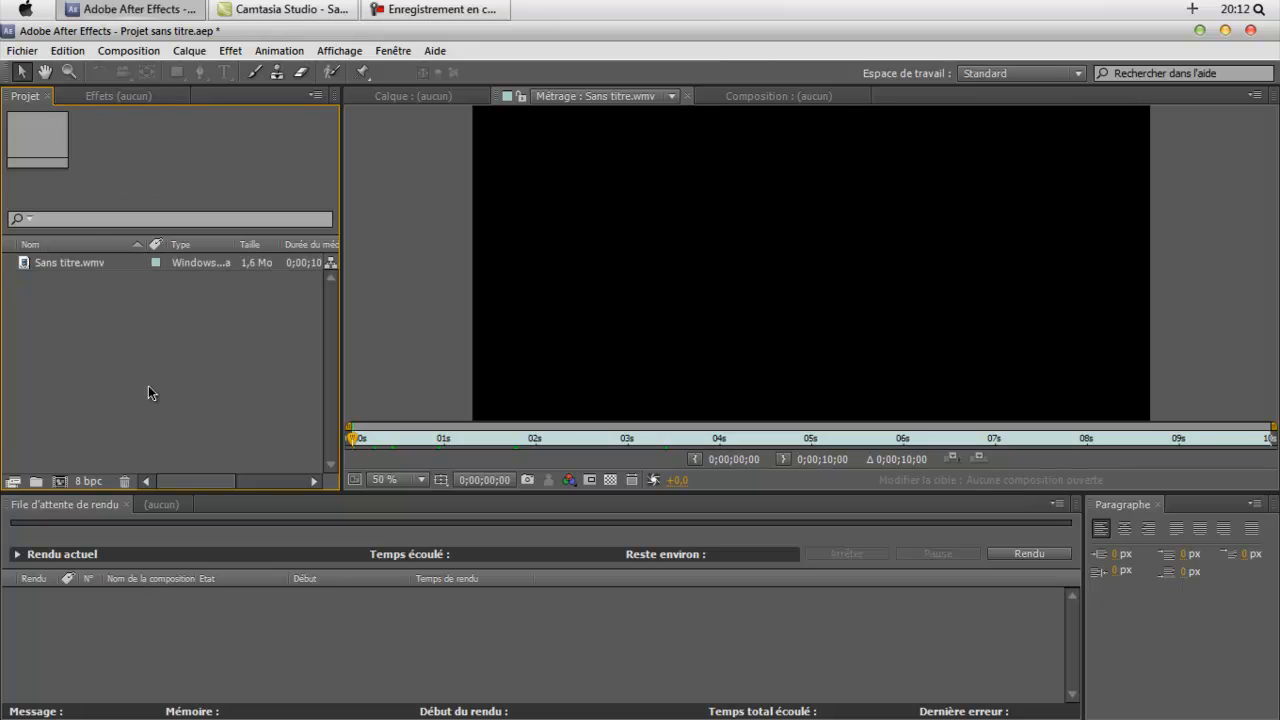
{"action": "left_click", "coordinate": [69, 261]}
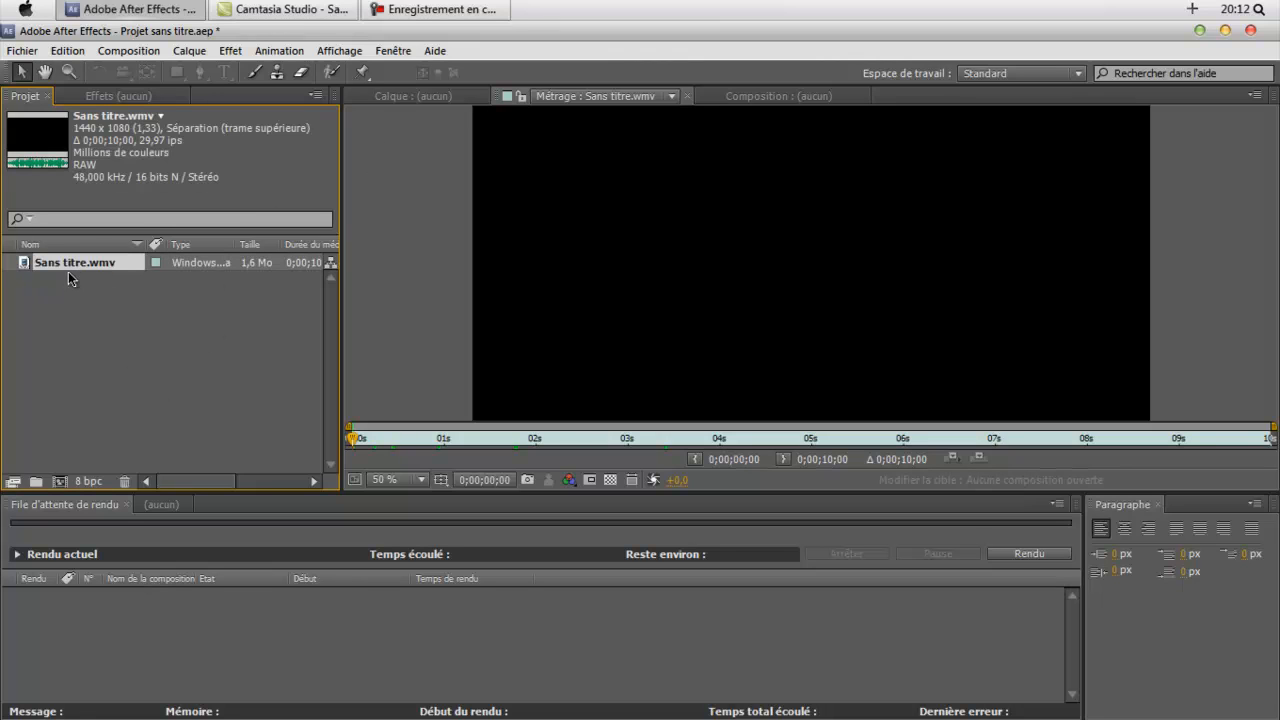
{"action": "left_click_drag", "start_coordinate": [42, 297], "coordinate": [82, 252]}
{"action": "left_click_drag", "start_coordinate": [68, 436], "coordinate": [65, 482]}
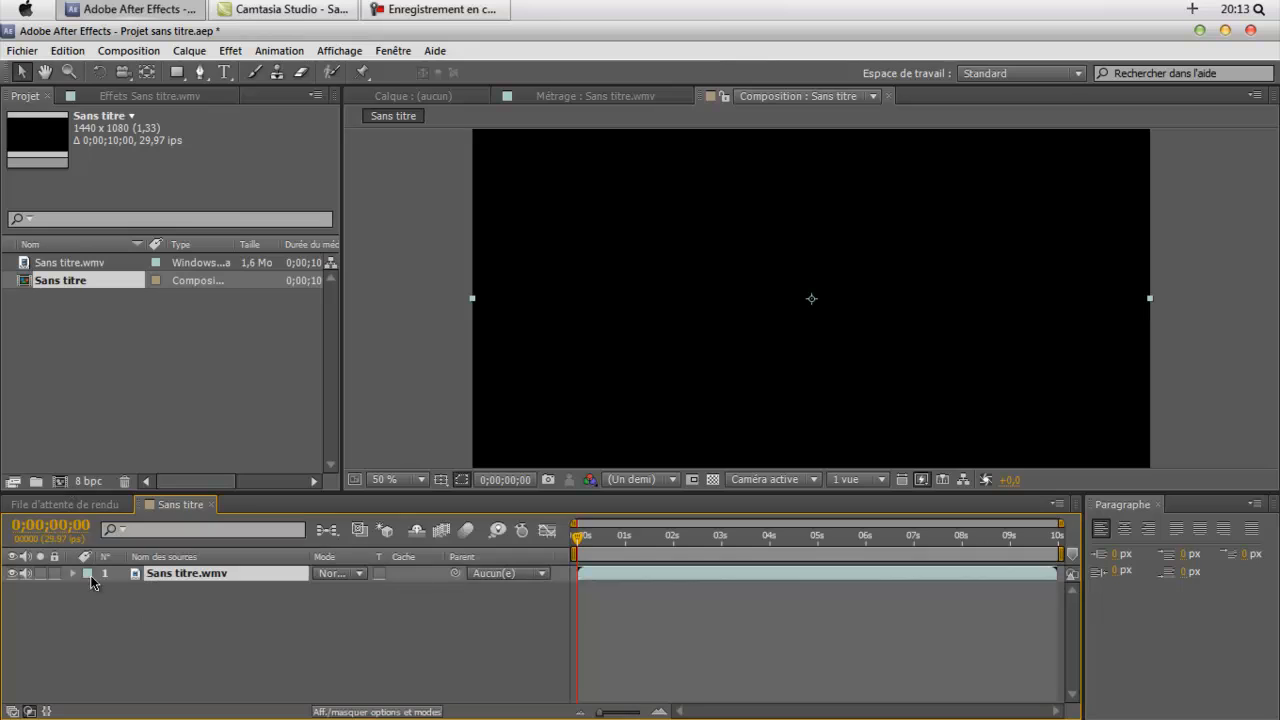
- Open the Sans titre.wmv layer in the layer viewer, scrub to about 0;00;03;15 and return to the start
{"action": "double_click", "coordinate": [177, 575]}
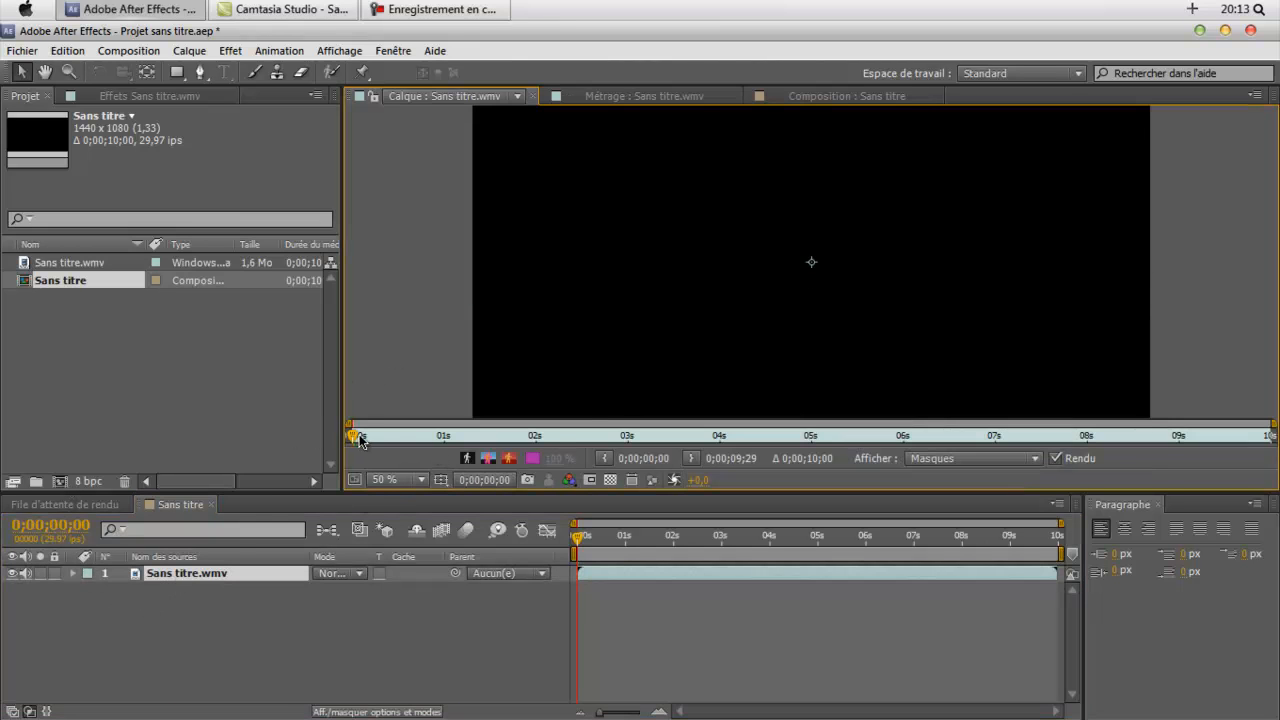
{"action": "left_click_drag", "start_coordinate": [356, 435], "coordinate": [680, 430]}
{"action": "key", "text": "Home"}
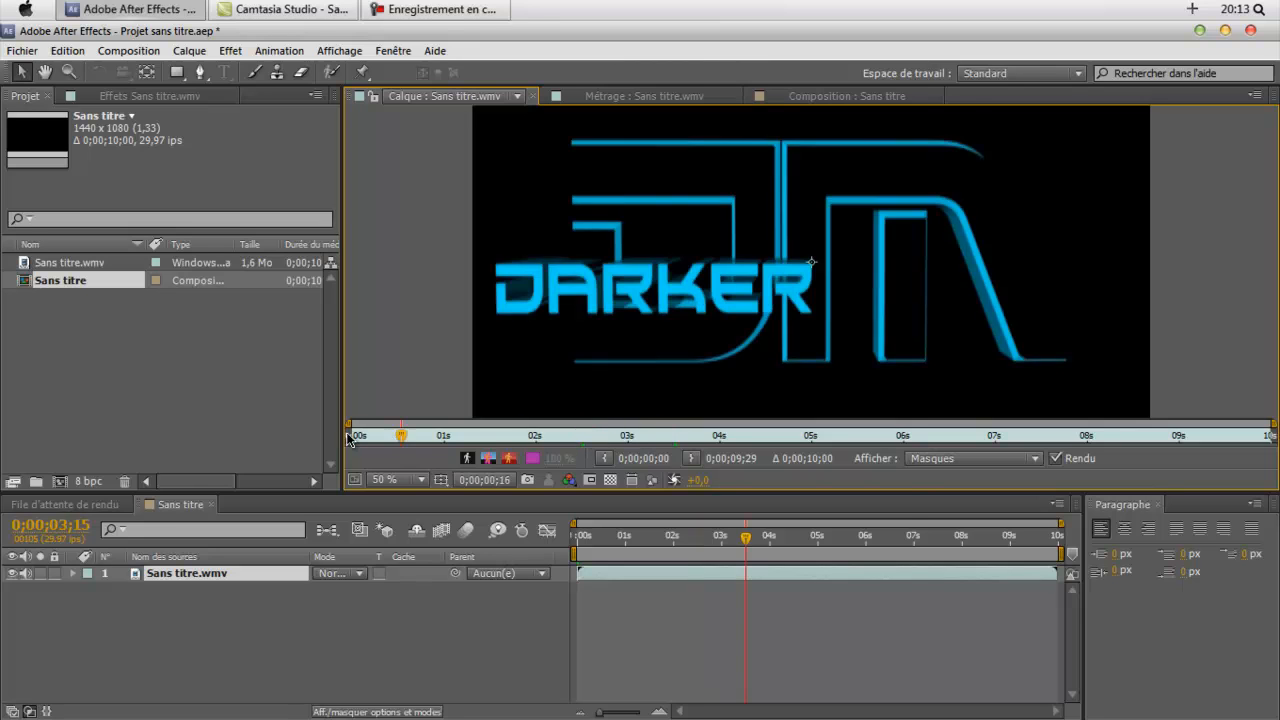
{"action": "right_click", "coordinate": [577, 272]}
{"action": "left_click", "coordinate": [517, 376]}
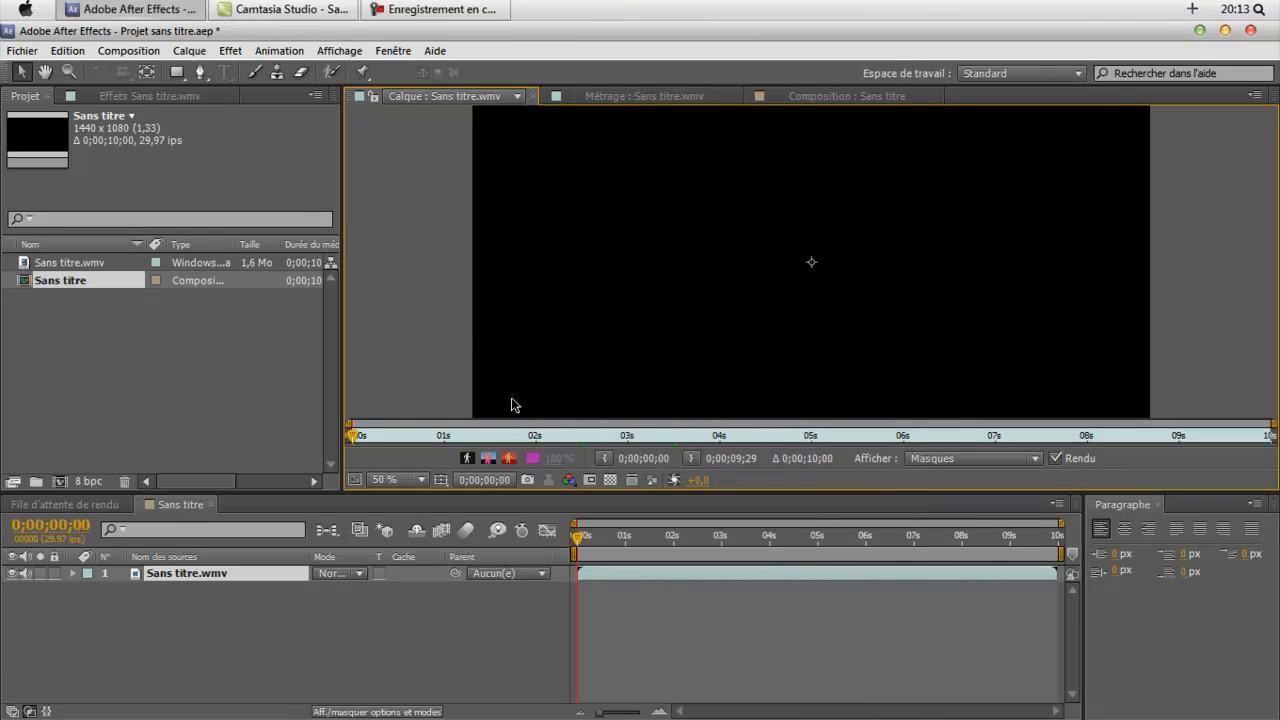
- Set the layer viewer's magnification to 33.3 %, scrub the clip and return to its first frame
{"action": "left_click", "coordinate": [399, 479]}
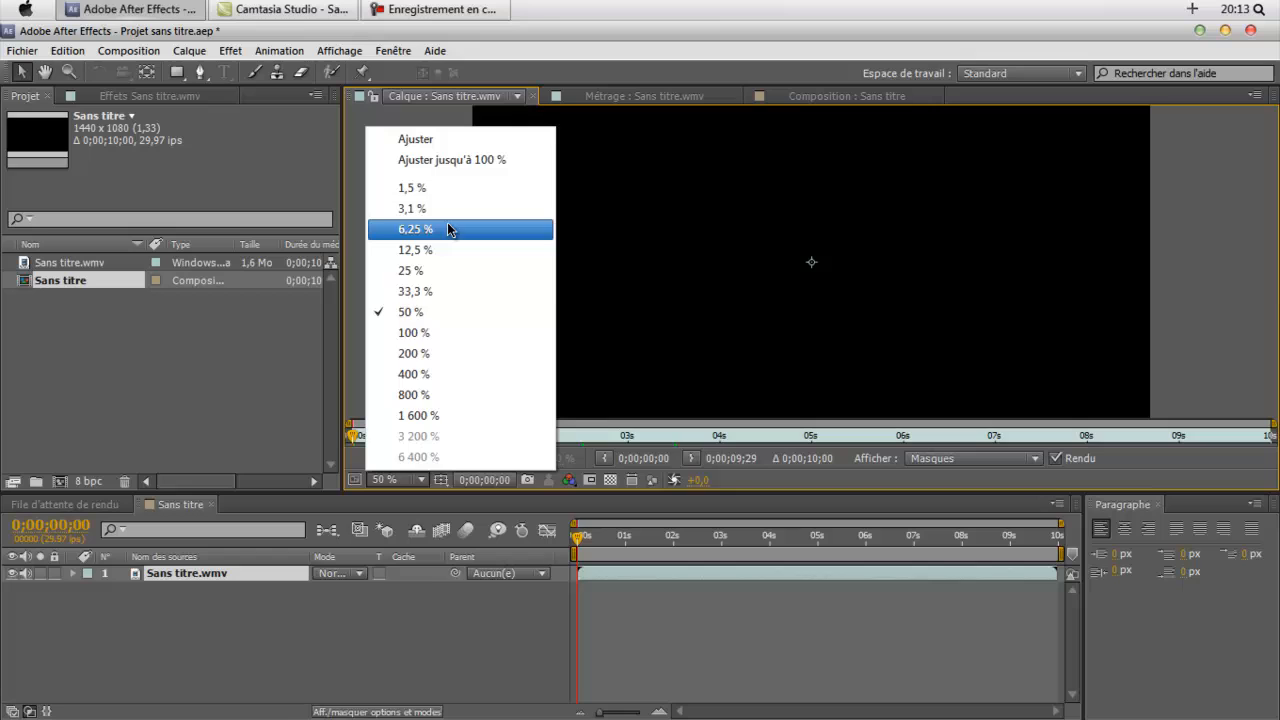
{"action": "left_click", "coordinate": [426, 333]}
{"action": "left_click", "coordinate": [412, 480]}
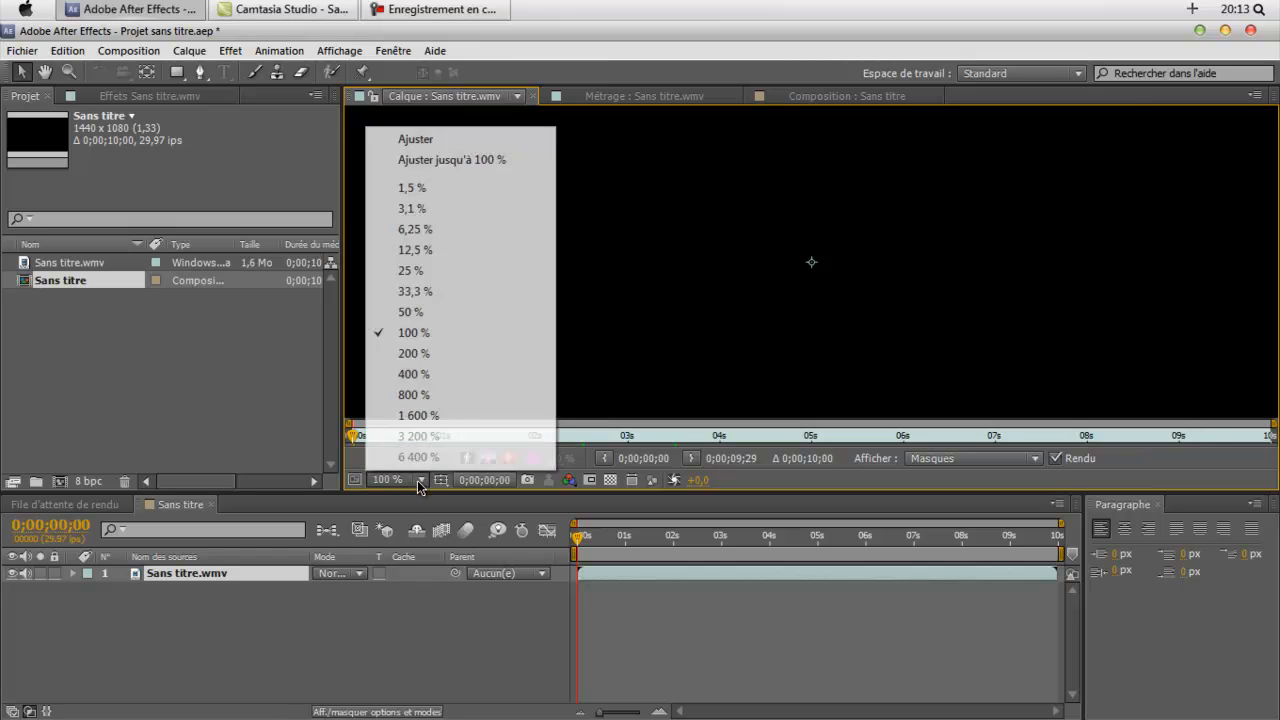
{"action": "left_click", "coordinate": [446, 292]}
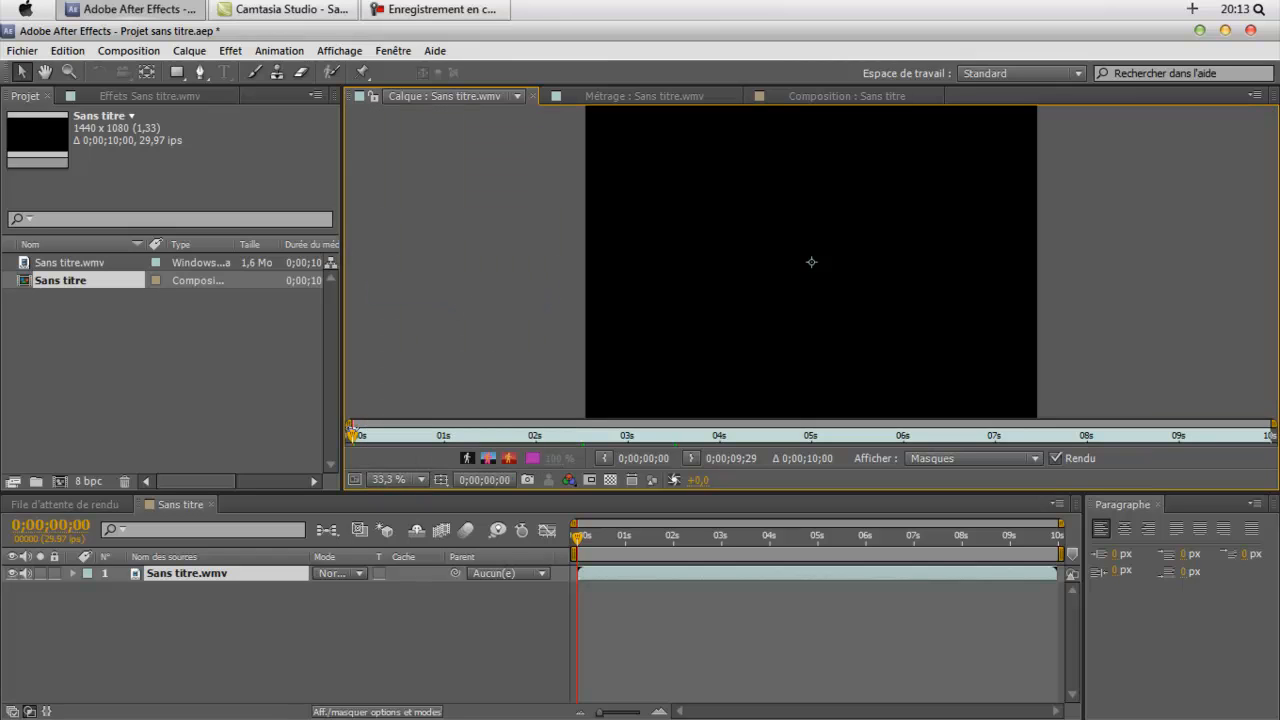
{"action": "left_click_drag", "start_coordinate": [354, 435], "coordinate": [162, 433]}
- Apply the Video Copilot Optical Flares effect to the Sans titre.wmv layer
{"action": "left_click", "coordinate": [232, 615]}
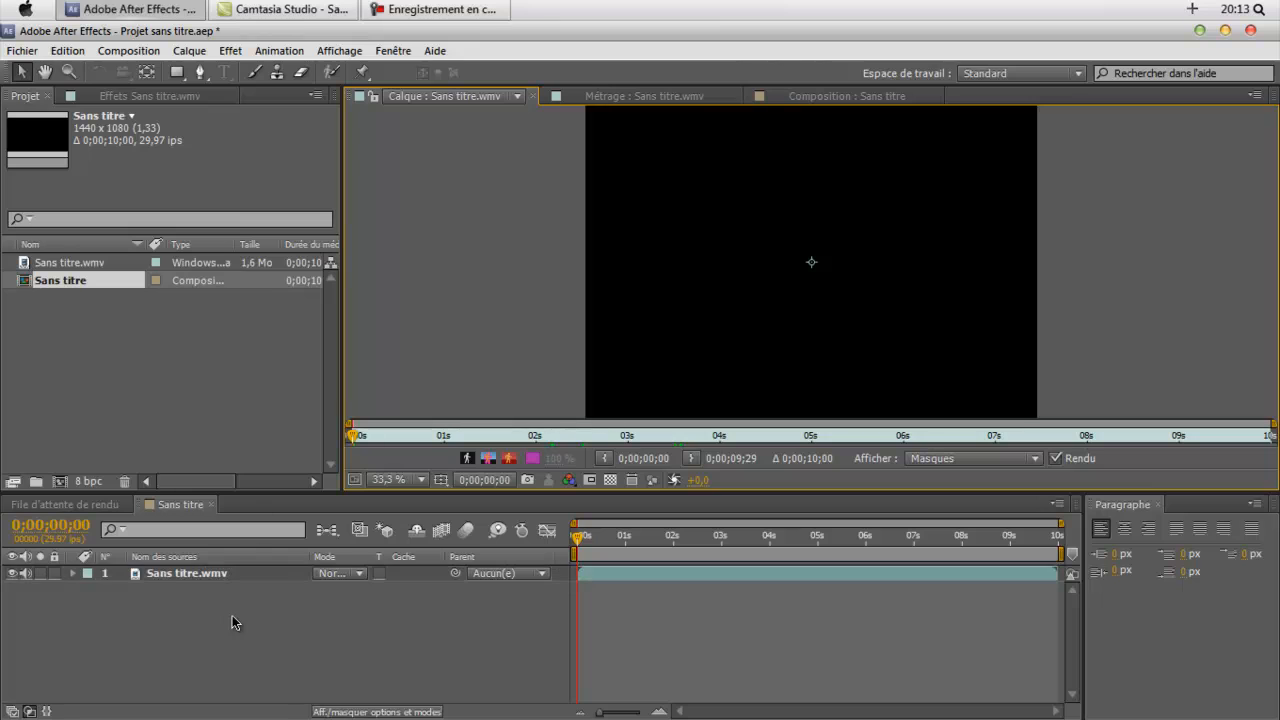
{"action": "left_click", "coordinate": [212, 573]}
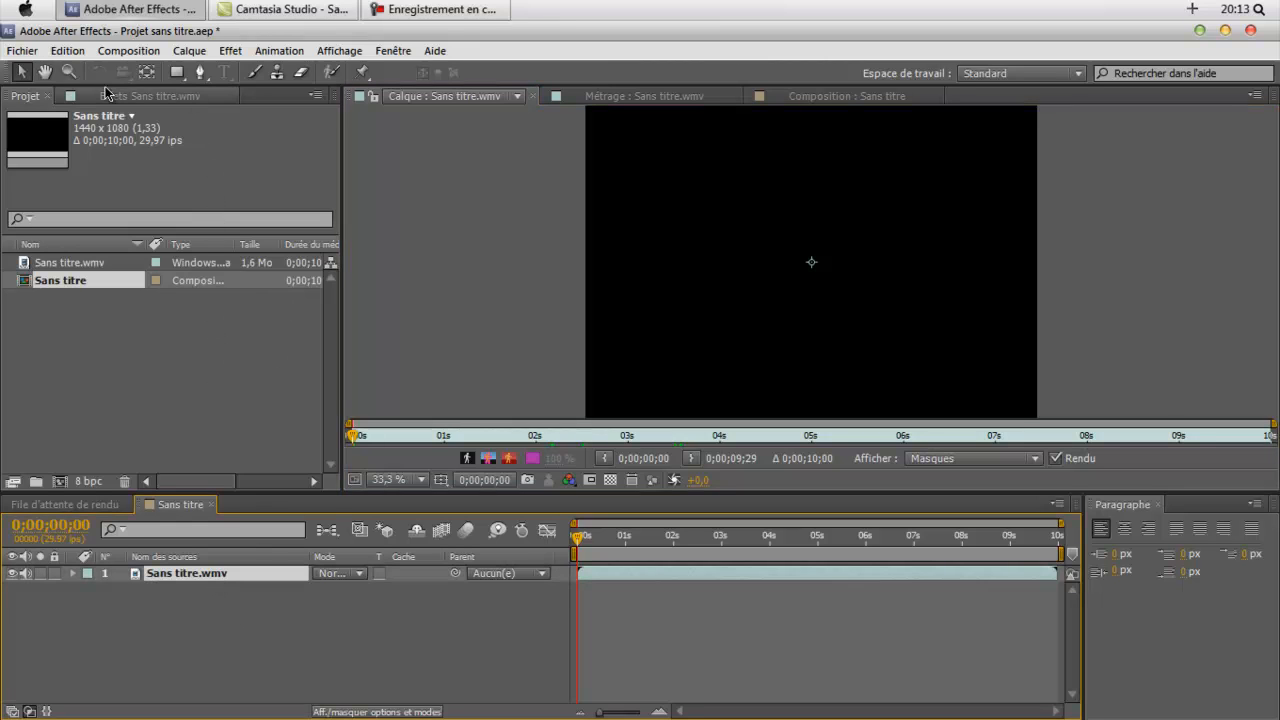
{"action": "left_click", "coordinate": [150, 95]}
{"action": "left_click", "coordinate": [229, 51]}
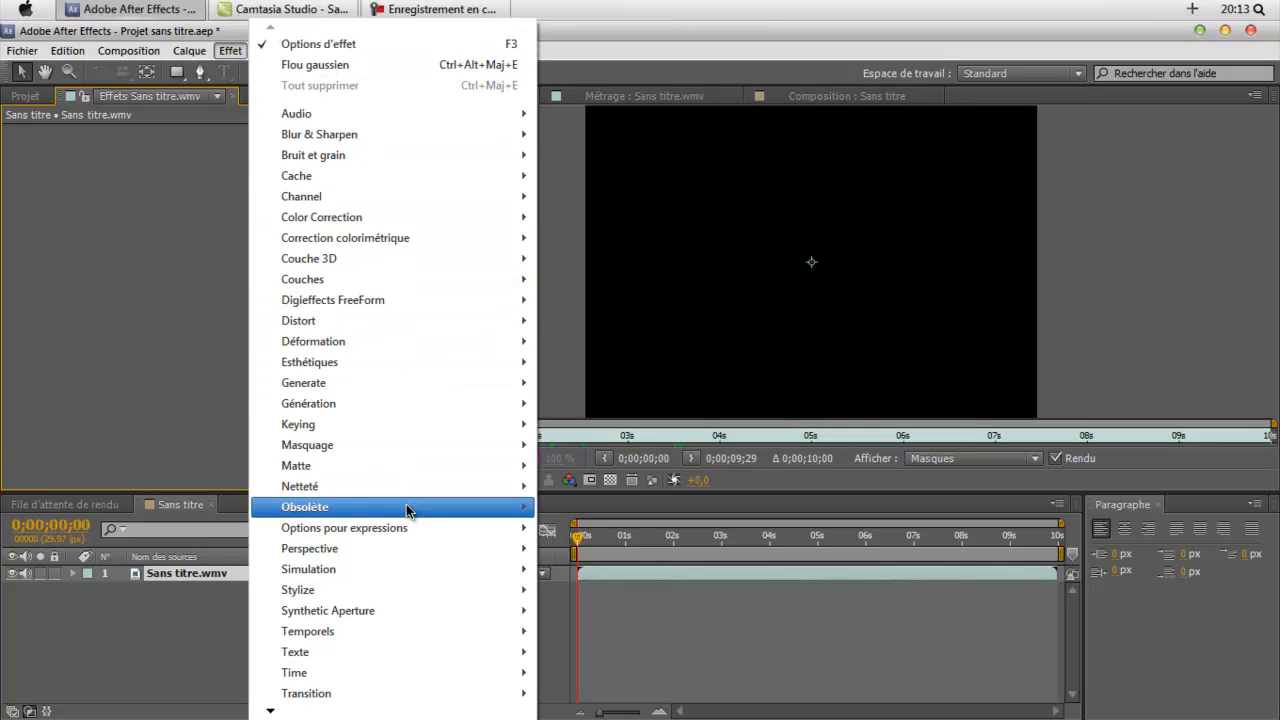
{"action": "mouse_move", "coordinate": [292, 710]}
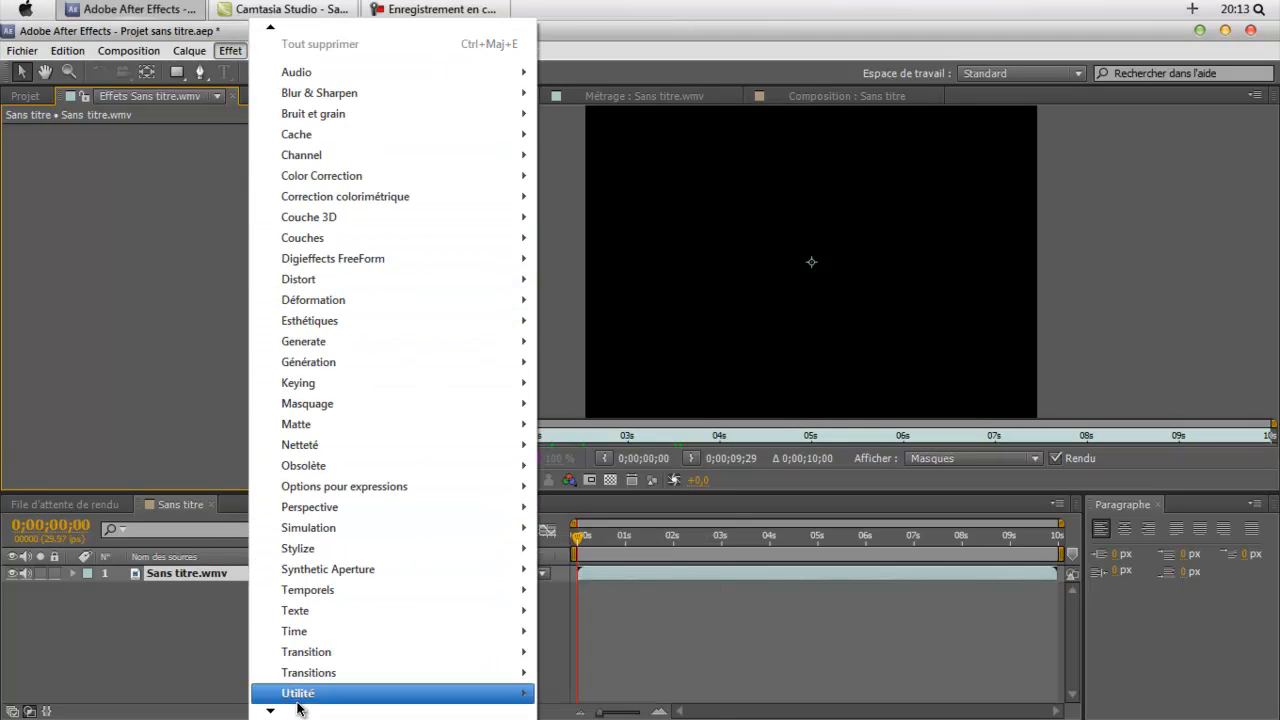
{"action": "mouse_move", "coordinate": [331, 703]}
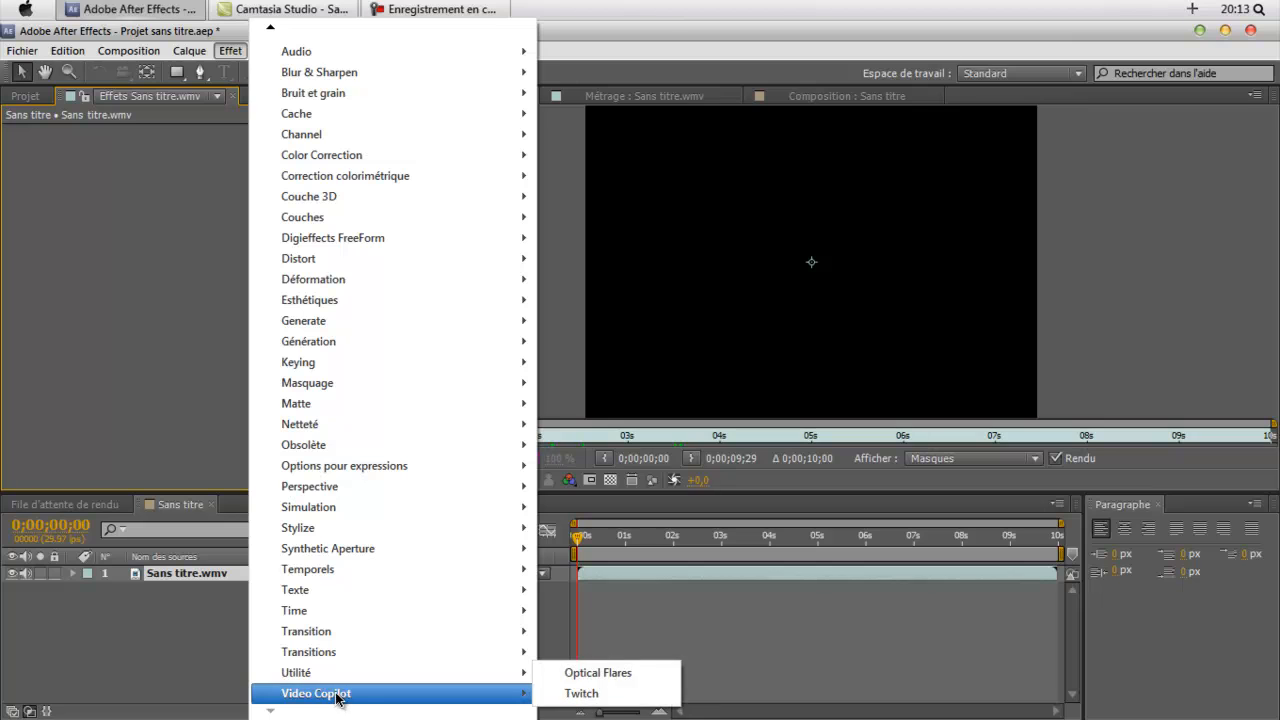
{"action": "left_click", "coordinate": [576, 676]}
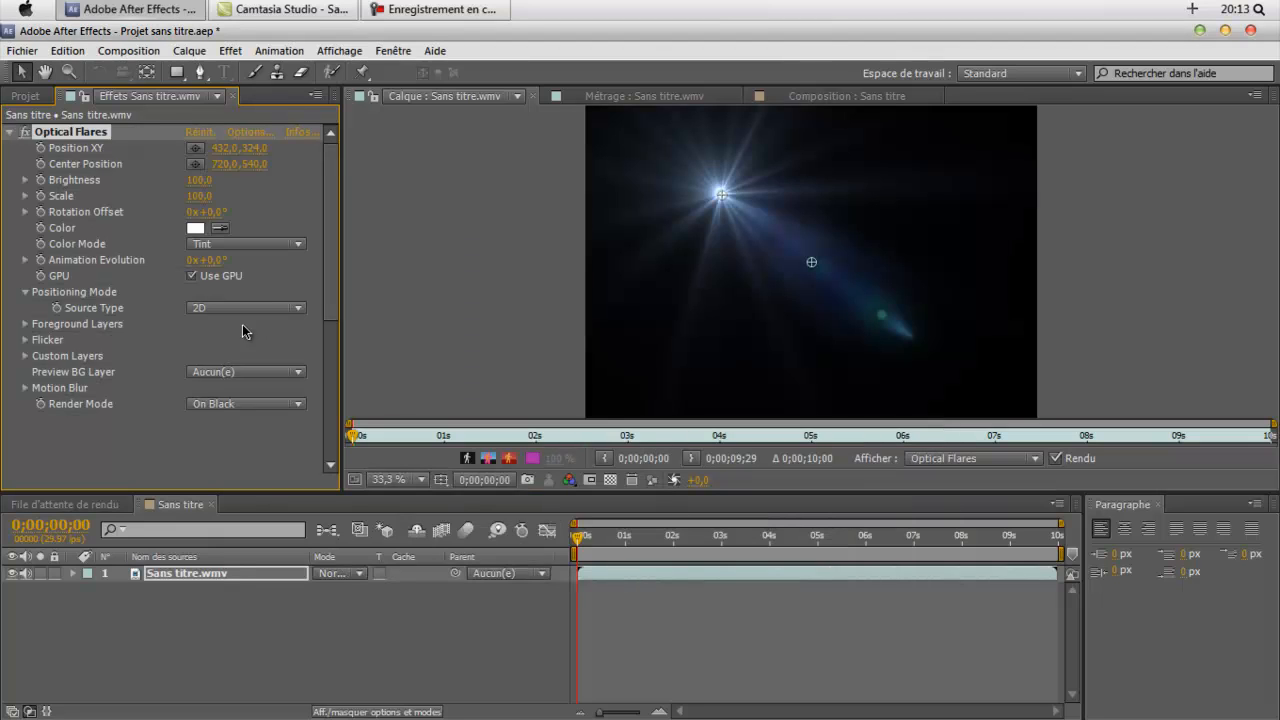
- Move the flare's light source to about 687, 90 and set the Optical Flares Render Mode to Over Original
{"action": "left_click_drag", "start_coordinate": [727, 197], "coordinate": [803, 124]}
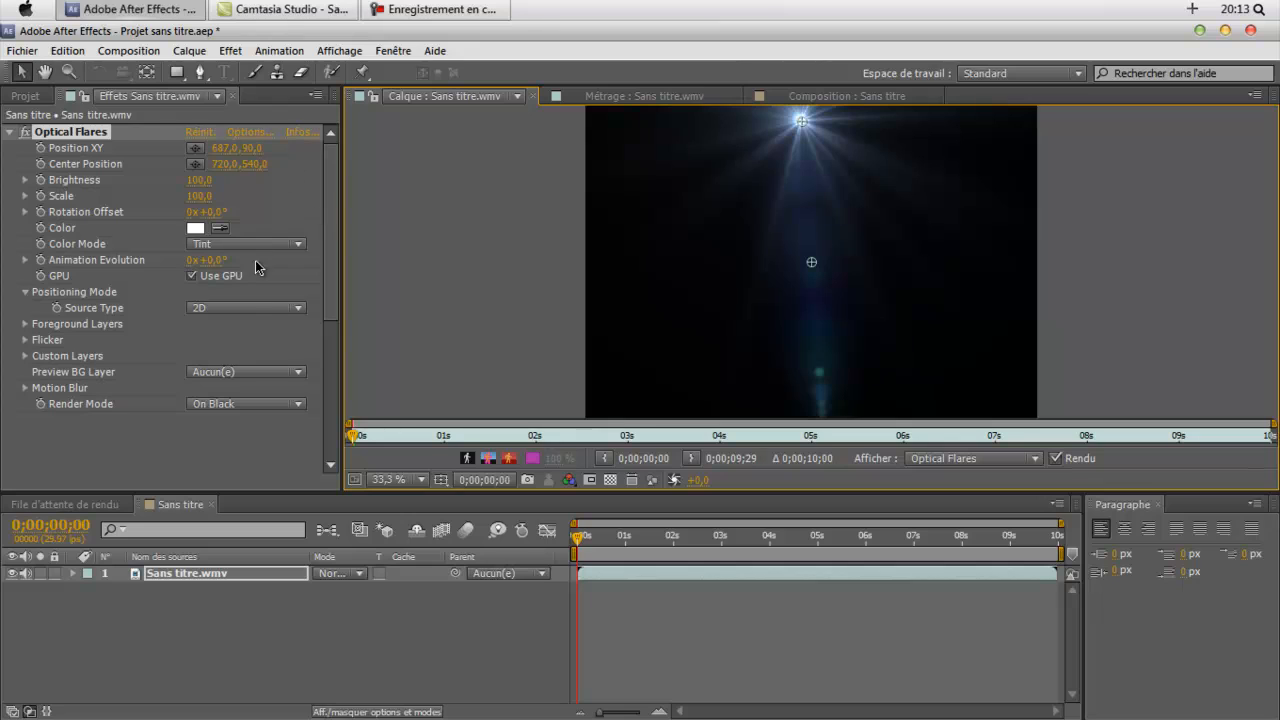
{"action": "left_click", "coordinate": [240, 402]}
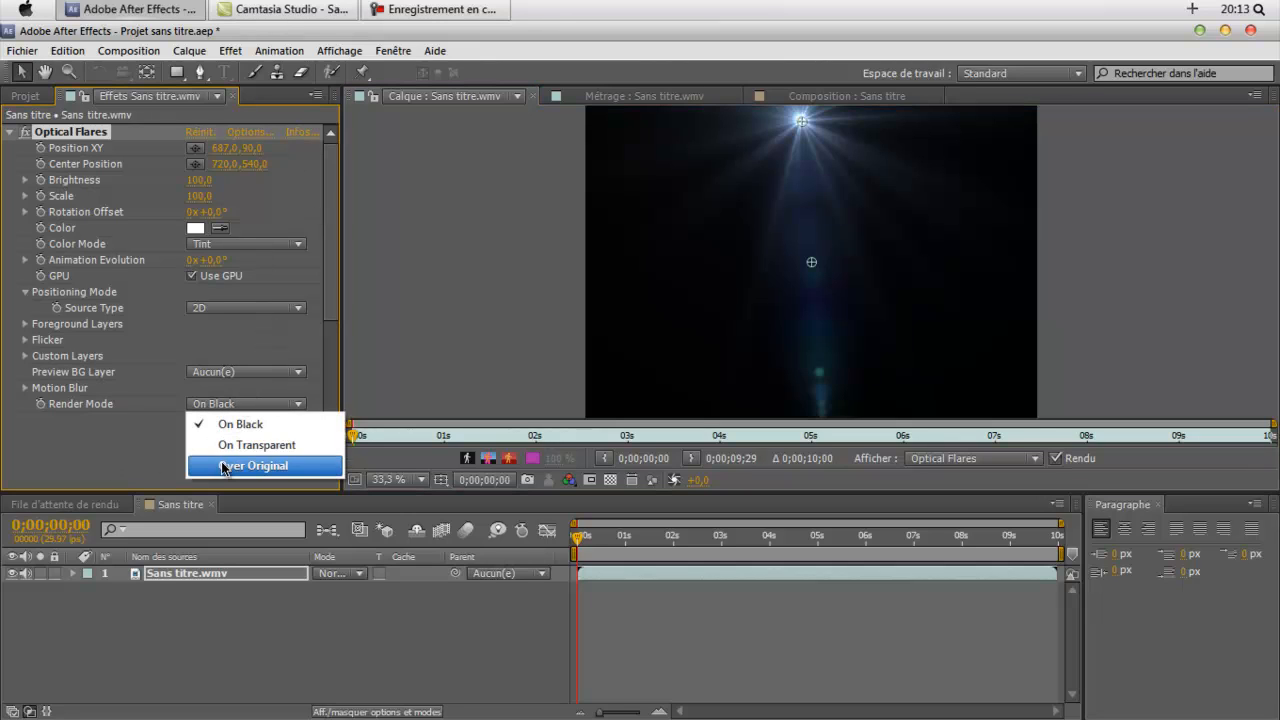
{"action": "left_click", "coordinate": [113, 470]}
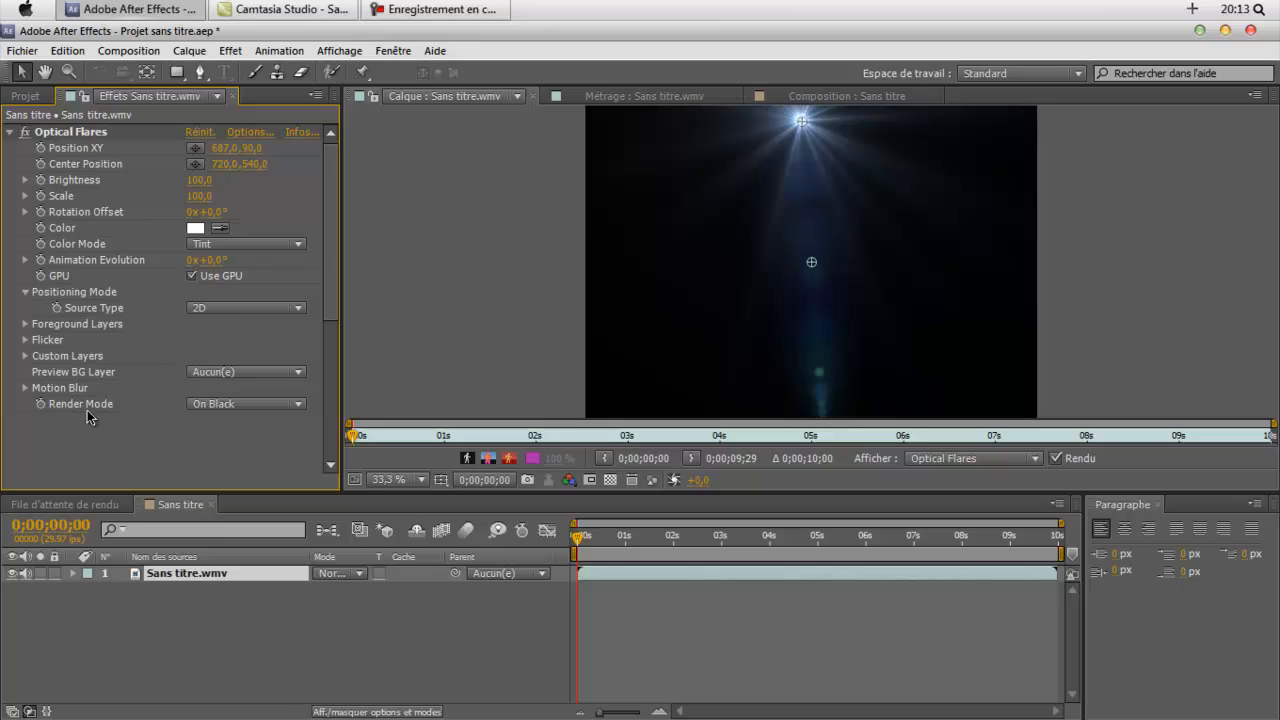
{"action": "left_click", "coordinate": [226, 404]}
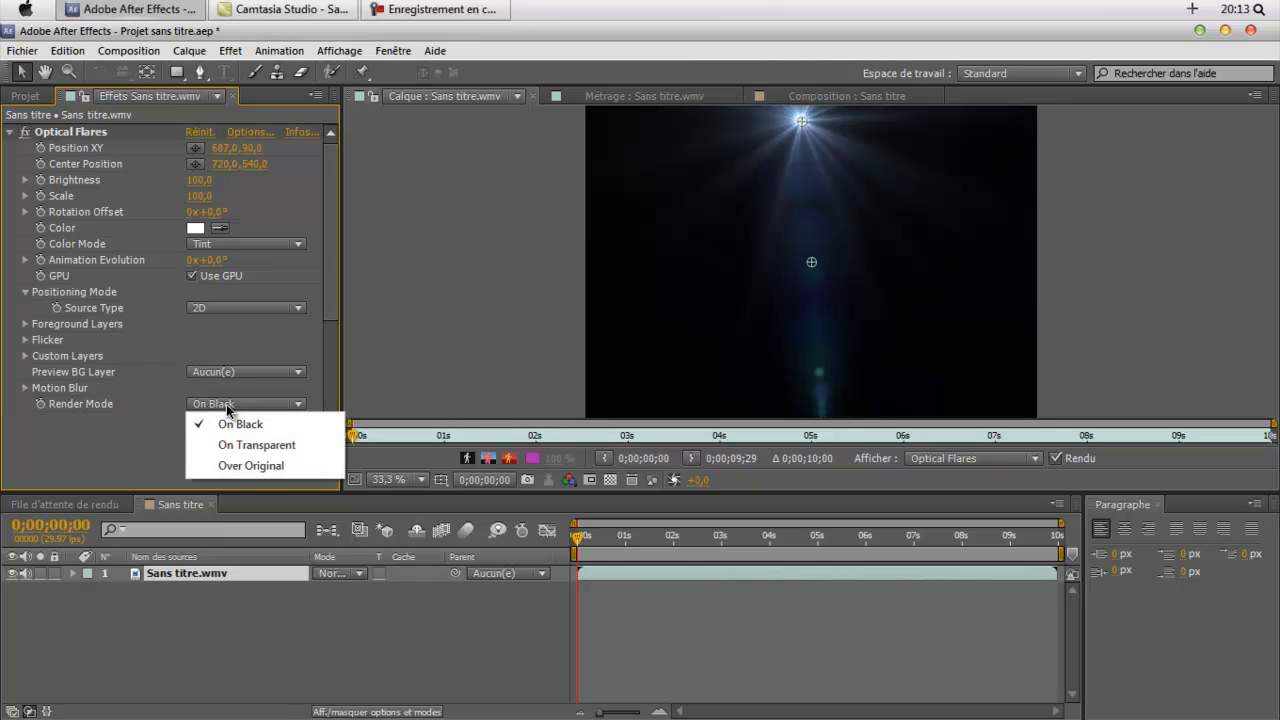
{"action": "left_click", "coordinate": [251, 465]}
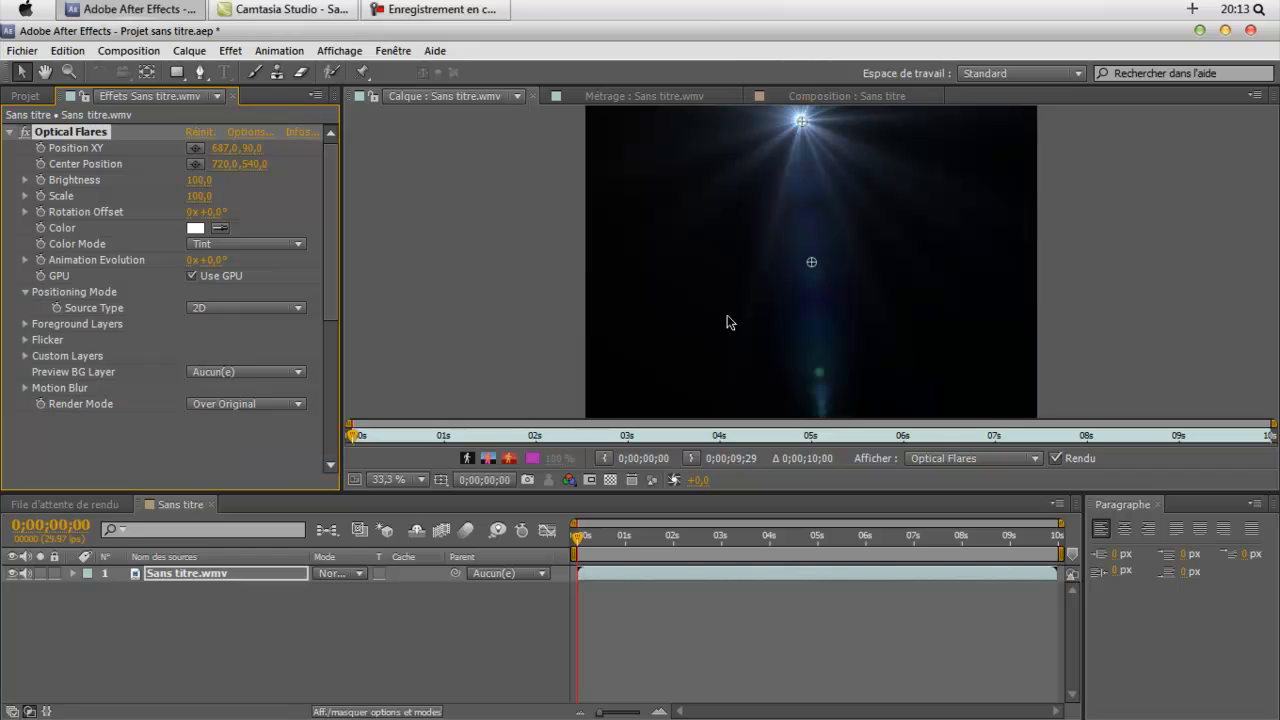
{"action": "left_click", "coordinate": [232, 372]}
{"action": "left_click", "coordinate": [105, 423]}
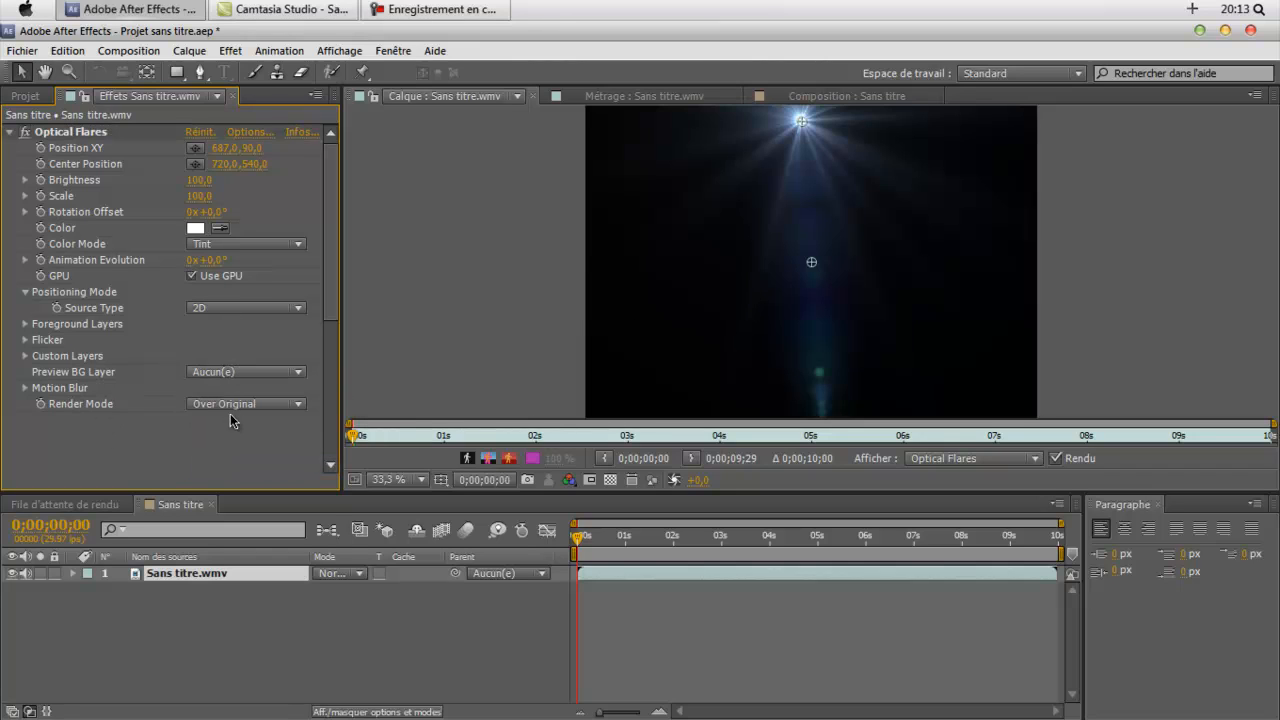
- Move the flare's light source to the frame's top centre at about 732, 54 and scrub the layer to preview it
{"action": "left_click_drag", "start_coordinate": [801, 121], "coordinate": [815, 110]}
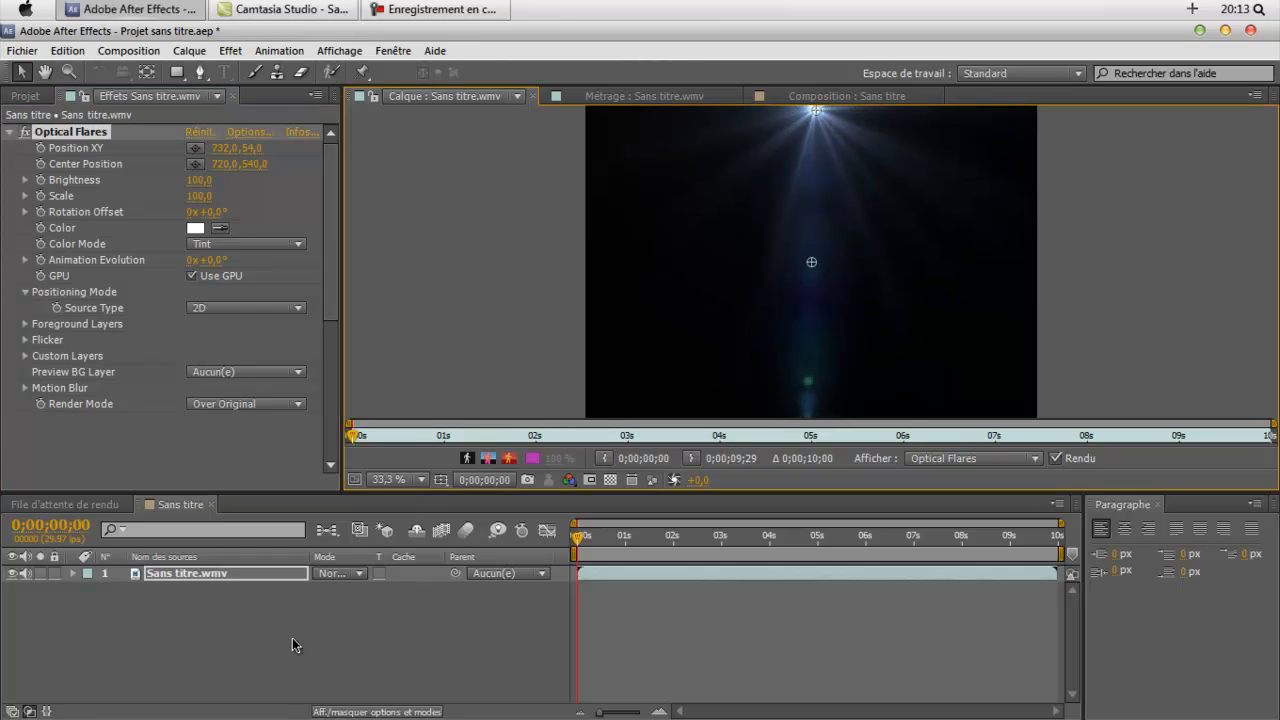
{"action": "left_click", "coordinate": [292, 637]}
{"action": "double_click", "coordinate": [246, 573]}
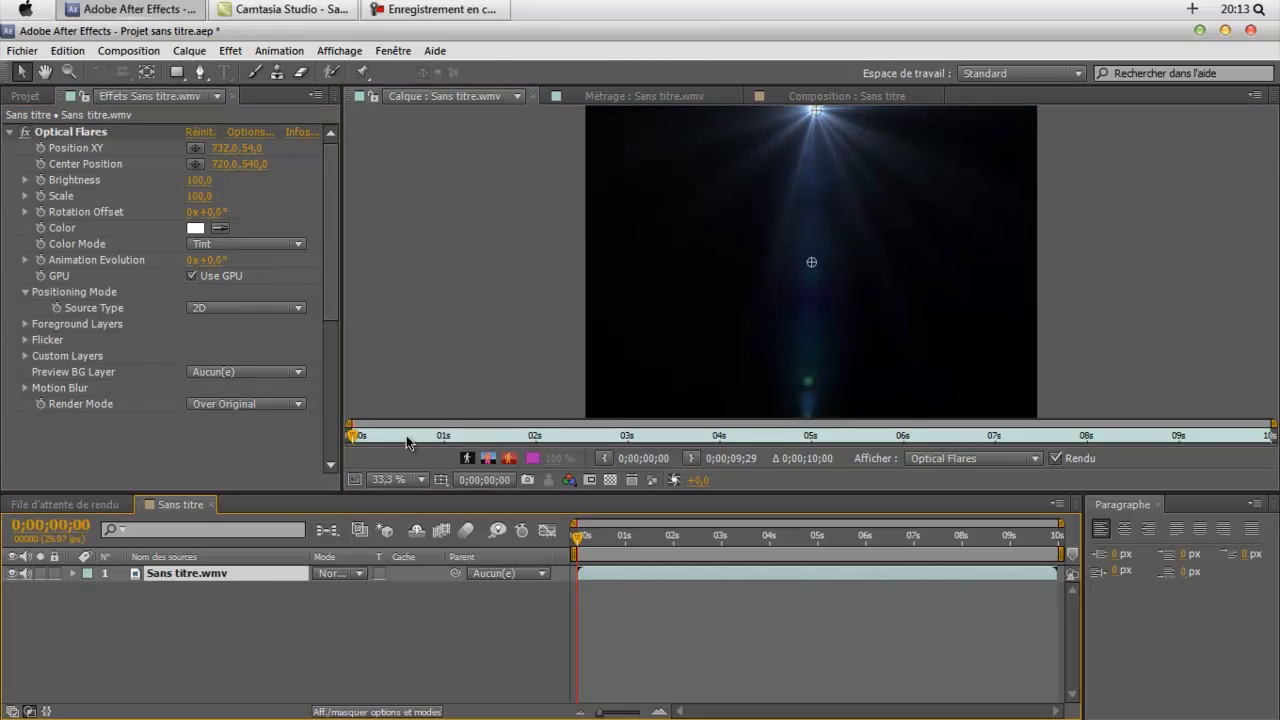
{"action": "left_click_drag", "start_coordinate": [406, 445], "coordinate": [352, 438]}
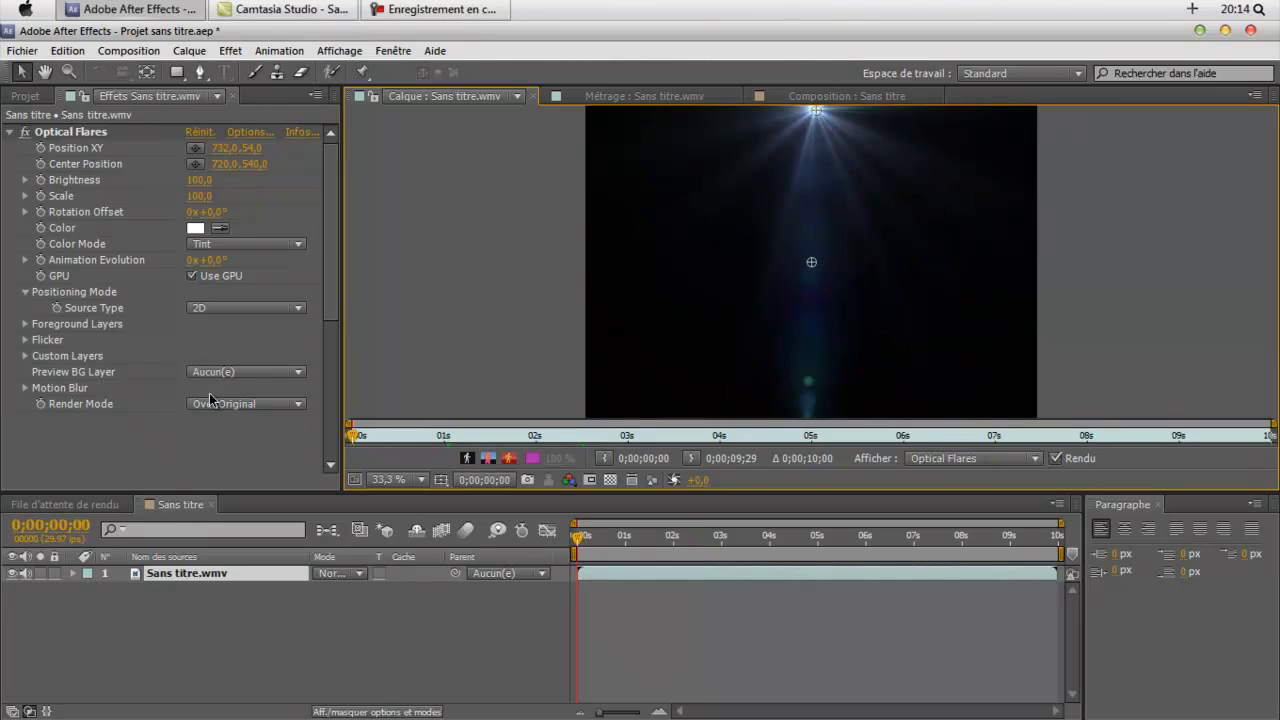
- Open the Optical Flares options and load the Sankor 16 preset from the Natural Flares presets
{"action": "left_click", "coordinate": [239, 133]}
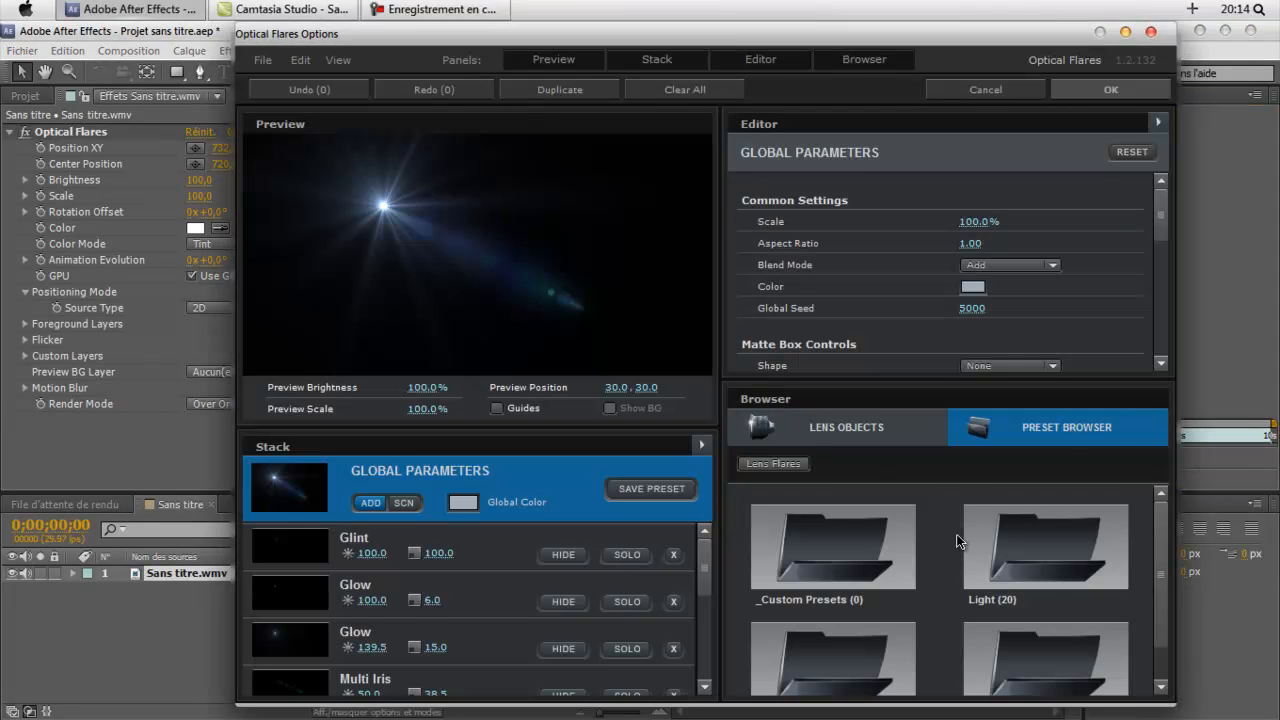
{"action": "scroll", "coordinate": [1160, 590], "scroll_direction": "down", "scroll_amount": 2}
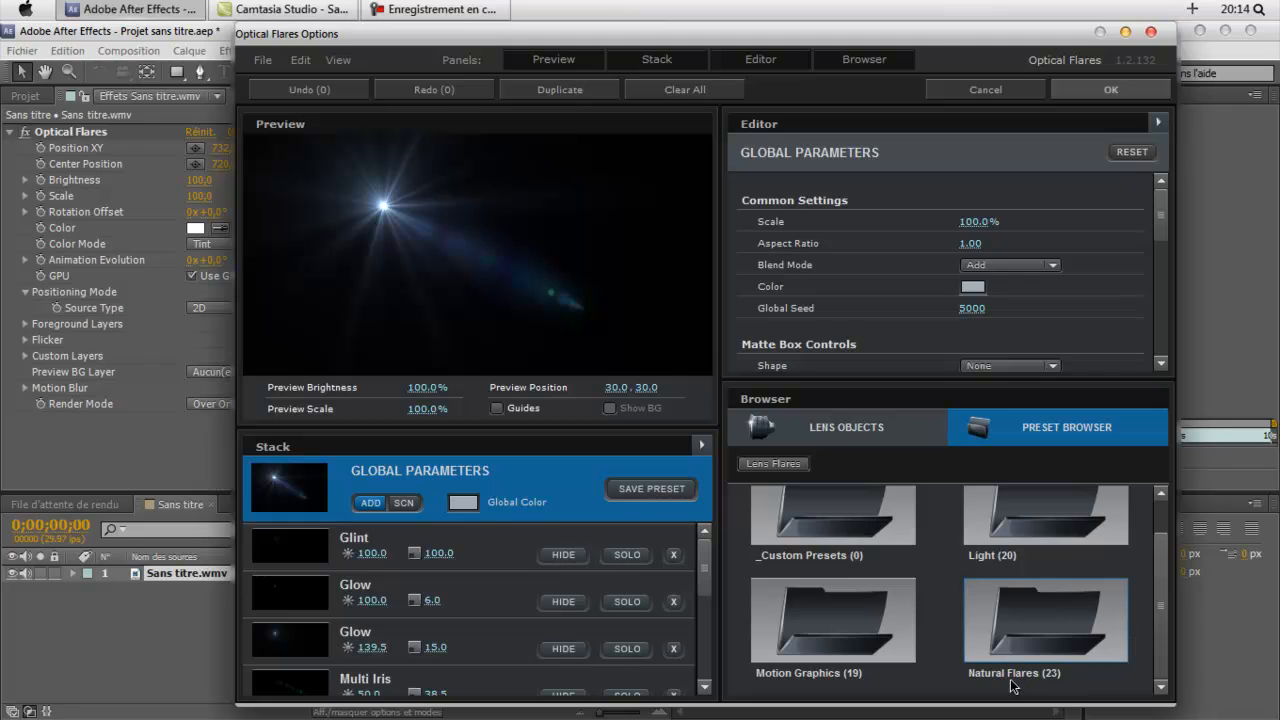
{"action": "double_click", "coordinate": [1062, 683]}
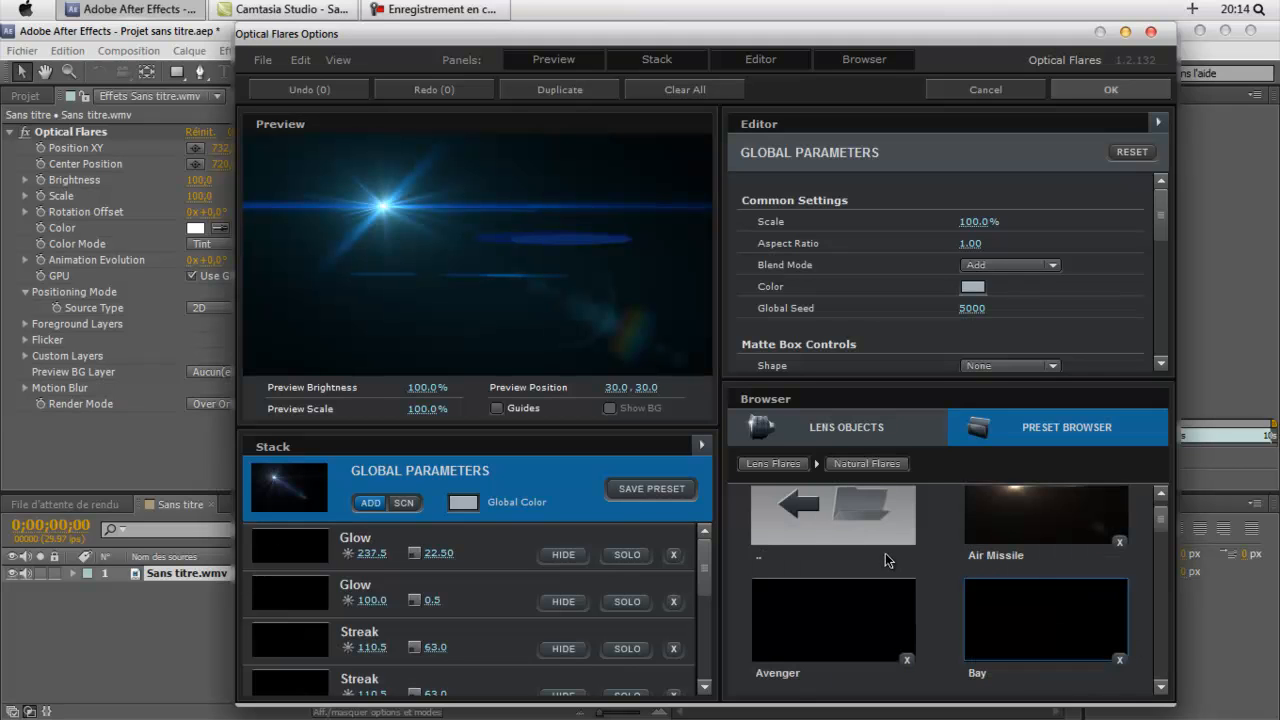
{"action": "scroll", "coordinate": [1164, 532], "scroll_direction": "down", "scroll_amount": 1}
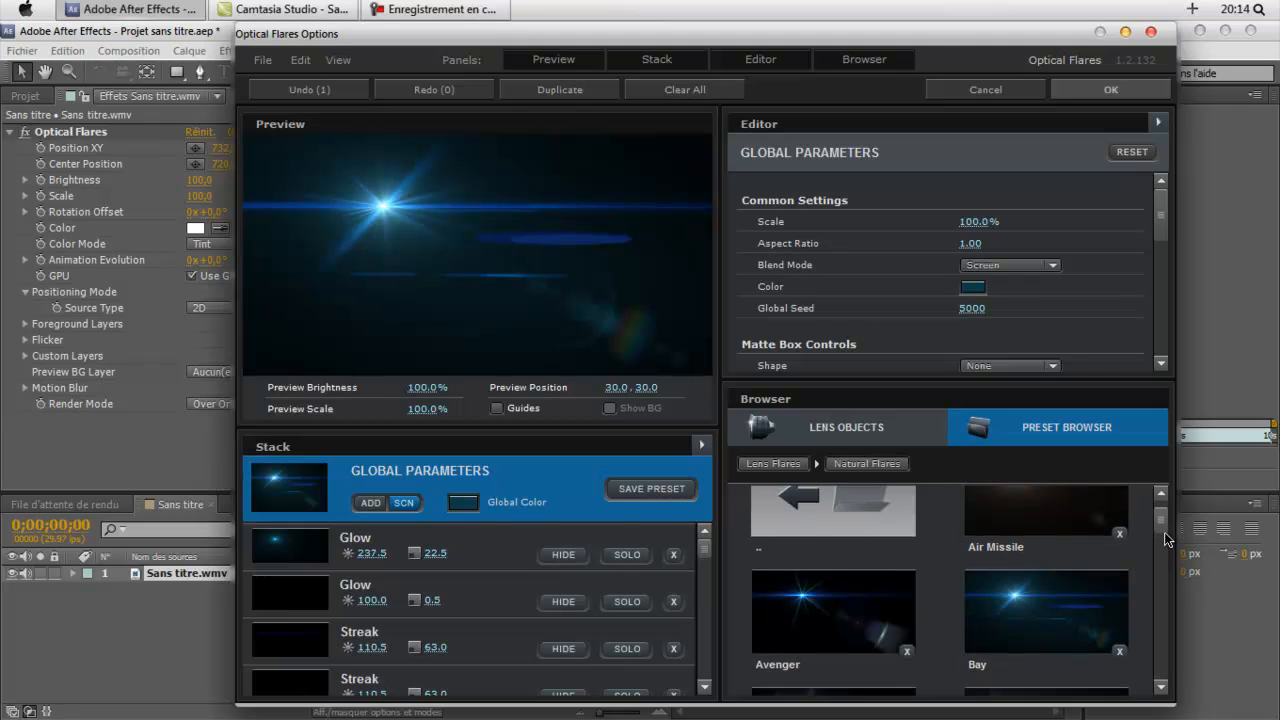
{"action": "left_click_drag", "start_coordinate": [1164, 532], "coordinate": [1150, 668]}
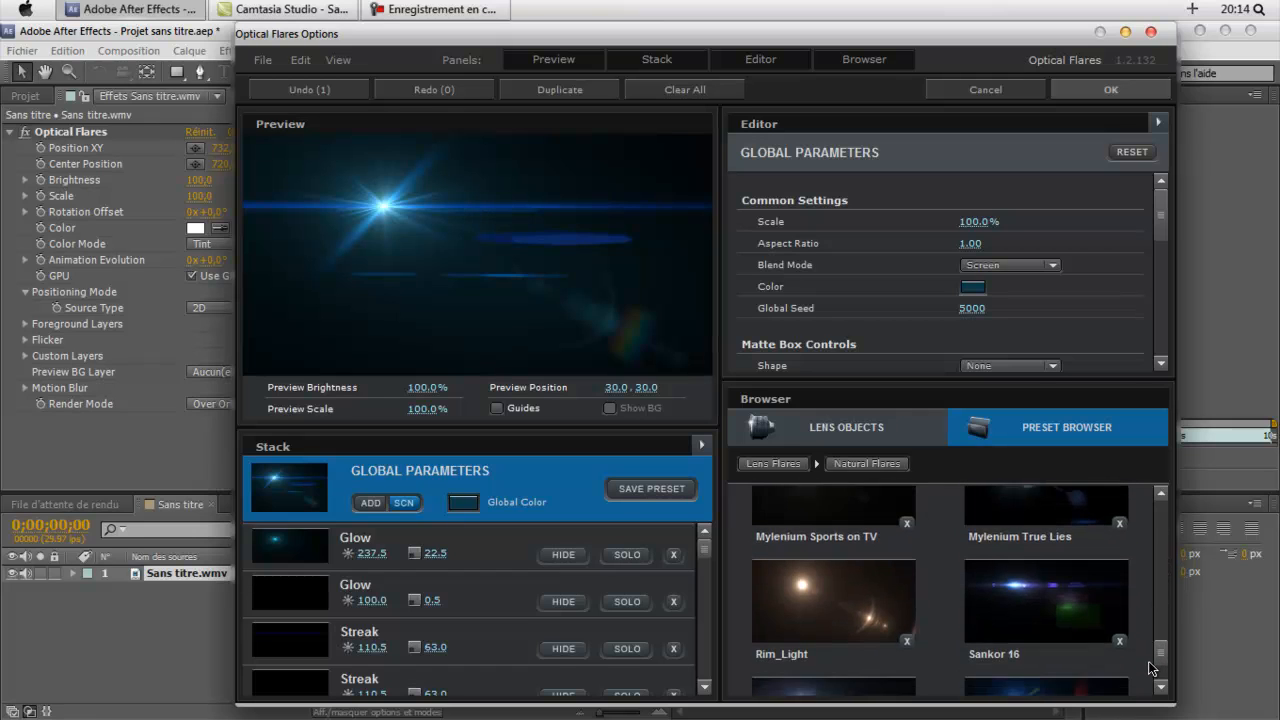
{"action": "left_click", "coordinate": [1072, 598]}
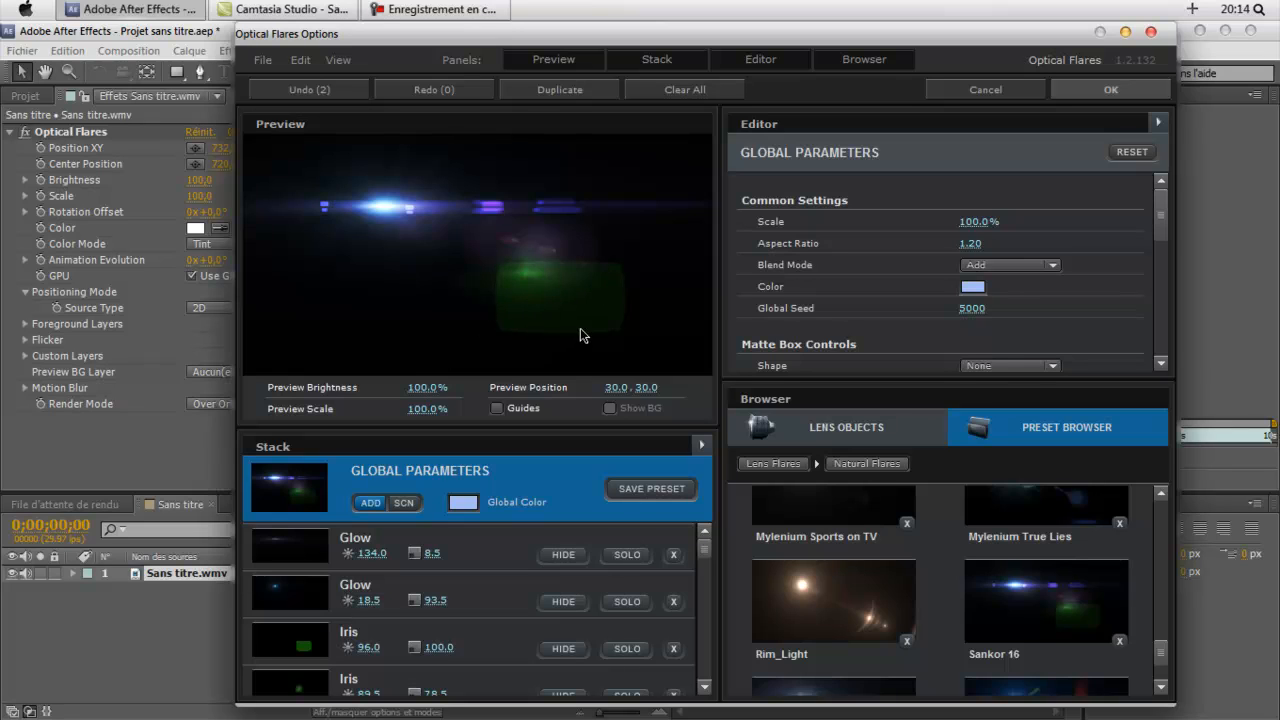
- Delete the Iris objects that produce the green reflections from the flare's stack
{"action": "left_click", "coordinate": [673, 648]}
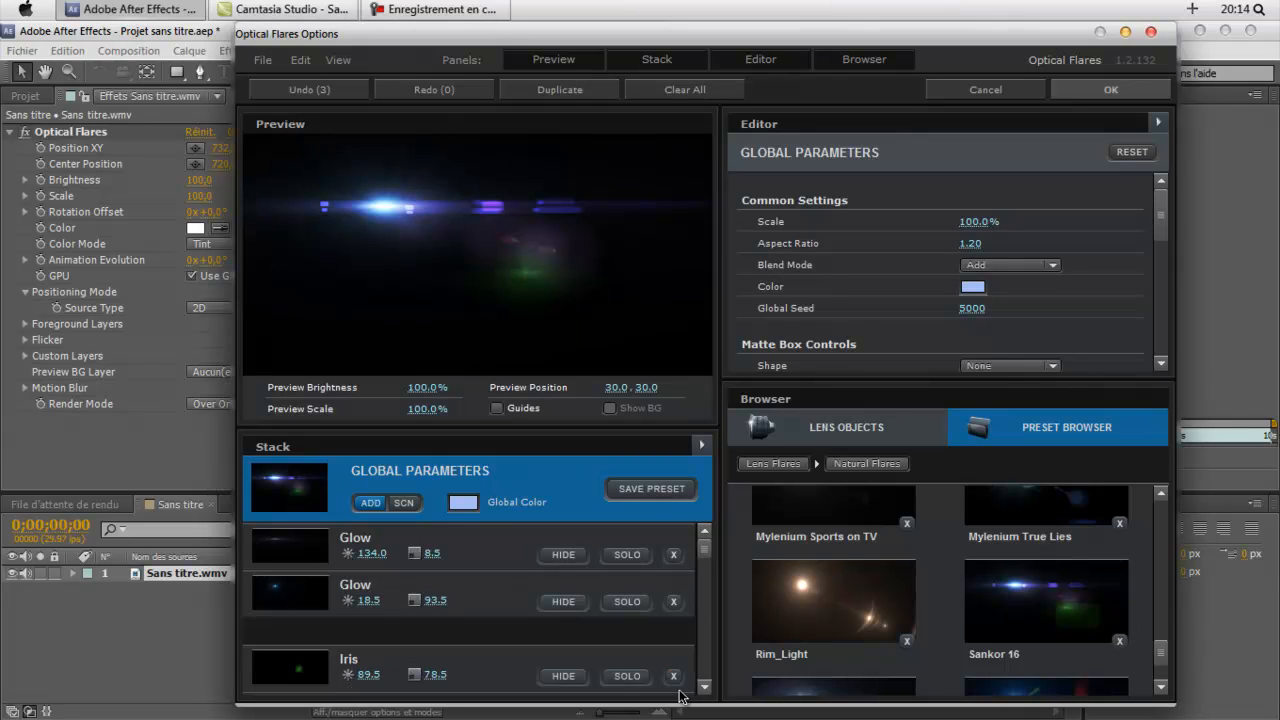
{"action": "left_click", "coordinate": [674, 650]}
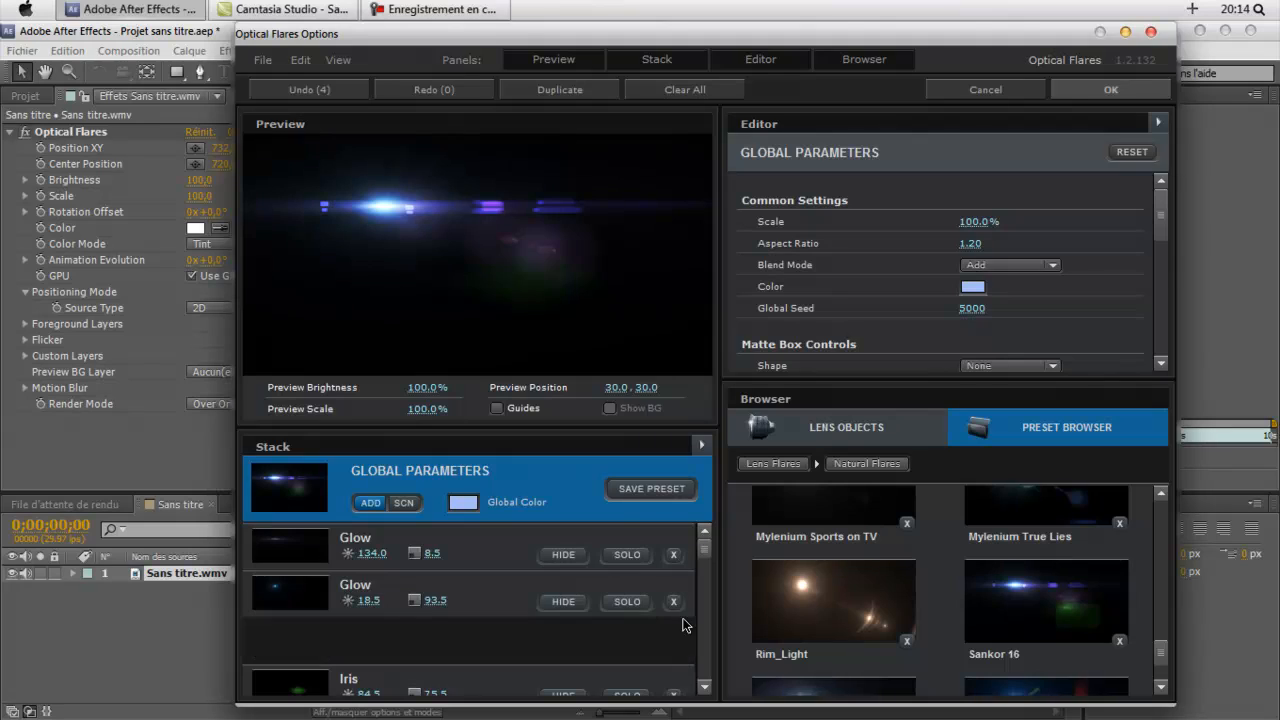
{"action": "left_click", "coordinate": [675, 648]}
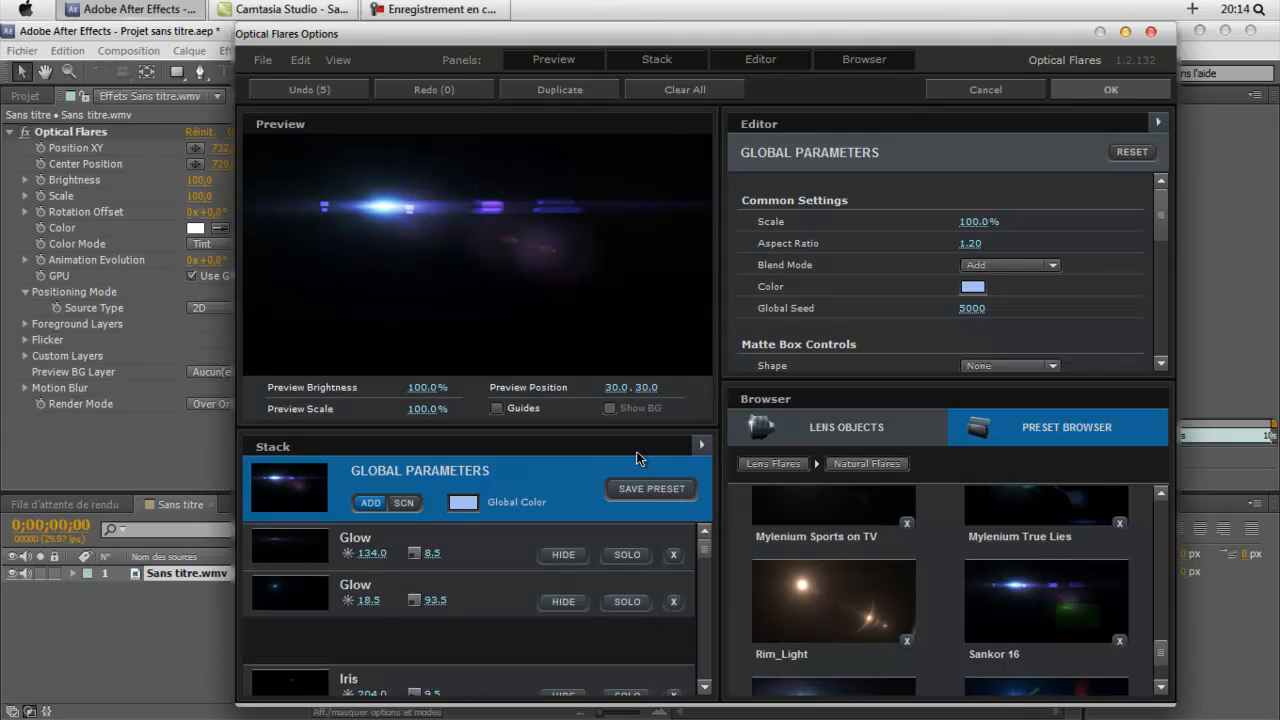
{"action": "left_click_drag", "start_coordinate": [706, 550], "coordinate": [707, 575]}
{"action": "scroll", "coordinate": [700, 578], "scroll_direction": "up", "scroll_amount": 5}
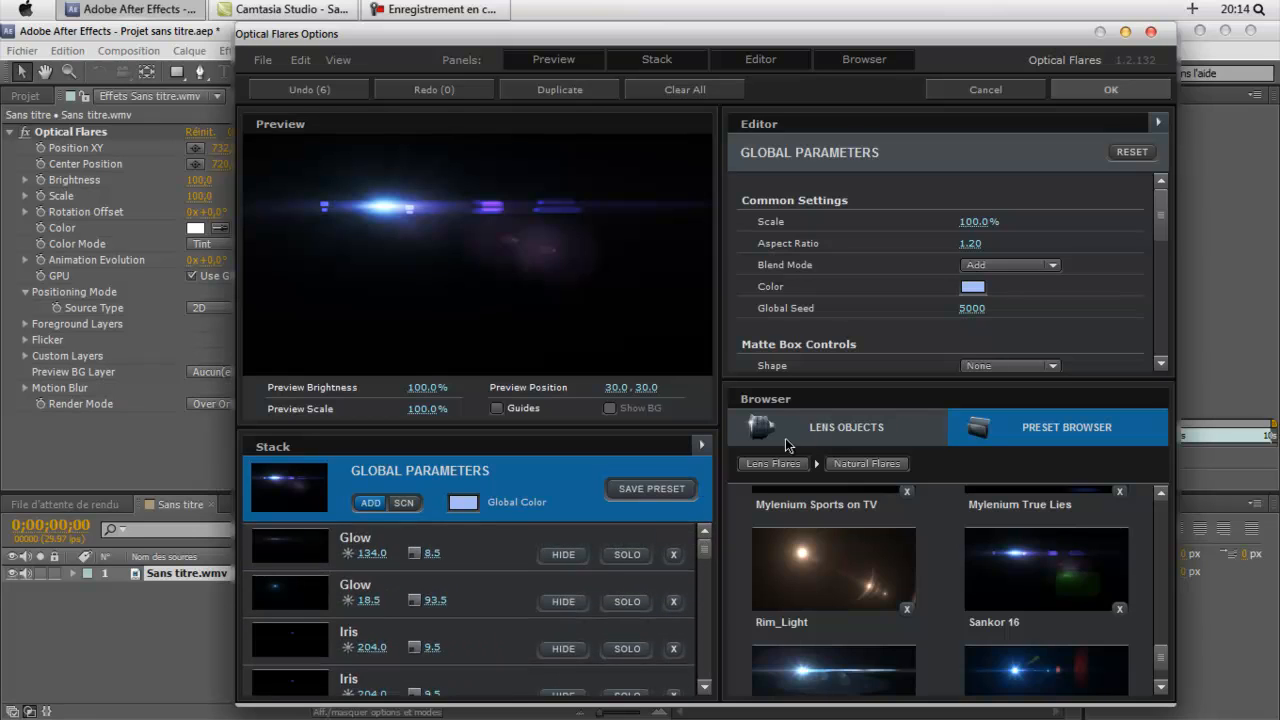
- Set the flare's global color to blue 004CFF and accept the Optical Flares options
{"action": "left_click", "coordinate": [466, 502]}
{"action": "left_click", "coordinate": [476, 464]}
{"action": "mouse_move", "coordinate": [542, 404]}
{"action": "left_mouse_down"}
{"action": "mouse_move", "coordinate": [560, 388]}
{"action": "mouse_move", "coordinate": [510, 412]}
{"action": "mouse_move", "coordinate": [552, 381]}
{"action": "left_mouse_up"}
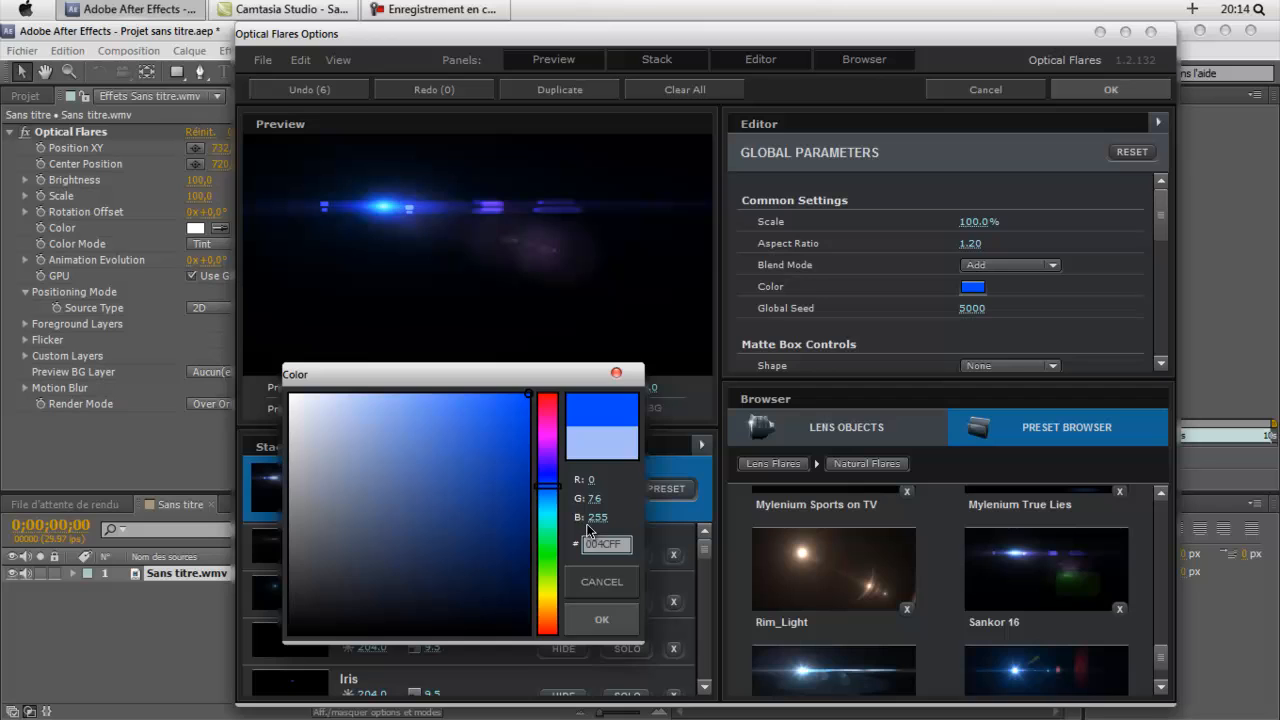
{"action": "left_click", "coordinate": [590, 612]}
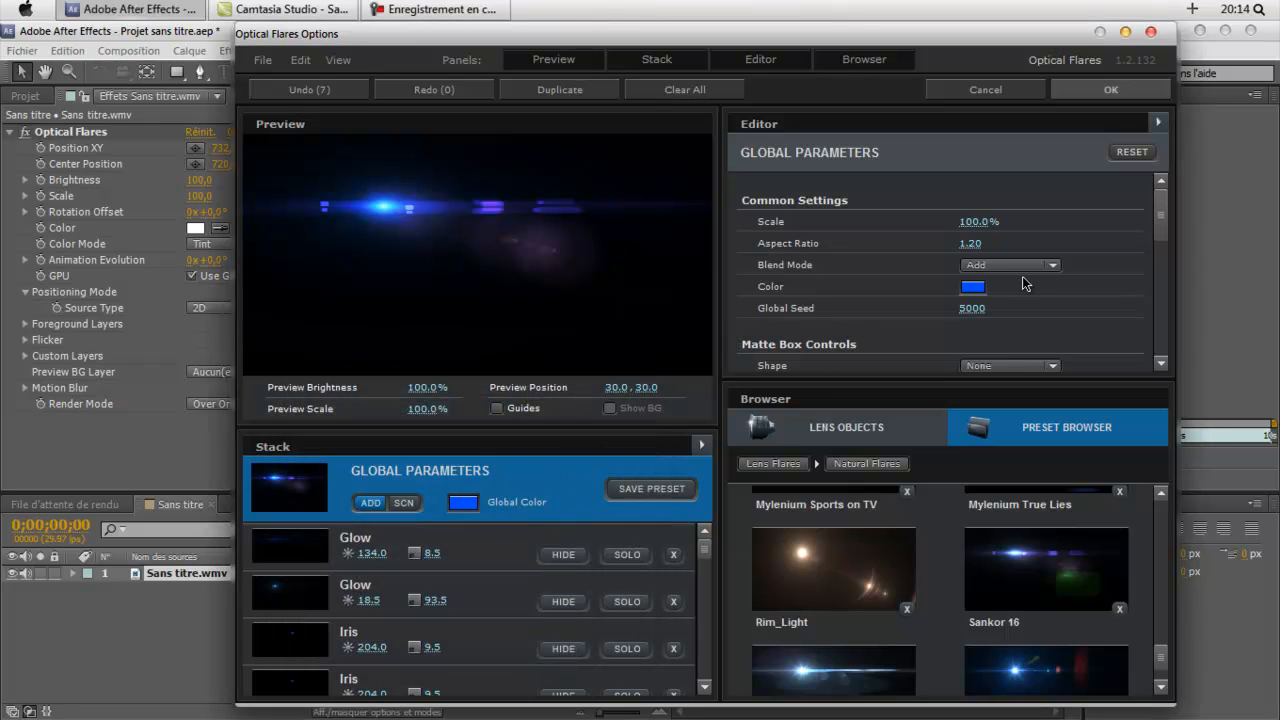
{"action": "left_click", "coordinate": [1112, 92]}
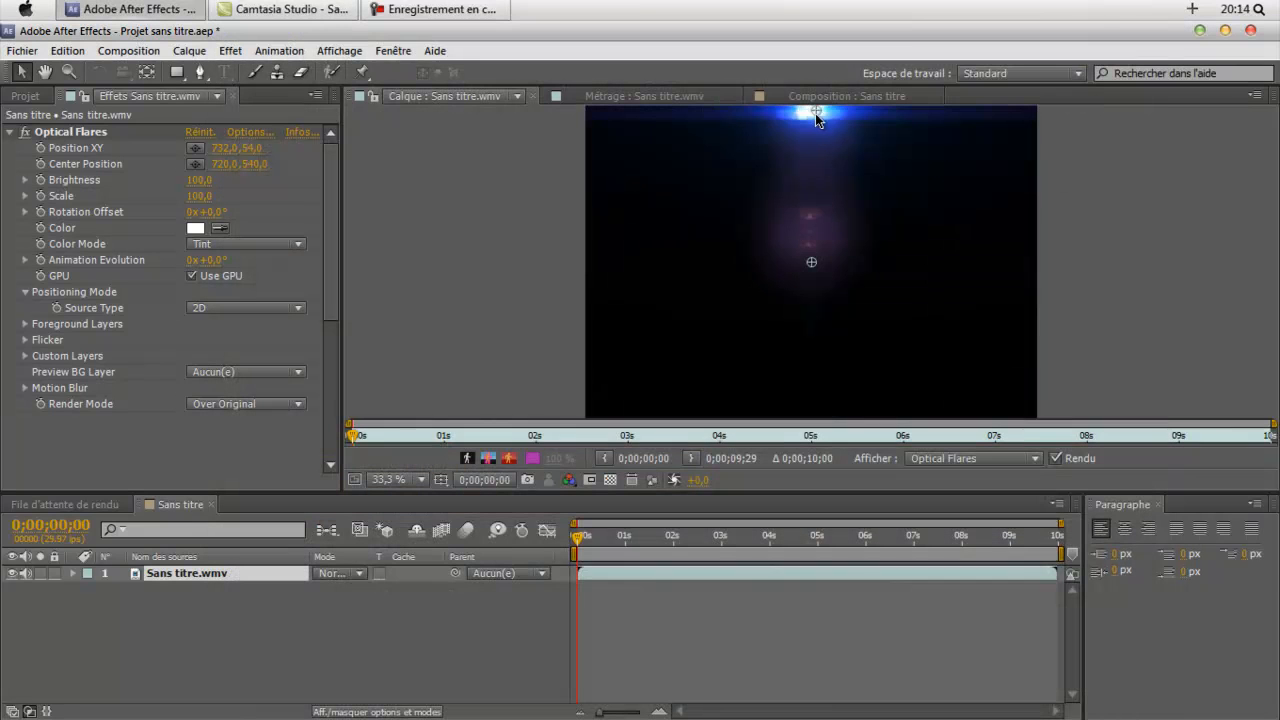
- Move the flare's light source to 726, 0 and its Center Position to 129, 81
{"action": "left_click_drag", "start_coordinate": [815, 113], "coordinate": [813, 97]}
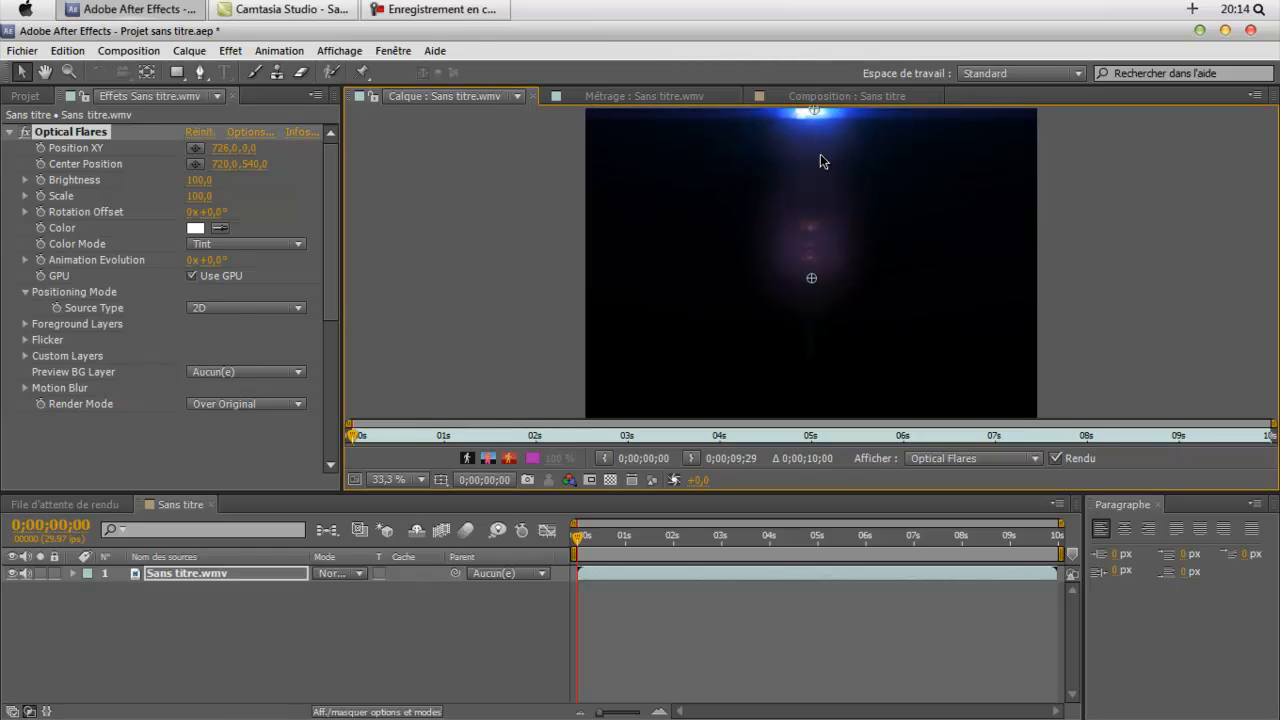
{"action": "left_click_drag", "start_coordinate": [812, 277], "coordinate": [628, 136]}
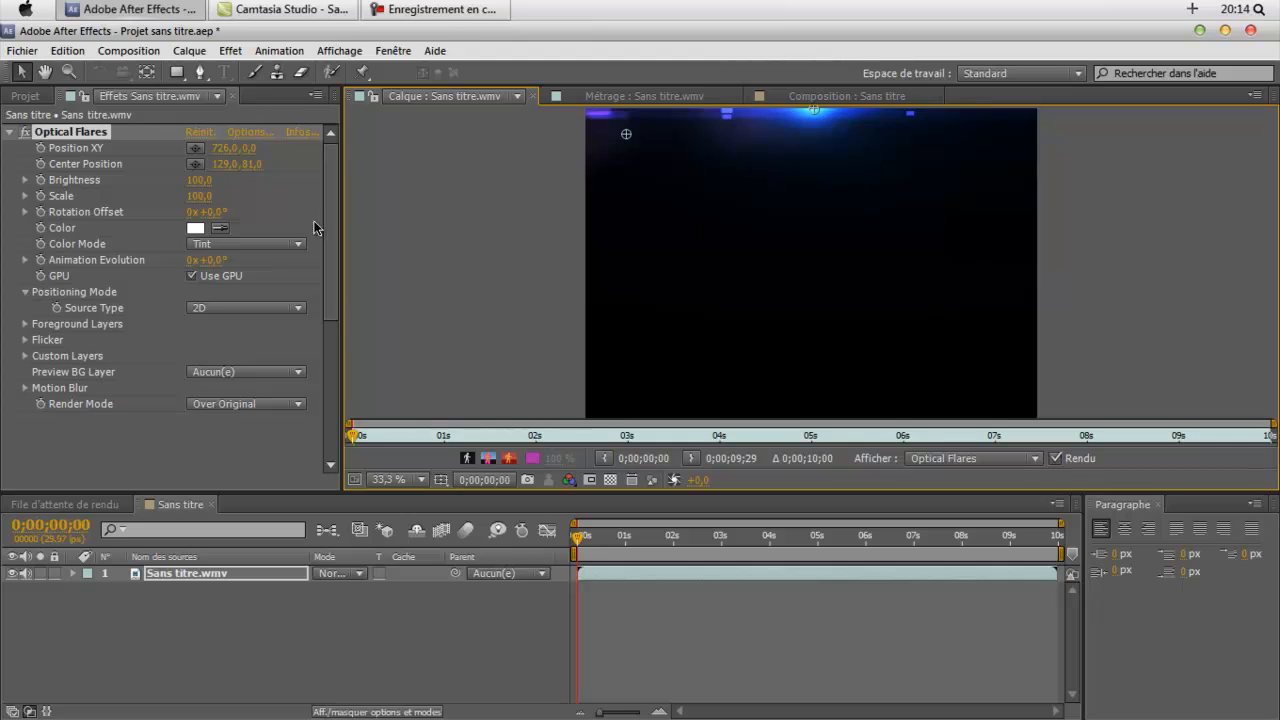
{"action": "left_click", "coordinate": [10, 132]}
{"action": "double_click", "coordinate": [205, 569]}
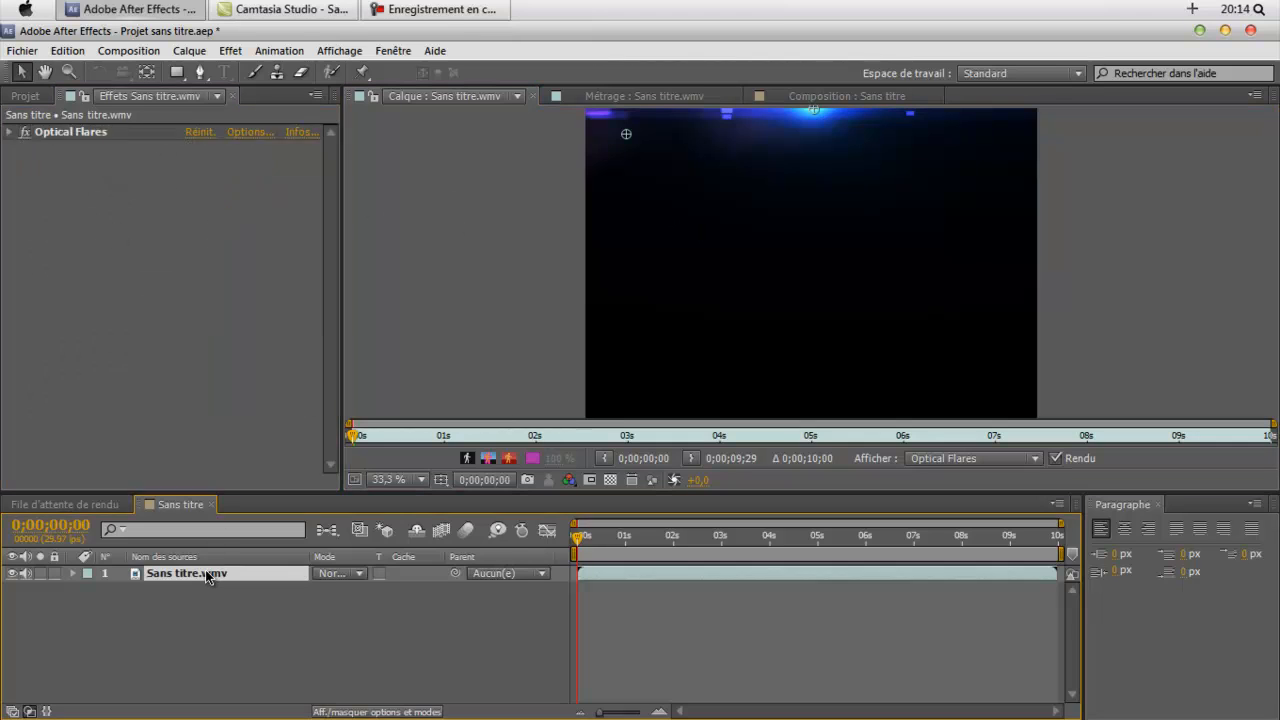
- Scrub through the layer to preview the flare over the logo animation and return to the first frame
{"action": "left_click_drag", "start_coordinate": [355, 436], "coordinate": [745, 437]}
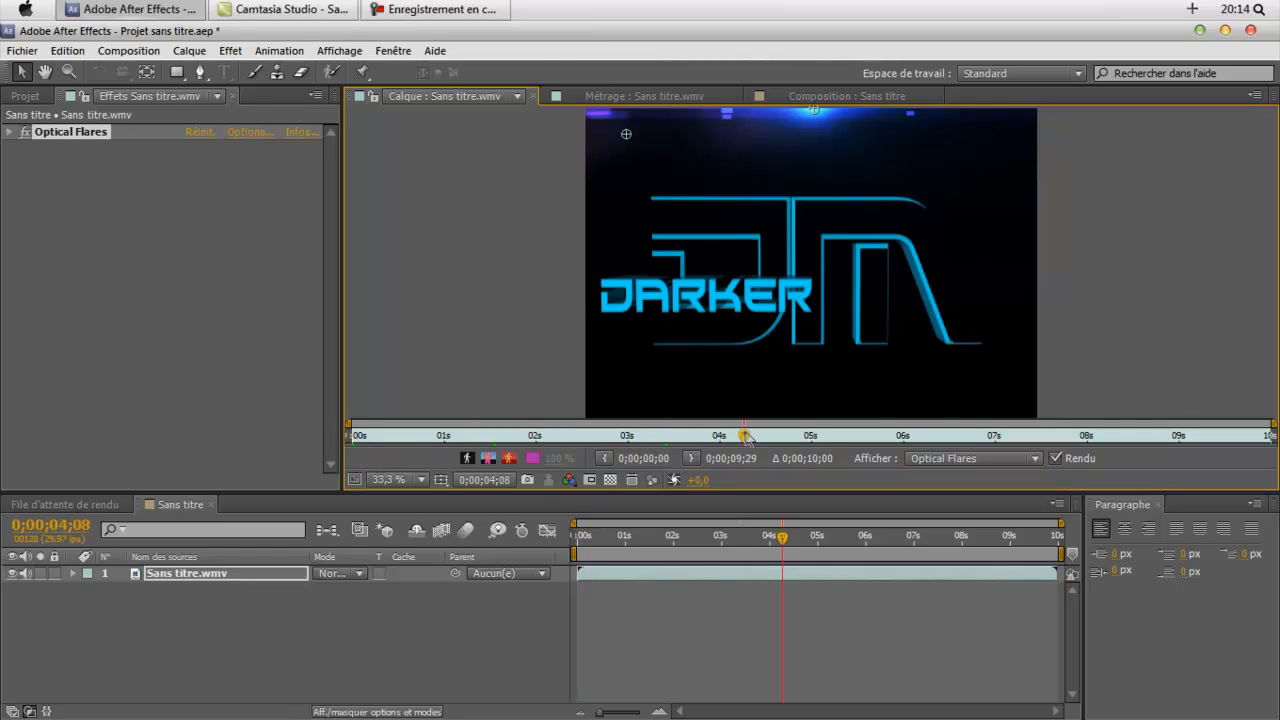
{"action": "left_click", "coordinate": [811, 437]}
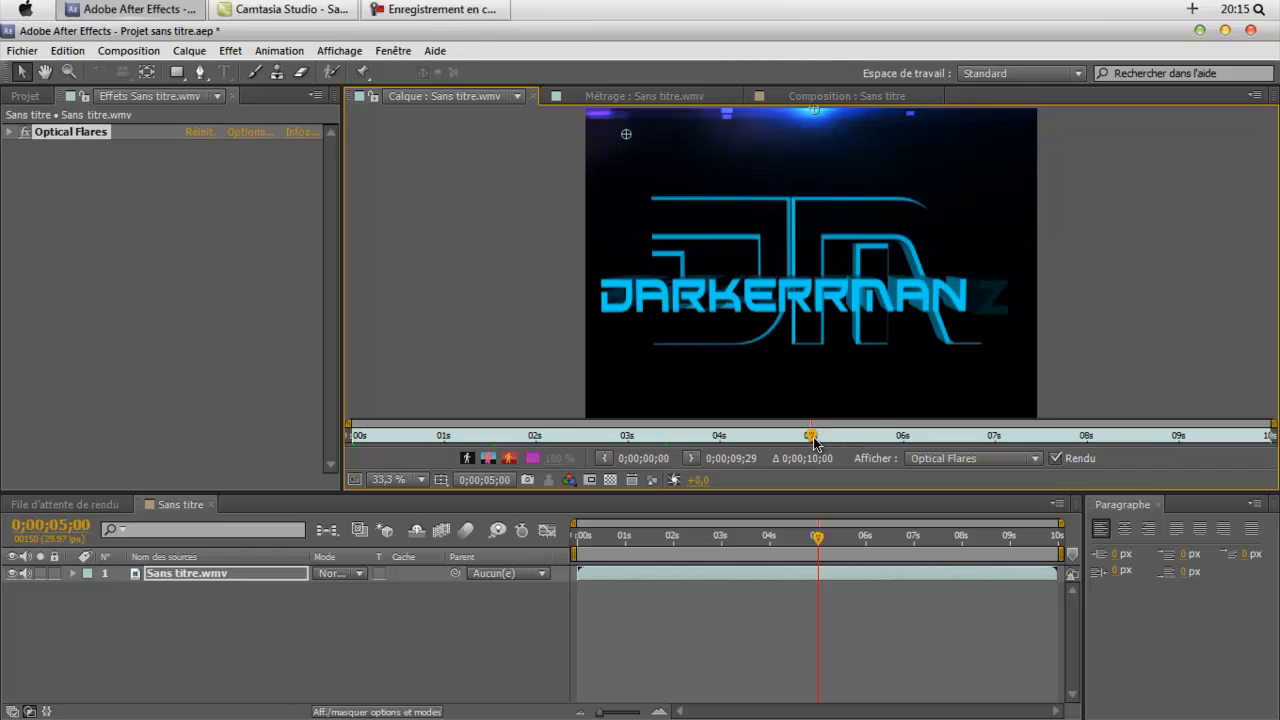
{"action": "mouse_move", "coordinate": [813, 440]}
{"action": "left_mouse_down"}
{"action": "mouse_move", "coordinate": [884, 442]}
{"action": "mouse_move", "coordinate": [217, 426]}
{"action": "left_mouse_up"}
{"action": "left_click", "coordinate": [928, 441]}
- Reveal the layer's Optical Flares properties in the timeline and enable Brightness keyframing at 0;00;00;00 with a value of 100
{"action": "left_click", "coordinate": [157, 573]}
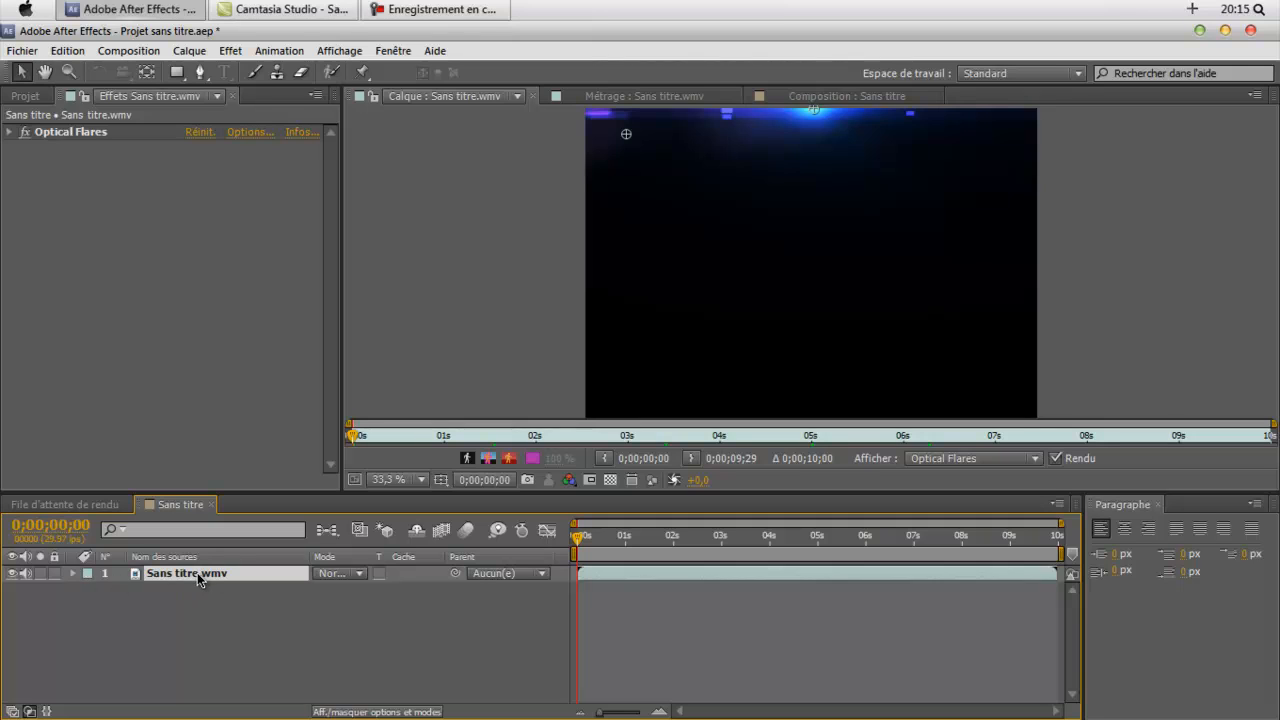
{"action": "left_click", "coordinate": [72, 574]}
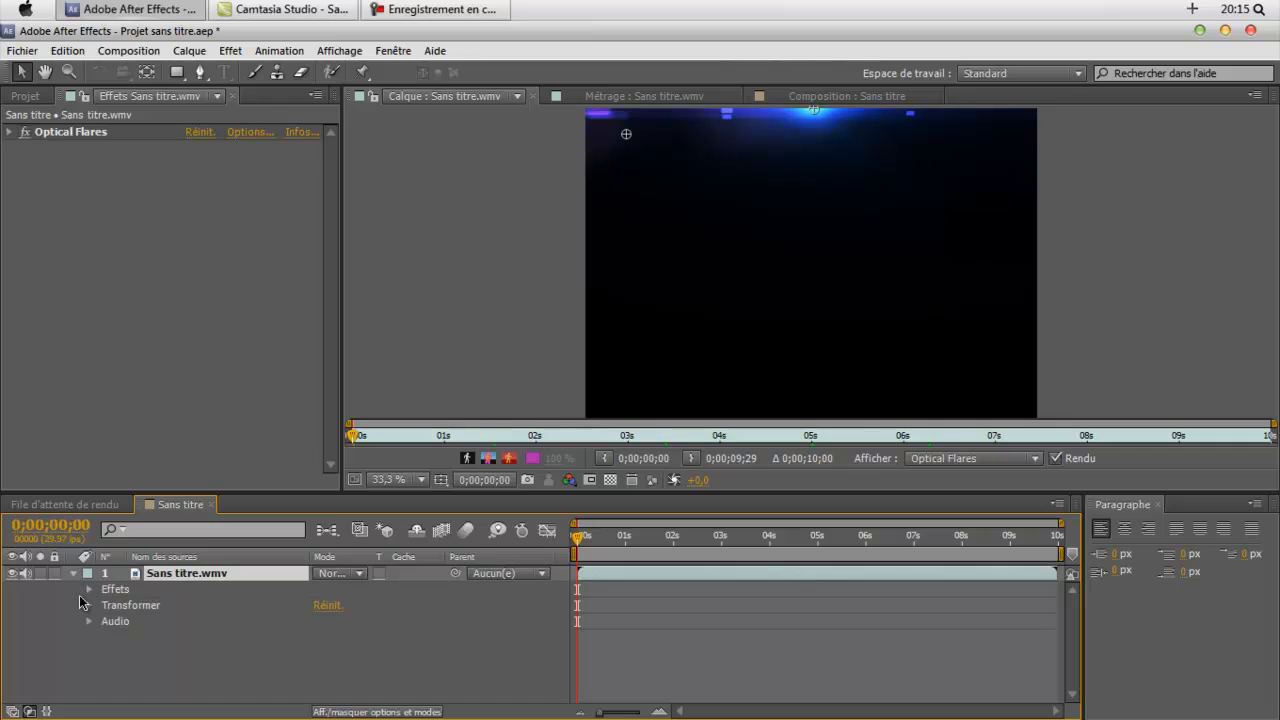
{"action": "left_click", "coordinate": [87, 594]}
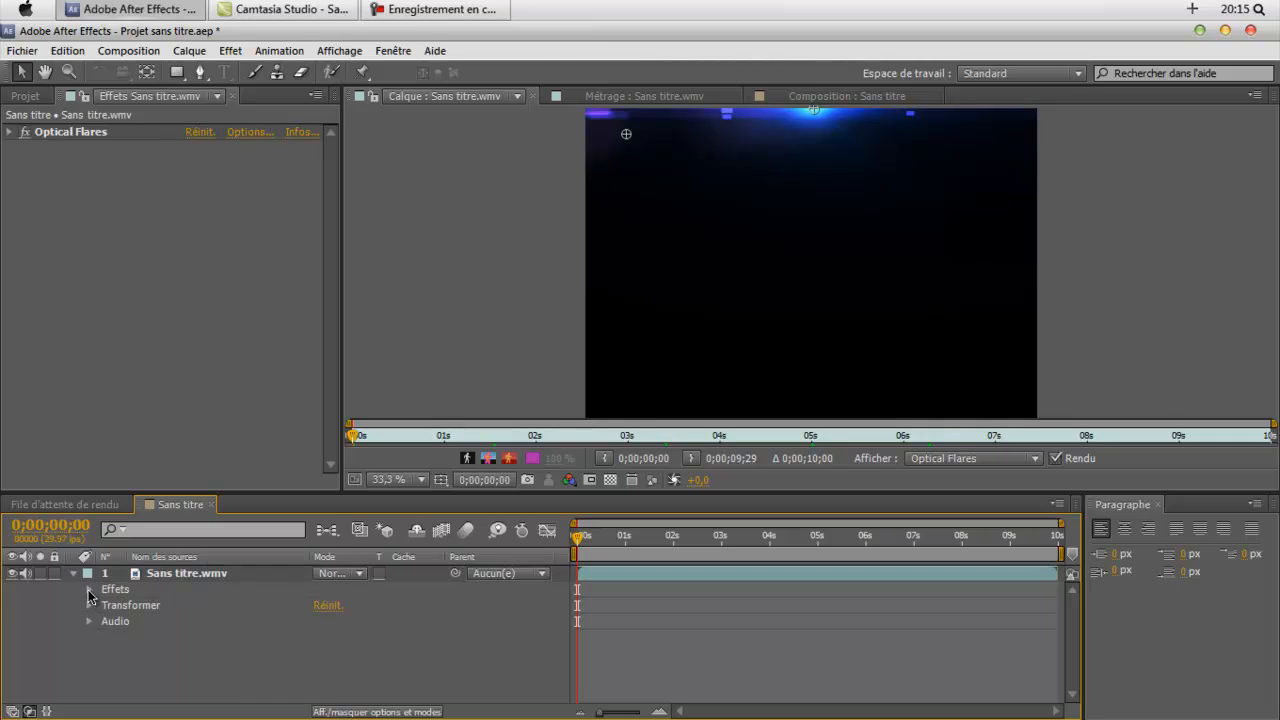
{"action": "left_click", "coordinate": [89, 591]}
{"action": "left_click", "coordinate": [106, 606]}
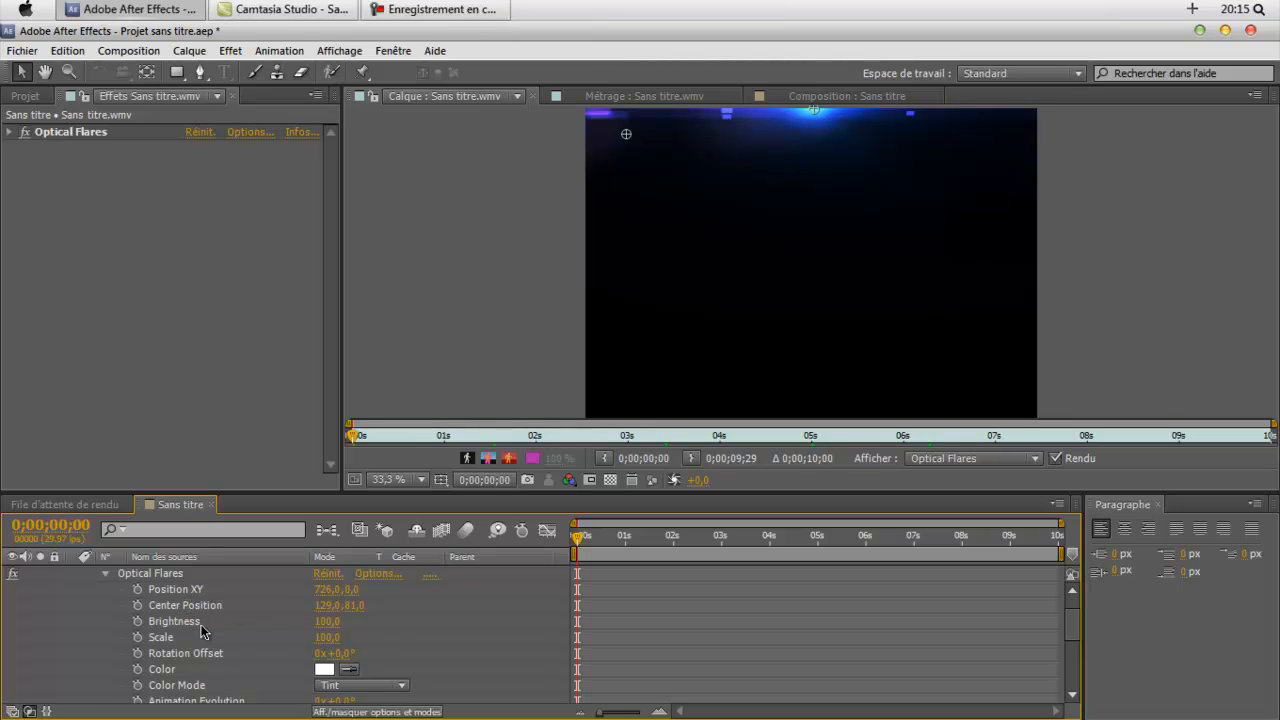
{"action": "left_click", "coordinate": [200, 624]}
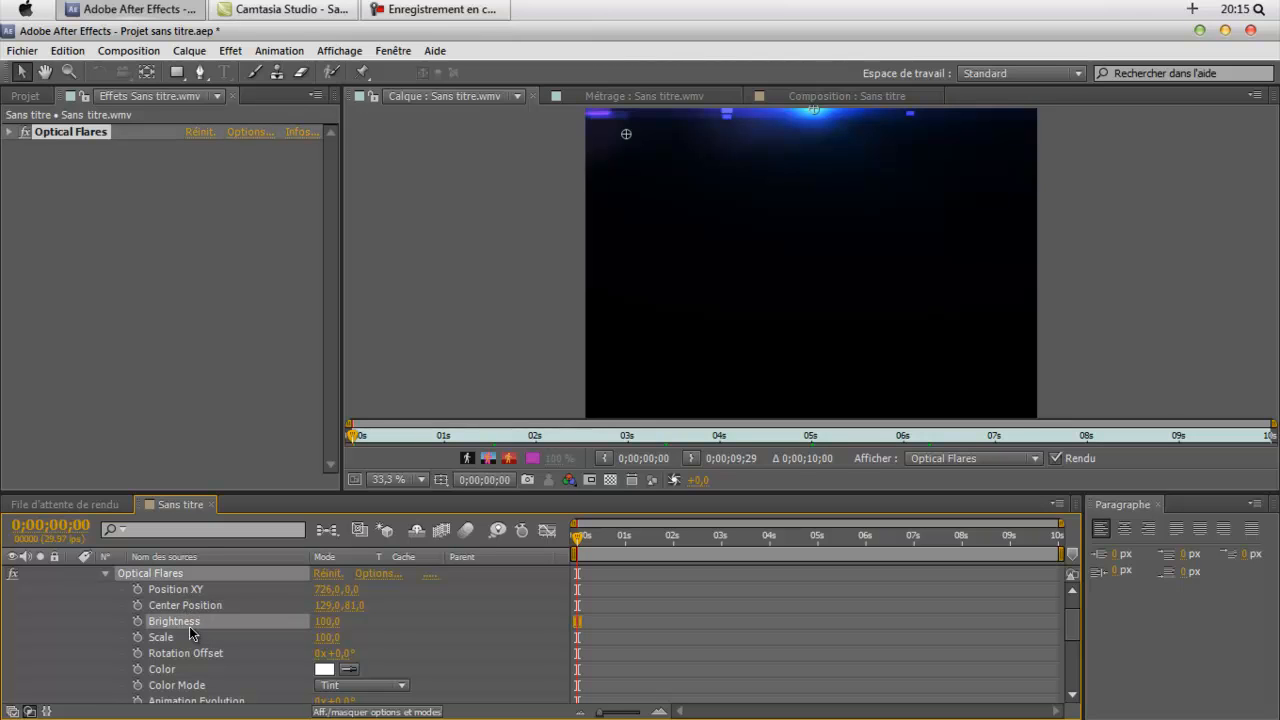
{"action": "left_click", "coordinate": [138, 622]}
- Add rising Brightness keyframes at 0;00;00;05, 0;00;00;11 (180), 0;00;00;17 (190) and 0;00;00;25 (210)
{"action": "left_click_drag", "start_coordinate": [578, 541], "coordinate": [586, 541]}
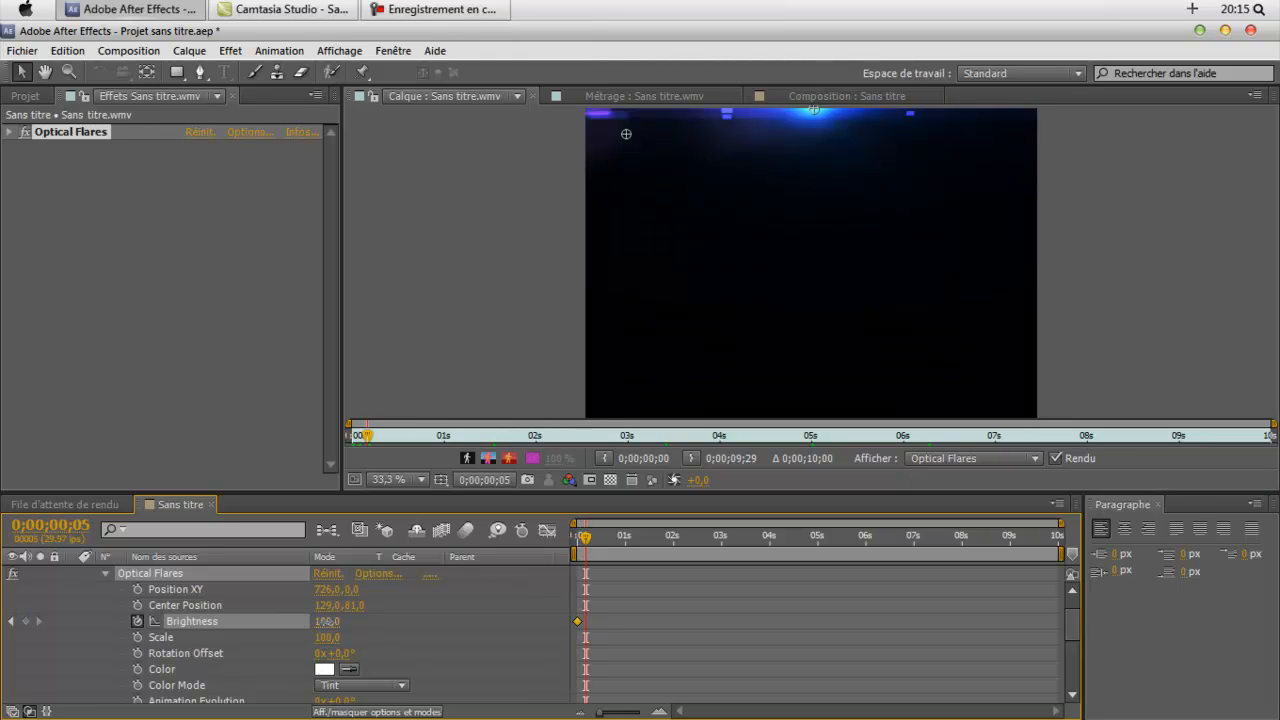
{"action": "left_click_drag", "start_coordinate": [586, 541], "coordinate": [595, 543]}
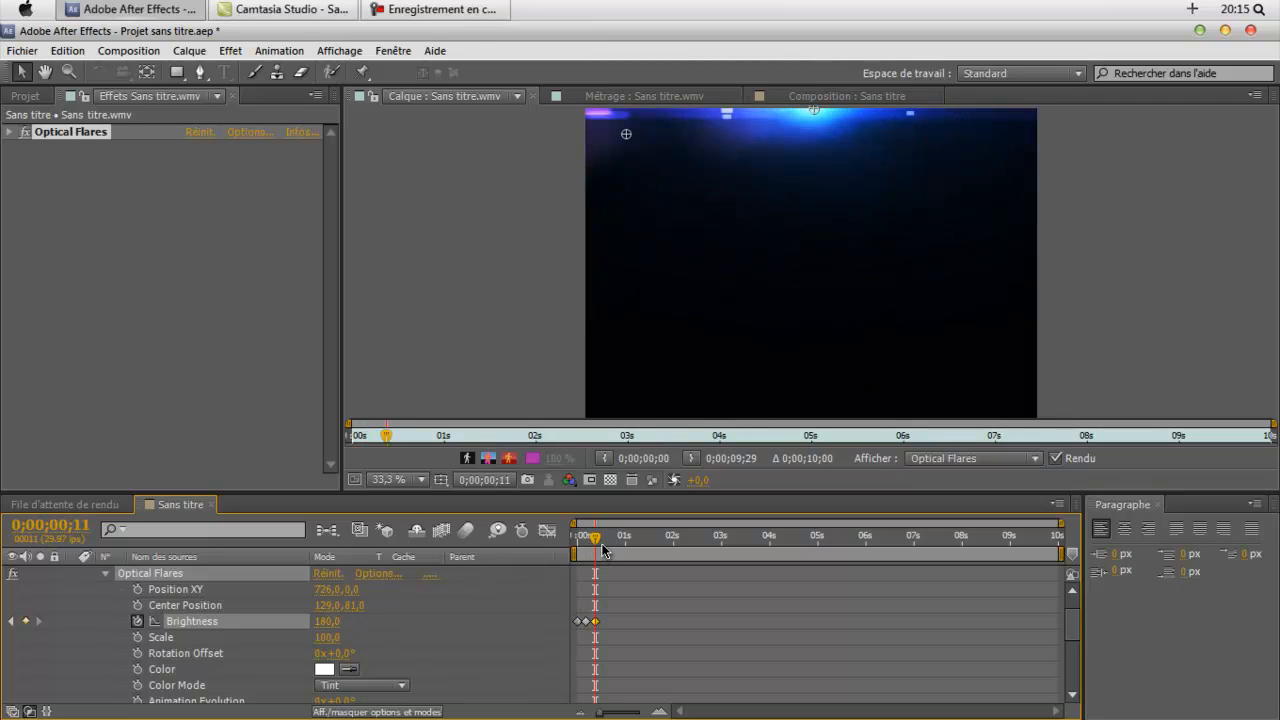
{"action": "left_click_drag", "start_coordinate": [596, 543], "coordinate": [604, 543]}
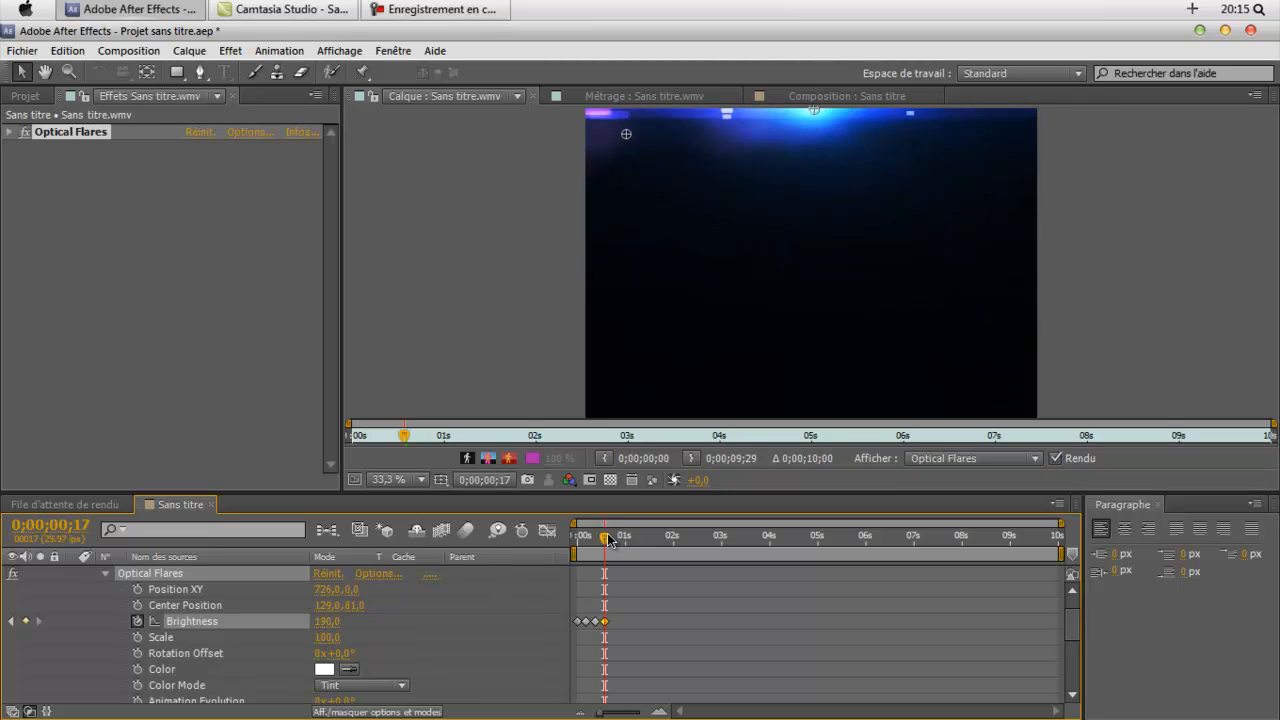
{"action": "left_click_drag", "start_coordinate": [605, 540], "coordinate": [622, 543]}
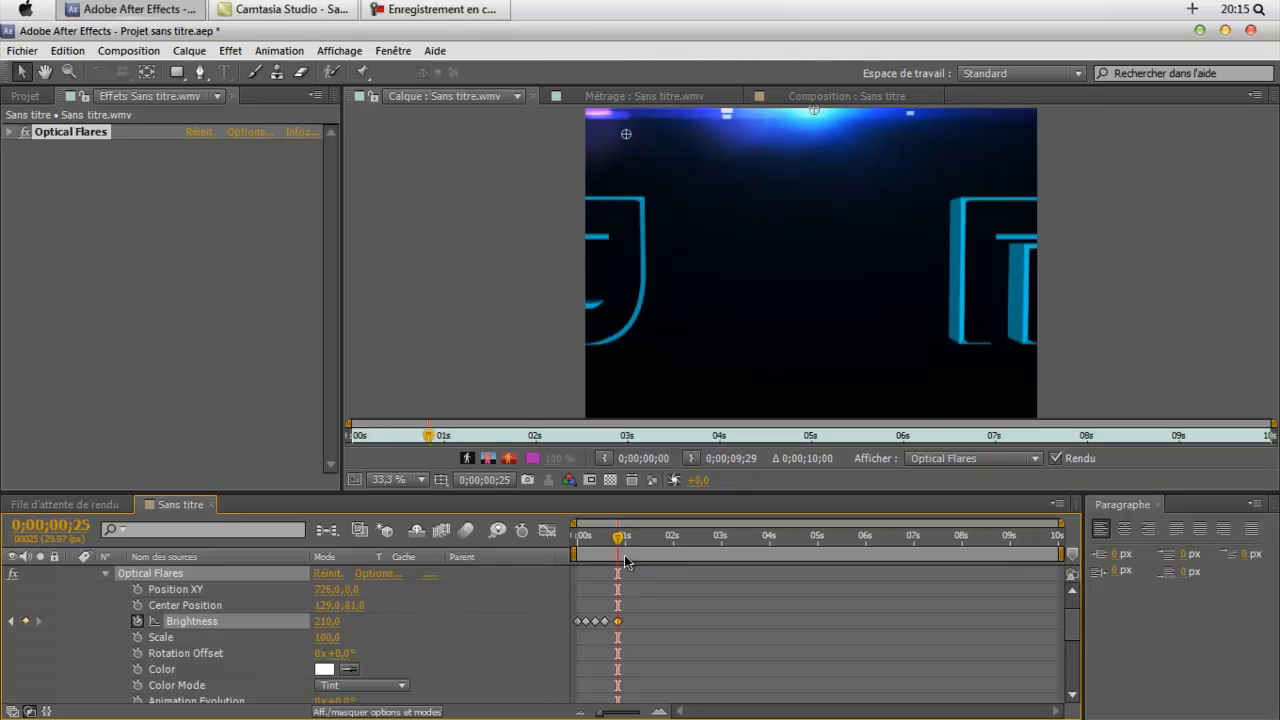
- Continue raising the flare with Brightness keyframes at 0;00;01;02 (250), 0;00;01;09 and 0;00;01;15 (320)
{"action": "left_click_drag", "start_coordinate": [622, 543], "coordinate": [628, 543]}
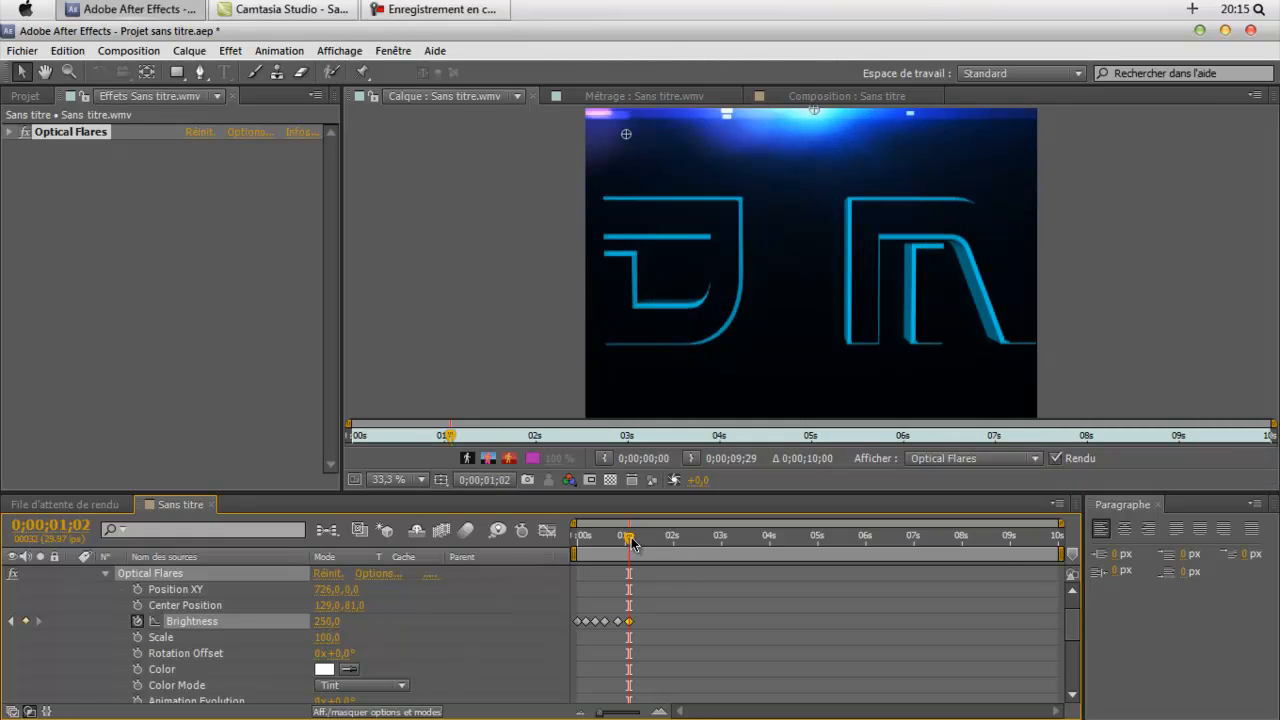
{"action": "left_click_drag", "start_coordinate": [631, 543], "coordinate": [640, 543]}
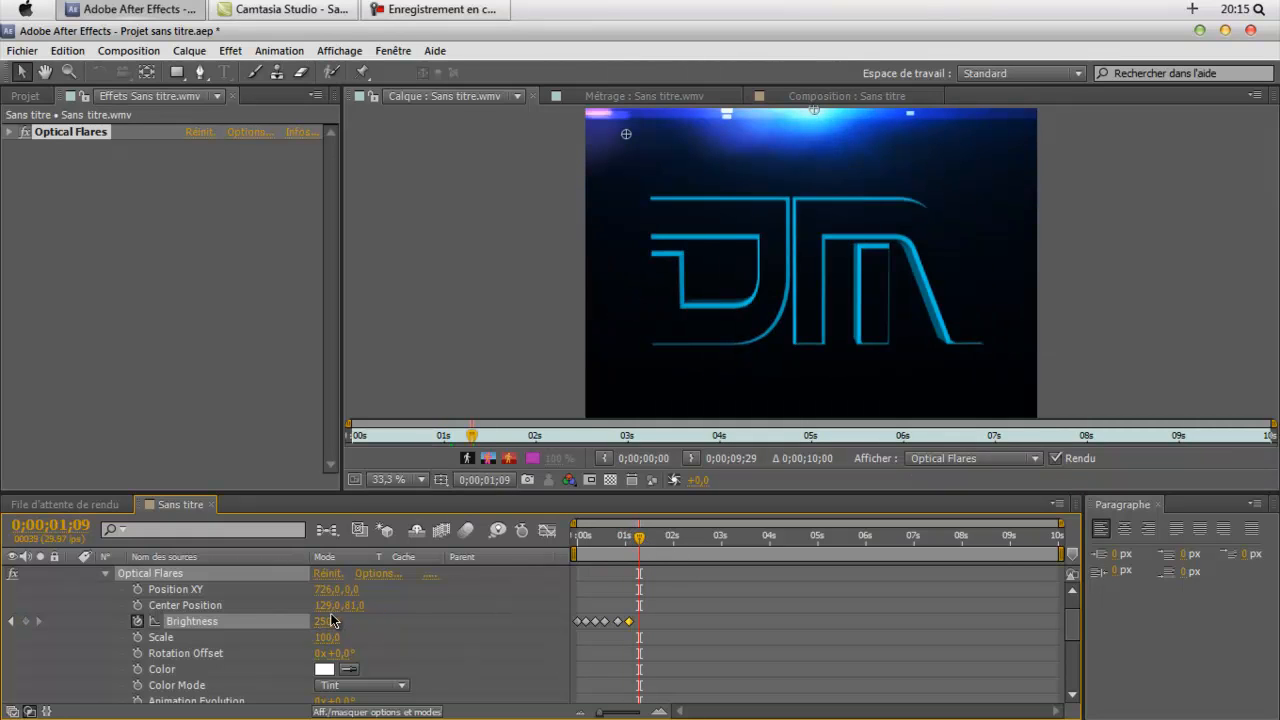
{"action": "left_click_drag", "start_coordinate": [639, 541], "coordinate": [650, 548]}
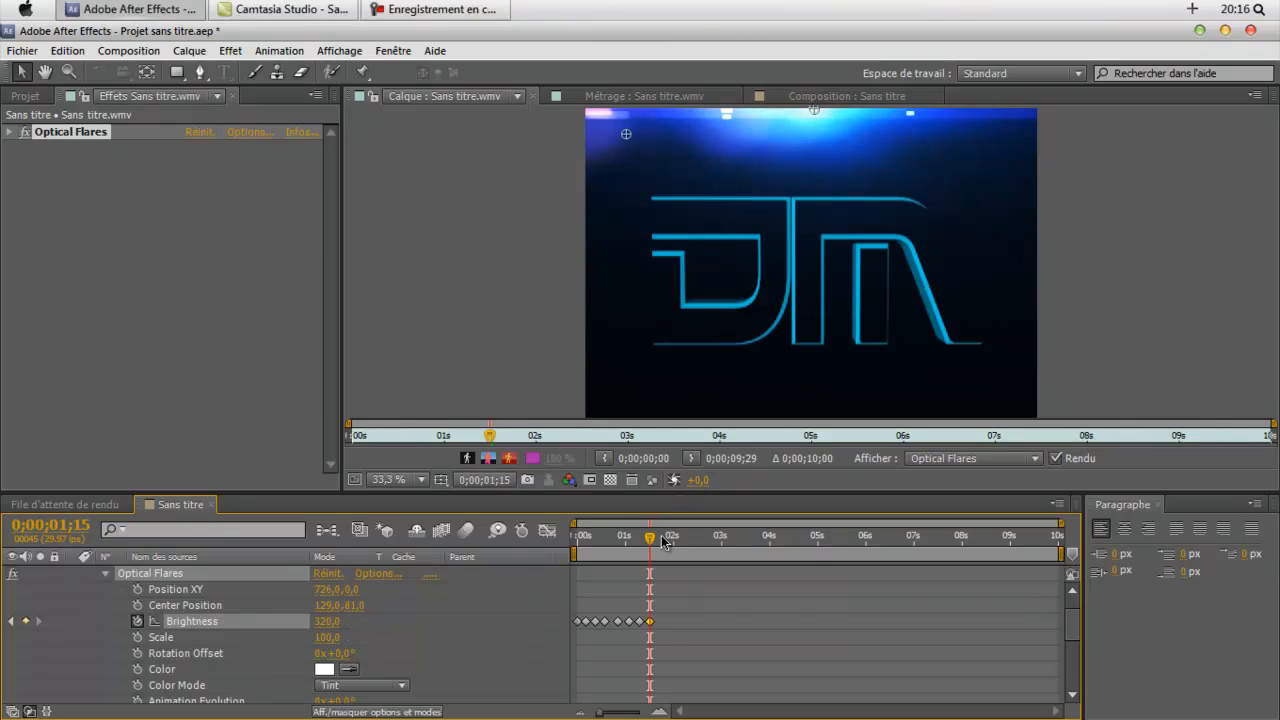
- Dim the flare with Brightness keyframes of 280 at 0;00;01;20, 250 at 0;00;01;25, 200 at 0;00;02;02 and 170 at 0;00;02;08
{"action": "left_click_drag", "start_coordinate": [651, 543], "coordinate": [658, 543]}
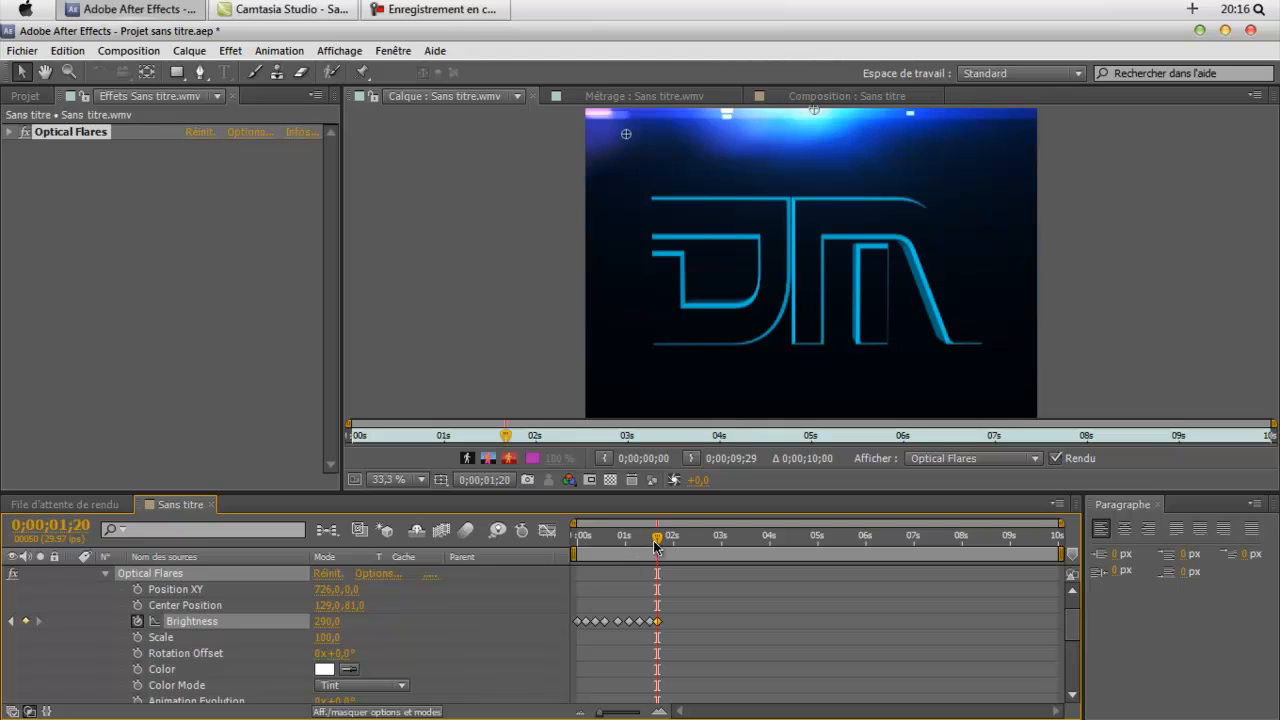
{"action": "left_click_drag", "start_coordinate": [657, 541], "coordinate": [667, 541]}
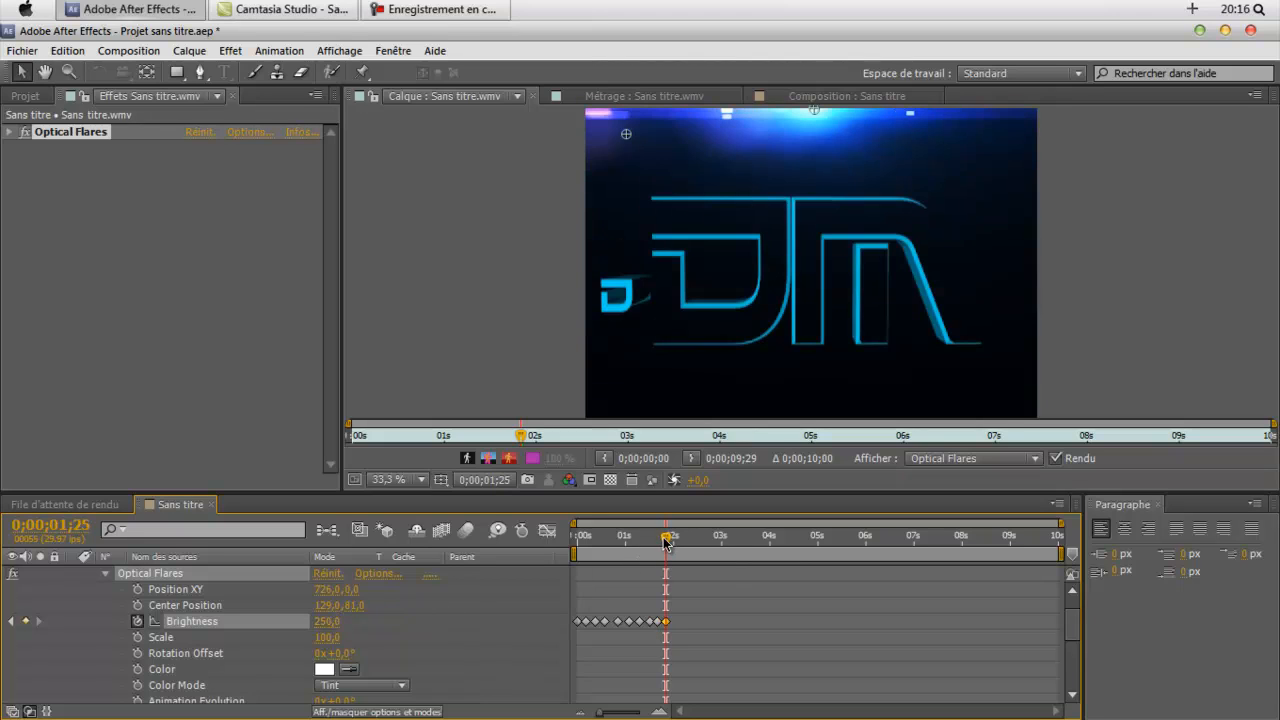
{"action": "left_click_drag", "start_coordinate": [667, 540], "coordinate": [677, 540]}
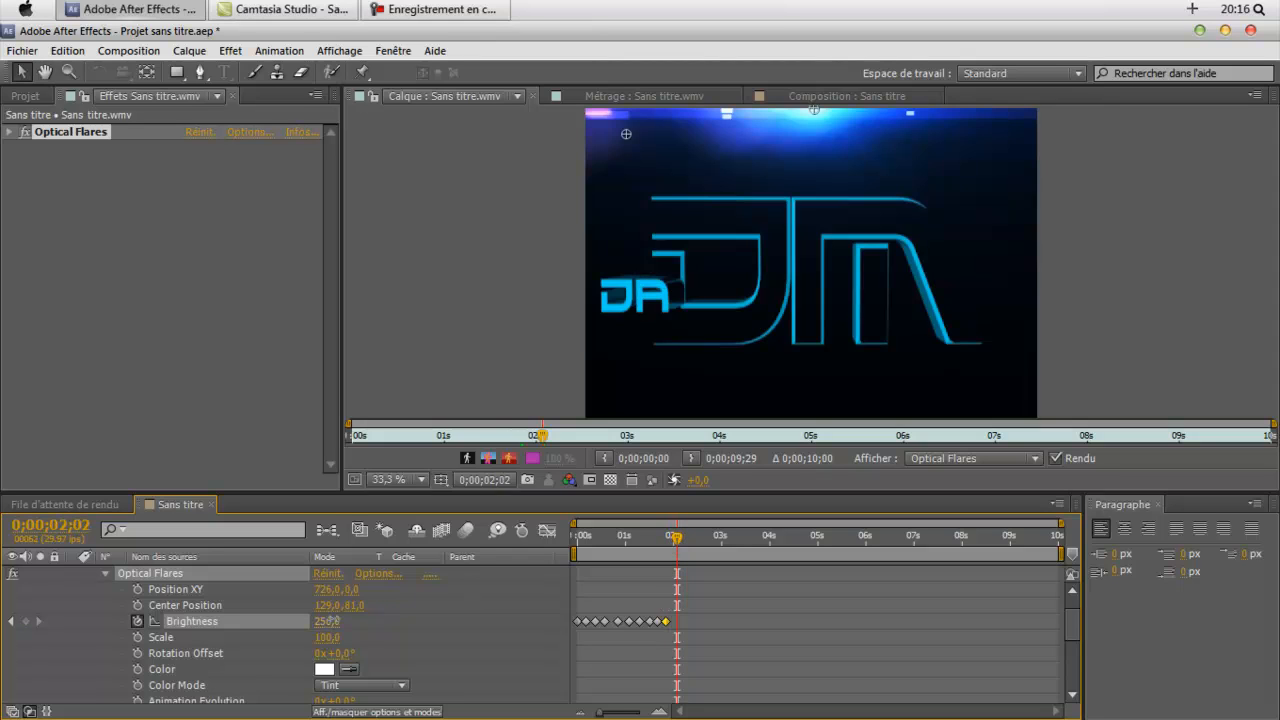
{"action": "left_click", "coordinate": [688, 548]}
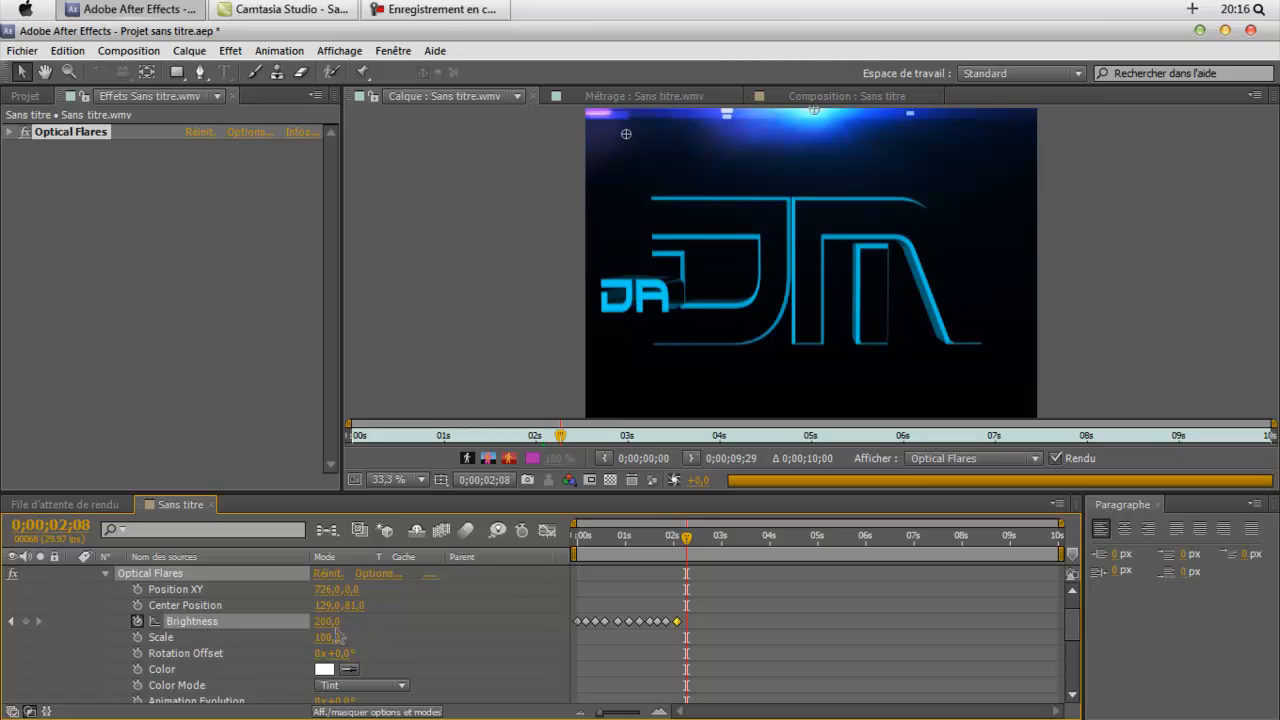
{"action": "left_click_drag", "start_coordinate": [327, 621], "coordinate": [316, 622]}
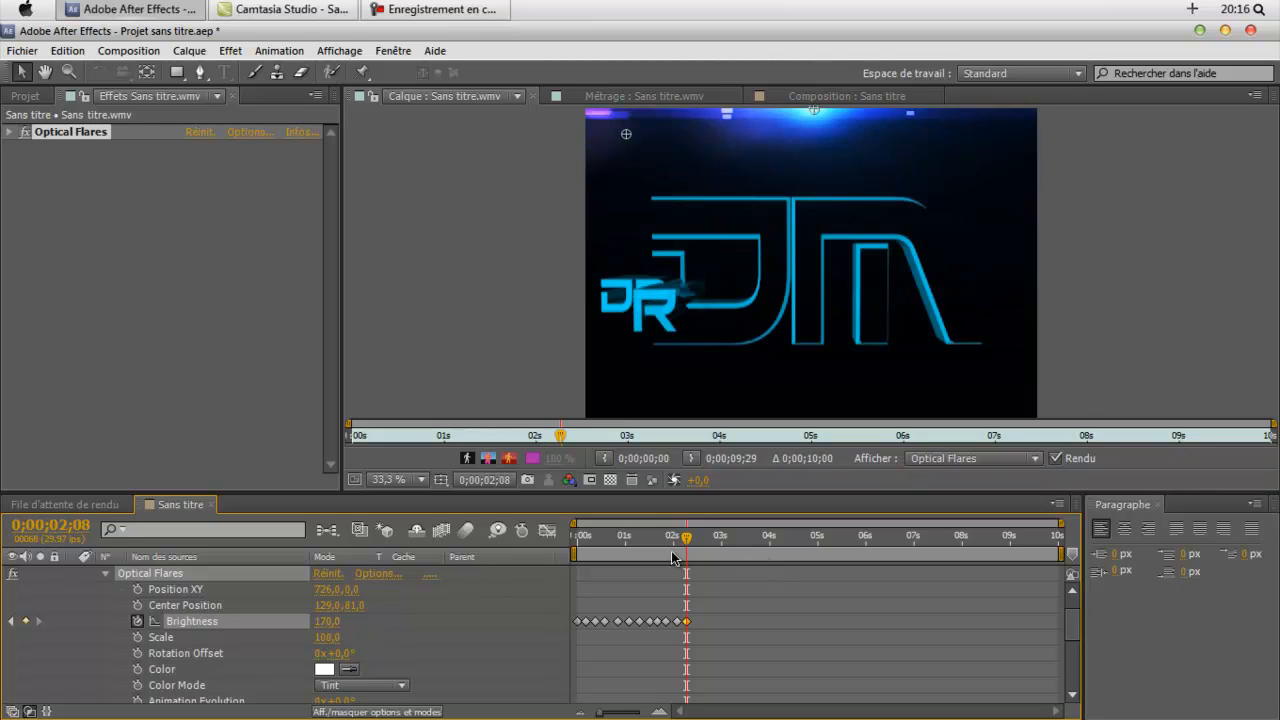
- Dim the flare further with Brightness keyframes of 110 at 0;00;02;16 and 80 at 0;00;02;22
{"action": "left_click", "coordinate": [700, 540]}
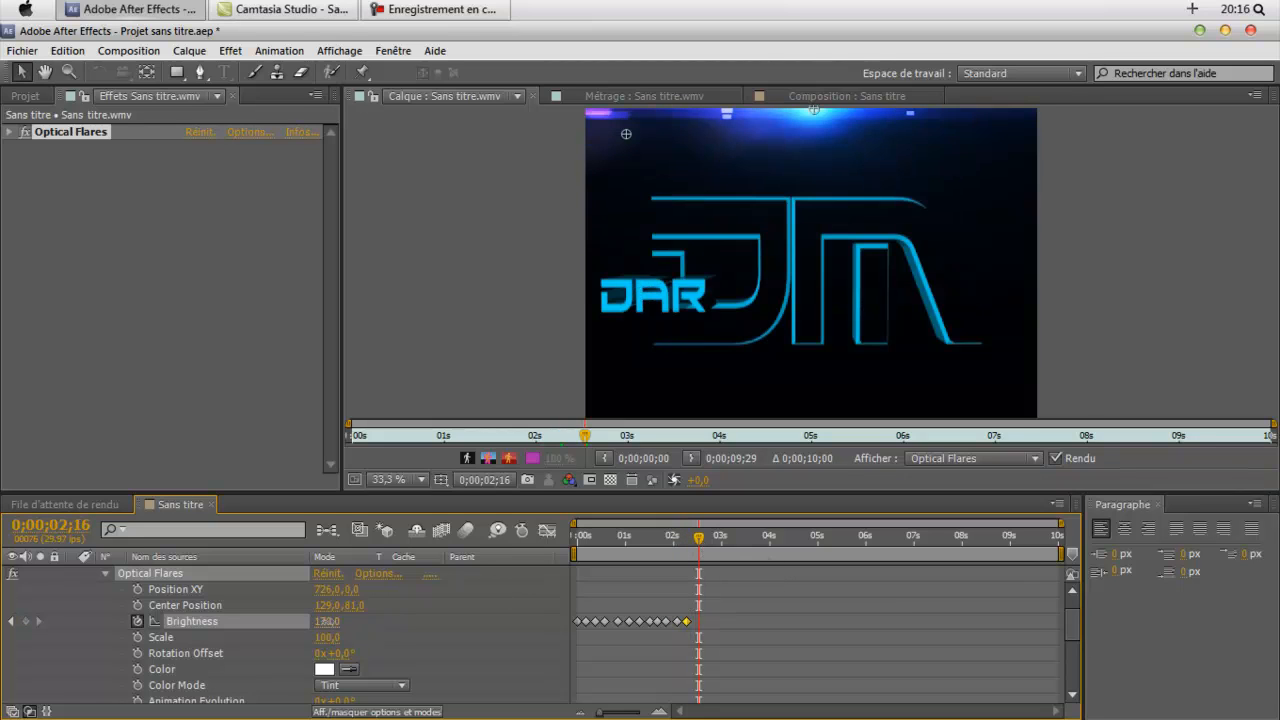
{"action": "left_click_drag", "start_coordinate": [327, 626], "coordinate": [318, 626]}
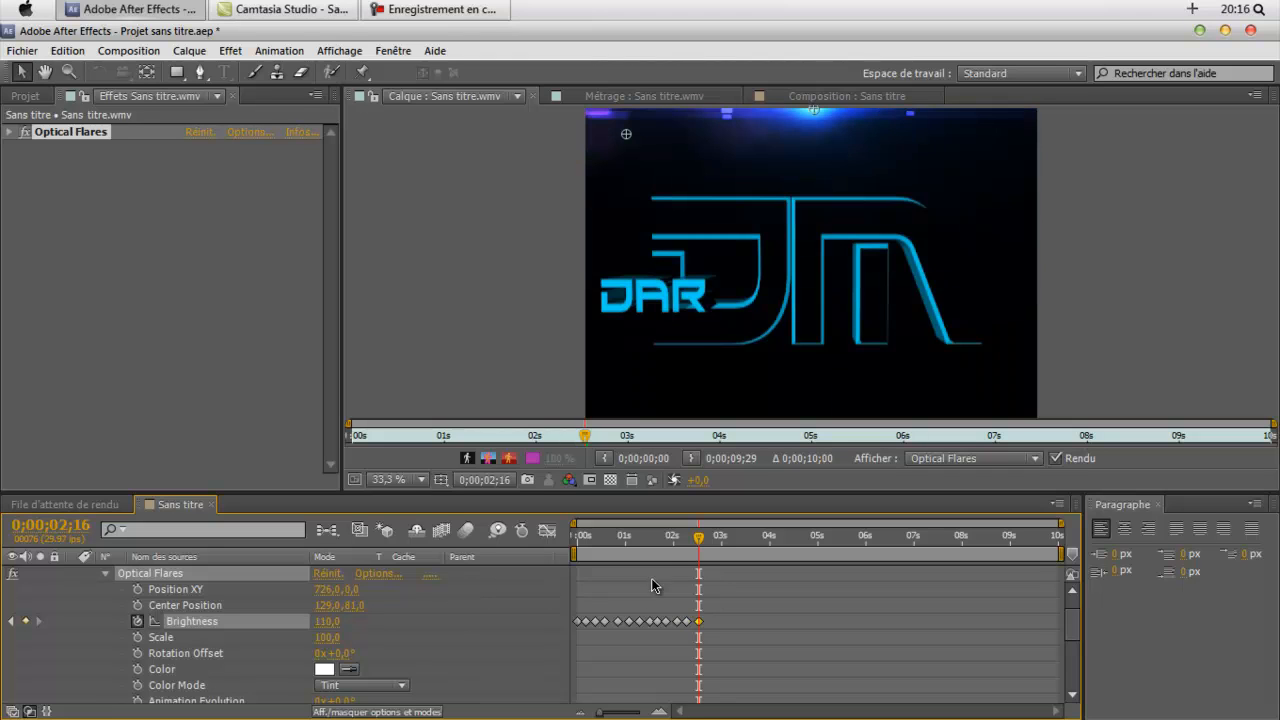
{"action": "left_click", "coordinate": [707, 538]}
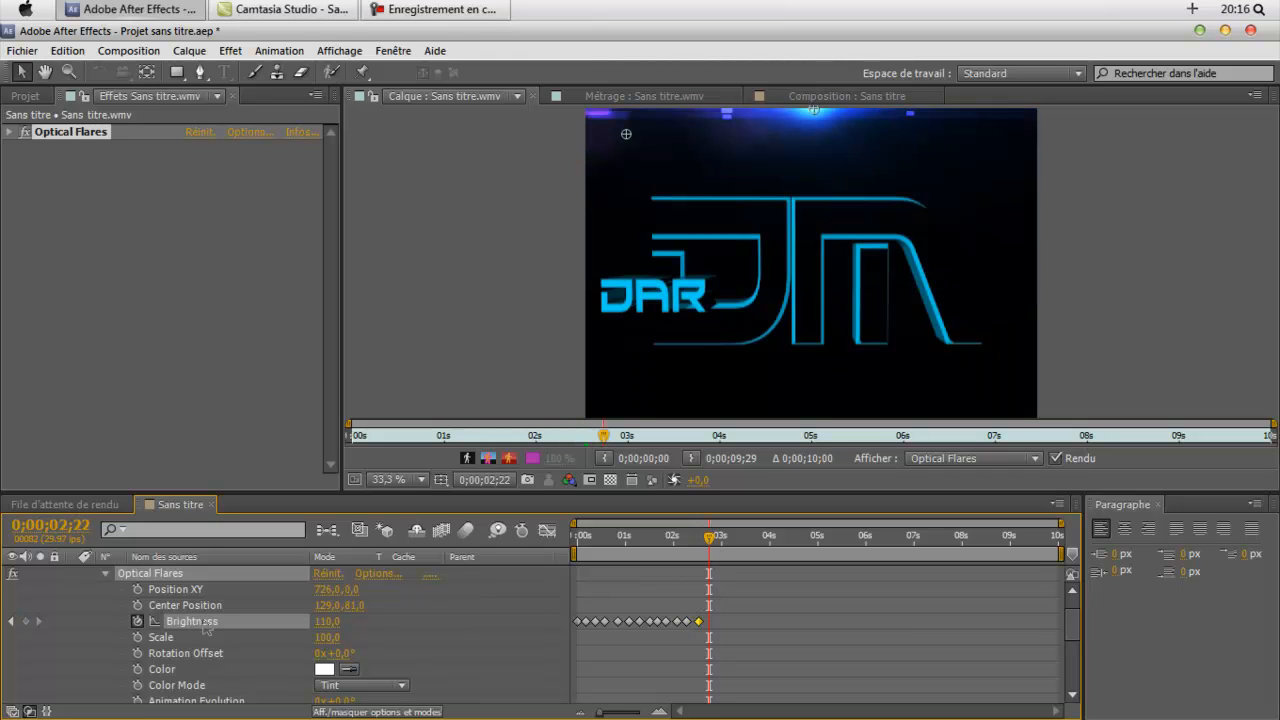
{"action": "left_click_drag", "start_coordinate": [329, 621], "coordinate": [321, 621]}
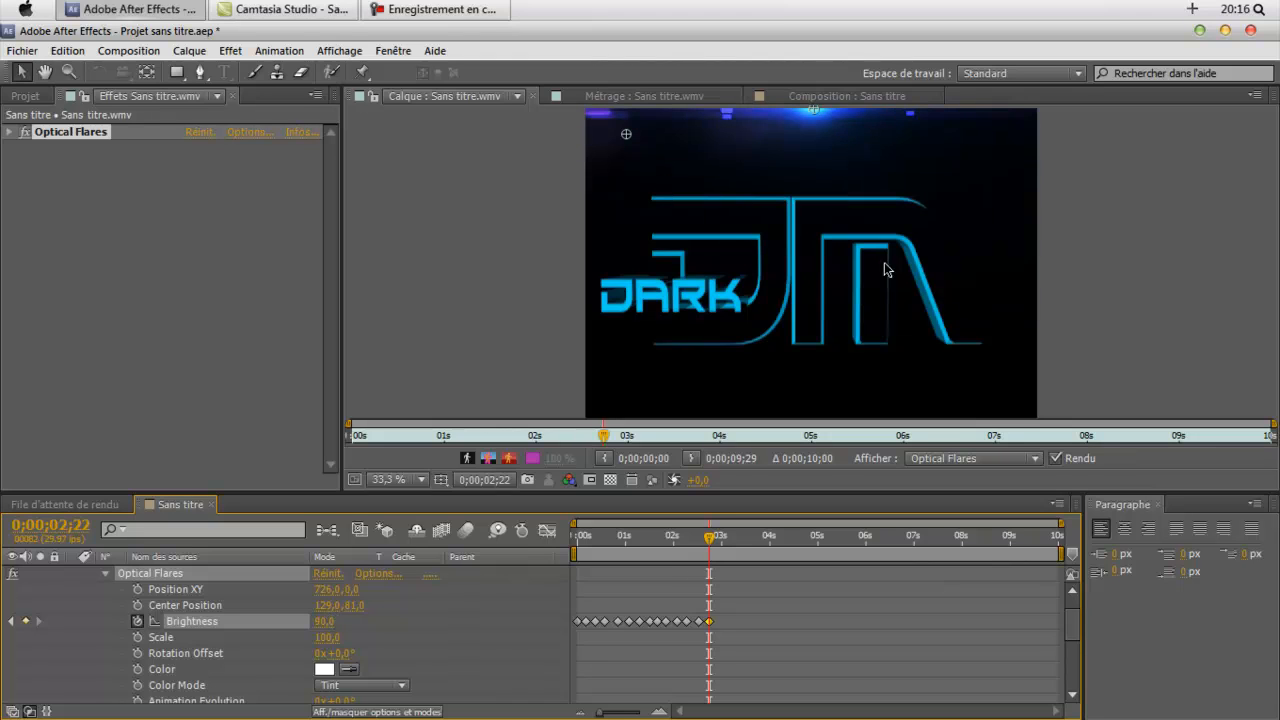
- Brighten the flare with Brightness keyframes of 120 at 0;00;03;00, 150 at 0;00;03;07 and 170 at 0;00;03;13
{"action": "left_click_drag", "start_coordinate": [709, 537], "coordinate": [721, 537]}
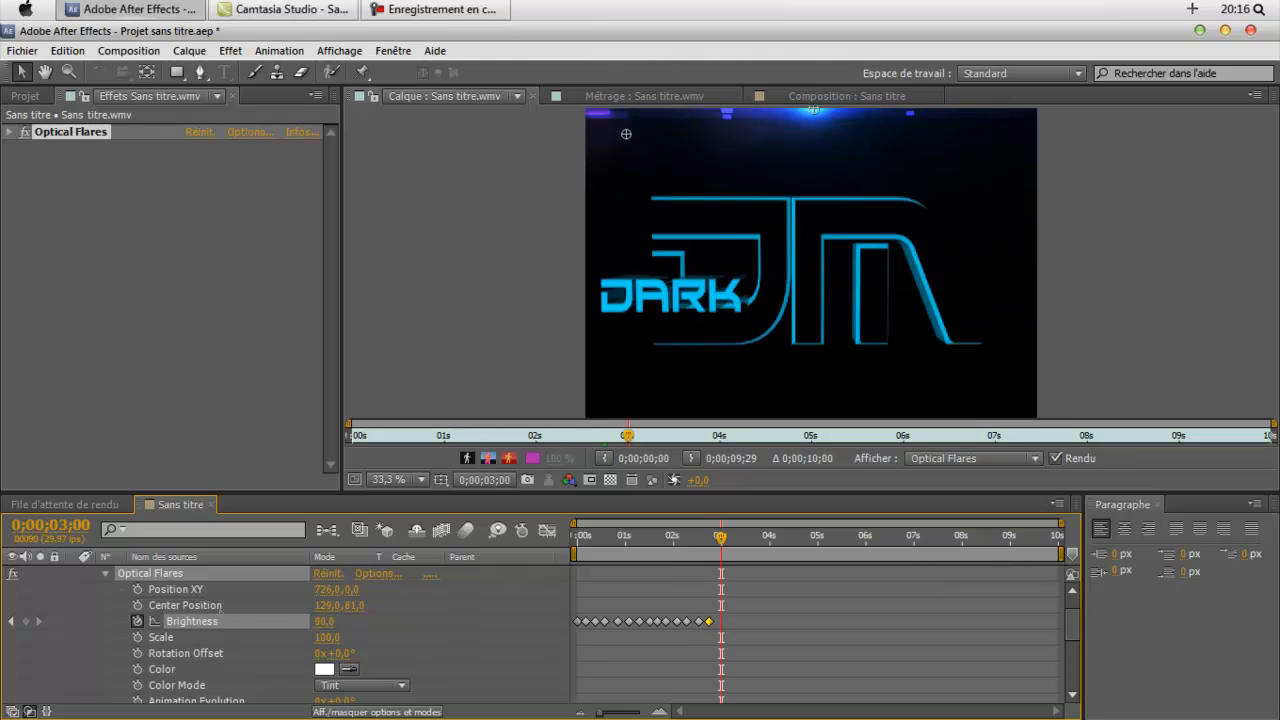
{"action": "left_click_drag", "start_coordinate": [310, 621], "coordinate": [328, 621]}
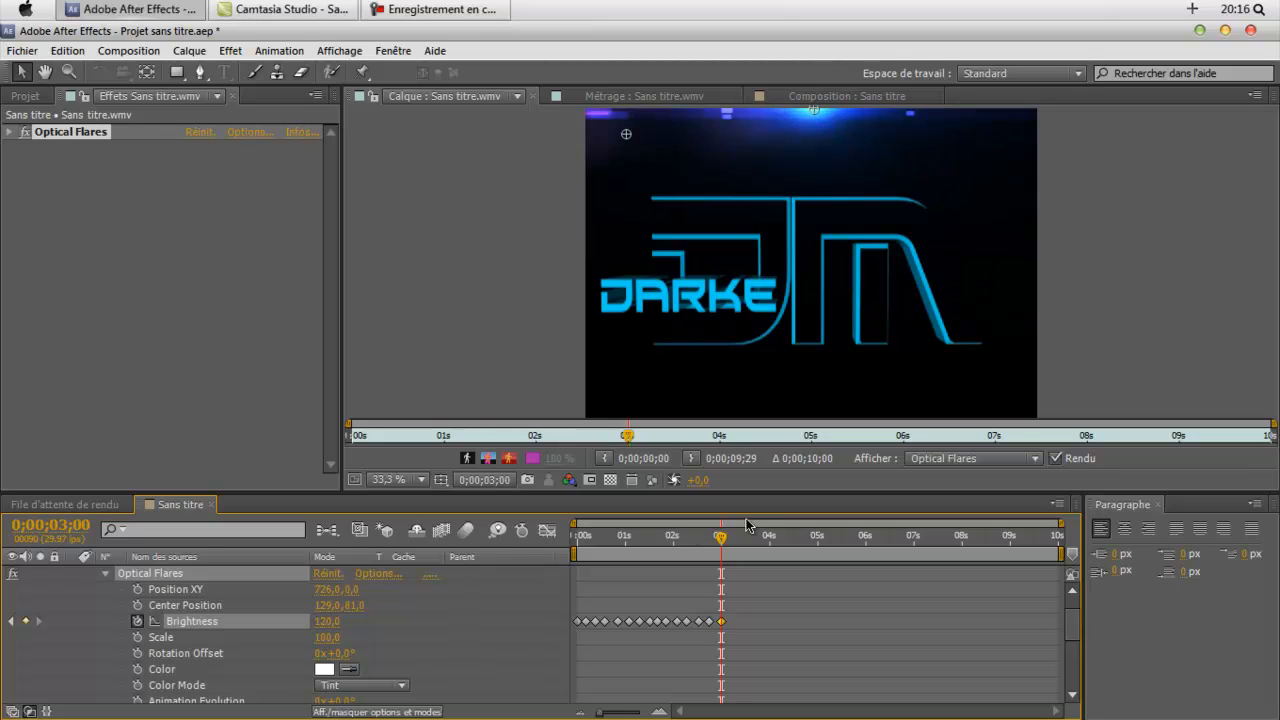
{"action": "left_click_drag", "start_coordinate": [721, 537], "coordinate": [733, 538]}
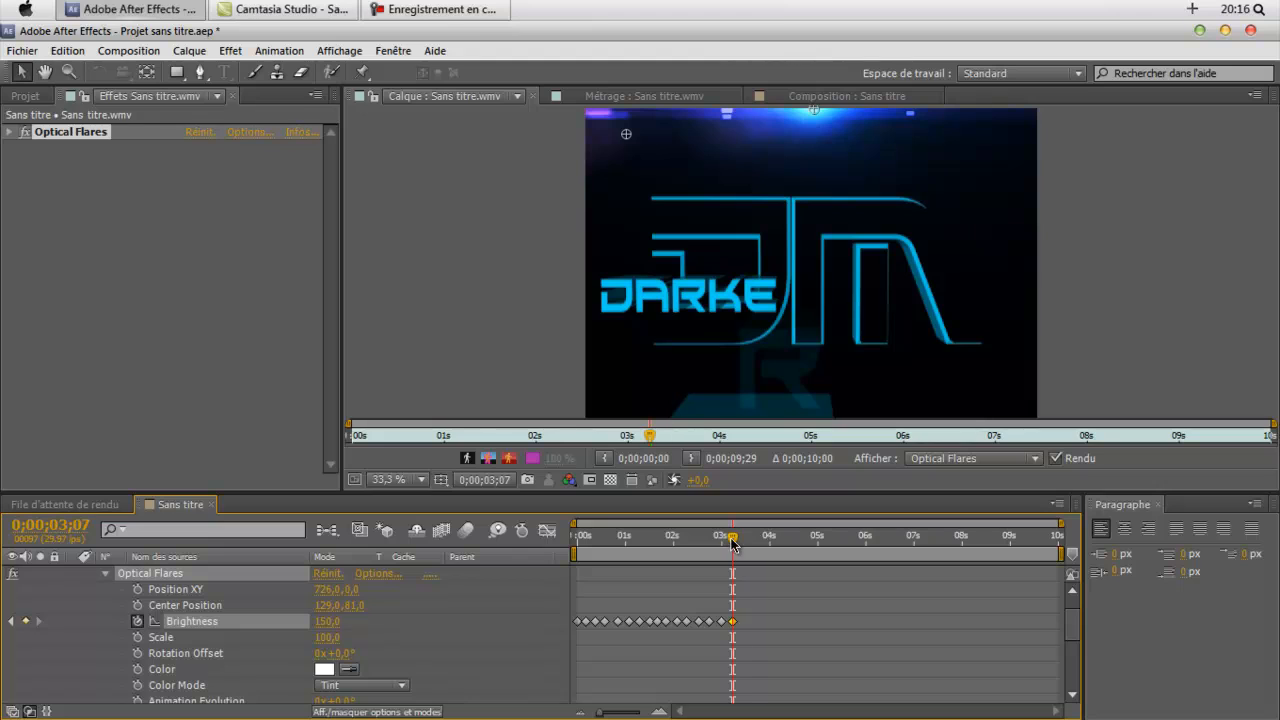
{"action": "left_click_drag", "start_coordinate": [733, 537], "coordinate": [742, 537]}
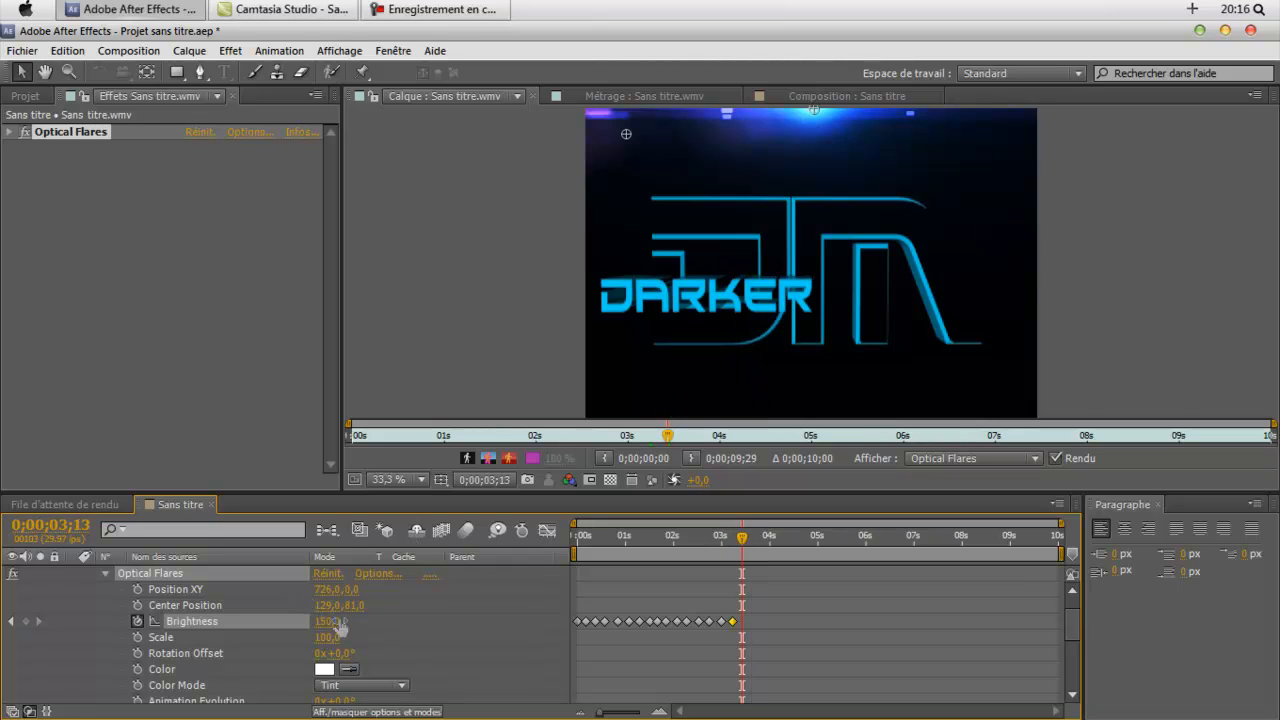
{"action": "left_click_drag", "start_coordinate": [326, 621], "coordinate": [336, 622]}
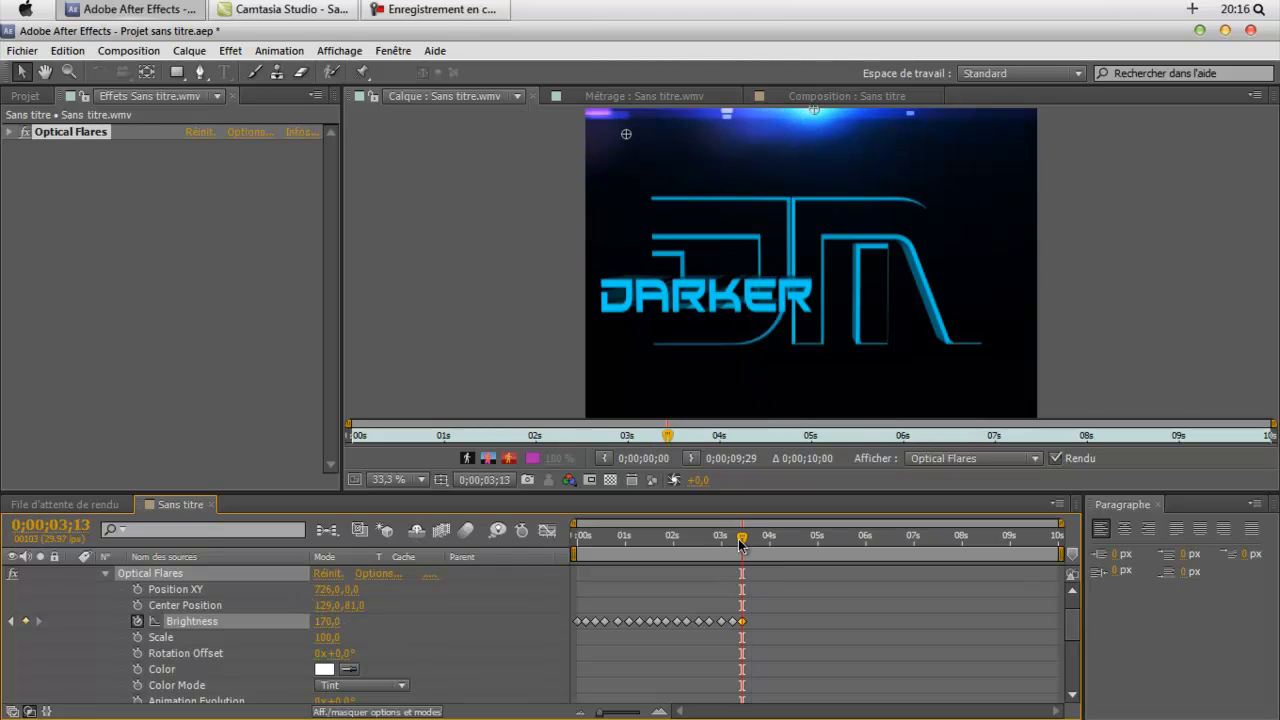
- Keep raising Brightness with keyframes at 0;00;03;20 (210), 0;00;03;26, 0;00;04;02 (280) and 0;00;04;10 (310)
{"action": "left_click_drag", "start_coordinate": [742, 540], "coordinate": [756, 548]}
{"action": "left_click_drag", "start_coordinate": [325, 622], "coordinate": [331, 623]}
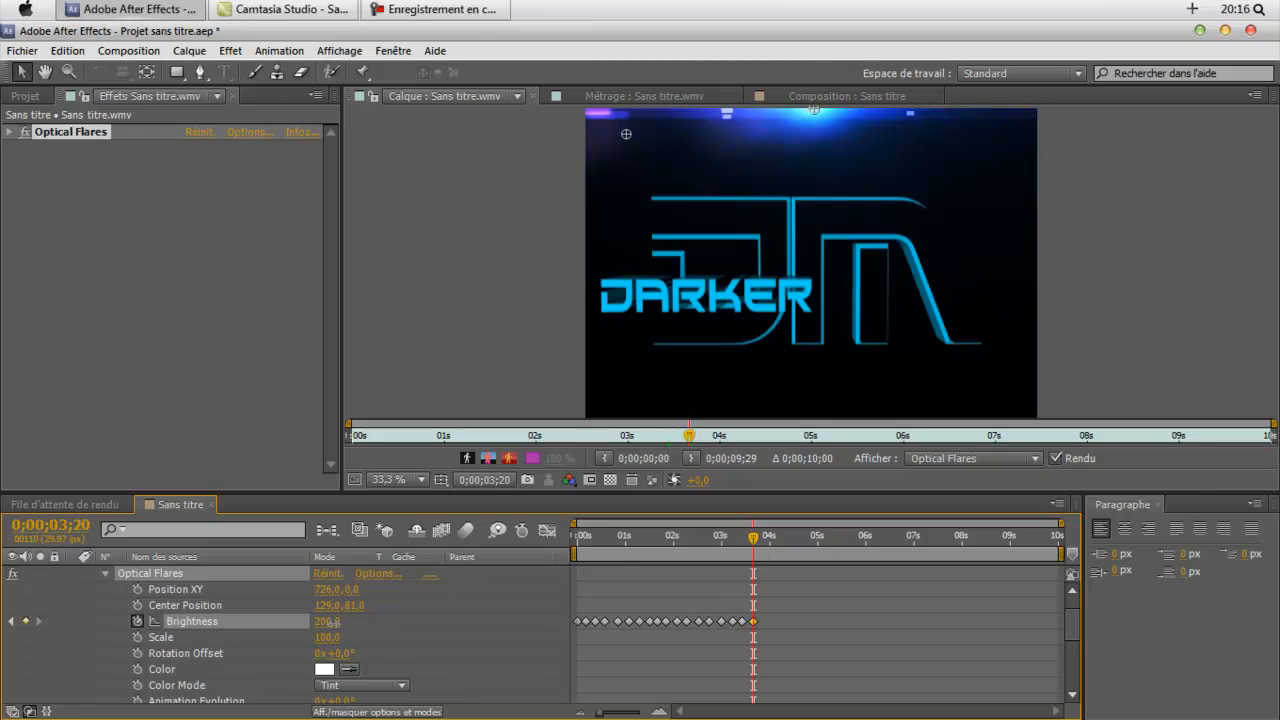
{"action": "left_click_drag", "start_coordinate": [754, 542], "coordinate": [765, 545]}
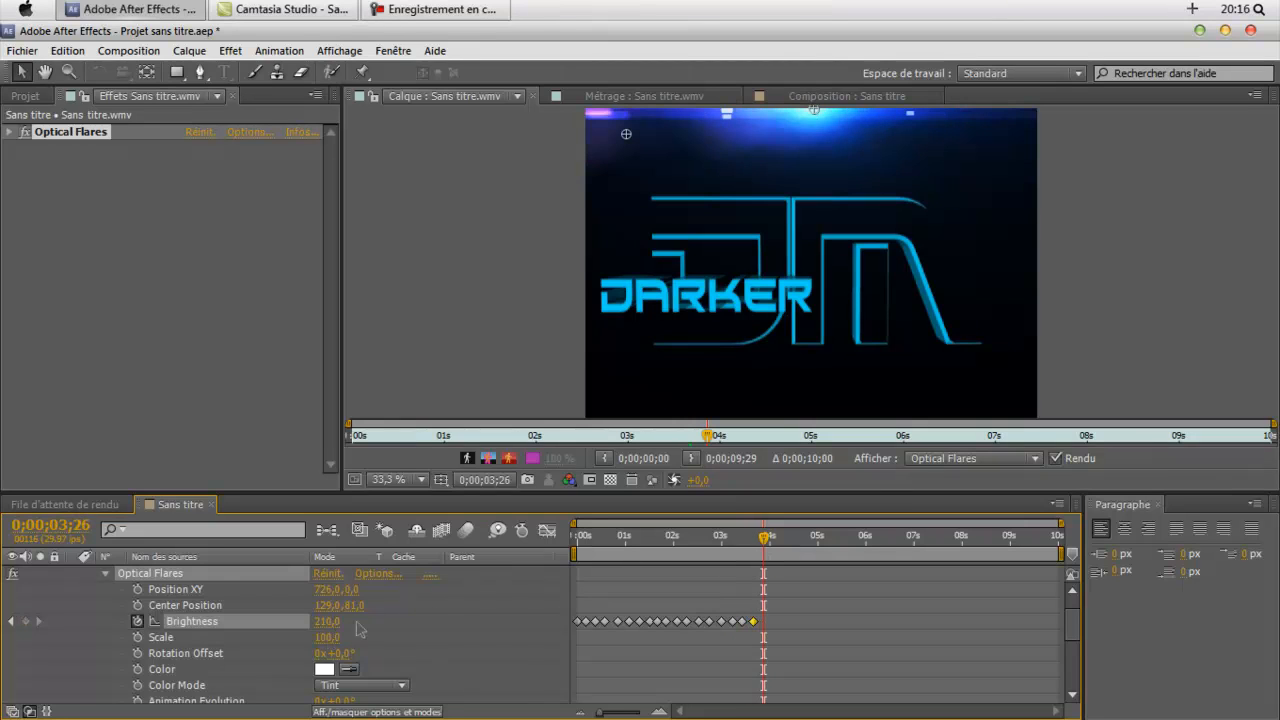
{"action": "left_click_drag", "start_coordinate": [336, 628], "coordinate": [344, 628]}
{"action": "left_click_drag", "start_coordinate": [765, 545], "coordinate": [777, 552]}
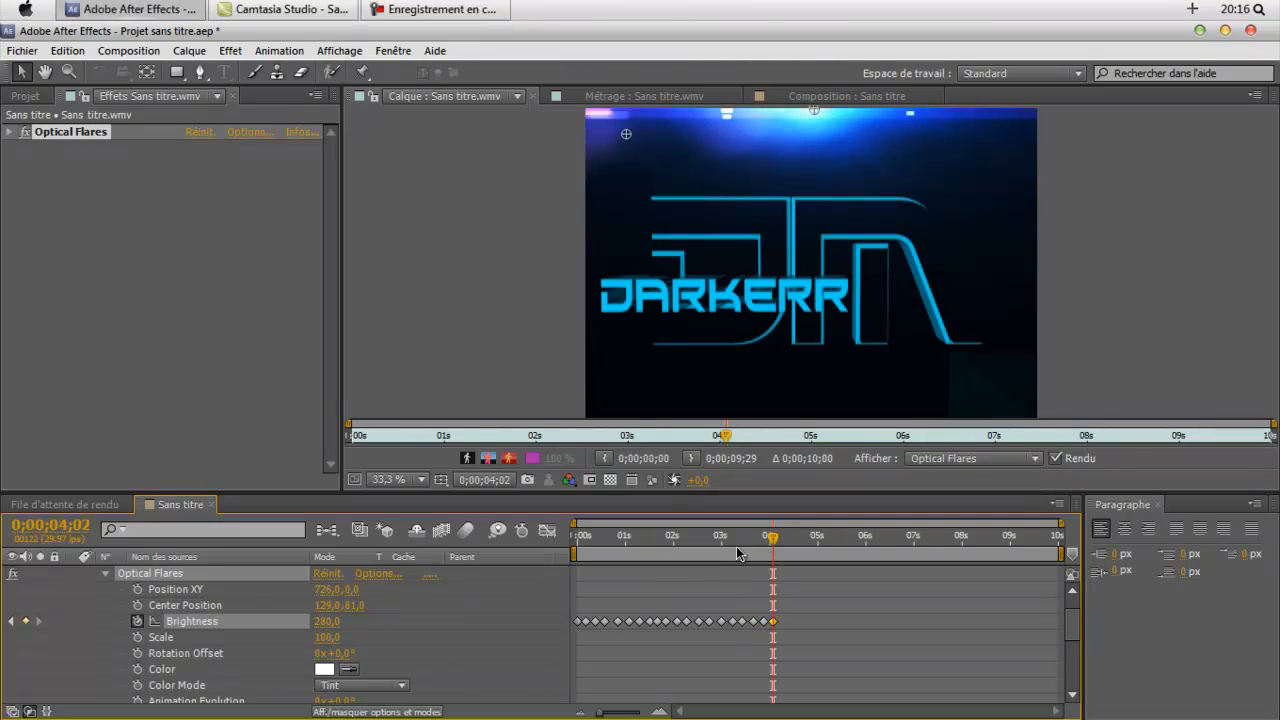
{"action": "left_click_drag", "start_coordinate": [772, 540], "coordinate": [787, 548]}
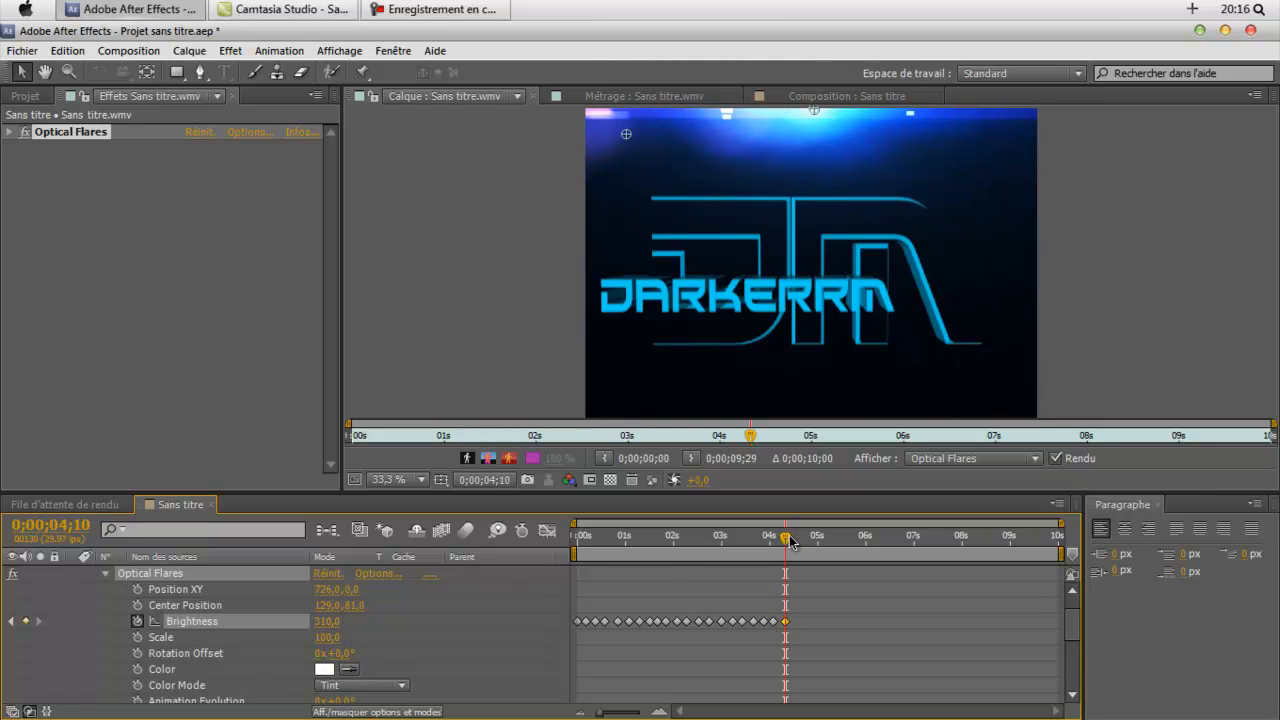
- Lower the flare's Brightness with keyframes of 260 at 0;00;04;16 and 230 at 0;00;04;25
{"action": "left_click_drag", "start_coordinate": [786, 540], "coordinate": [800, 545]}
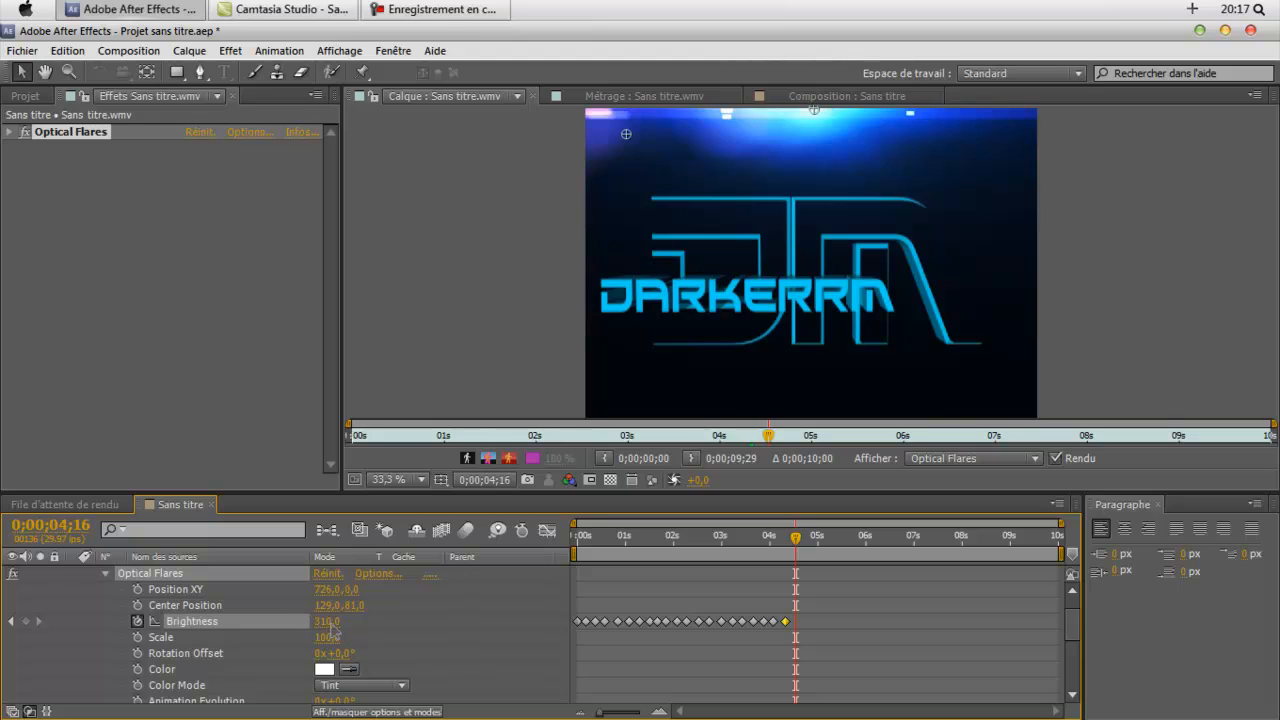
{"action": "key", "text": "Page_Down"}
{"action": "key", "text": "Page_Down"}
{"action": "key", "text": "Page_Down"}
{"action": "key", "text": "Page_Down"}
{"action": "key", "text": "Page_Down"}
{"action": "key", "text": "Page_Down"}
{"action": "key", "text": "Page_Down"}
{"action": "key", "text": "Page_Down"}
{"action": "key", "text": "Page_Down"}
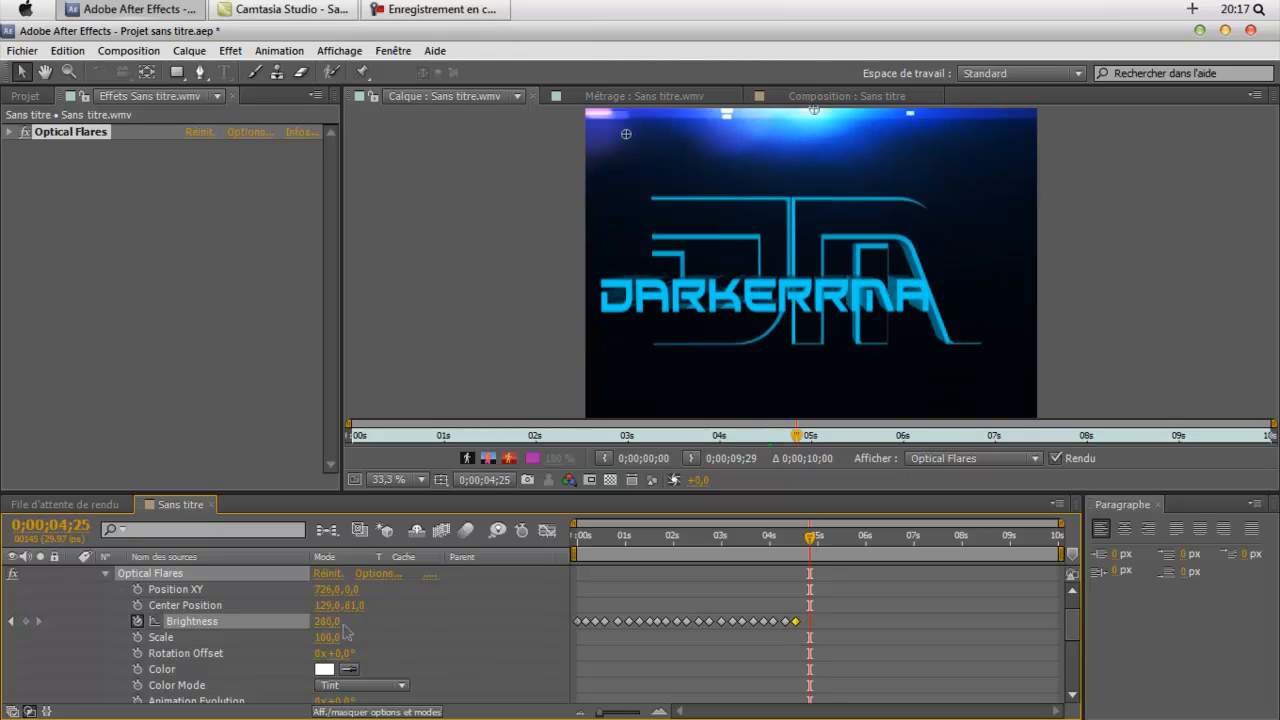
{"action": "left_click_drag", "start_coordinate": [337, 622], "coordinate": [327, 623]}
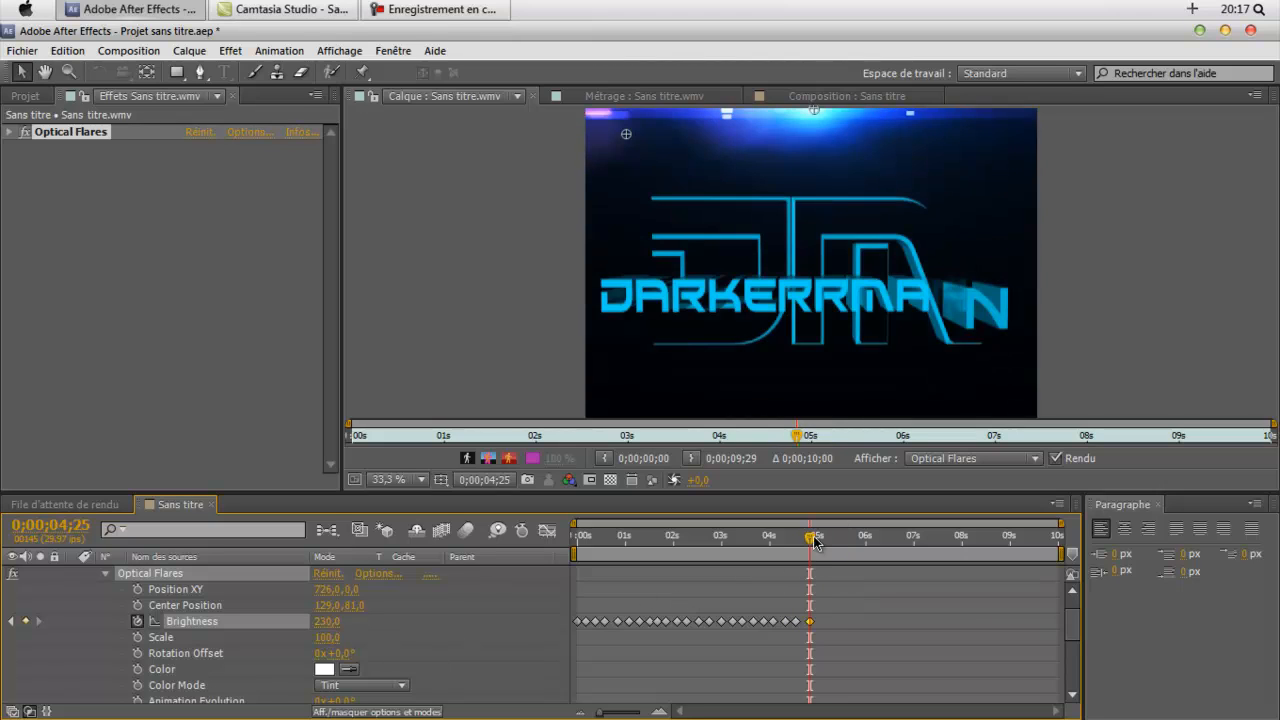
- Continue dimming the flare with Brightness keyframes at 0;00;05;04, 0;00;05;11 and 0;00;05;20 (140)
{"action": "left_click_drag", "start_coordinate": [810, 531], "coordinate": [824, 536]}
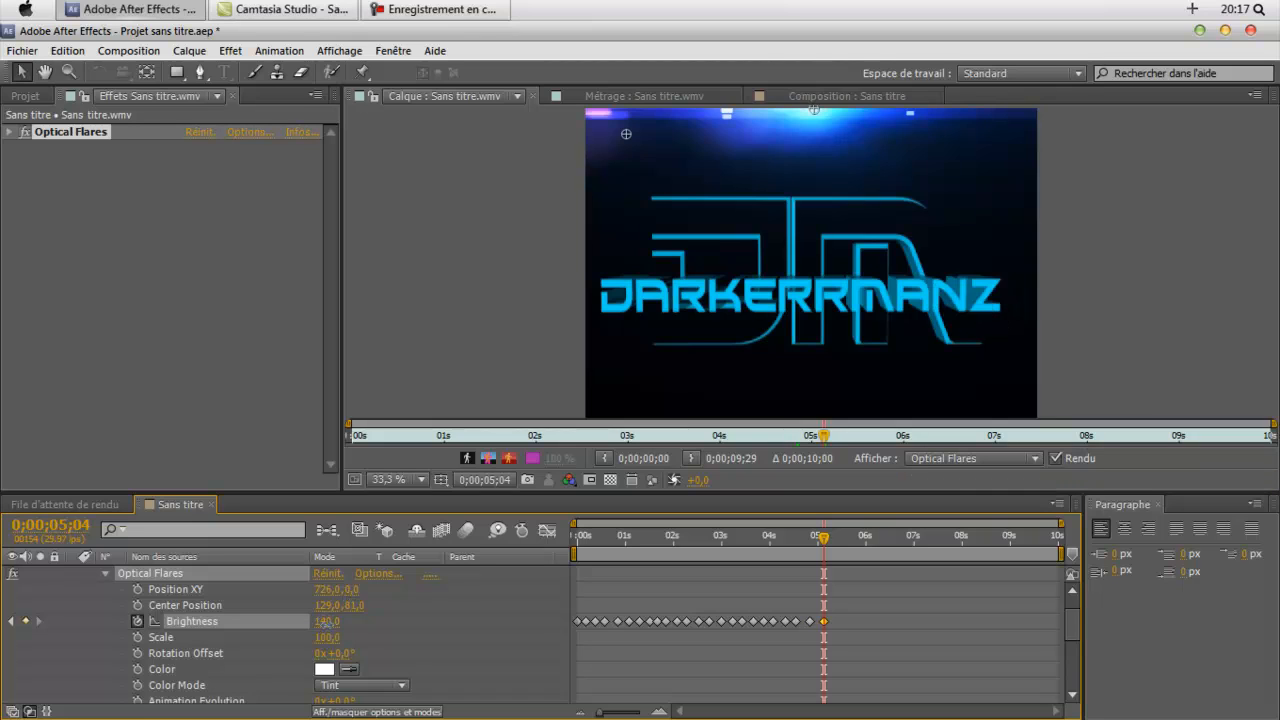
{"action": "left_click_drag", "start_coordinate": [824, 538], "coordinate": [838, 546]}
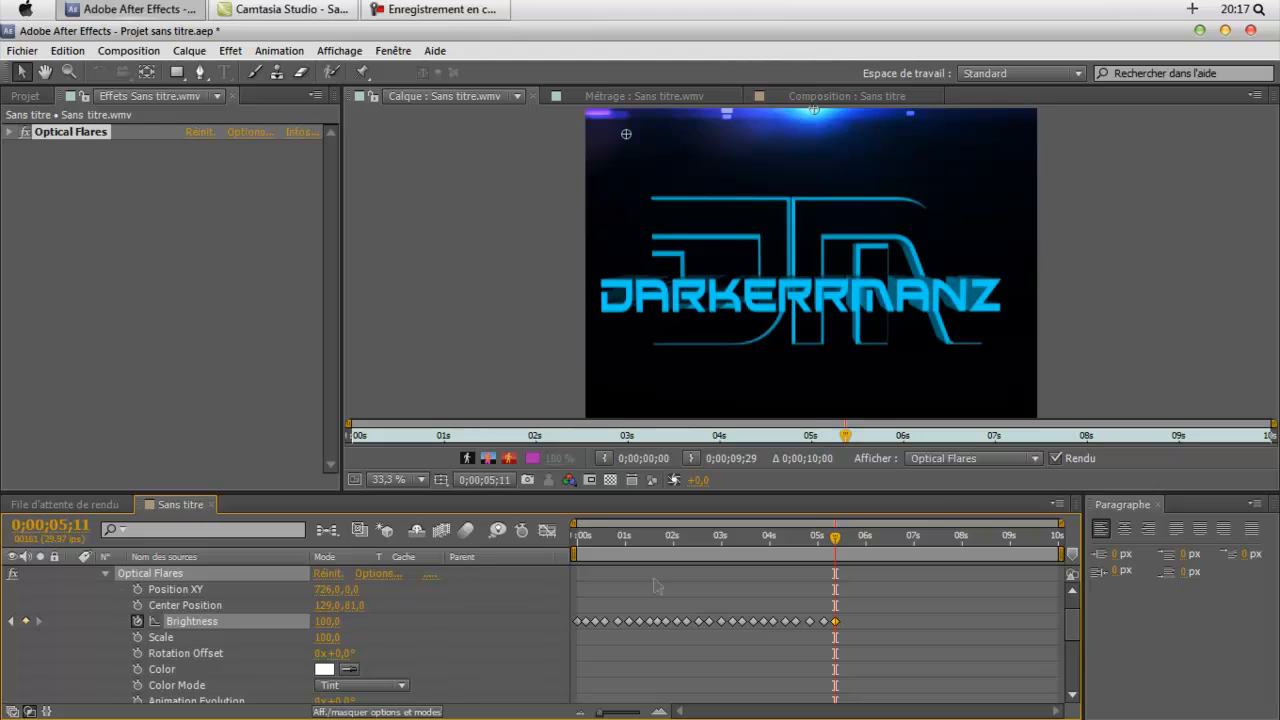
{"action": "left_click_drag", "start_coordinate": [836, 545], "coordinate": [853, 553]}
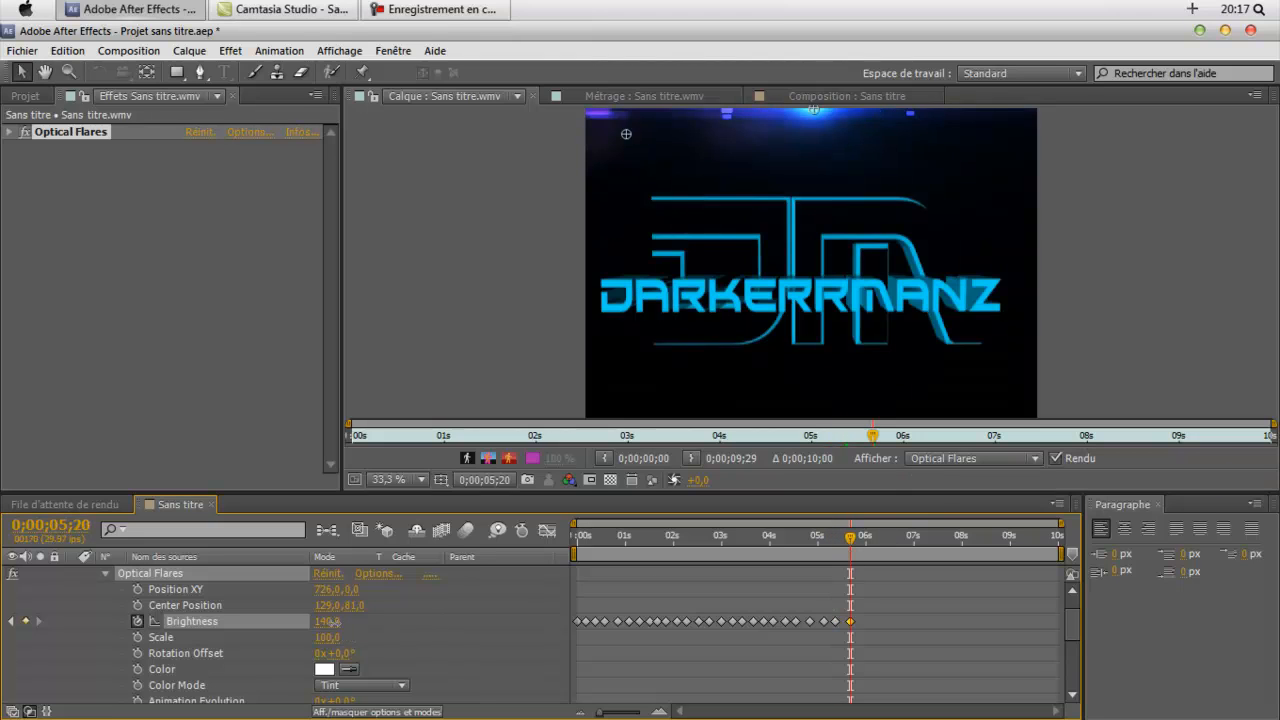
- Raise the flare again with Brightness keyframes at 0;00;05;28 (170), 0;00;06;05 (200), 0;00;06;13 and 0;00;06;20 (260)
{"action": "left_click_drag", "start_coordinate": [852, 541], "coordinate": [866, 543]}
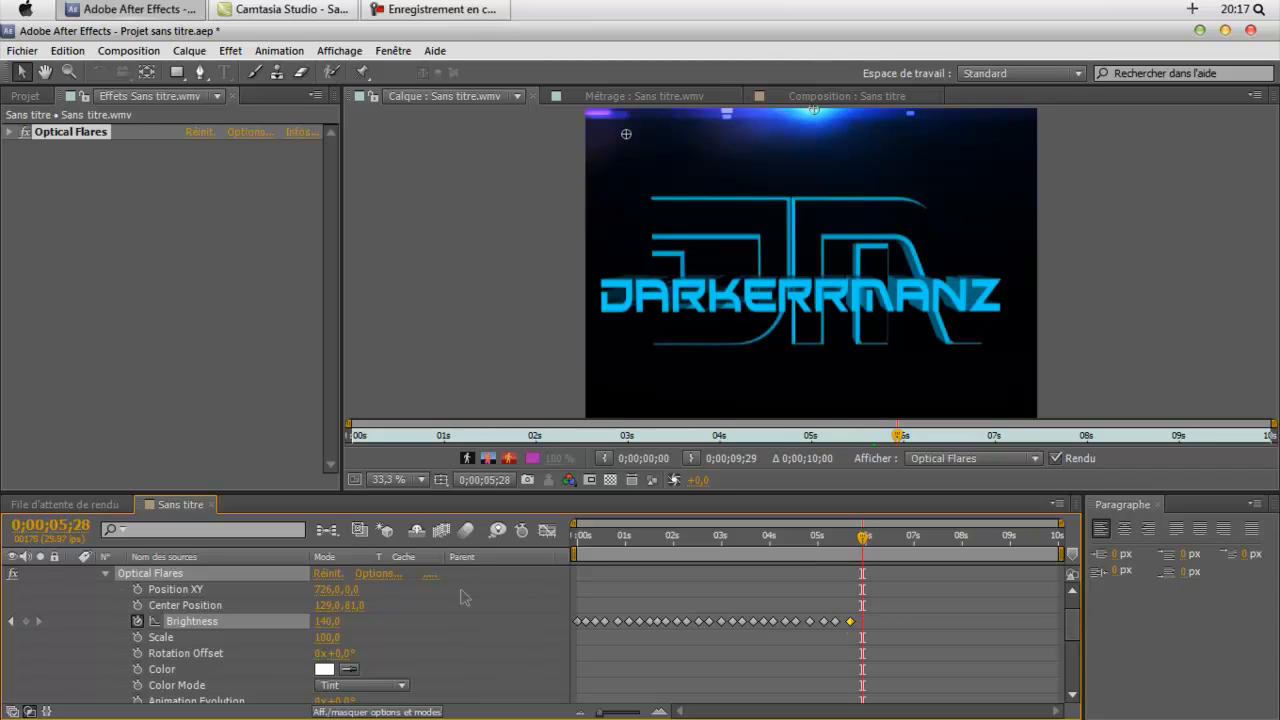
{"action": "left_click_drag", "start_coordinate": [332, 622], "coordinate": [345, 622]}
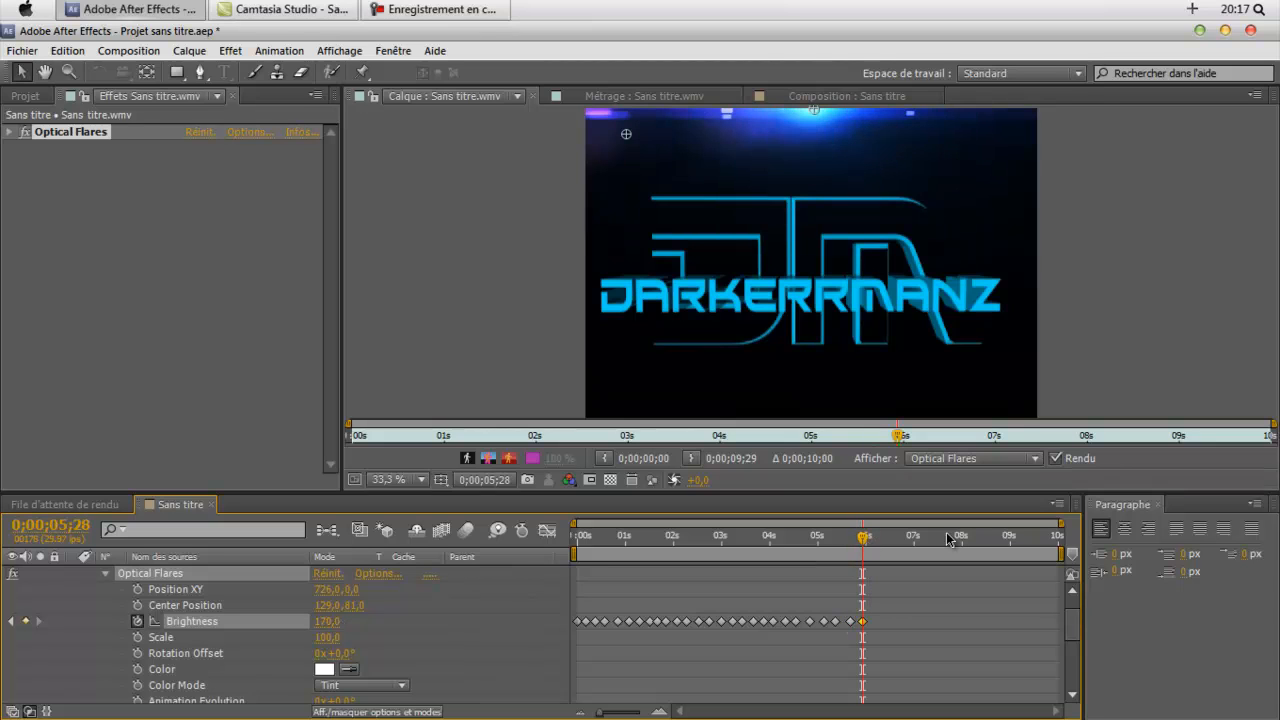
{"action": "left_click_drag", "start_coordinate": [858, 540], "coordinate": [878, 541]}
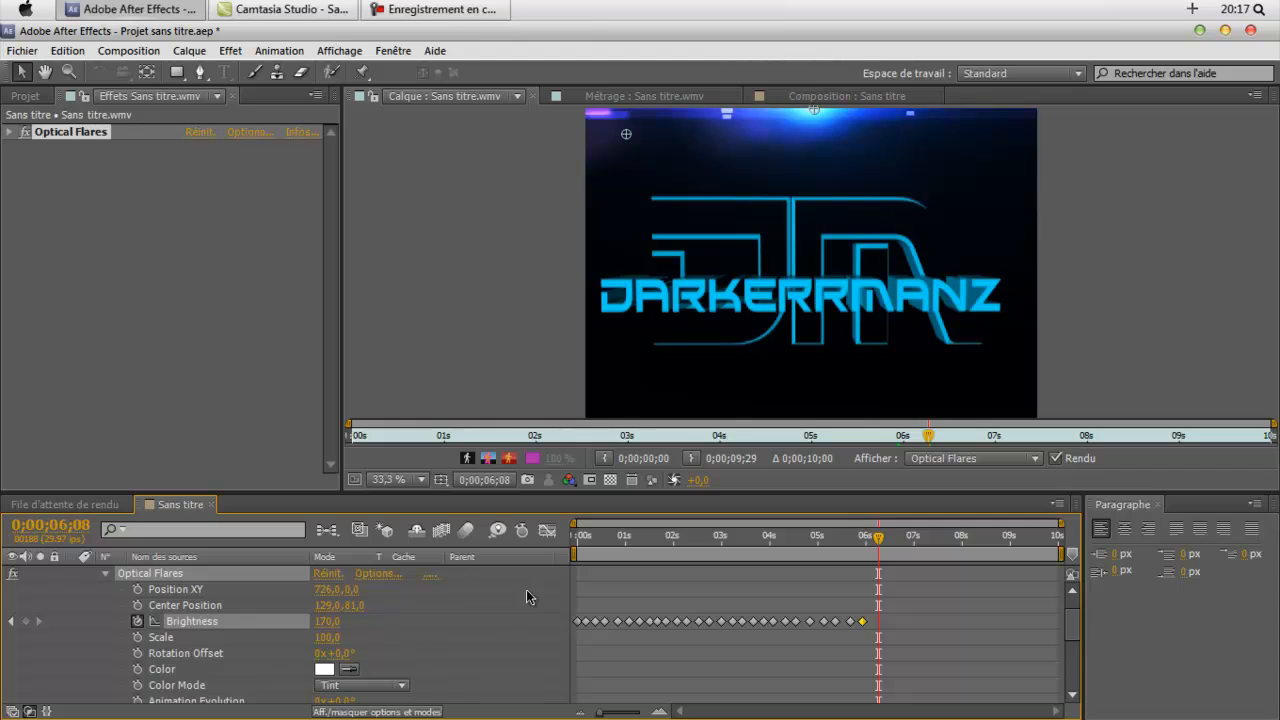
{"action": "left_click", "coordinate": [873, 540]}
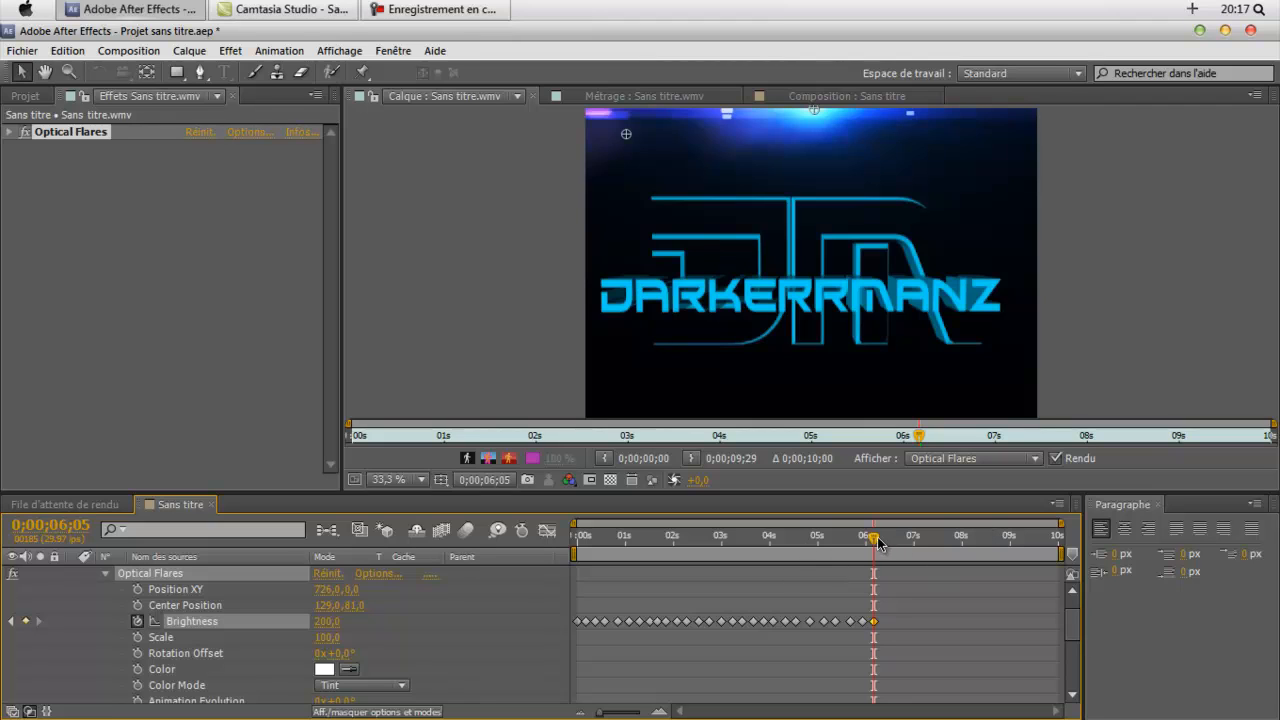
{"action": "left_click_drag", "start_coordinate": [877, 541], "coordinate": [887, 541]}
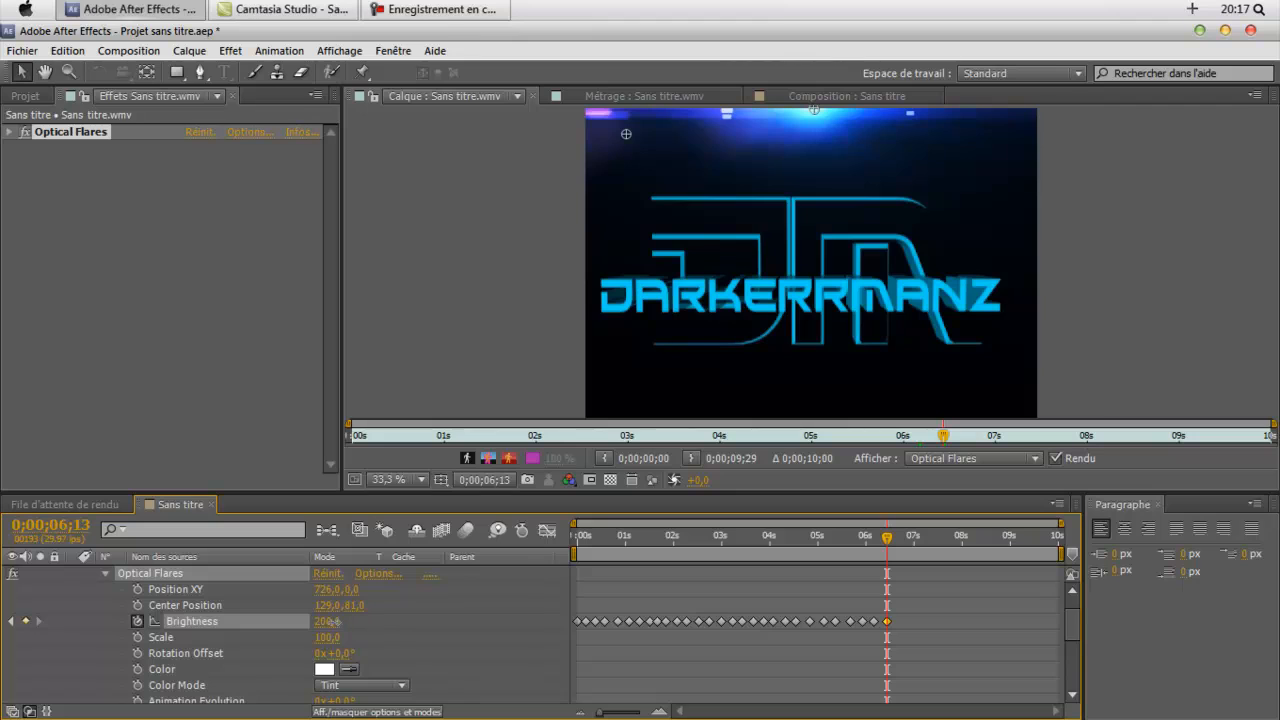
{"action": "left_click_drag", "start_coordinate": [330, 621], "coordinate": [340, 622]}
{"action": "left_click_drag", "start_coordinate": [887, 541], "coordinate": [900, 545]}
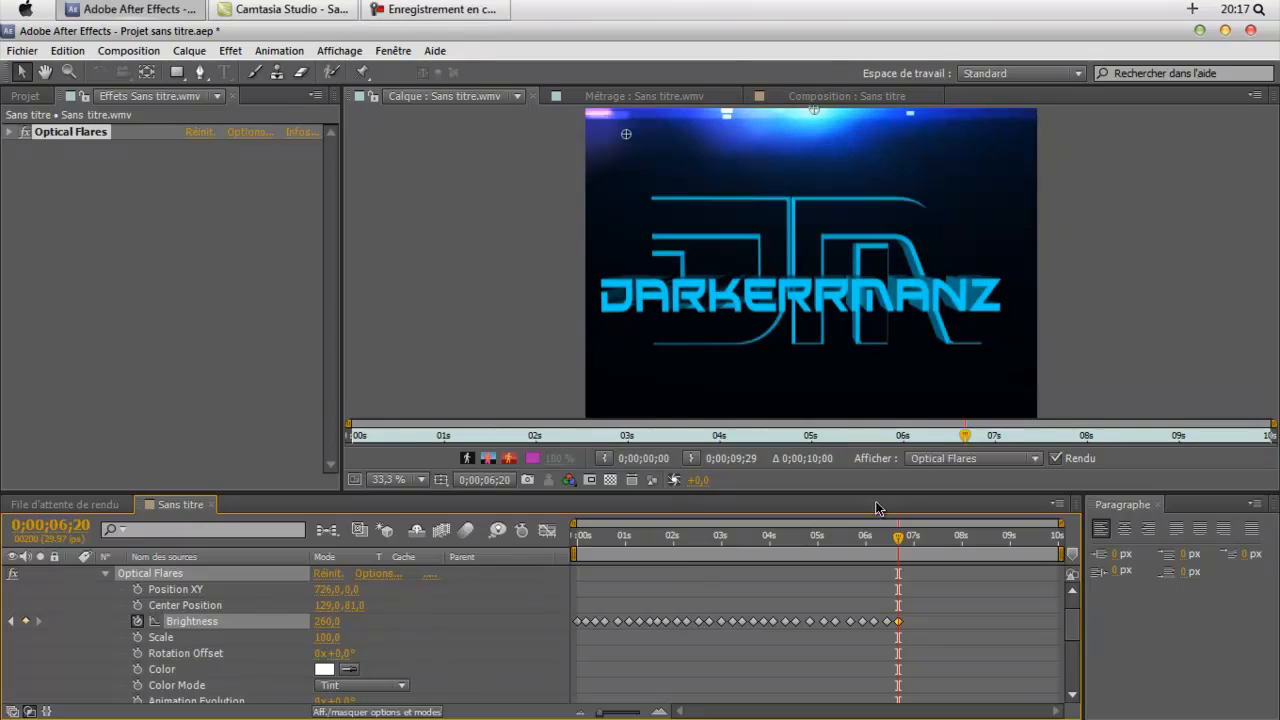
- Add Brightness keyframes just after 0;00;07;00 and at 0;00;07;11, 0;00;07;21 (210) and 0;00;07;29 (110)
{"action": "left_click_drag", "start_coordinate": [898, 540], "coordinate": [919, 545]}
{"action": "mouse_move", "coordinate": [338, 622]}
{"action": "left_mouse_down"}
{"action": "mouse_move", "coordinate": [361, 622]}
{"action": "mouse_move", "coordinate": [322, 624]}
{"action": "left_mouse_up"}
{"action": "left_click", "coordinate": [931, 541]}
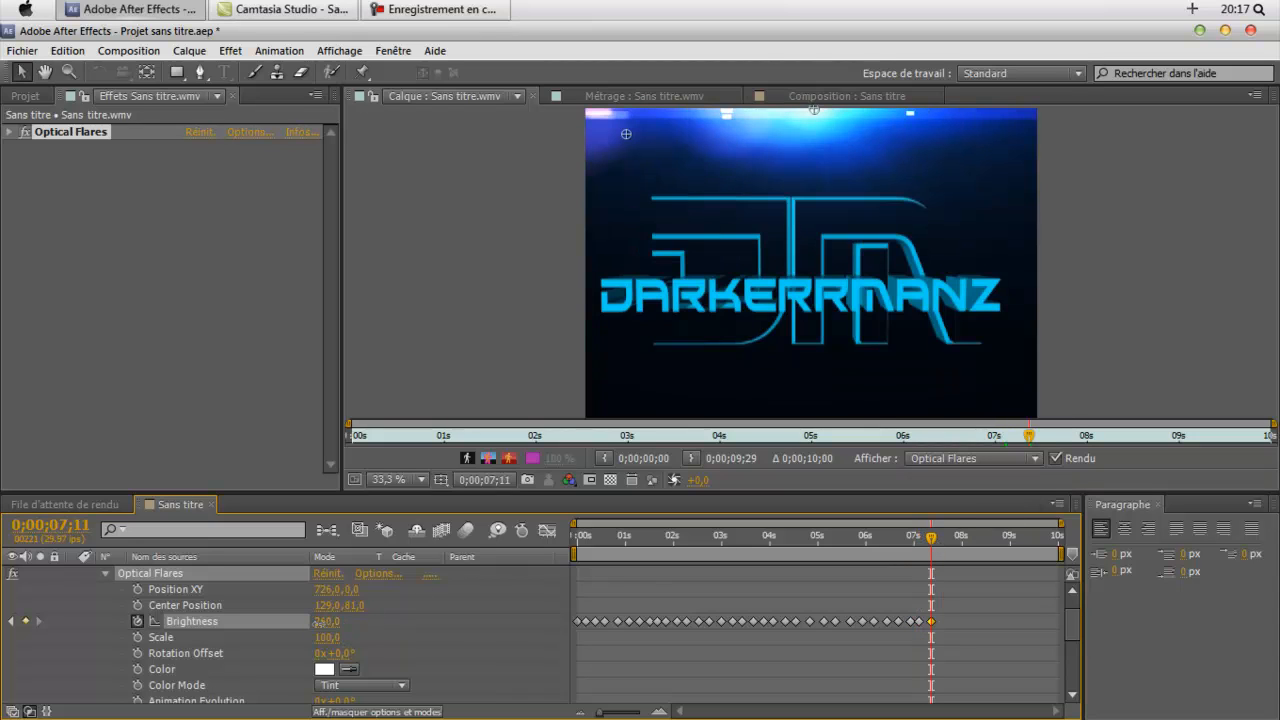
{"action": "left_click", "coordinate": [947, 541]}
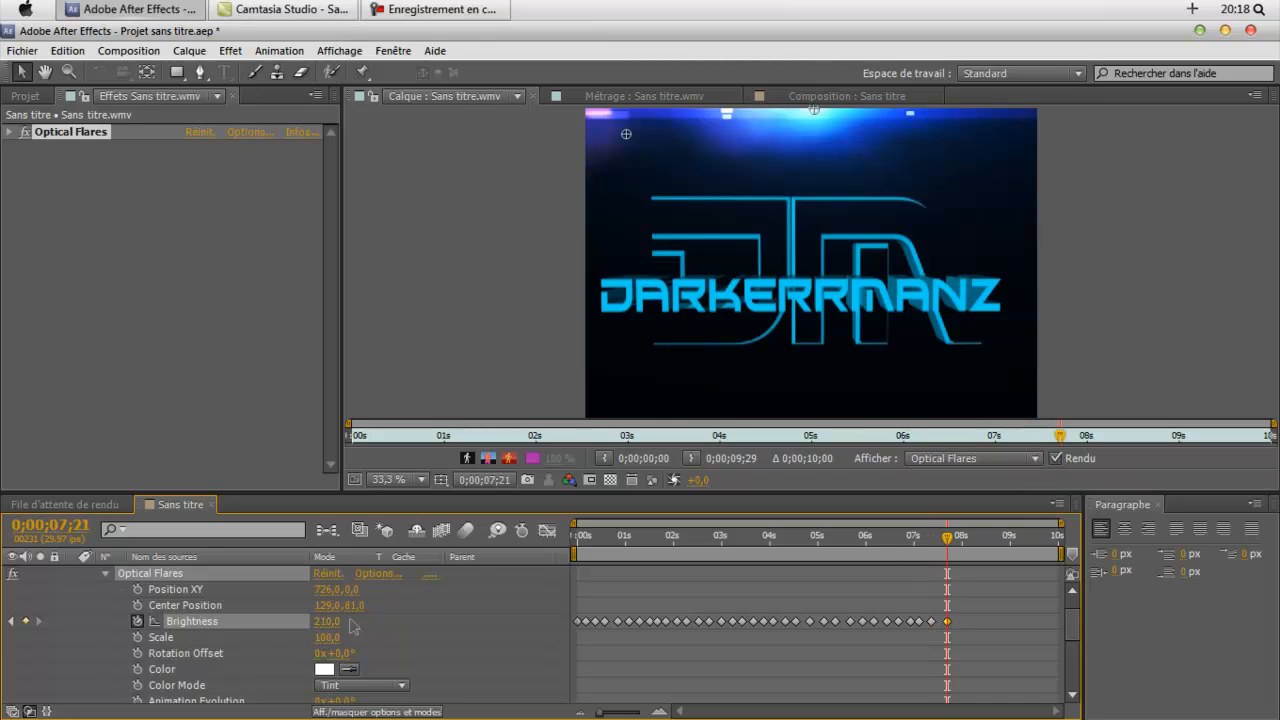
{"action": "left_click_drag", "start_coordinate": [950, 543], "coordinate": [961, 541]}
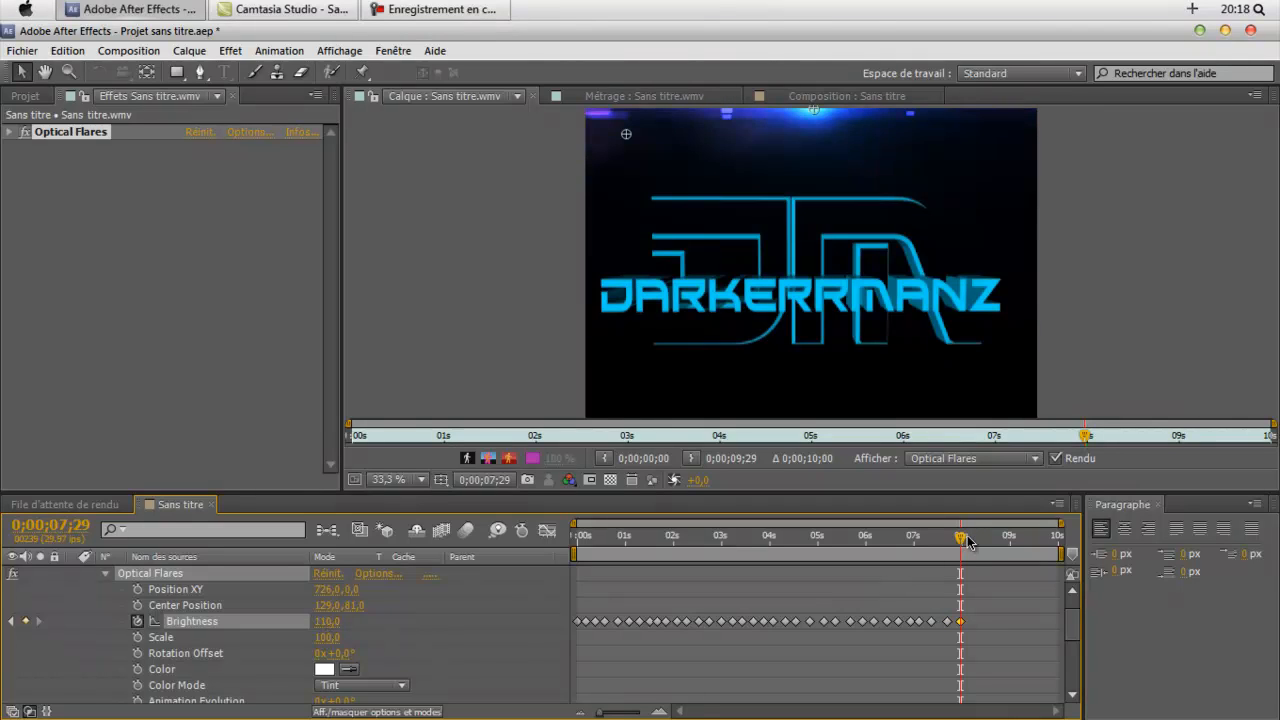
- Brighten the flare with Brightness keyframes of 140 at 0;00;08;08 and 190 at 0;00;08;15
{"action": "left_click_drag", "start_coordinate": [961, 541], "coordinate": [974, 541]}
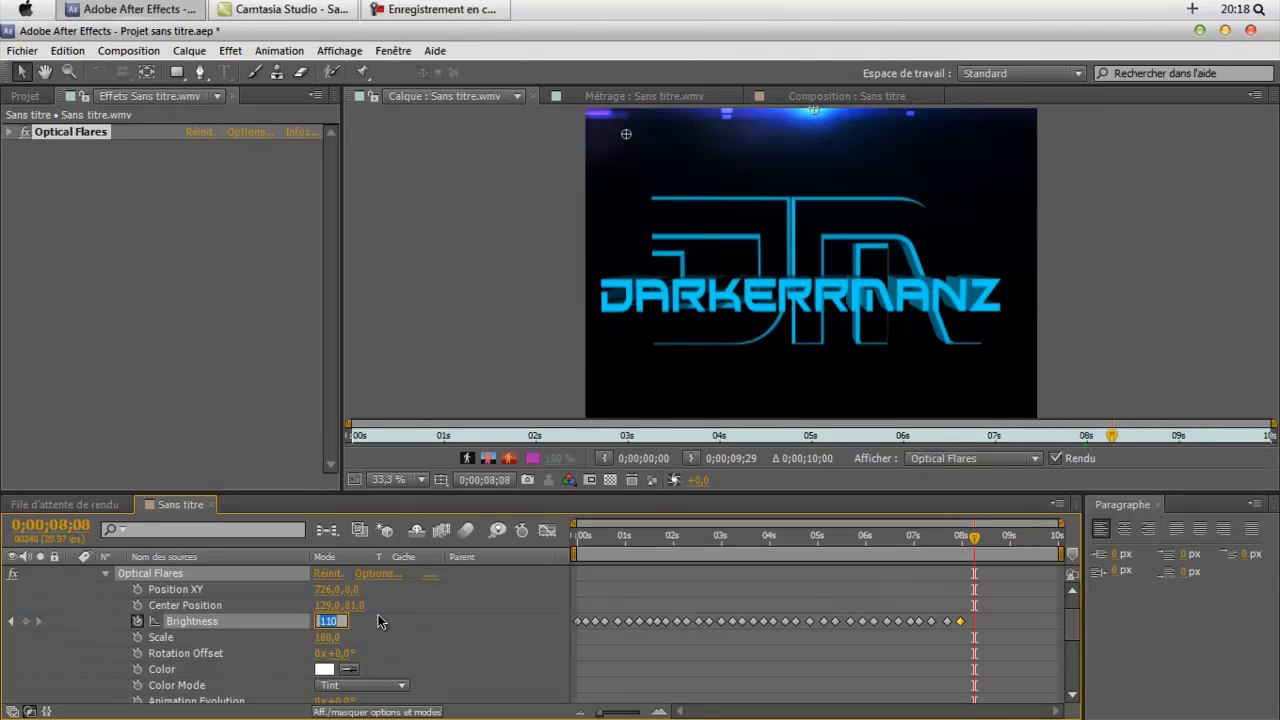
{"action": "left_click", "coordinate": [354, 625]}
{"action": "left_click", "coordinate": [330, 621]}
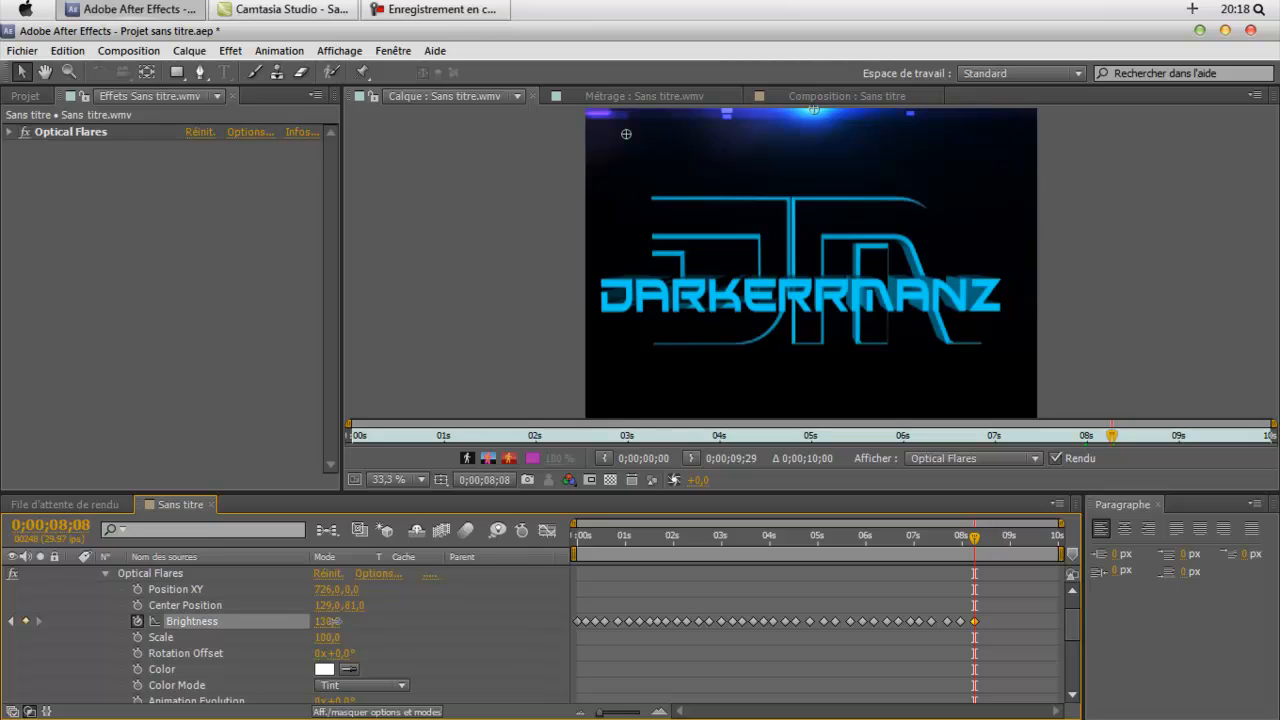
{"action": "type", "text": "140"}
{"action": "key", "text": "Return"}
{"action": "left_click_drag", "start_coordinate": [975, 538], "coordinate": [987, 538]}
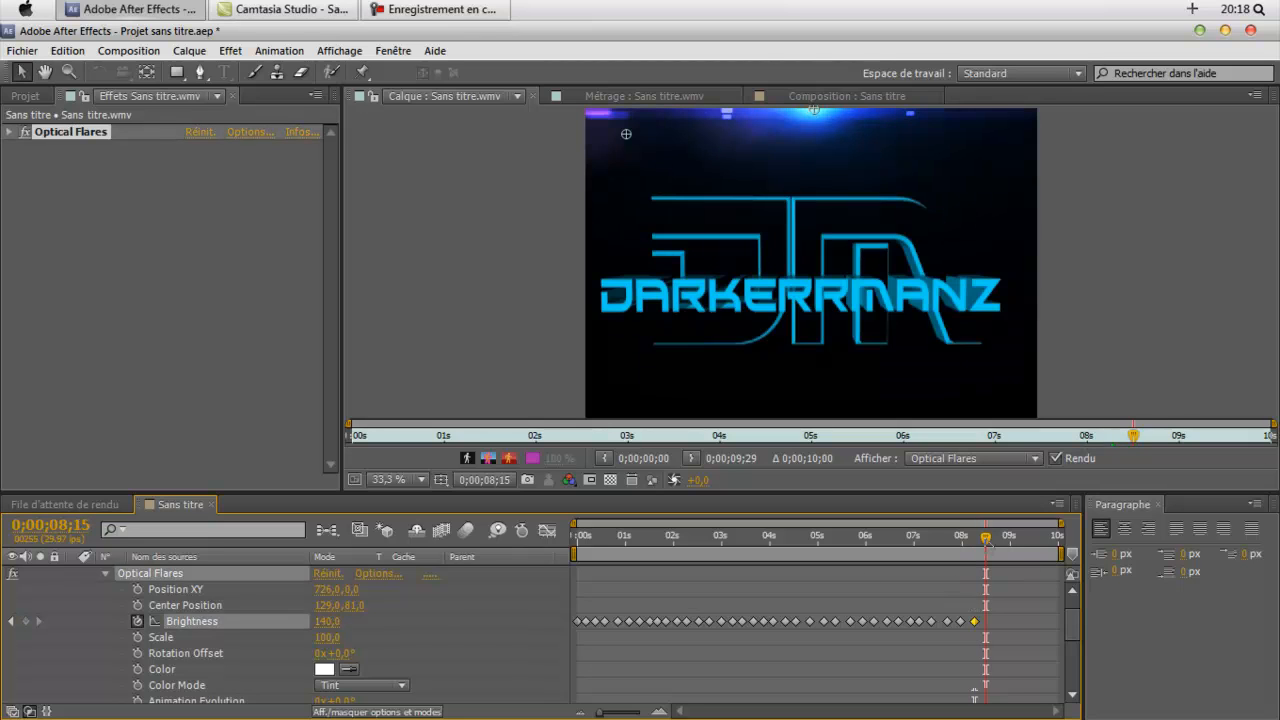
{"action": "left_click_drag", "start_coordinate": [327, 621], "coordinate": [377, 621]}
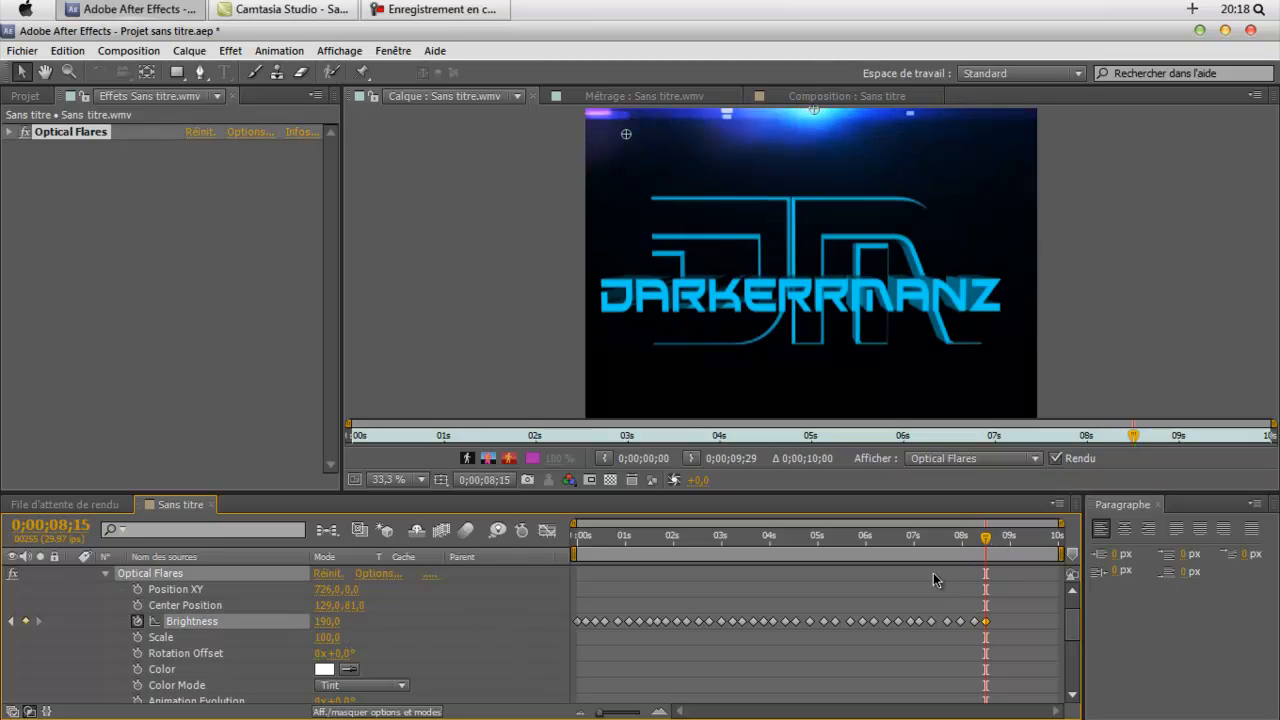
- Continue raising Brightness with keyframes of 230 at 0;00;08;22, 260 at 0;00;08;29 and 290 at 0;00;09;07
{"action": "left_click_drag", "start_coordinate": [987, 538], "coordinate": [1000, 546]}
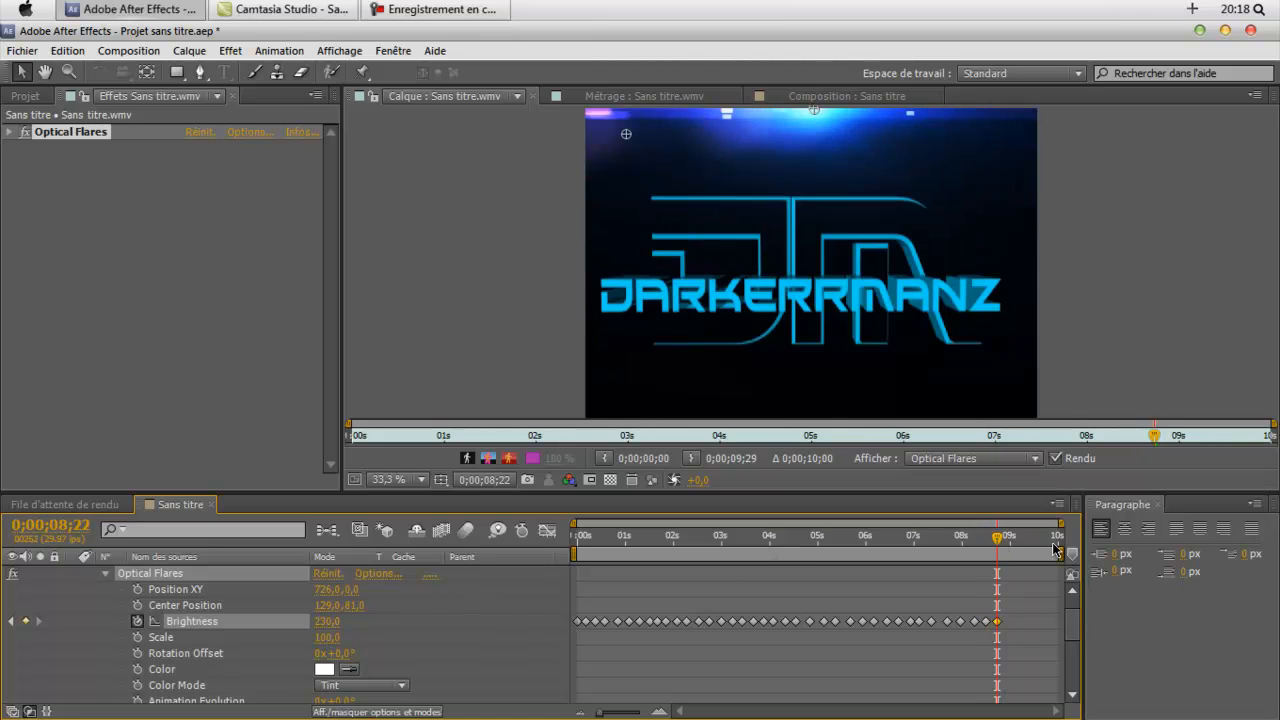
{"action": "left_click_drag", "start_coordinate": [997, 541], "coordinate": [1008, 543]}
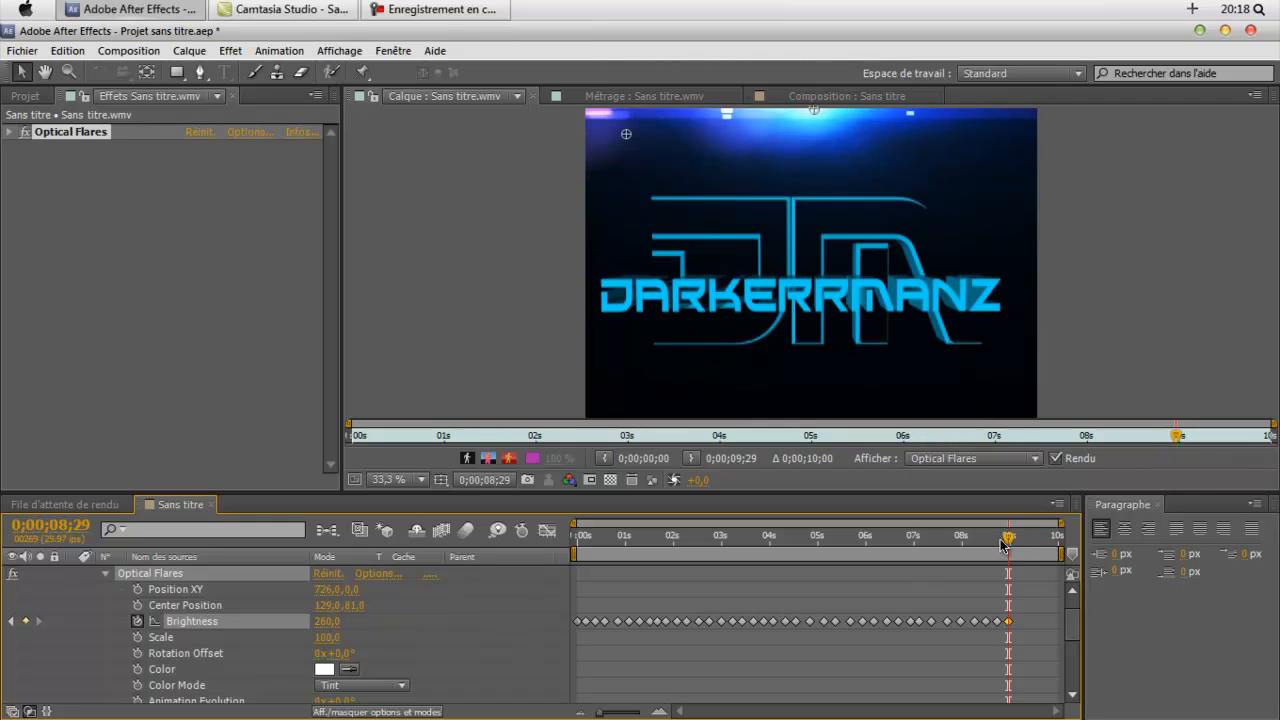
{"action": "left_click_drag", "start_coordinate": [1008, 540], "coordinate": [1022, 548]}
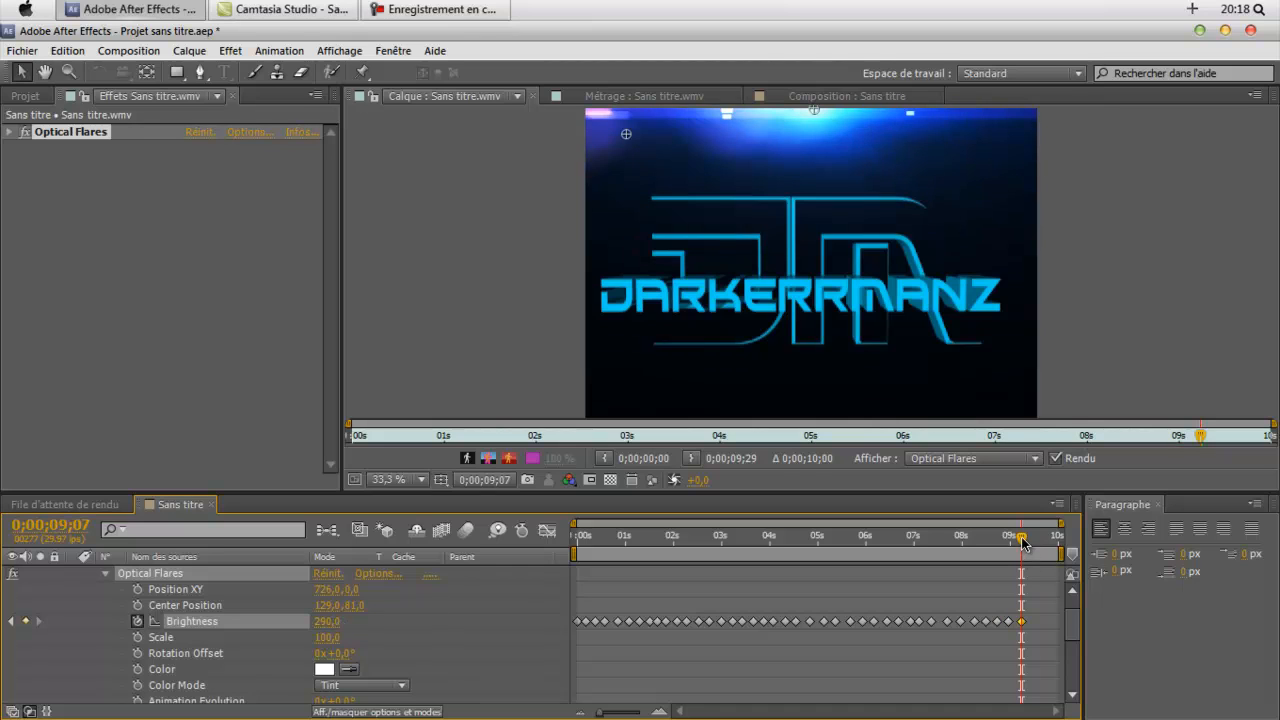
- Dim the flare with Brightness keyframes at 0;00;09;13, 0;00;09;20 (270), 0;00;09;24 (190) and 0;00;09;29 (100)
{"action": "left_click_drag", "start_coordinate": [1022, 543], "coordinate": [1031, 541]}
{"action": "left_click_drag", "start_coordinate": [342, 619], "coordinate": [324, 622]}
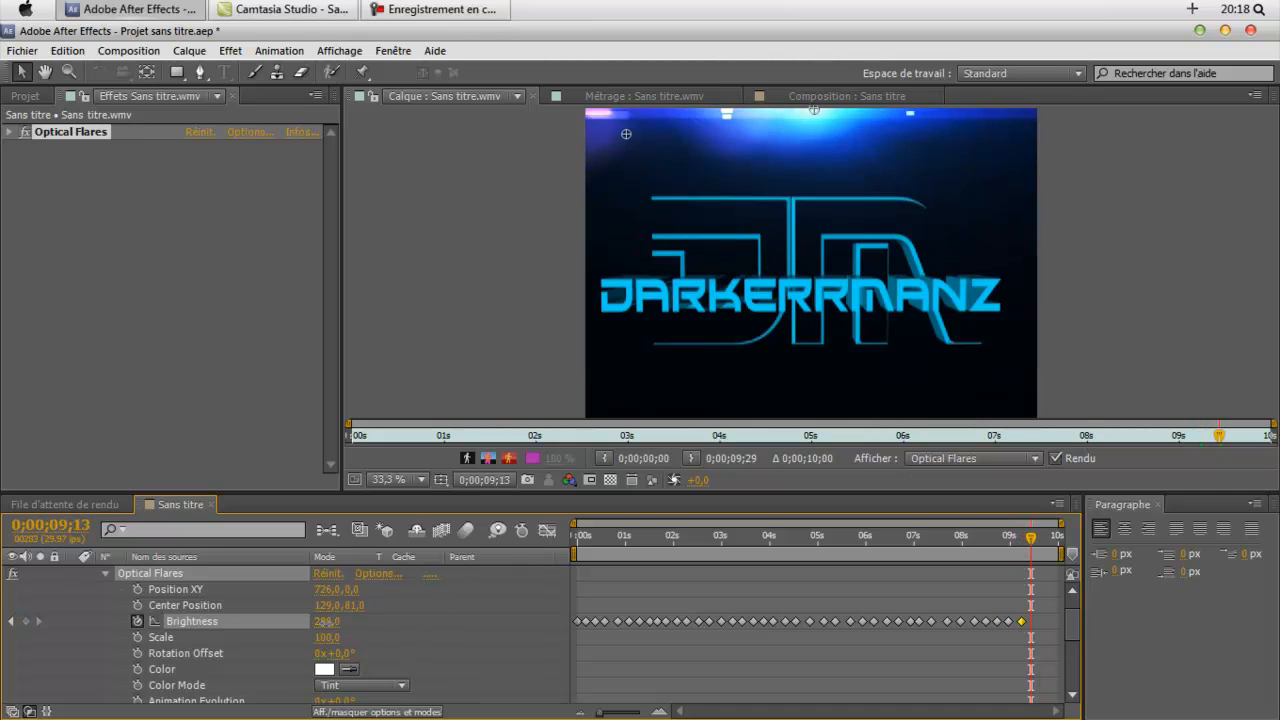
{"action": "left_click_drag", "start_coordinate": [1034, 542], "coordinate": [1043, 542]}
{"action": "left_click_drag", "start_coordinate": [320, 621], "coordinate": [328, 622]}
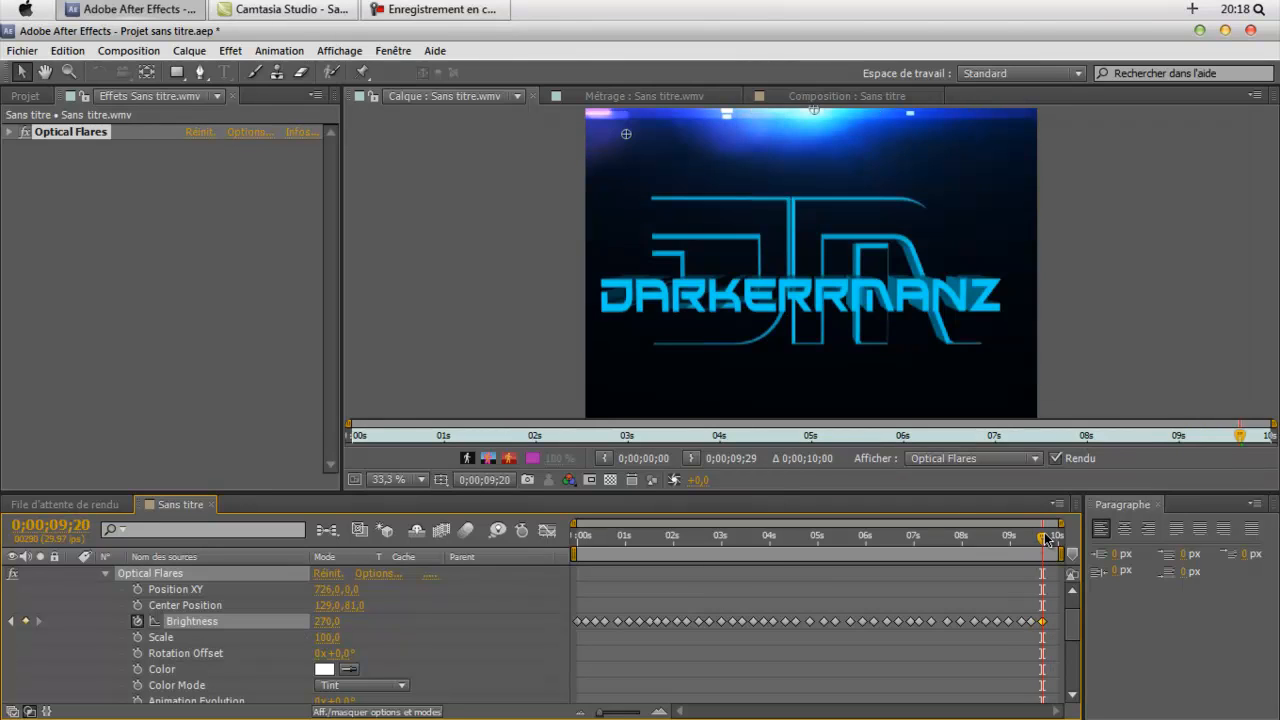
{"action": "left_click_drag", "start_coordinate": [1045, 538], "coordinate": [1051, 543]}
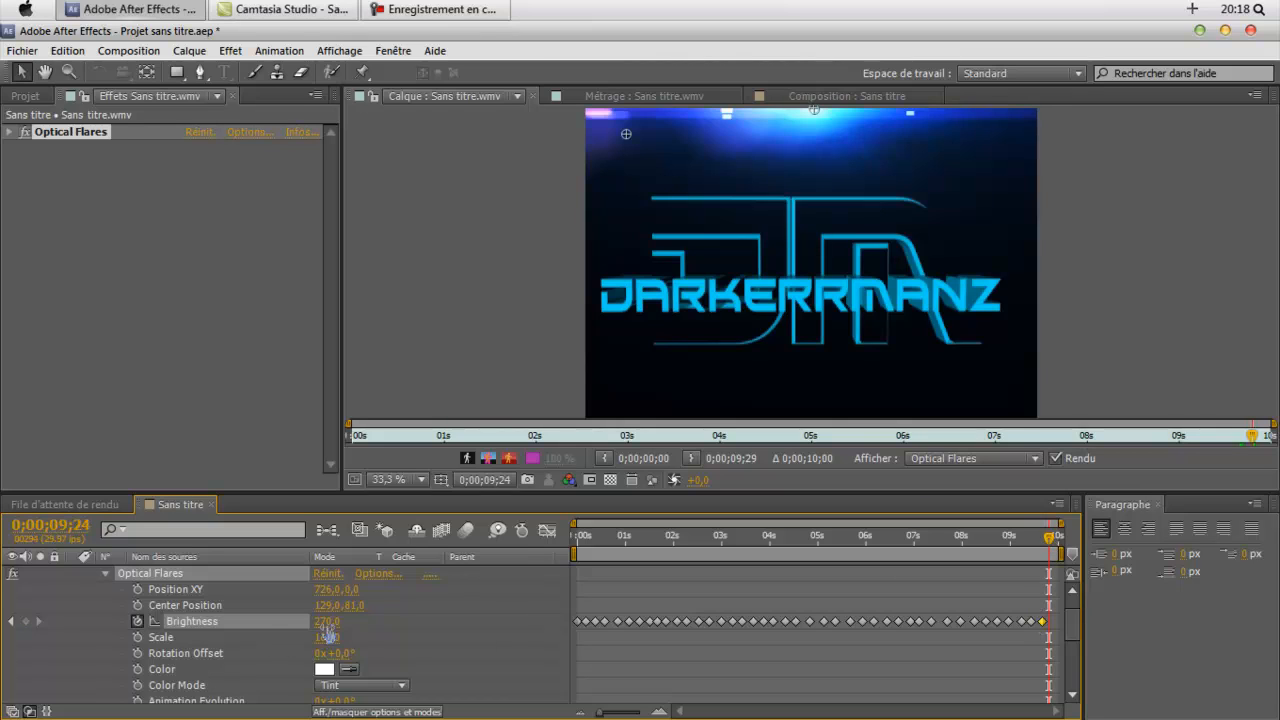
{"action": "left_click_drag", "start_coordinate": [325, 621], "coordinate": [331, 621]}
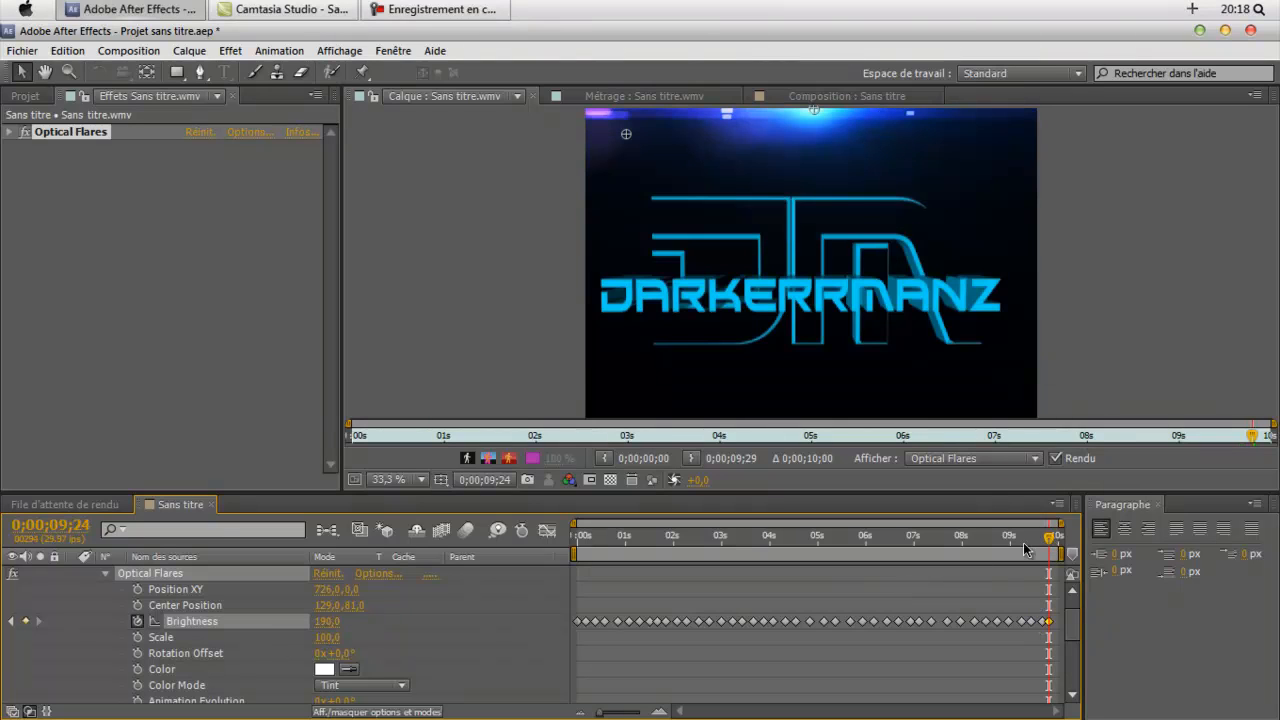
{"action": "left_click_drag", "start_coordinate": [1052, 543], "coordinate": [1058, 544]}
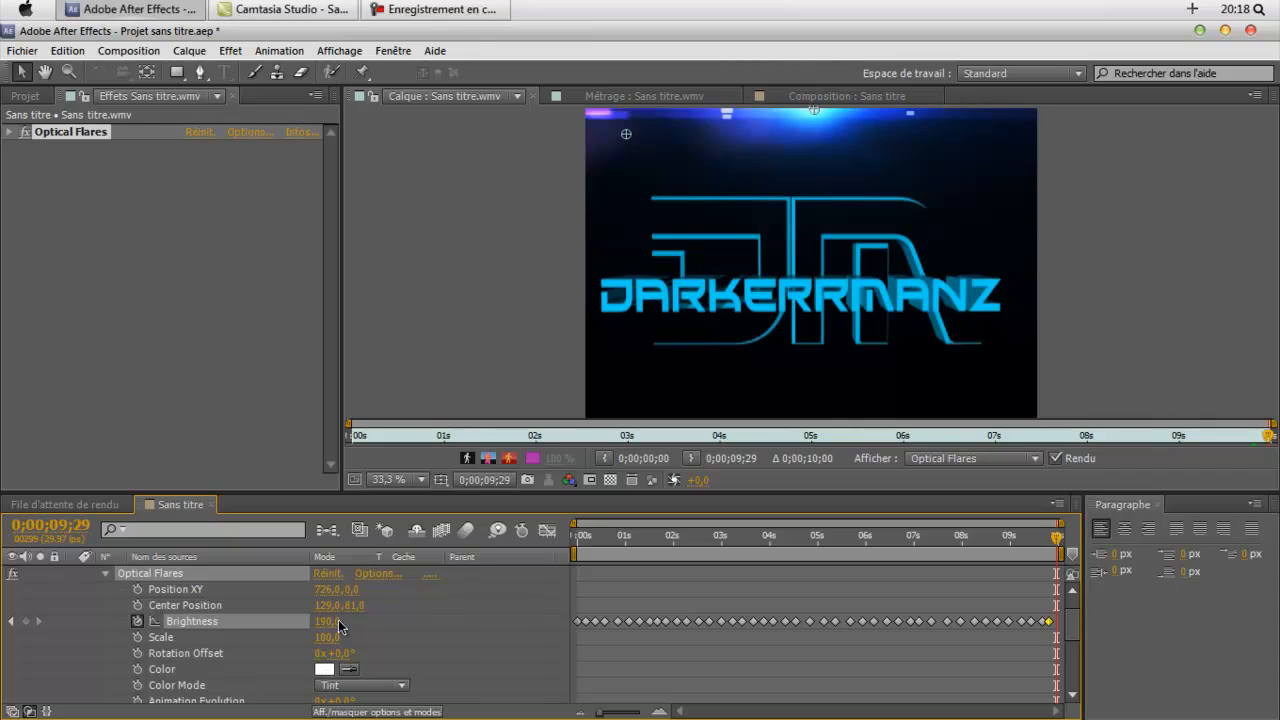
{"action": "left_click_drag", "start_coordinate": [338, 624], "coordinate": [286, 624]}
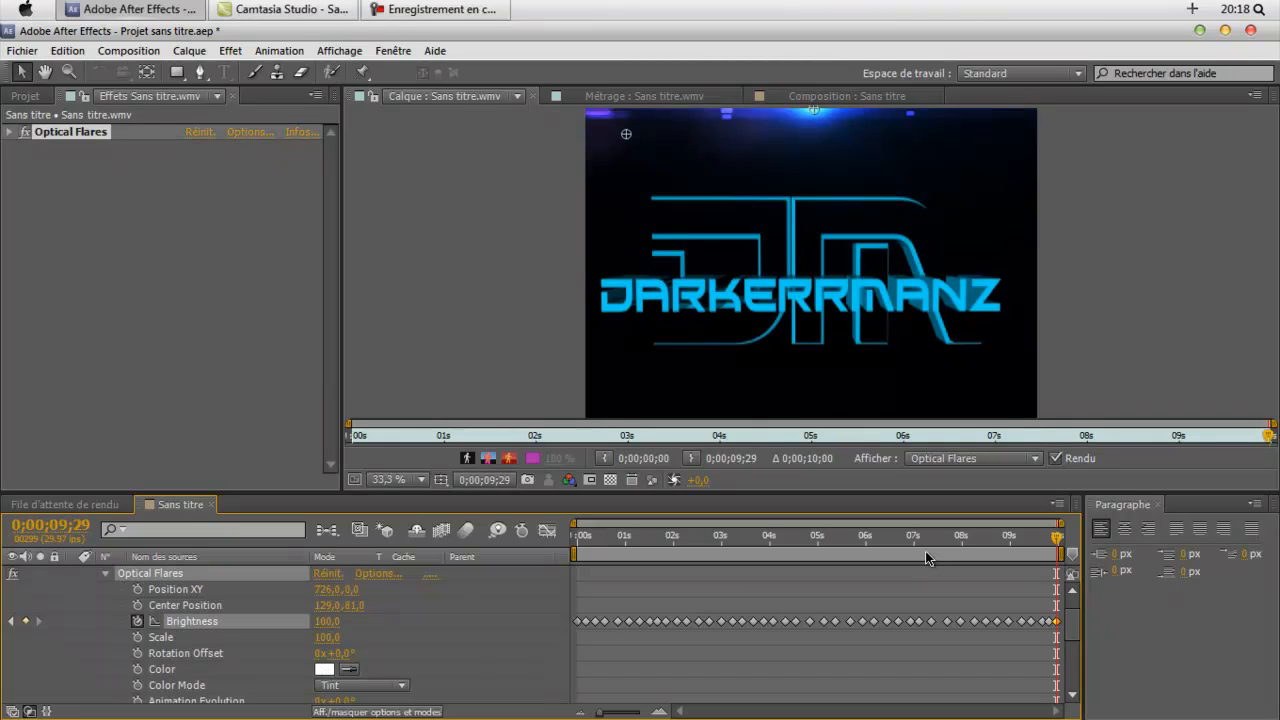
- Shift the last Brightness keyframe just past the end and set Brightness to 0 at 0;00;09;29
{"action": "left_click", "coordinate": [1059, 622]}
{"action": "left_click_drag", "start_coordinate": [1062, 630], "coordinate": [1060, 626]}
{"action": "left_click_drag", "start_coordinate": [328, 623], "coordinate": [298, 624]}
{"action": "left_click_drag", "start_coordinate": [1056, 622], "coordinate": [1061, 623]}
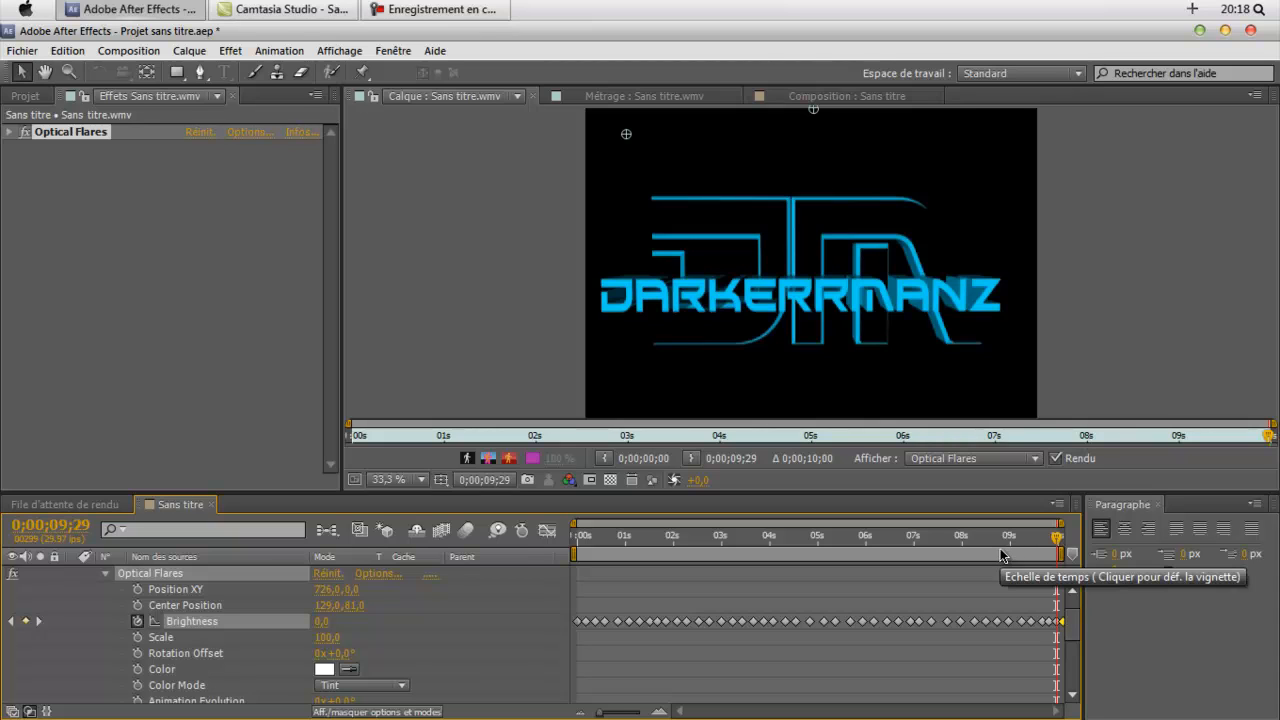
- Scrub through the composition to review the flare's brightness pulses and return to the start
{"action": "left_click_drag", "start_coordinate": [1057, 541], "coordinate": [561, 546]}
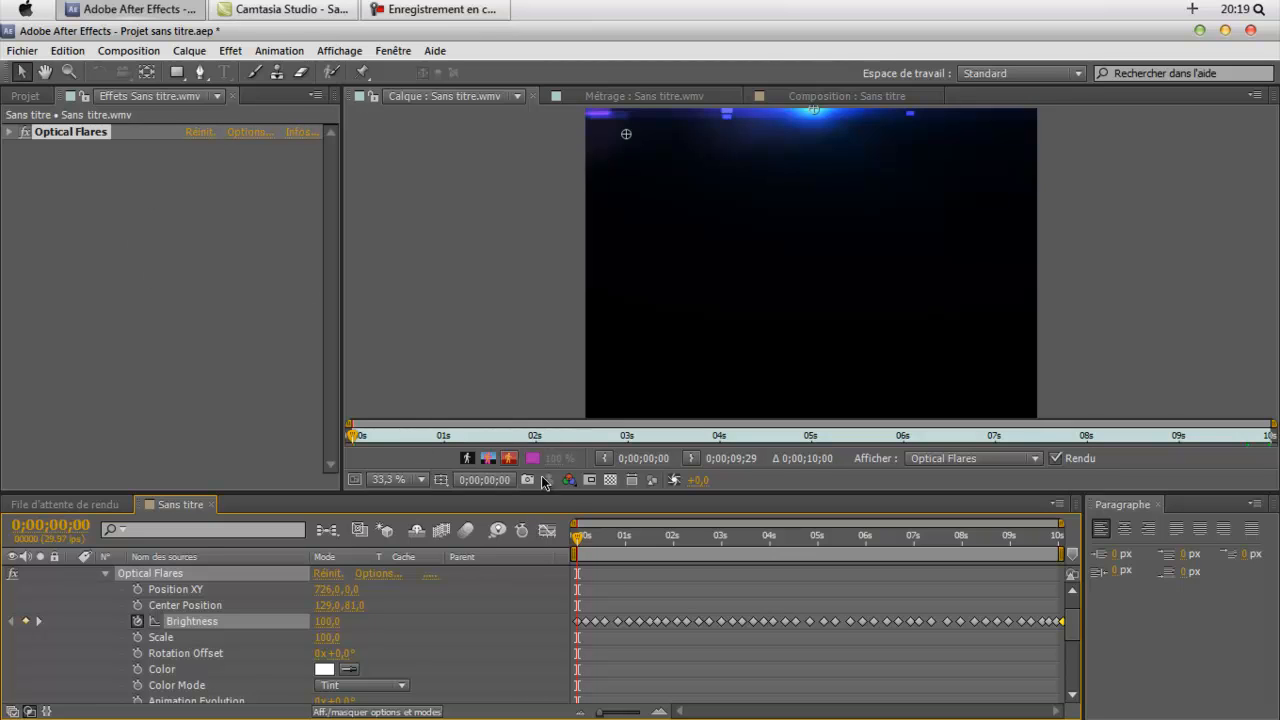
{"action": "left_click_drag", "start_coordinate": [577, 545], "coordinate": [922, 541]}
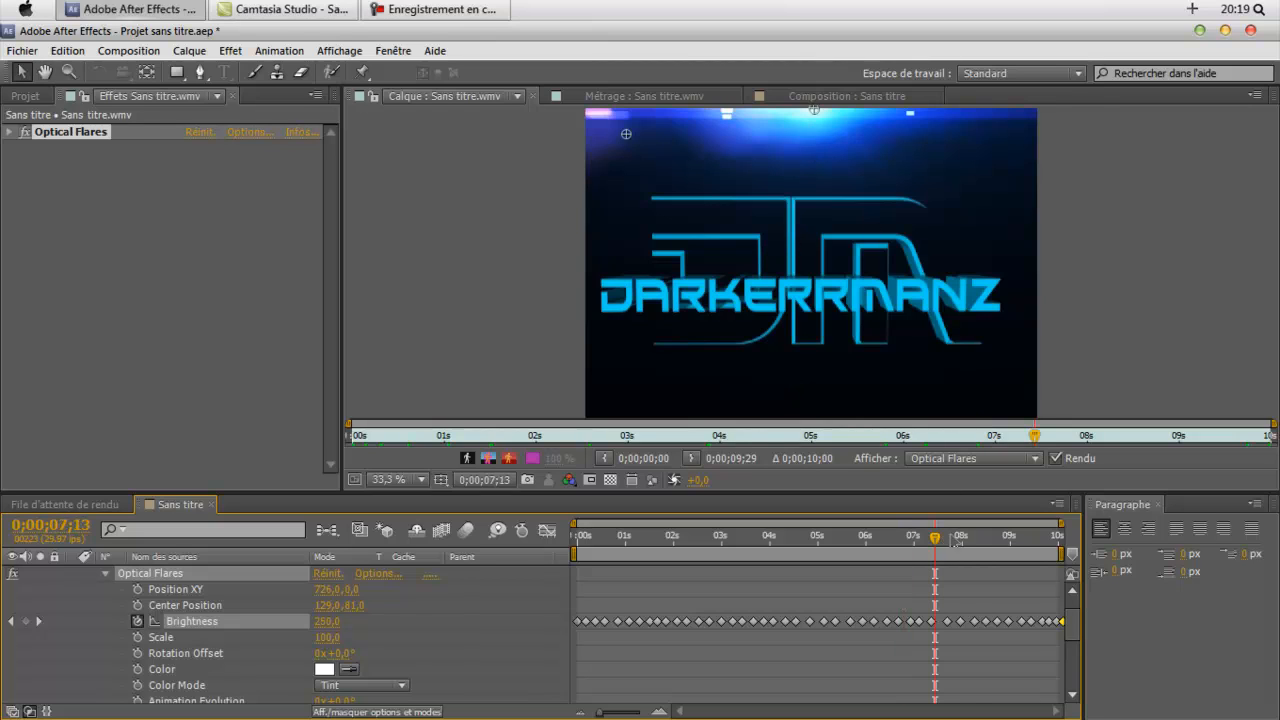
{"action": "left_click", "coordinate": [964, 541]}
{"action": "left_click", "coordinate": [673, 541]}
{"action": "key", "text": "Home"}
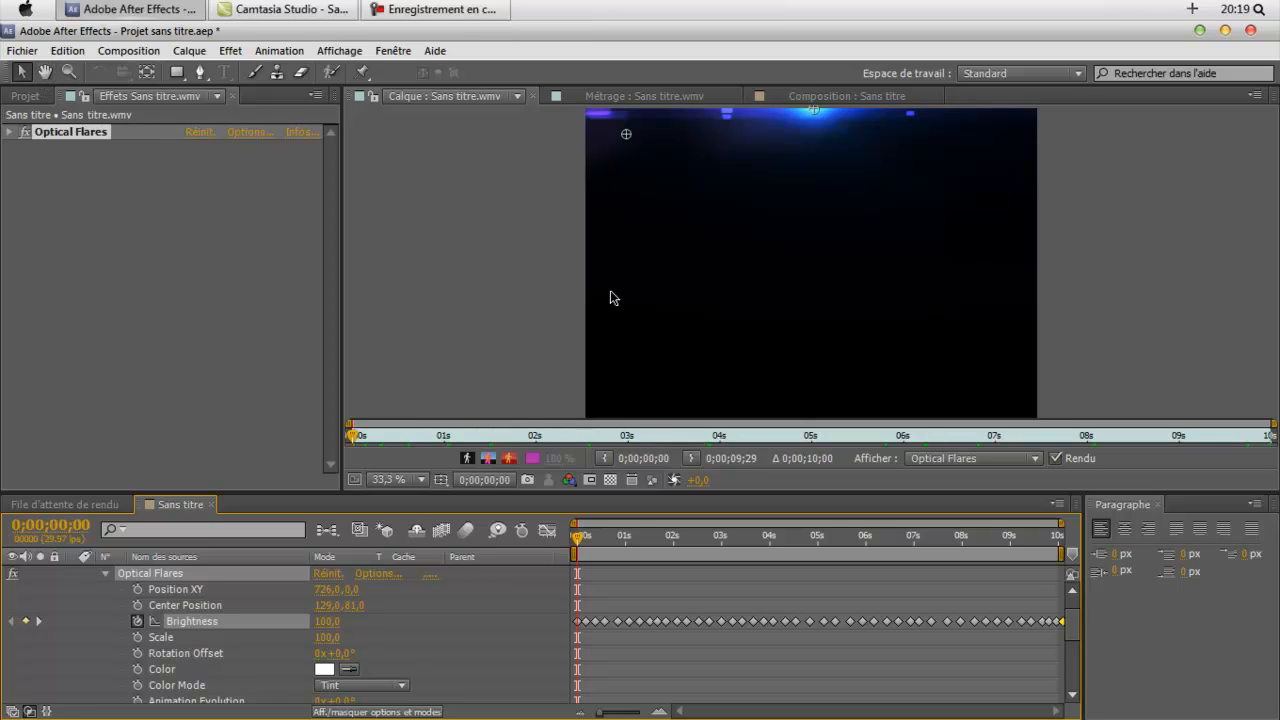
- Collapse the Optical Flares properties and the effects group of the Sans titre.wmv layer
{"action": "left_click", "coordinate": [105, 573]}
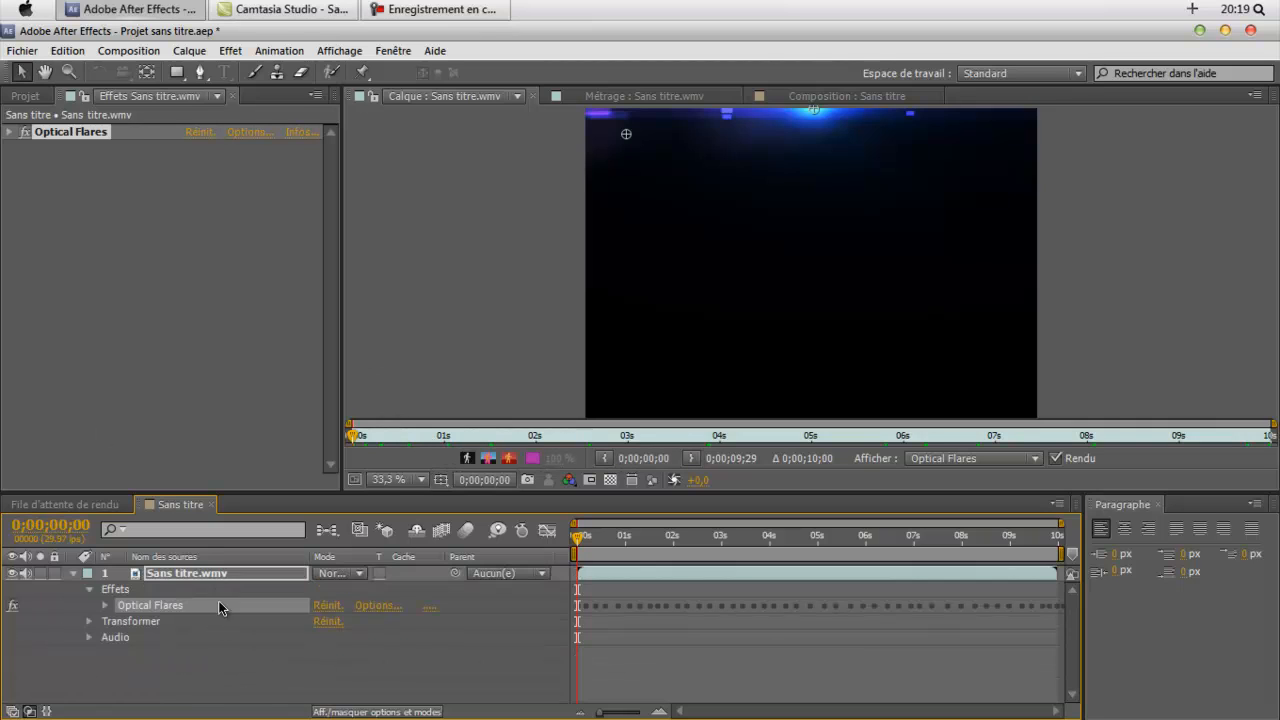
{"action": "left_click", "coordinate": [189, 681]}
{"action": "left_click", "coordinate": [106, 606]}
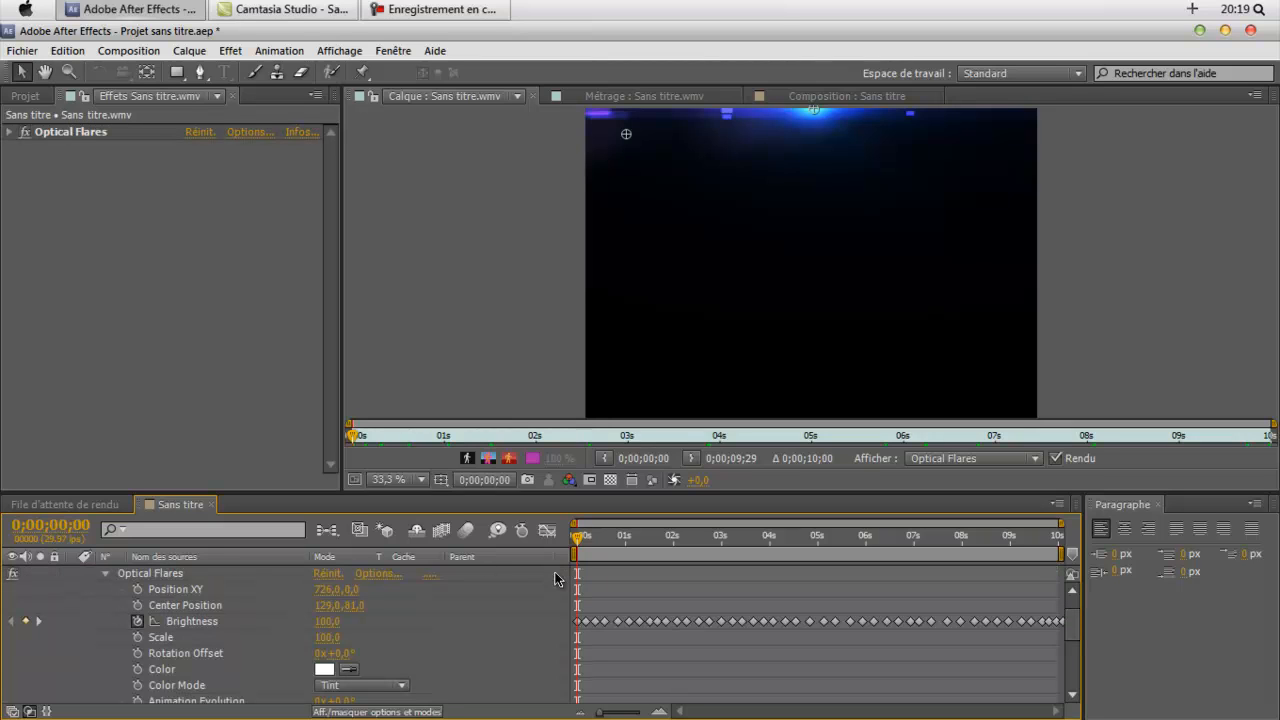
{"action": "left_click", "coordinate": [103, 574]}
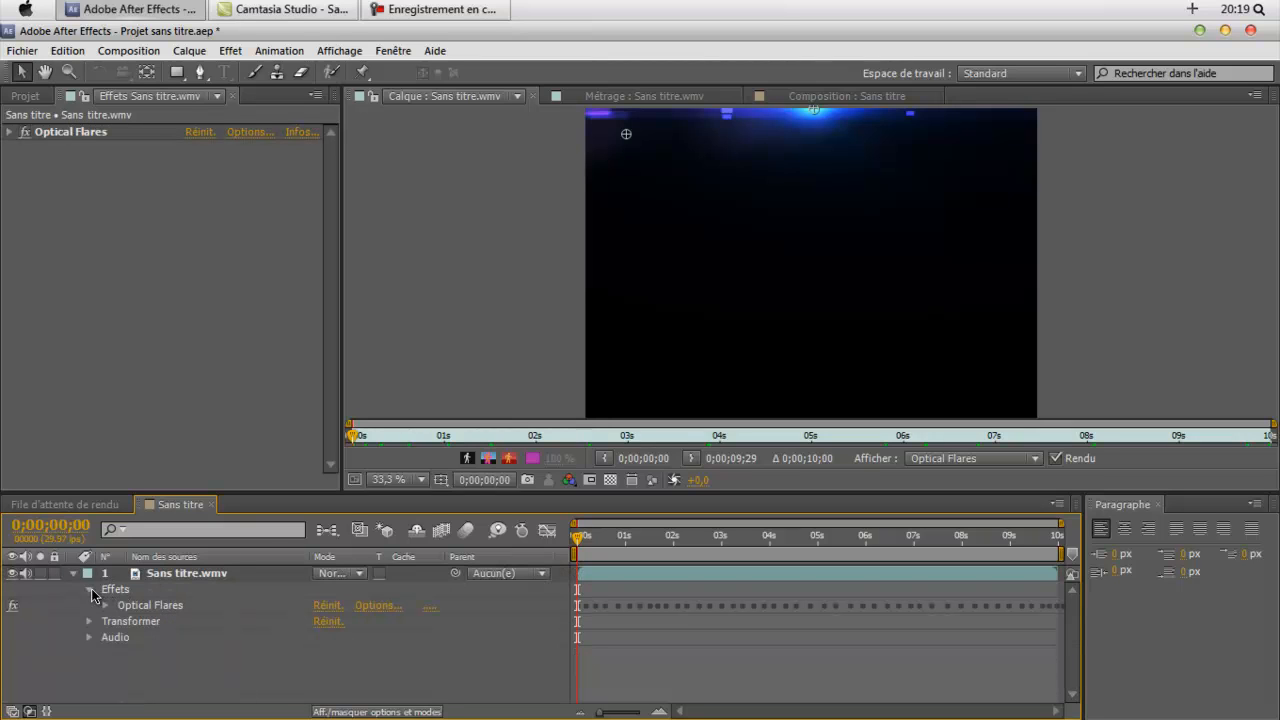
{"action": "left_click", "coordinate": [89, 589]}
- Move the current time to 0;00;04;29, just before the logo's final letter appears
{"action": "mouse_move", "coordinate": [576, 545]}
{"action": "left_mouse_down"}
{"action": "mouse_move", "coordinate": [733, 558]}
{"action": "mouse_move", "coordinate": [790, 540]}
{"action": "left_mouse_up"}
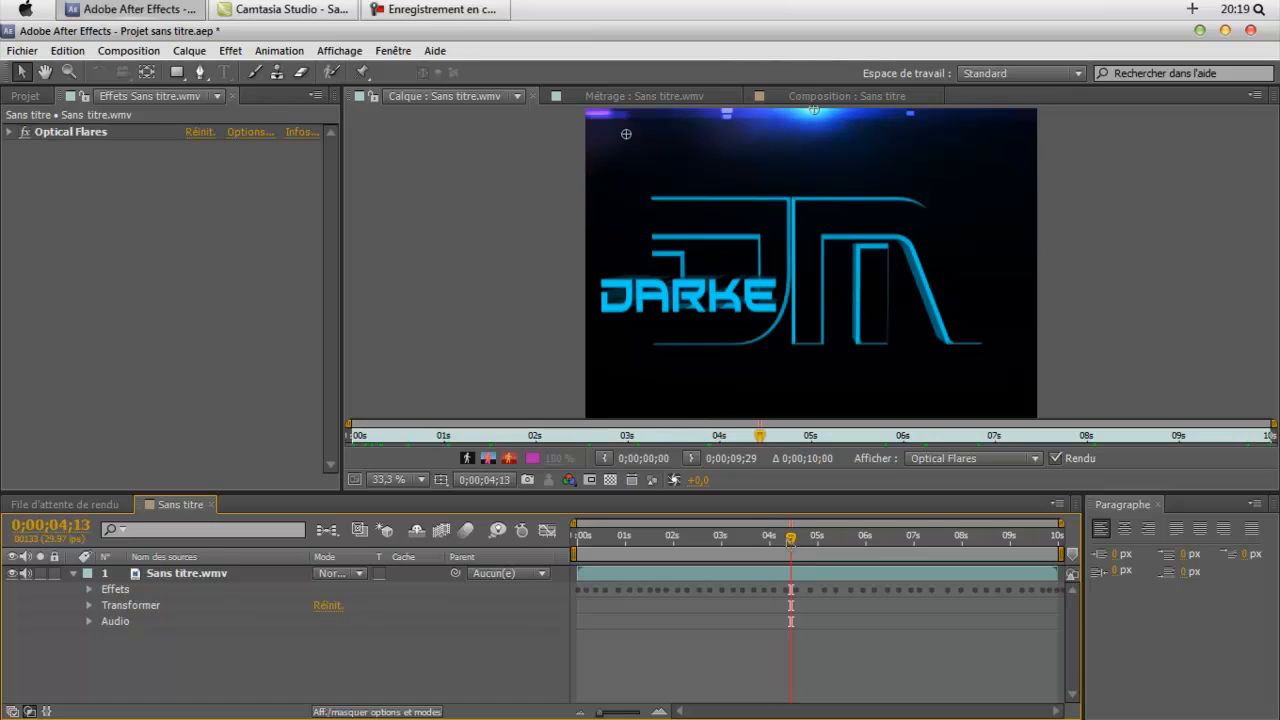
{"action": "left_click_drag", "start_coordinate": [872, 542], "coordinate": [822, 545]}
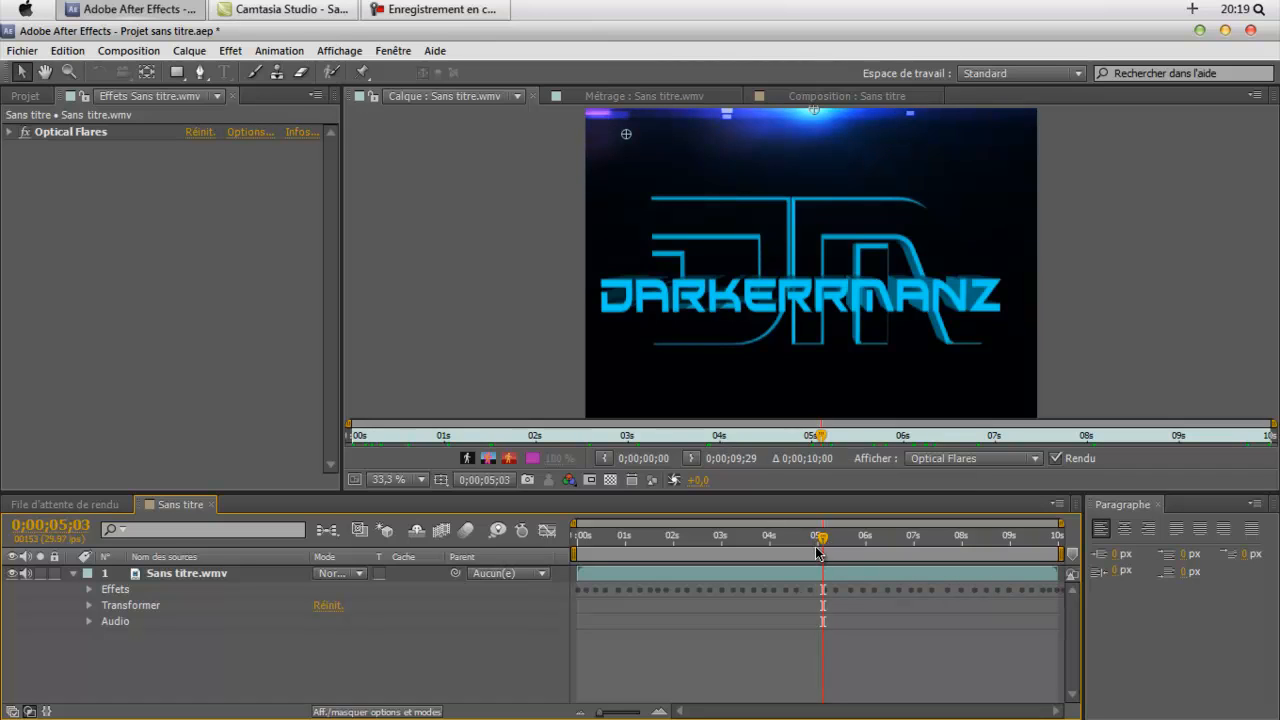
{"action": "left_click_drag", "start_coordinate": [827, 542], "coordinate": [819, 539]}
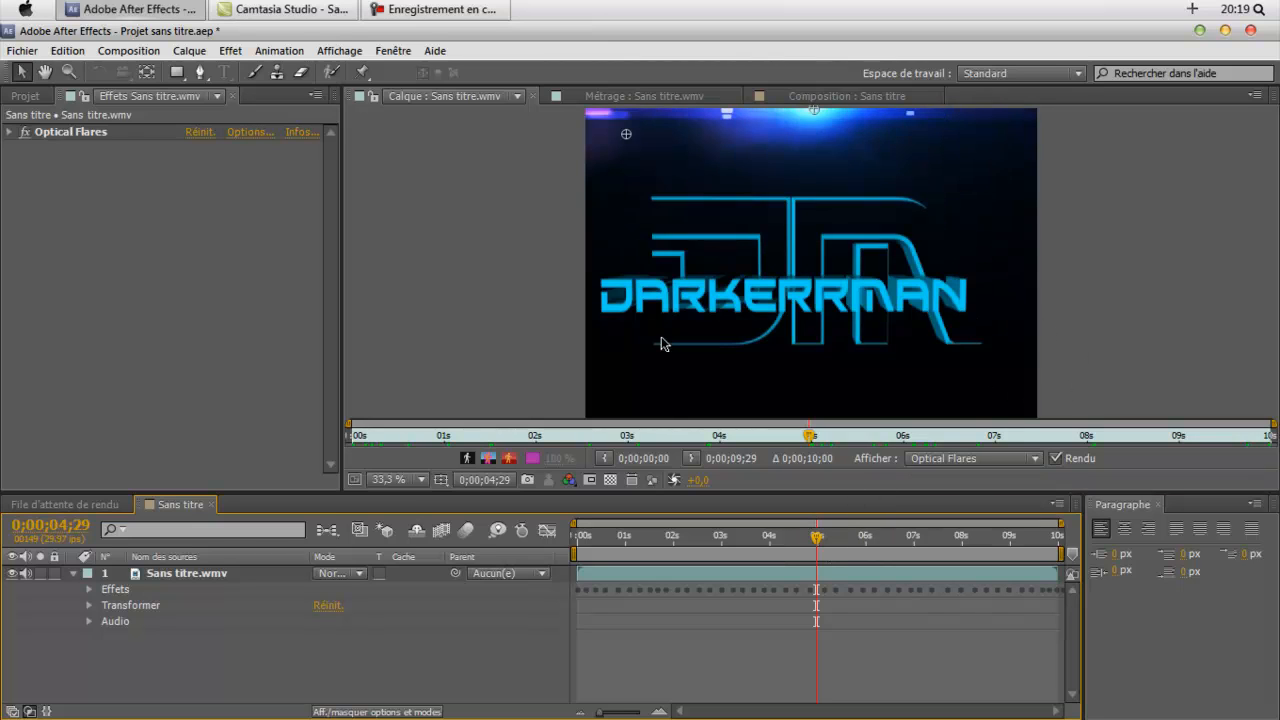
{"action": "left_click", "coordinate": [231, 50]}
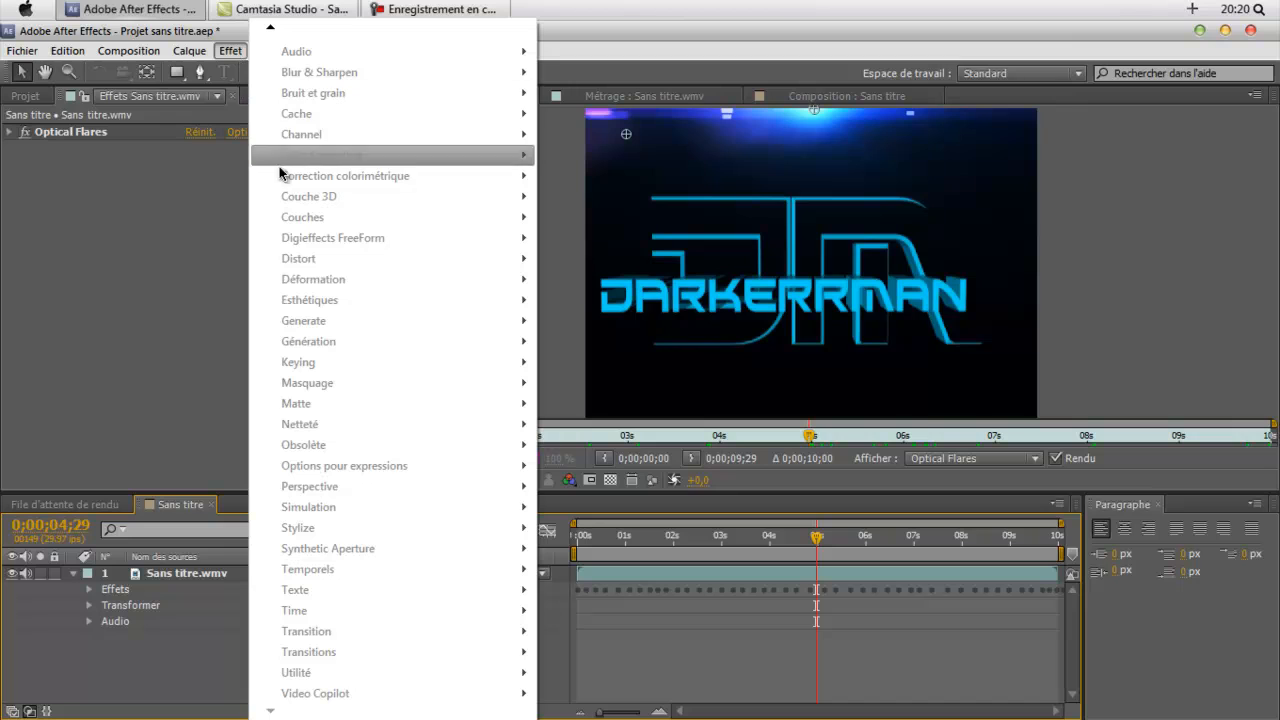
{"action": "left_click", "coordinate": [109, 342]}
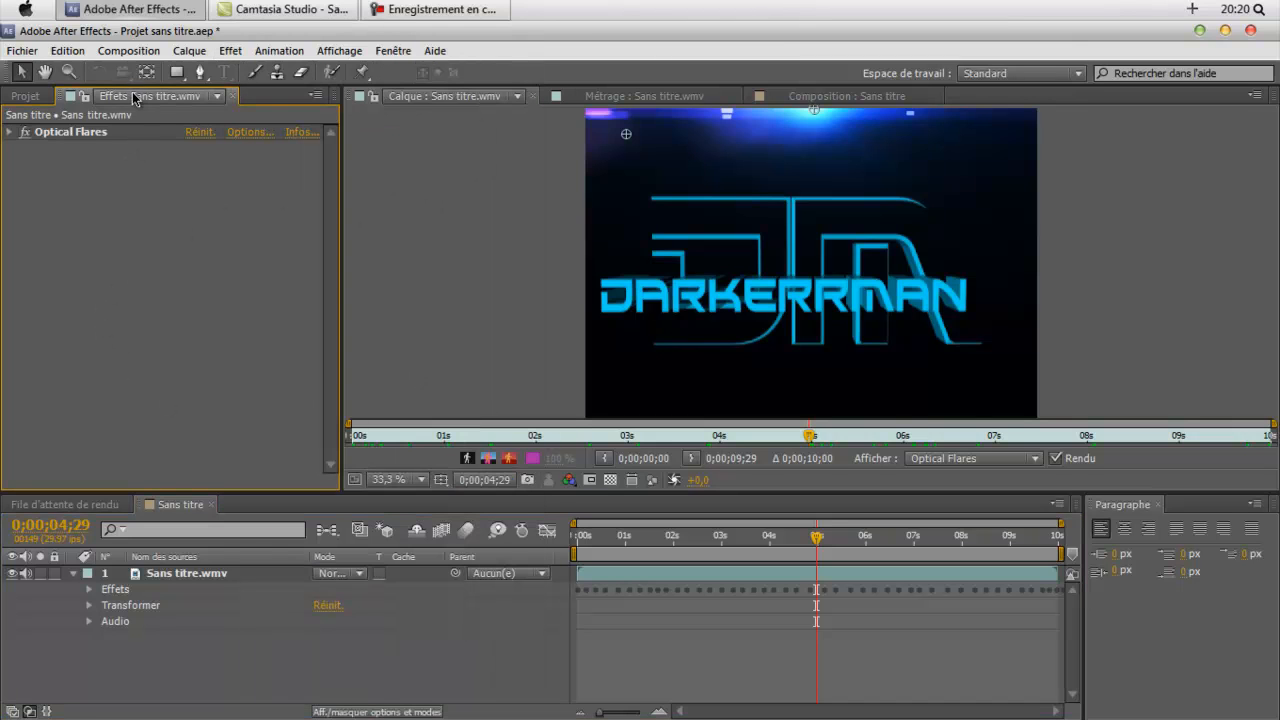
{"action": "left_click", "coordinate": [25, 98]}
{"action": "left_click", "coordinate": [128, 98]}
{"action": "left_click", "coordinate": [231, 50]}
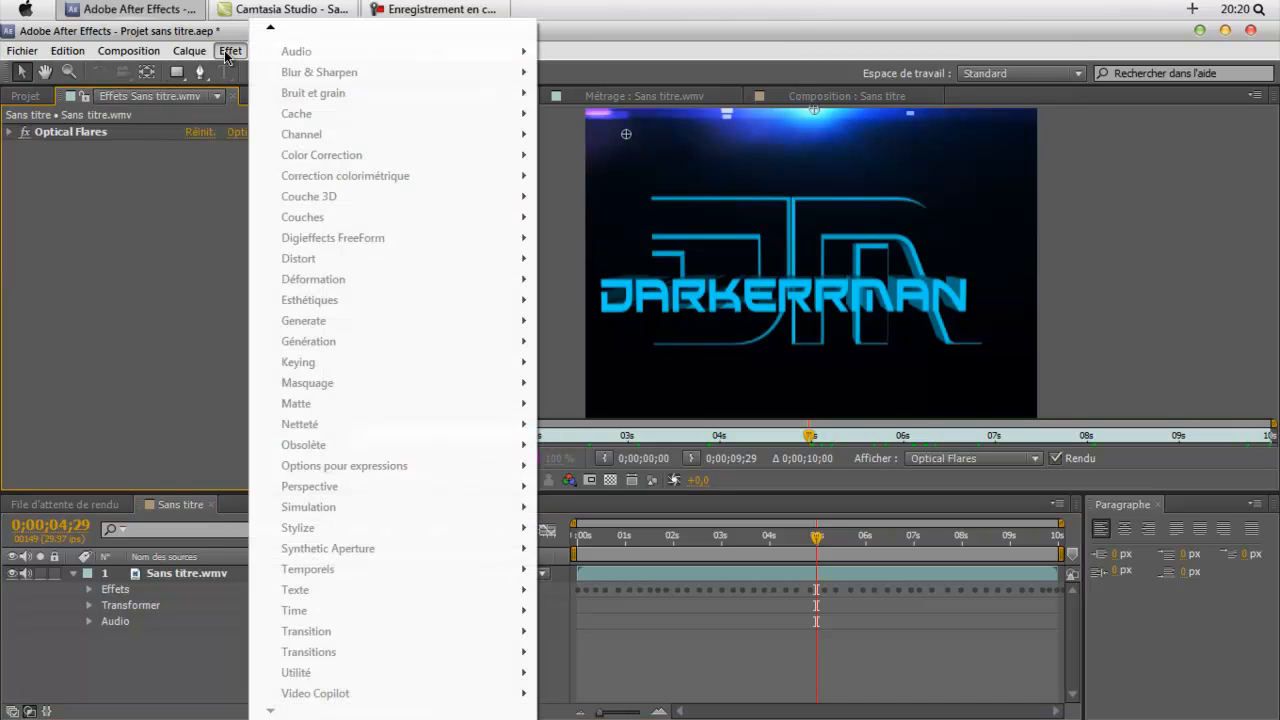
{"action": "left_click", "coordinate": [117, 221]}
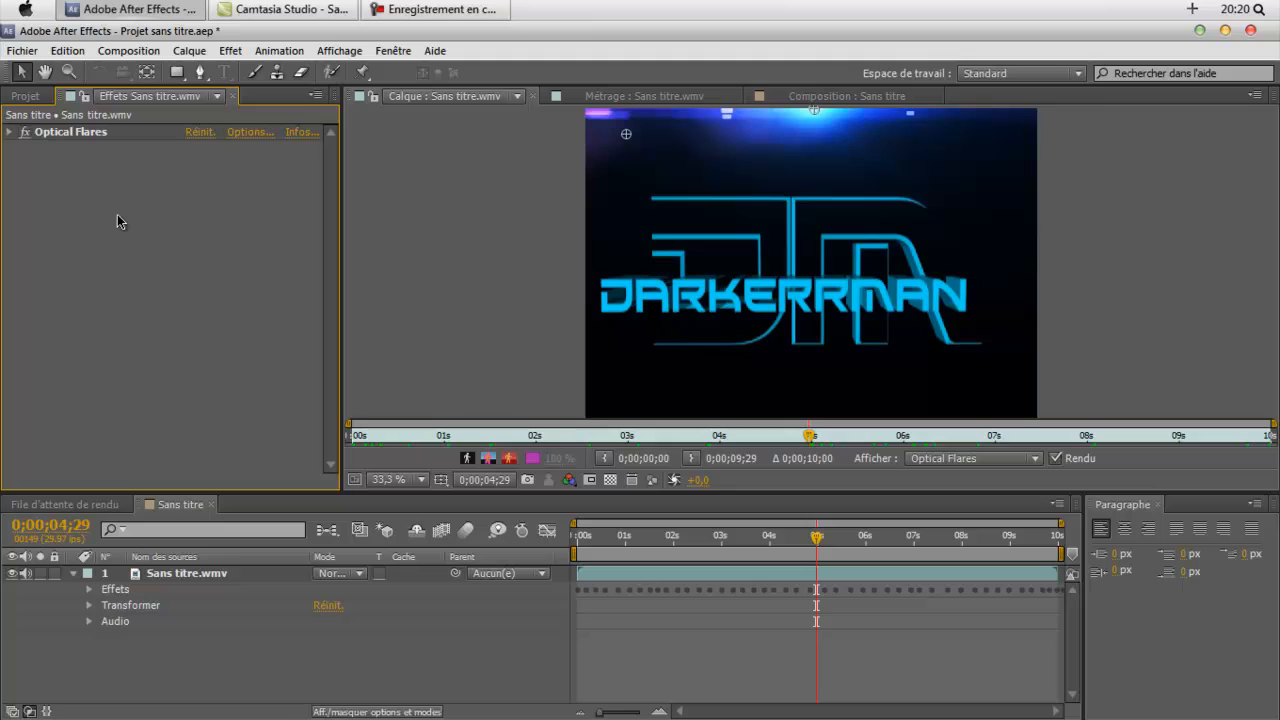
- Apply a second Optical Flares effect to Sans titre.wmv, render it Over Original, and place its light at the image's upper-left corner
{"action": "left_click", "coordinate": [165, 573]}
{"action": "left_click", "coordinate": [231, 50]}
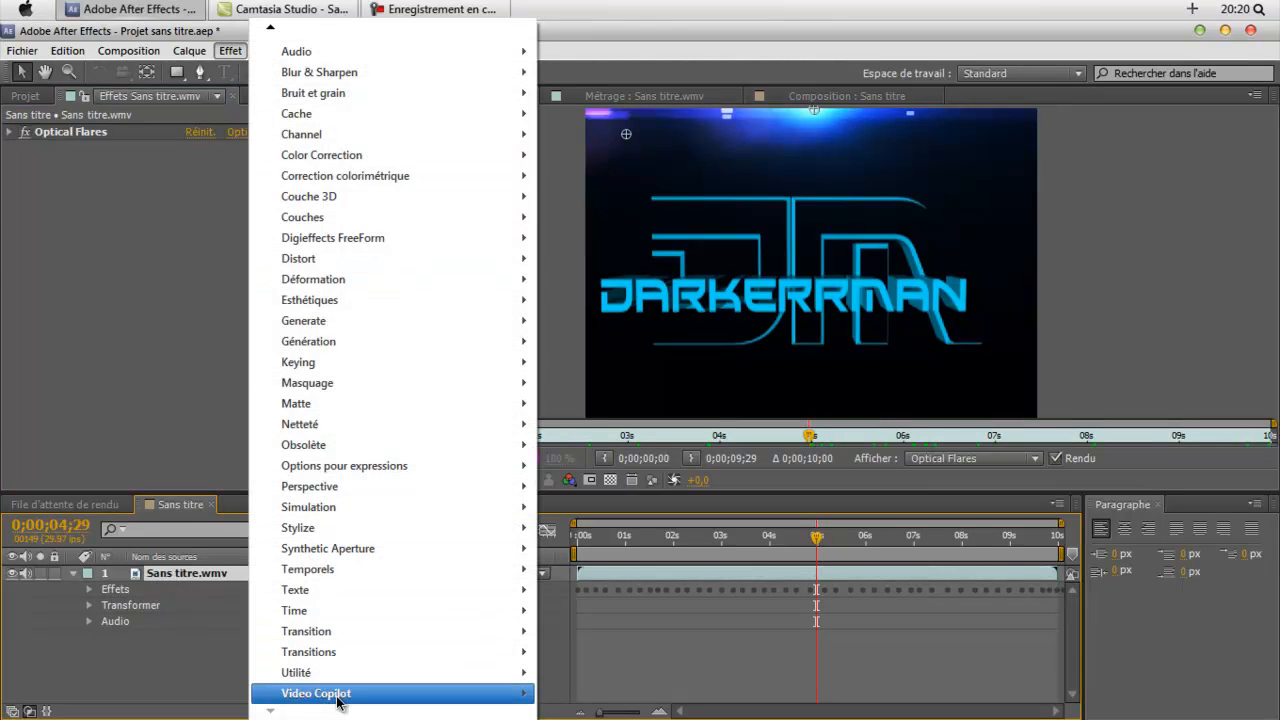
{"action": "mouse_move", "coordinate": [330, 693]}
{"action": "left_click", "coordinate": [590, 672]}
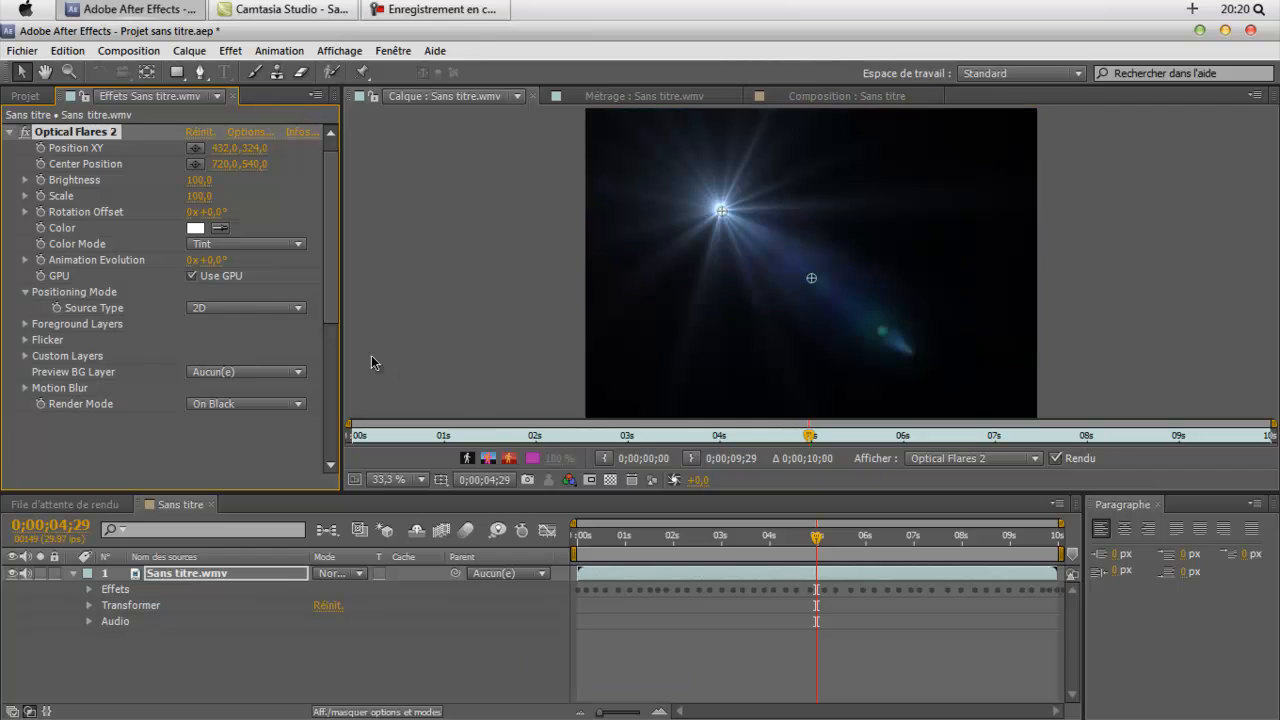
{"action": "left_click", "coordinate": [263, 401]}
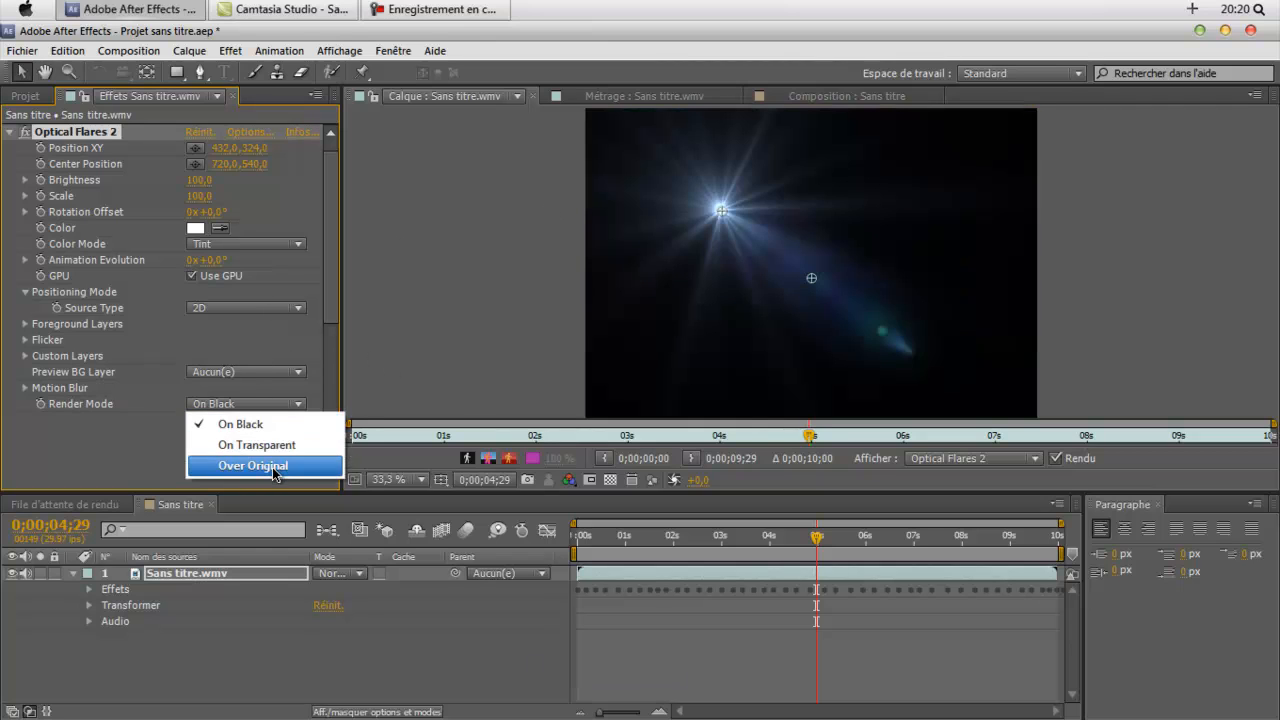
{"action": "left_click", "coordinate": [274, 467]}
{"action": "left_click_drag", "start_coordinate": [722, 210], "coordinate": [590, 126]}
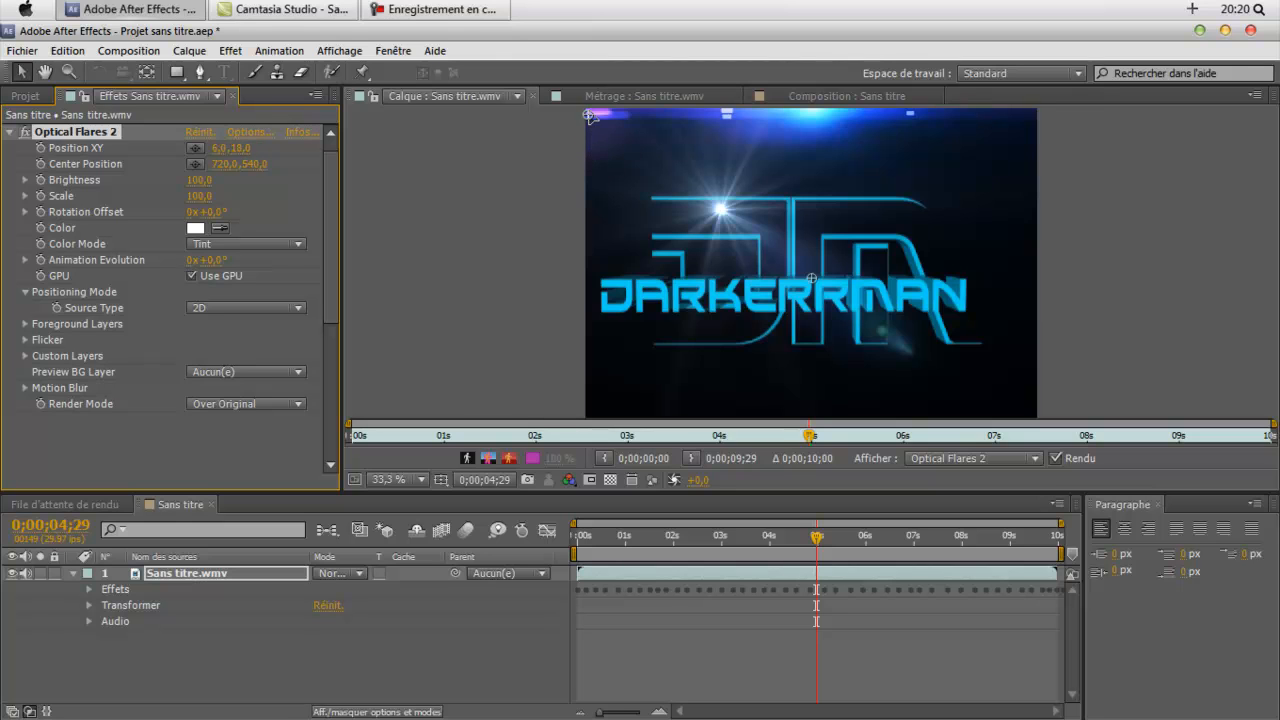
- Load the Side Anamorphic preset from Natural Flares in the second flare's options
{"action": "left_click", "coordinate": [256, 138]}
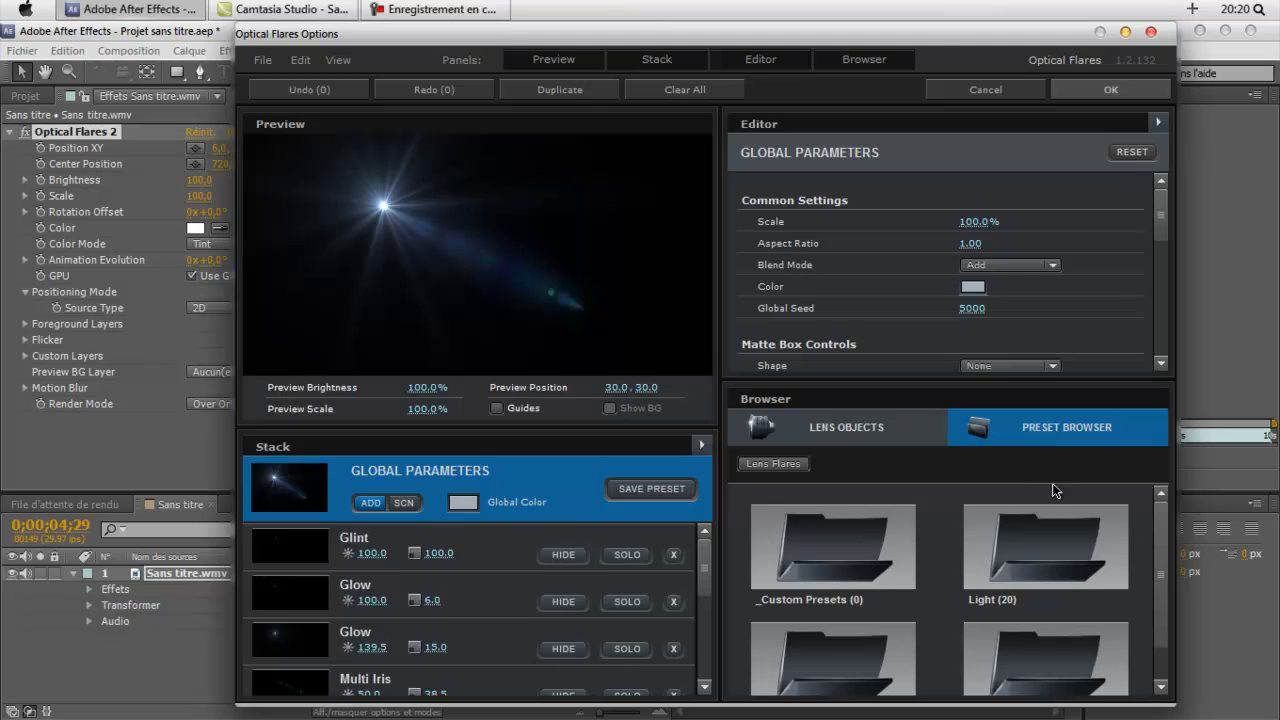
{"action": "scroll", "coordinate": [1058, 545], "scroll_direction": "down", "scroll_amount": 1}
{"action": "left_click", "coordinate": [1064, 612]}
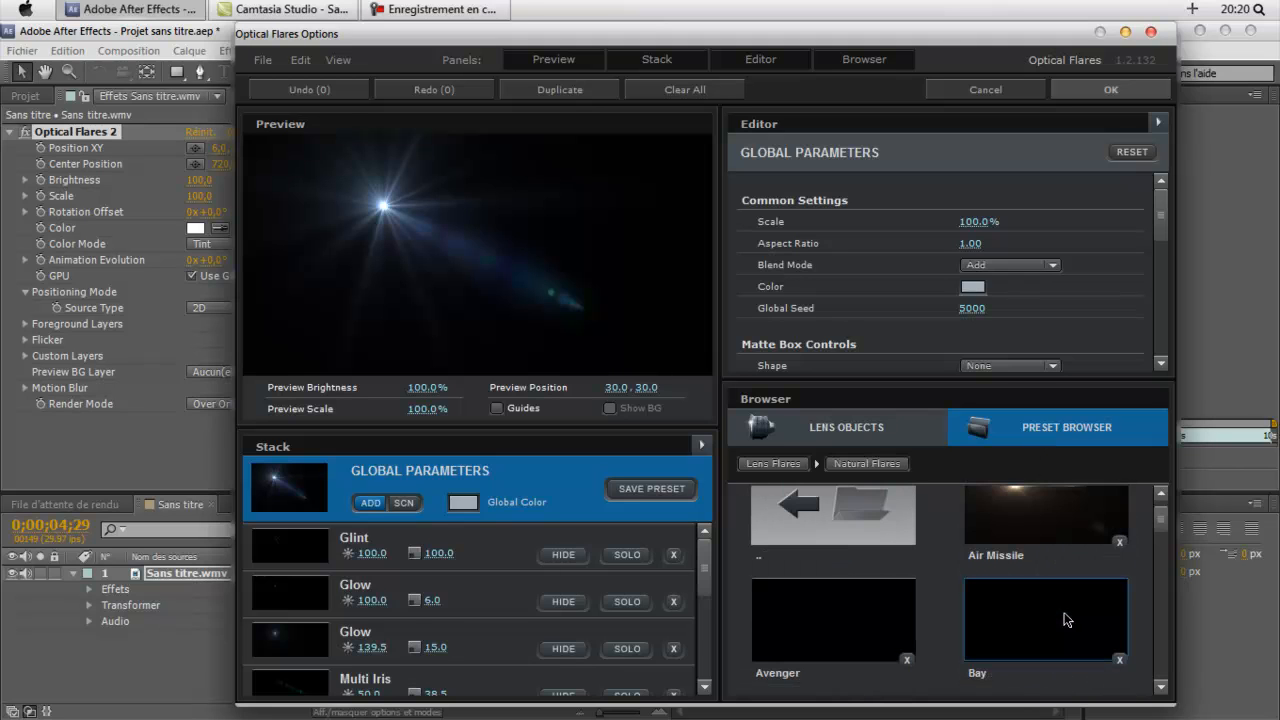
{"action": "left_click", "coordinate": [1064, 612]}
{"action": "left_click_drag", "start_coordinate": [1156, 518], "coordinate": [1158, 664]}
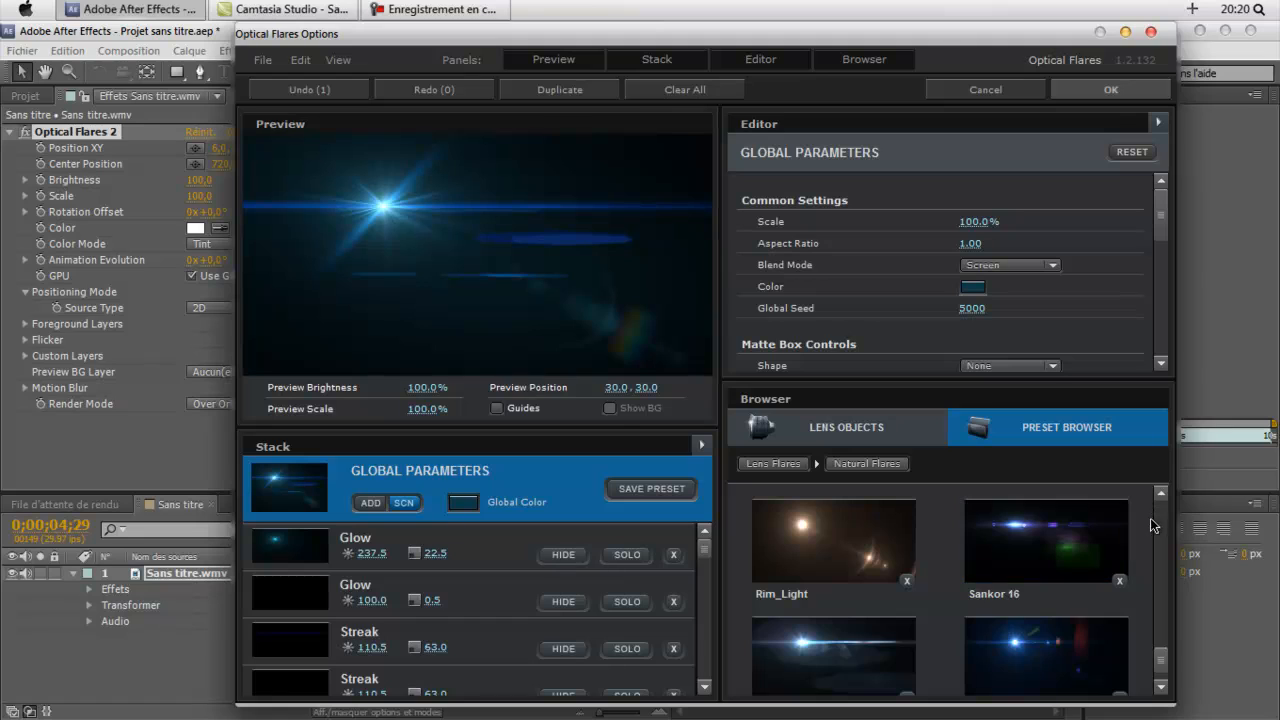
{"action": "left_click", "coordinate": [1164, 688]}
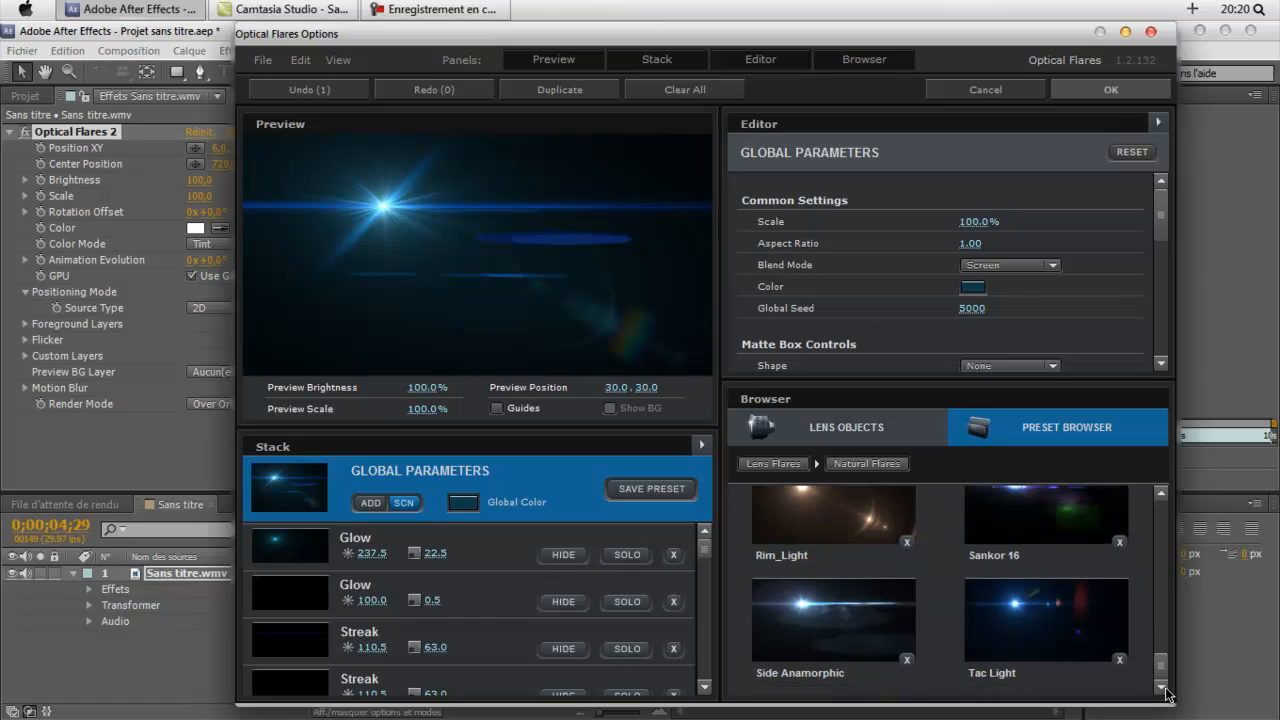
{"action": "left_click", "coordinate": [877, 643]}
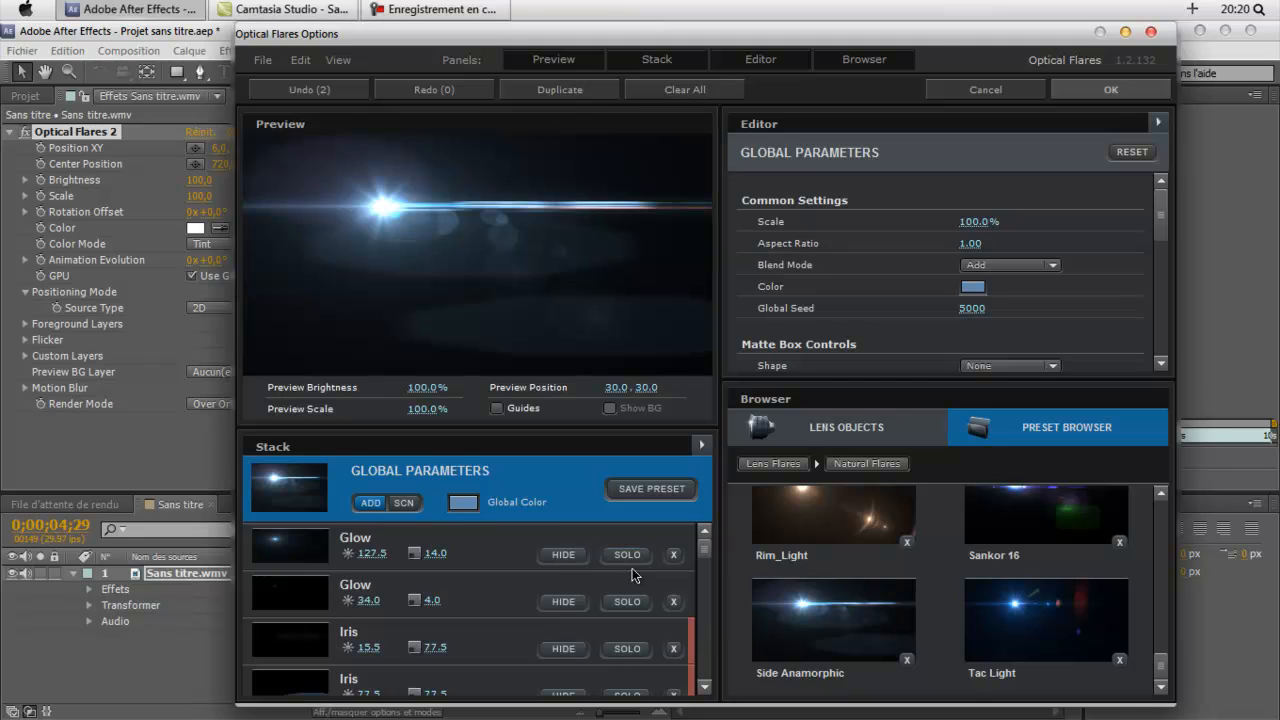
- Remove the Iris elements with brightness 77.5, 71.0, 42.5, 62.0, 88.5 and 84.5 from the flare's stack
{"action": "scroll", "coordinate": [702, 577], "scroll_direction": "down", "scroll_amount": 3}
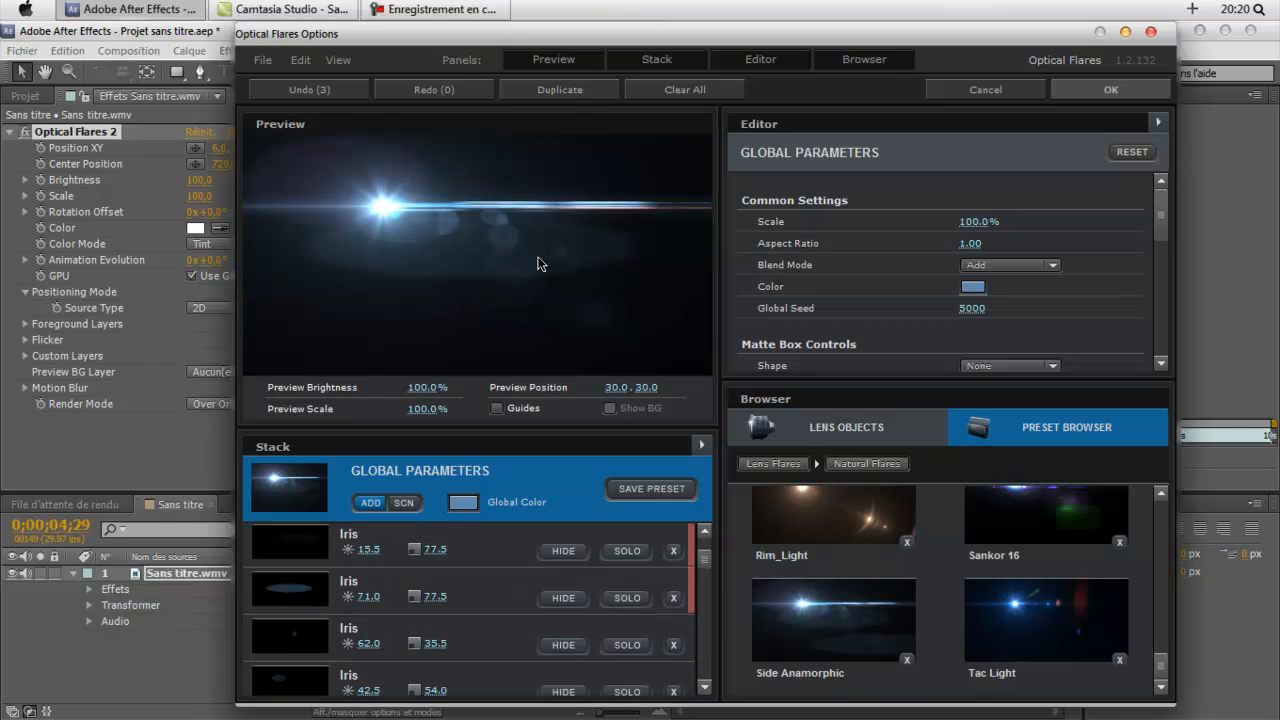
{"action": "left_click", "coordinate": [674, 599]}
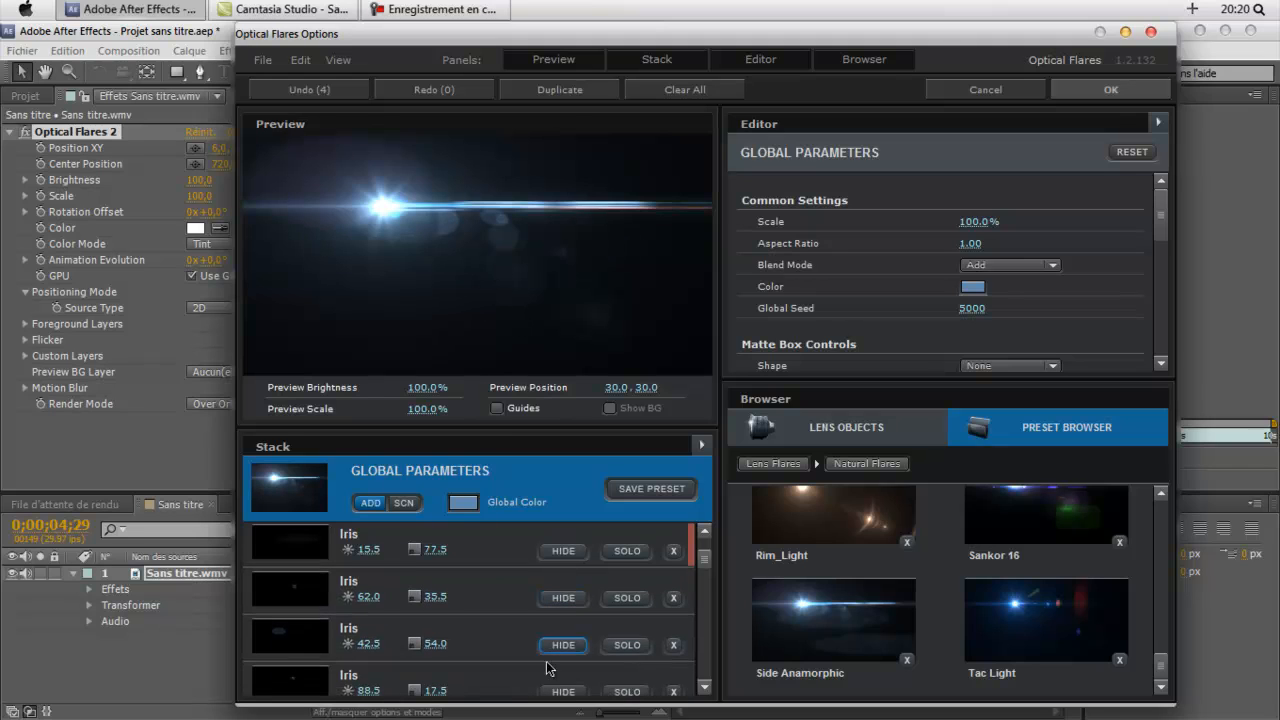
{"action": "left_click", "coordinate": [674, 644]}
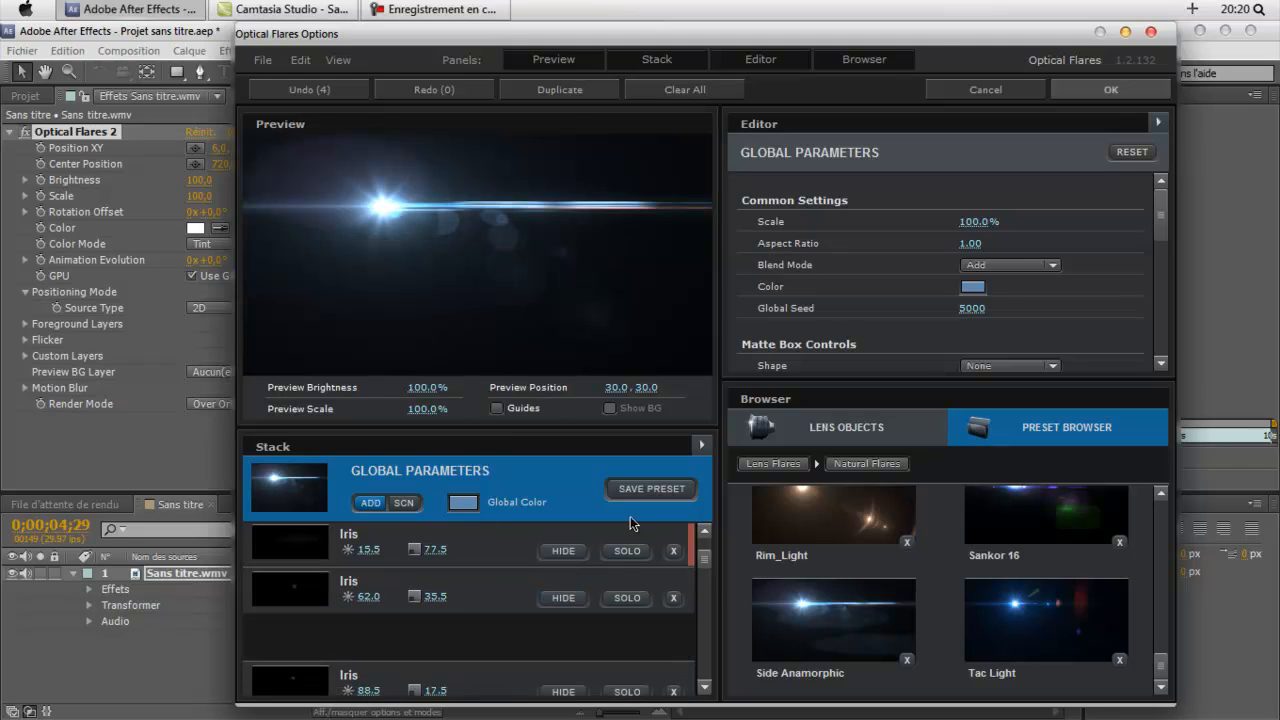
{"action": "left_click", "coordinate": [674, 597]}
{"action": "left_click", "coordinate": [674, 597]}
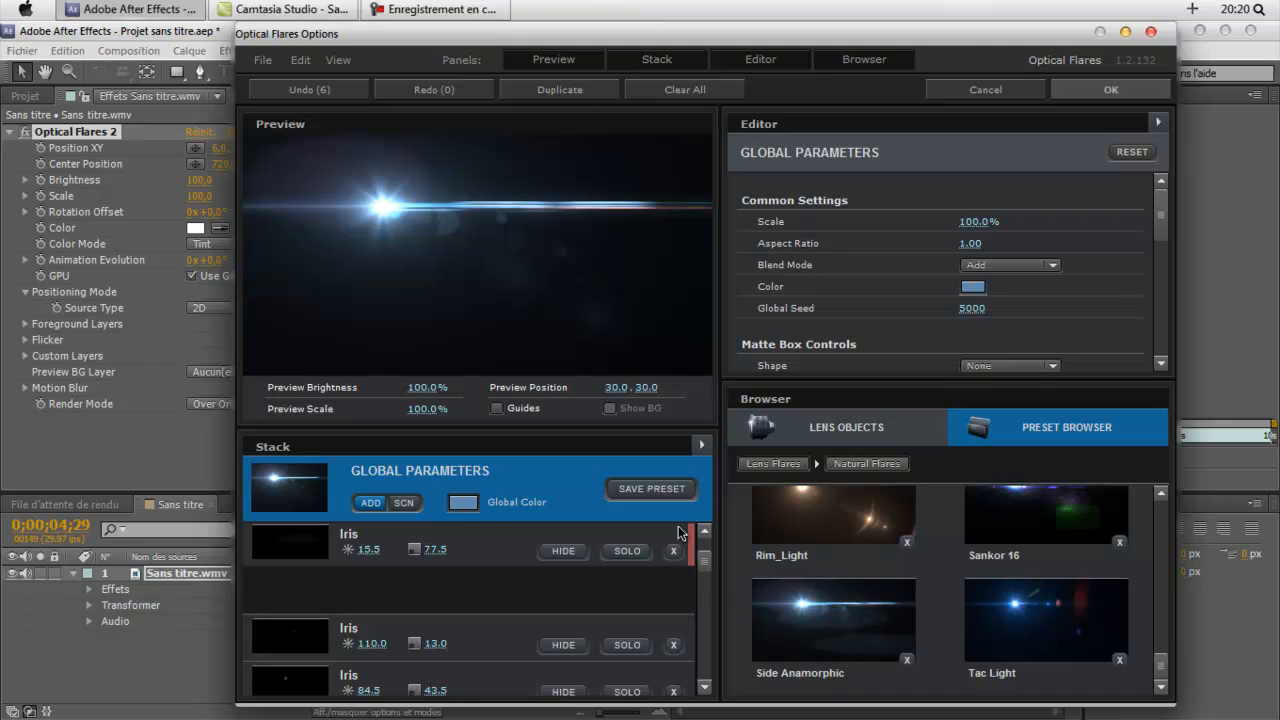
{"action": "left_click", "coordinate": [673, 645]}
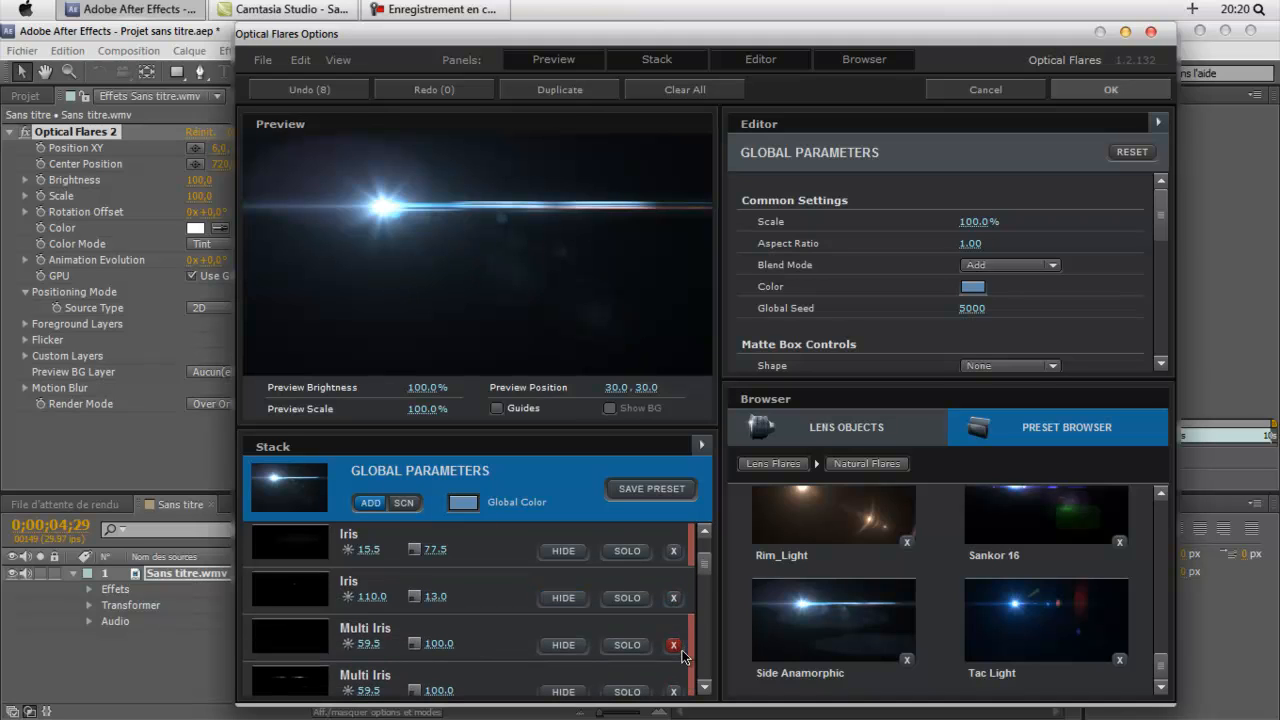
{"action": "scroll", "coordinate": [668, 598], "scroll_direction": "down", "scroll_amount": 1}
{"action": "scroll", "coordinate": [669, 598], "scroll_direction": "up", "scroll_amount": 3}
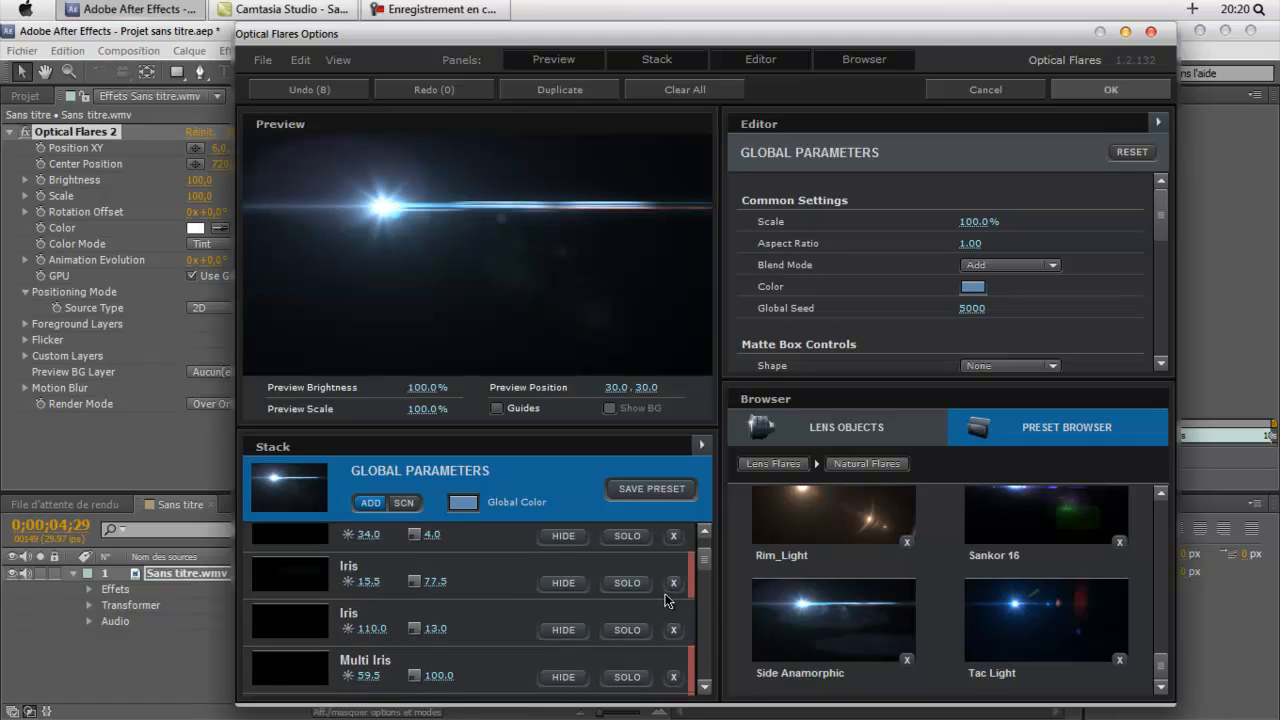
- Remove one more element from the second flare's stack, then set its global color to blue 0005FF and accept the options
{"action": "left_click", "coordinate": [673, 554]}
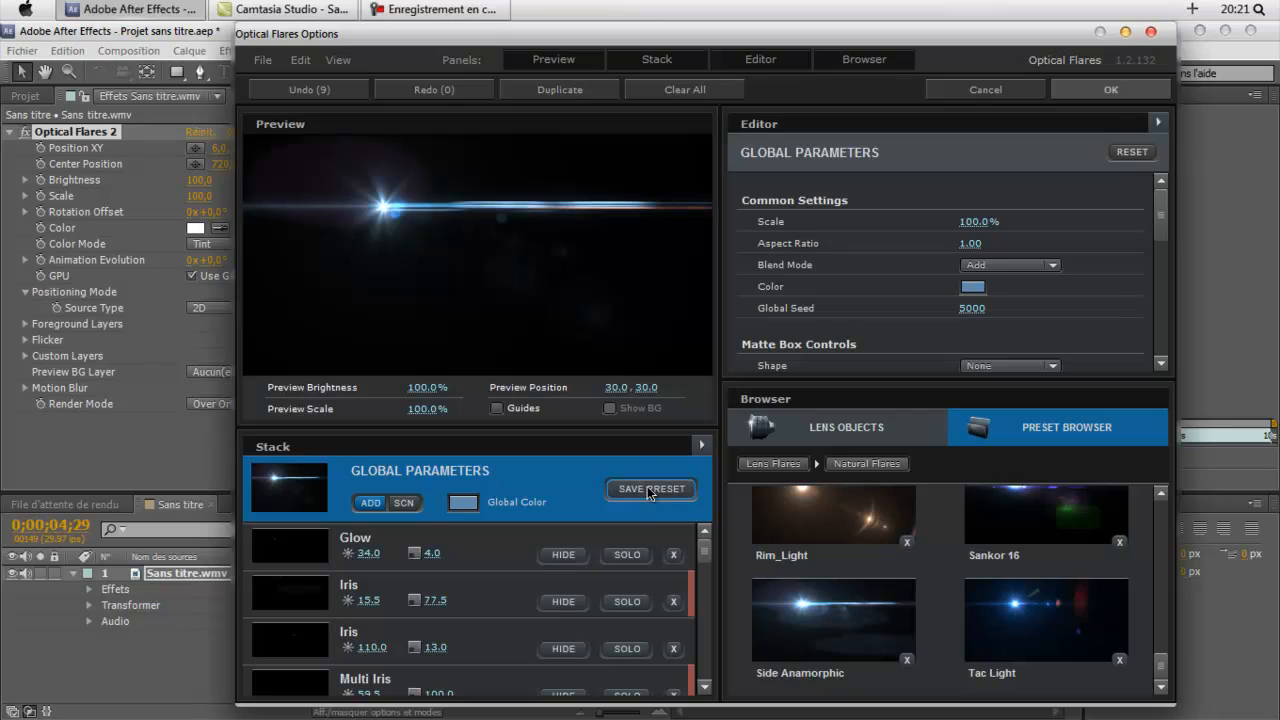
{"action": "left_click", "coordinate": [463, 502]}
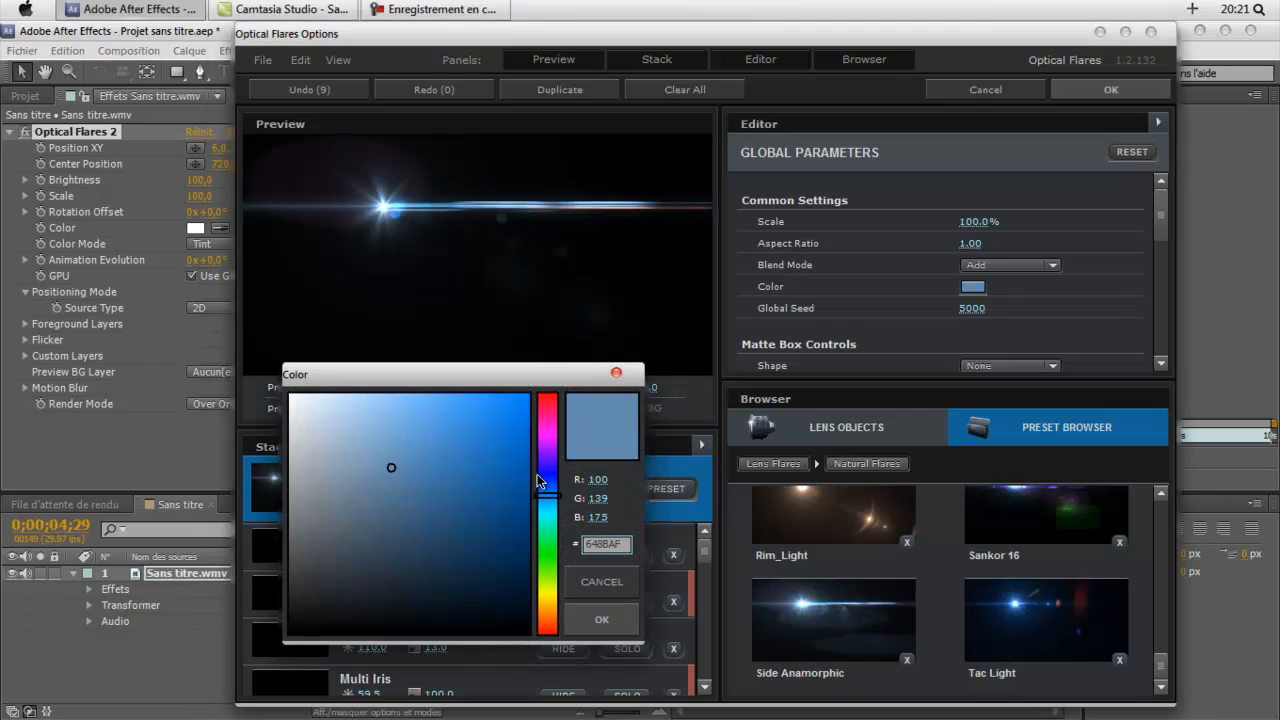
{"action": "left_click", "coordinate": [530, 396]}
{"action": "left_click", "coordinate": [551, 476]}
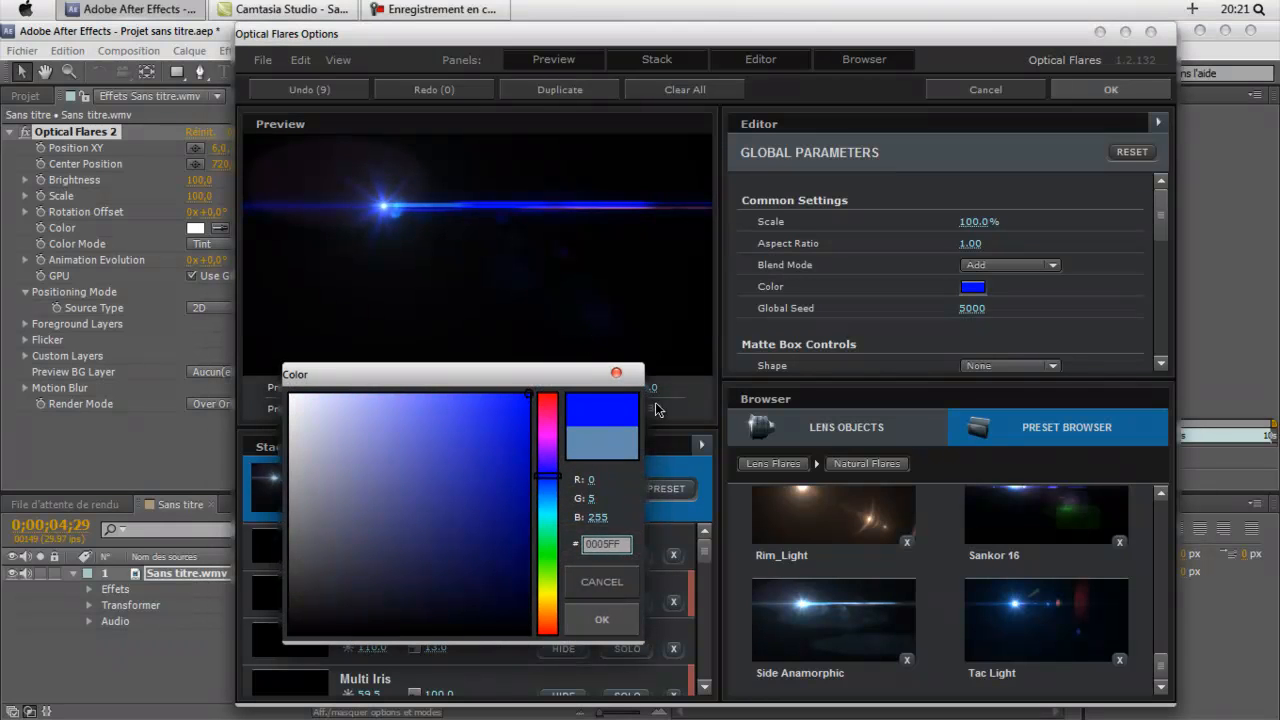
{"action": "left_click", "coordinate": [602, 619]}
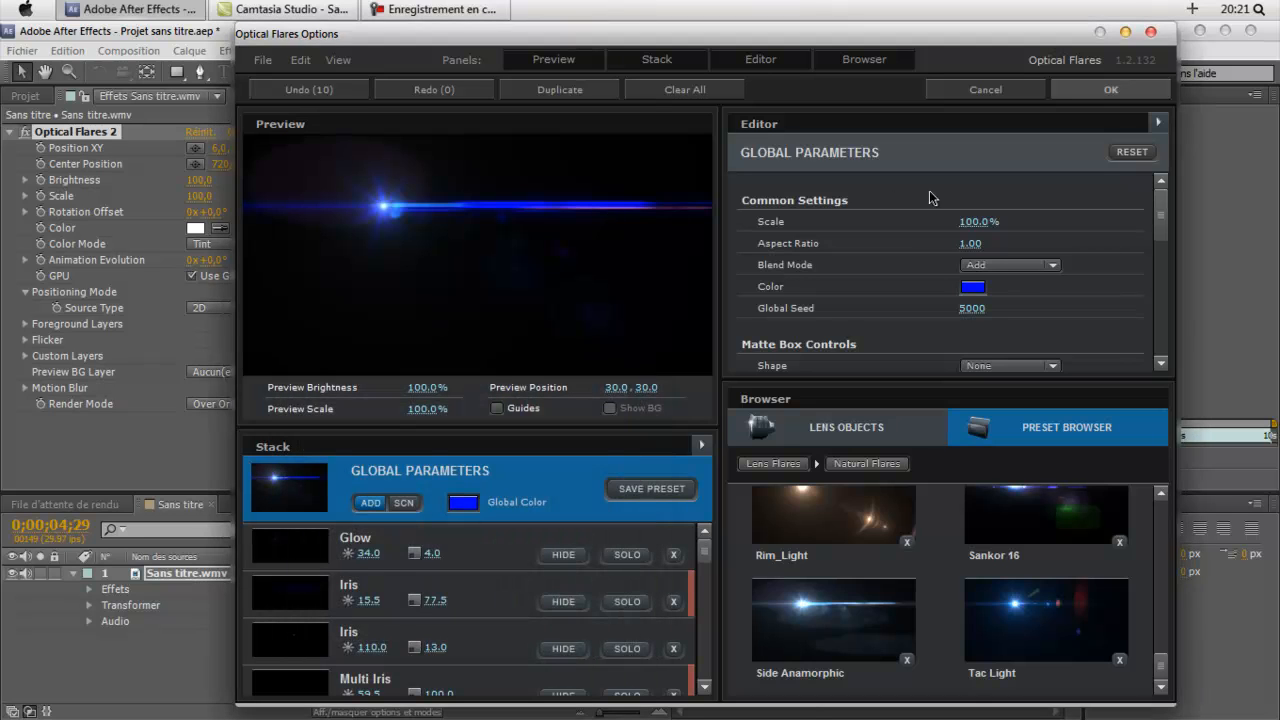
{"action": "left_click", "coordinate": [1117, 89]}
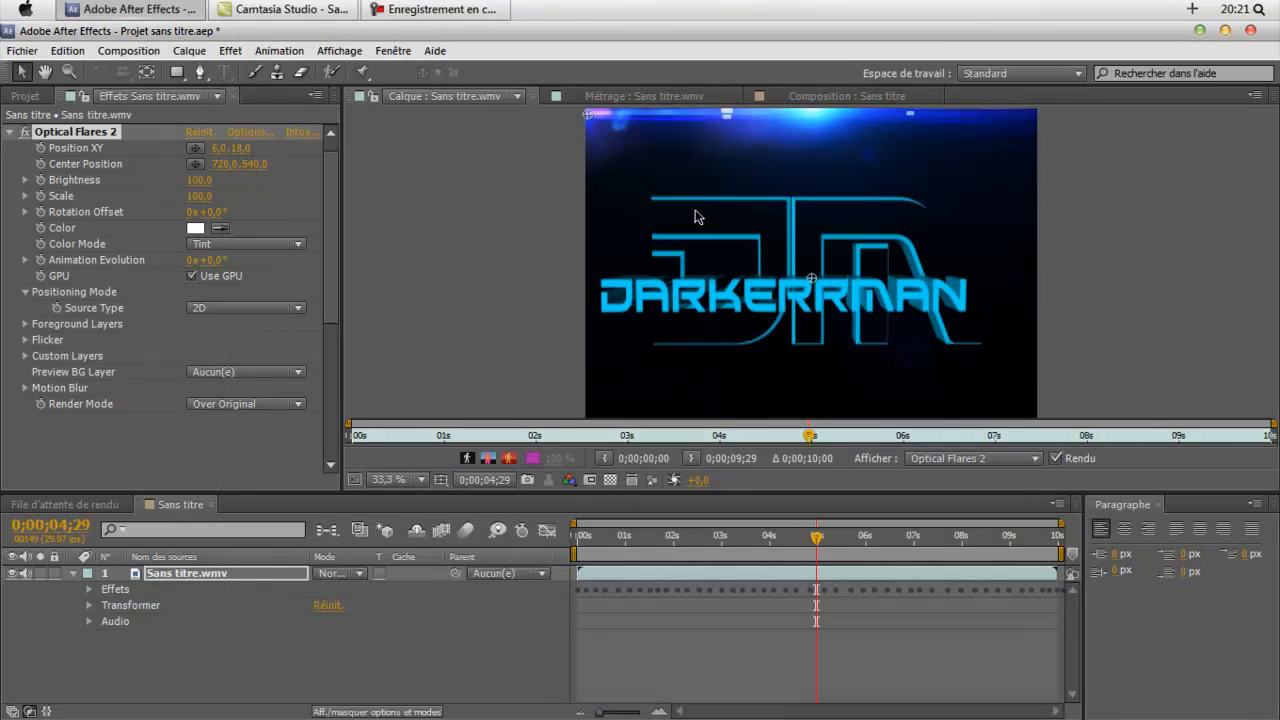
- Place the second flare's light at 15,12 in the image's upper-left corner and duplicate the Optical Flares 2 effect
{"action": "left_click_drag", "start_coordinate": [592, 118], "coordinate": [593, 118]}
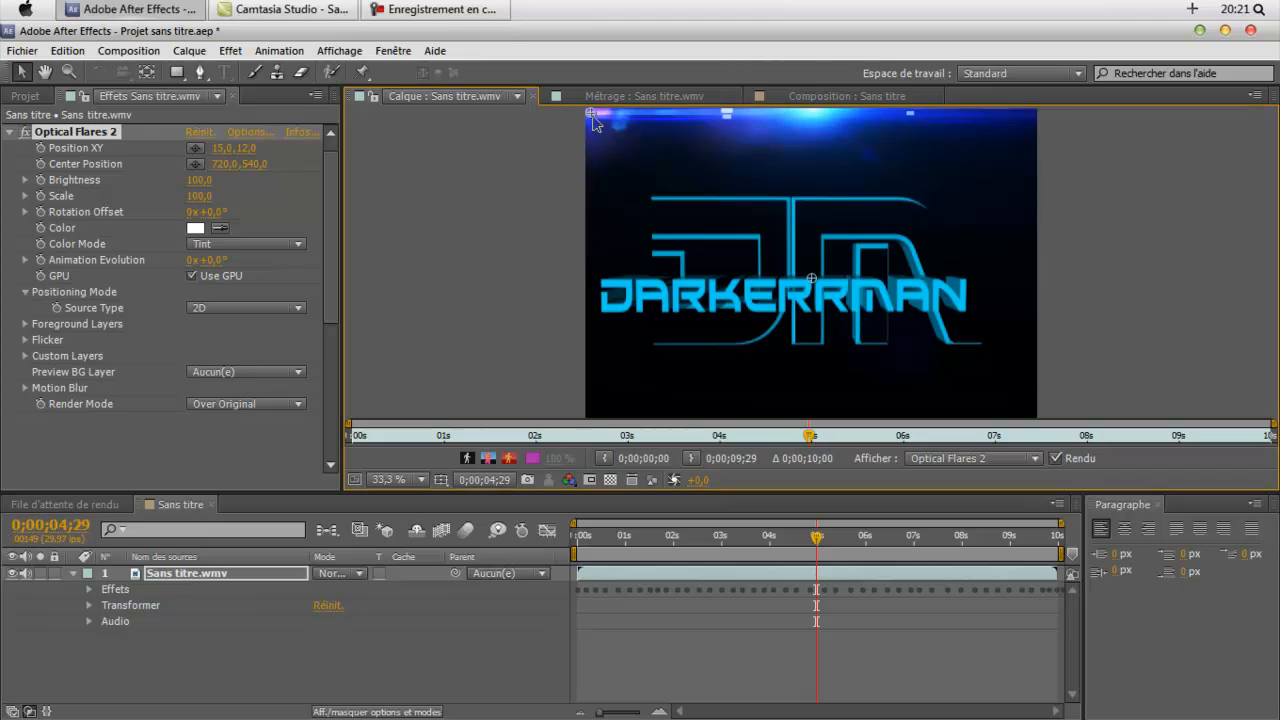
{"action": "left_click", "coordinate": [10, 132]}
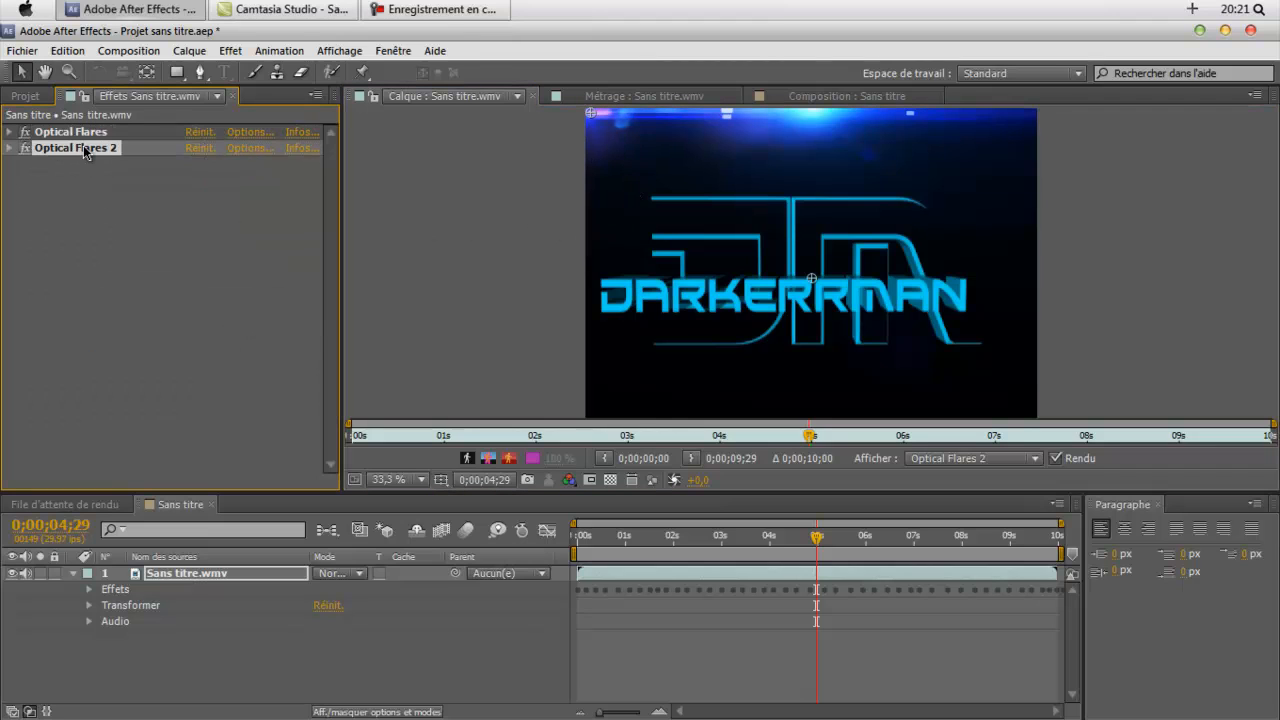
{"action": "key", "text": "ctrl+d"}
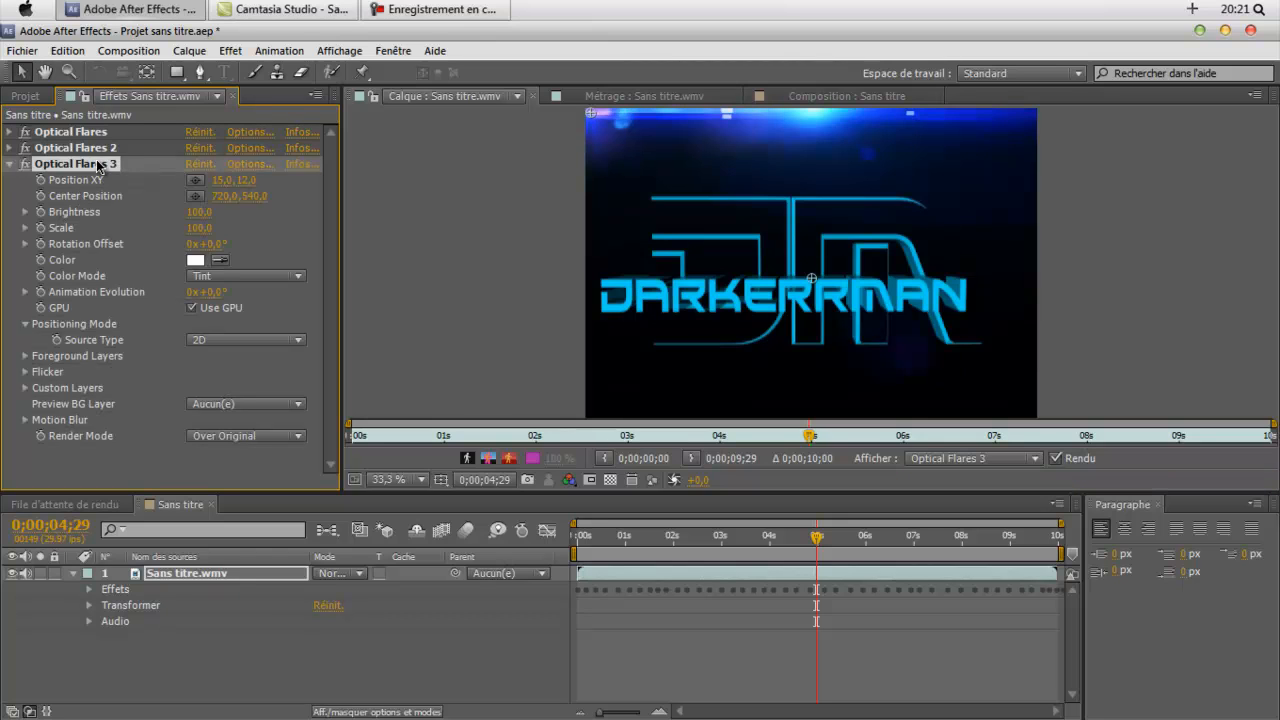
{"action": "left_click", "coordinate": [101, 150]}
{"action": "left_click", "coordinate": [105, 162]}
{"action": "left_click", "coordinate": [106, 152]}
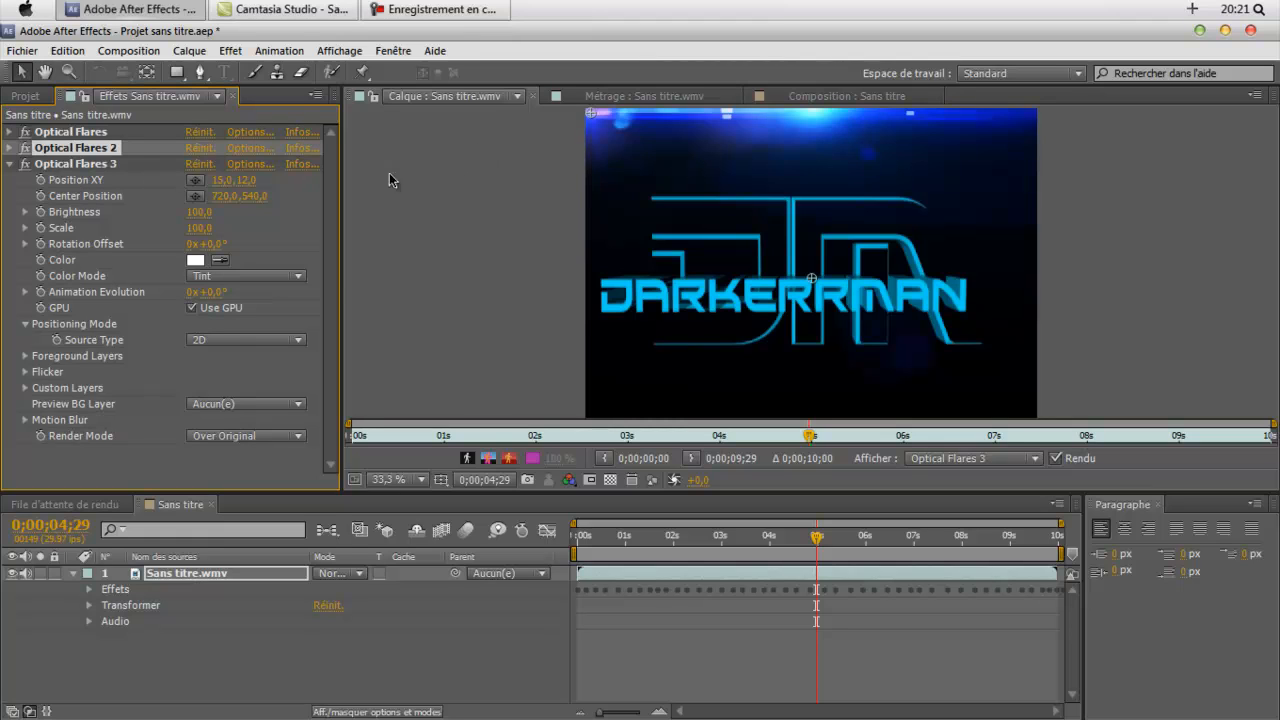
- Place the duplicated flare's light in the image's lower-right corner, at about 1419,1059
{"action": "left_click", "coordinate": [115, 166]}
{"action": "left_click", "coordinate": [667, 123]}
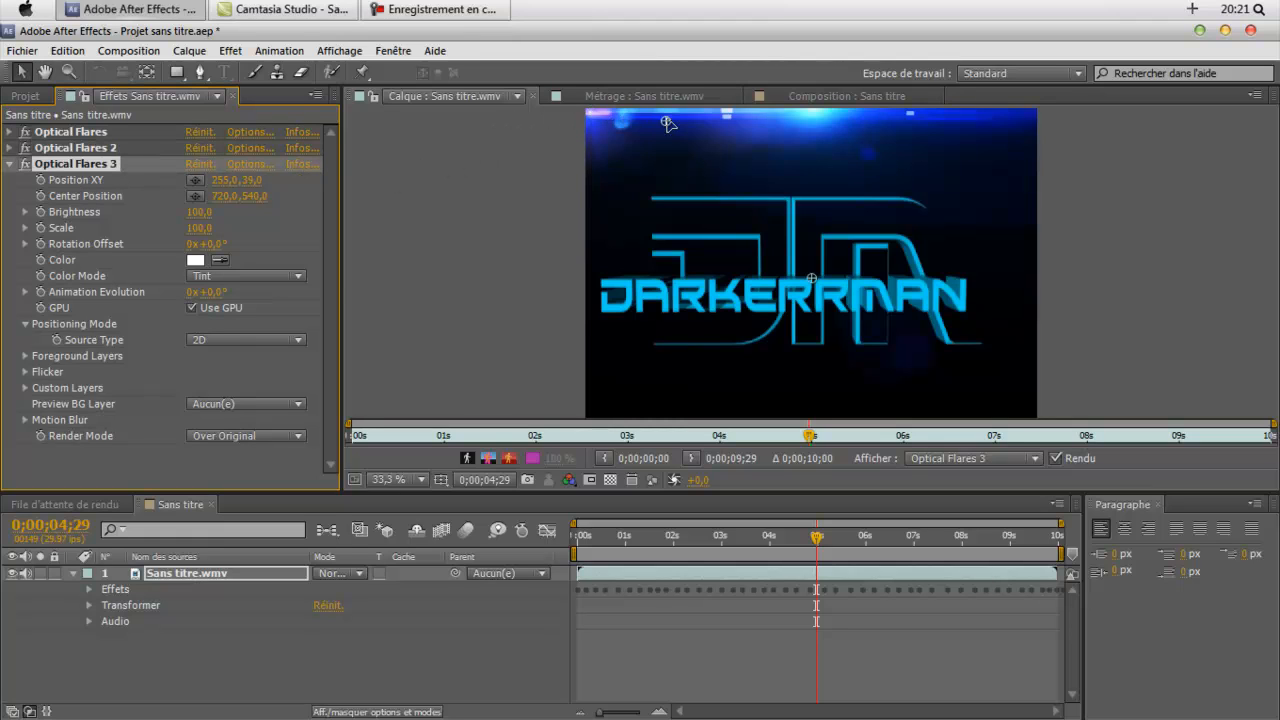
{"action": "left_click_drag", "start_coordinate": [667, 123], "coordinate": [1022, 402]}
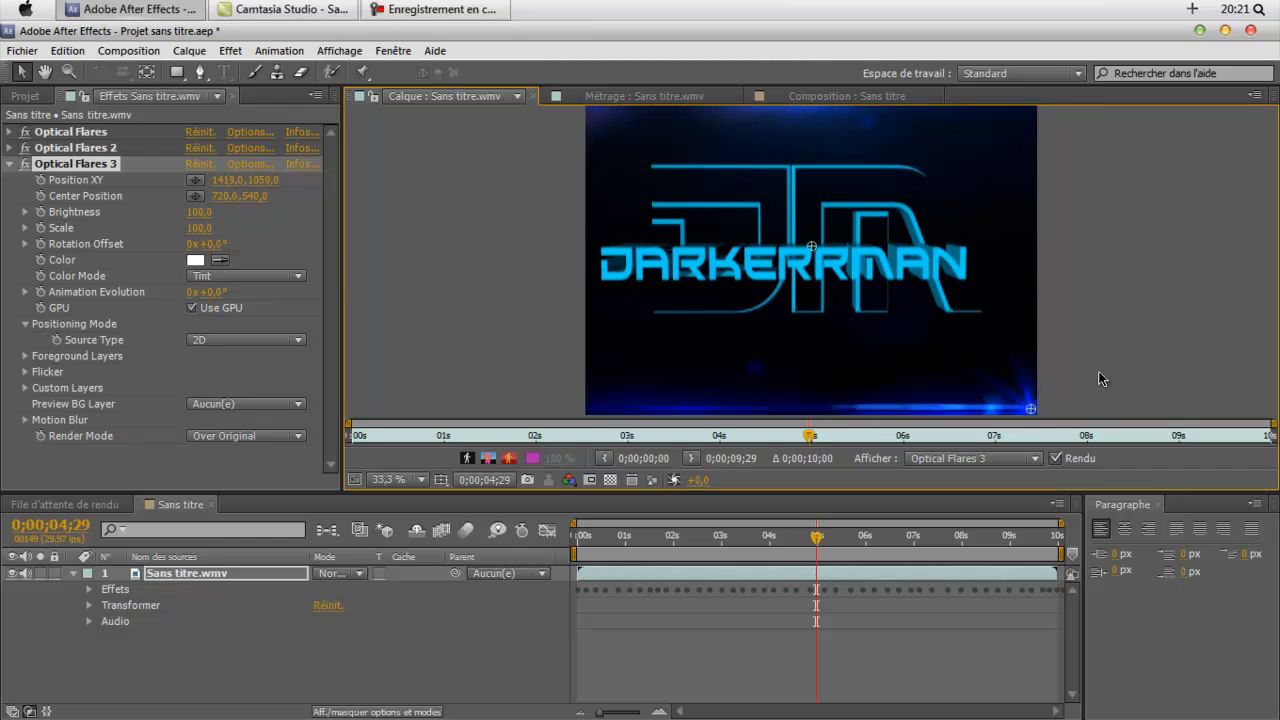
{"action": "scroll", "coordinate": [1081, 386], "scroll_direction": "up", "scroll_amount": 2}
{"action": "scroll", "coordinate": [1005, 390], "scroll_direction": "down", "scroll_amount": 5}
{"action": "scroll", "coordinate": [1006, 361], "scroll_direction": "up", "scroll_amount": 2}
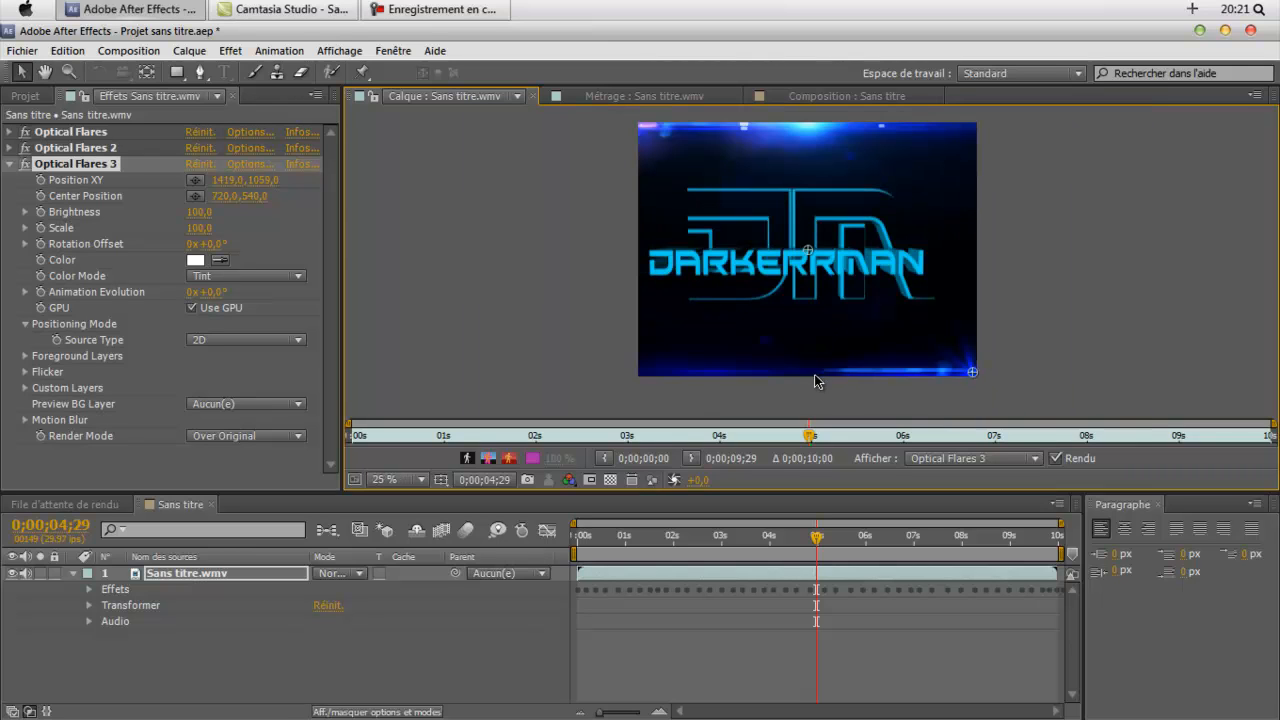
- Move the third flare's center position to about 1412,32 in the upper-right corner and lower its light to about 1419,1075
{"action": "left_click_drag", "start_coordinate": [807, 250], "coordinate": [969, 141]}
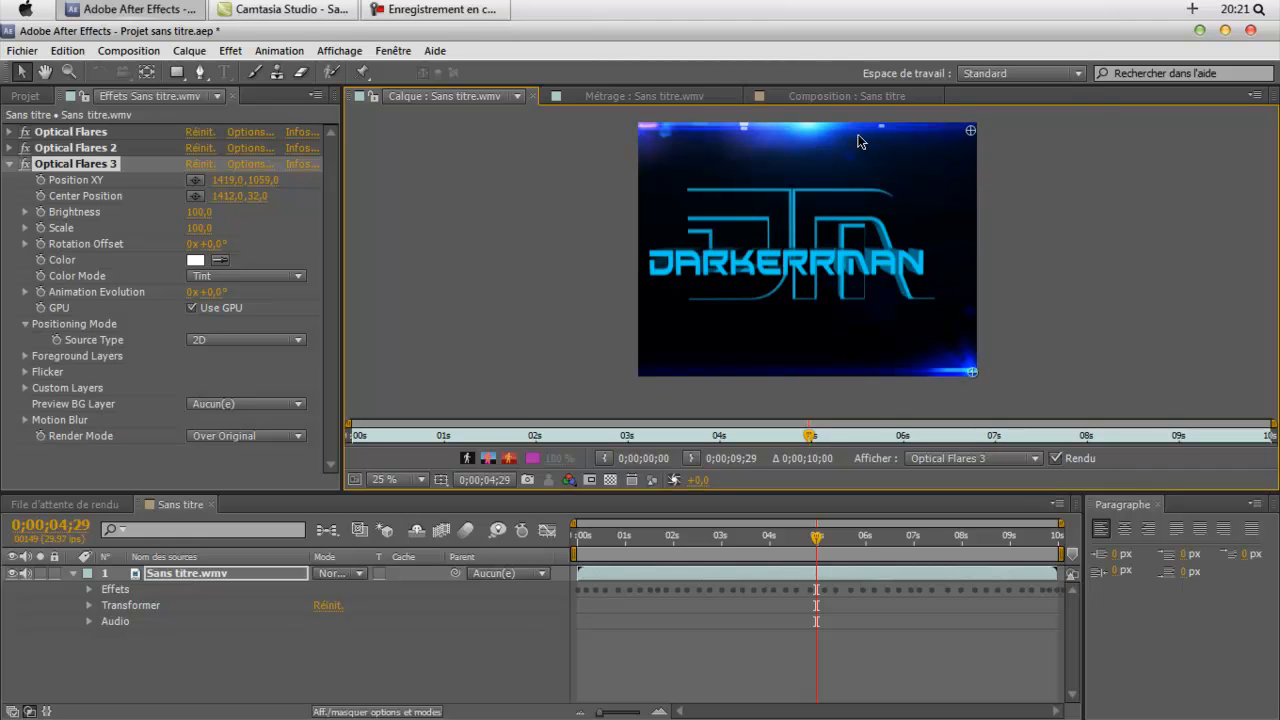
{"action": "left_click", "coordinate": [100, 149]}
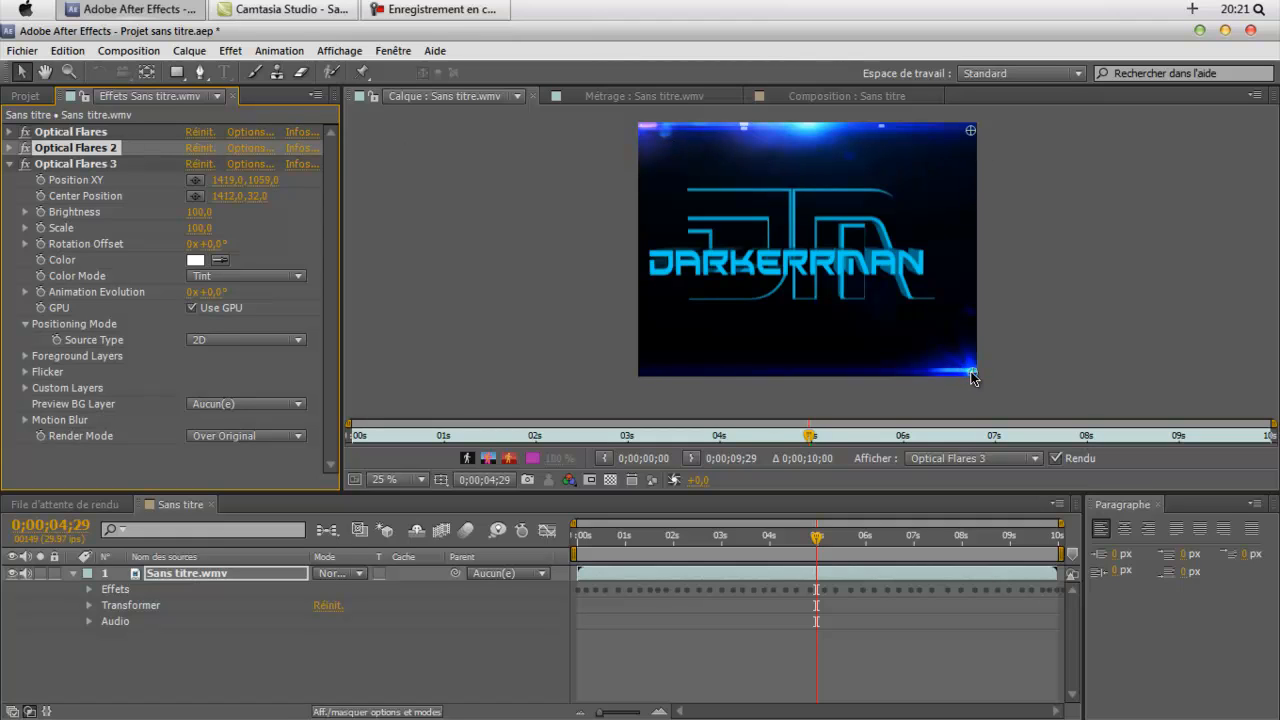
{"action": "left_click_drag", "start_coordinate": [973, 376], "coordinate": [976, 364]}
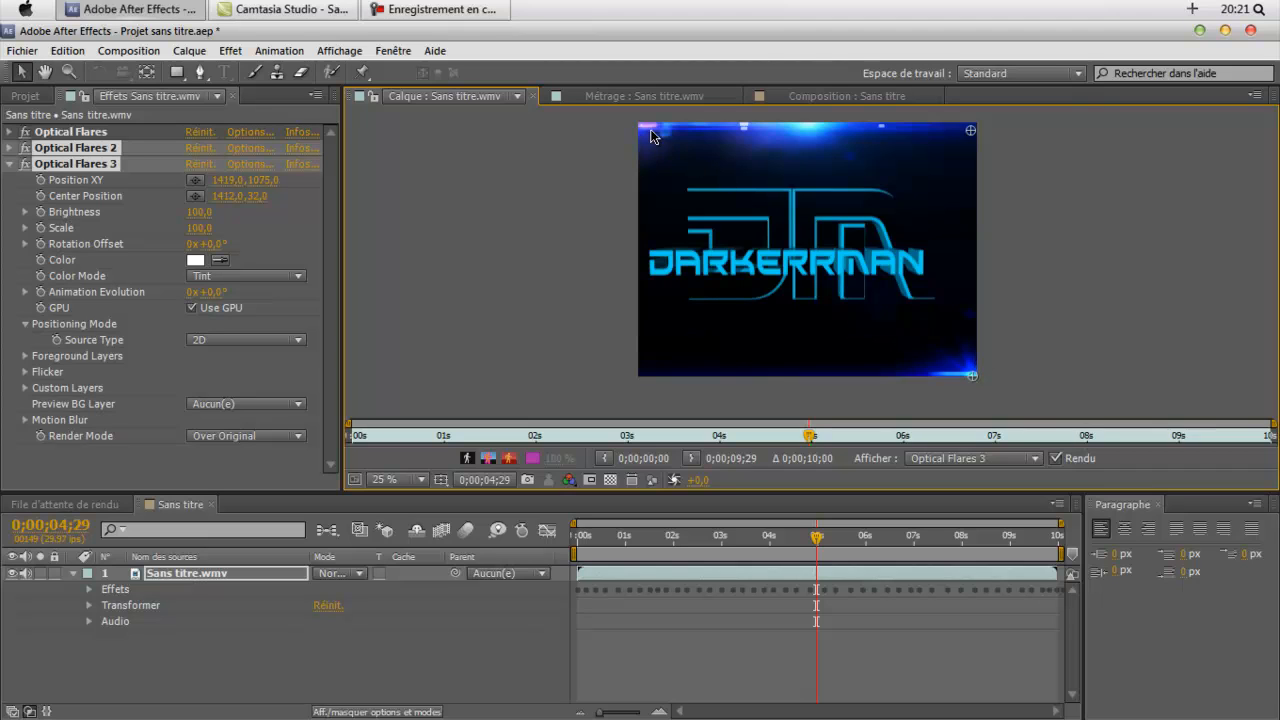
- Move the third flare's center position to about 1444,388, just beyond the image's right edge
{"action": "left_click", "coordinate": [76, 150]}
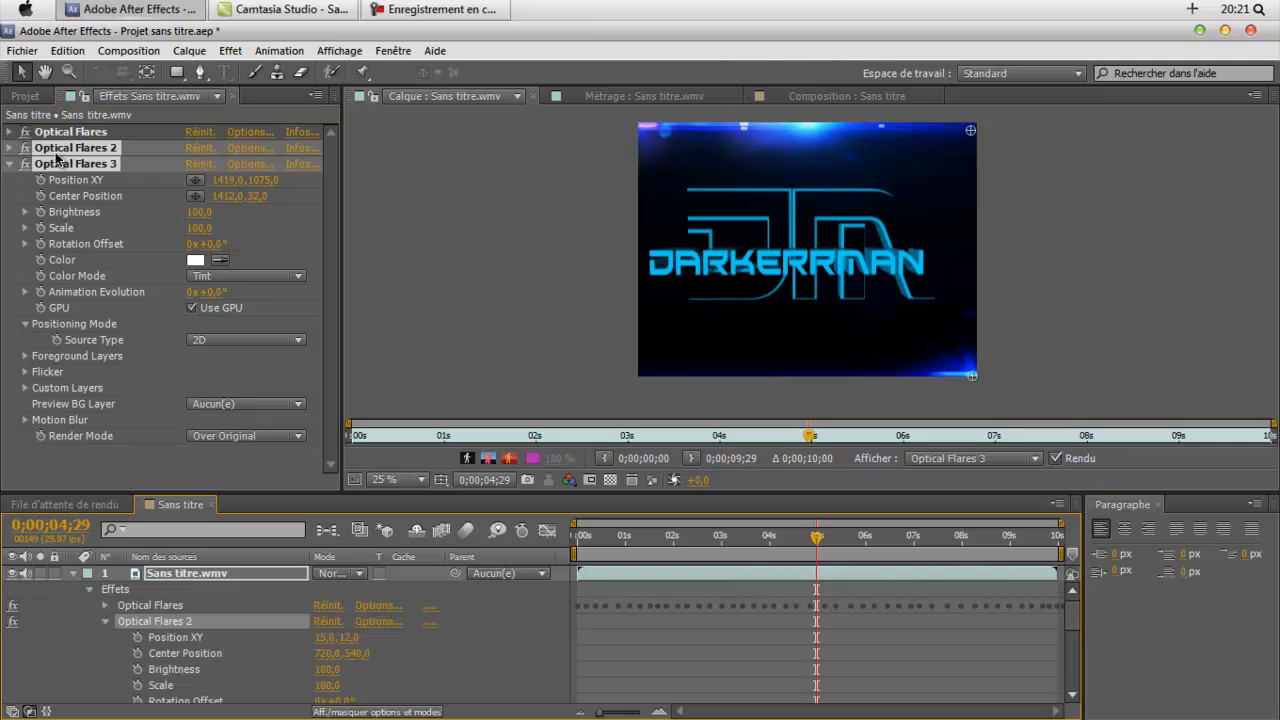
{"action": "left_click", "coordinate": [9, 163]}
{"action": "left_click", "coordinate": [9, 147]}
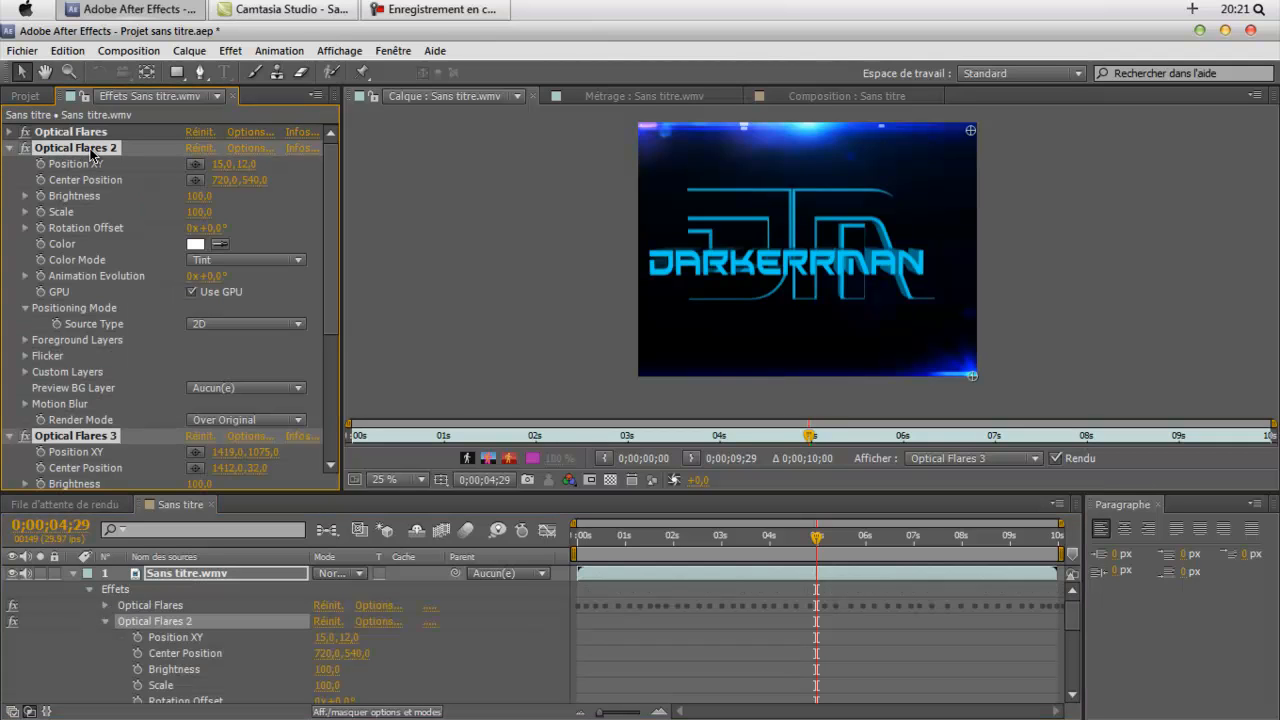
{"action": "left_click_drag", "start_coordinate": [968, 132], "coordinate": [979, 215]}
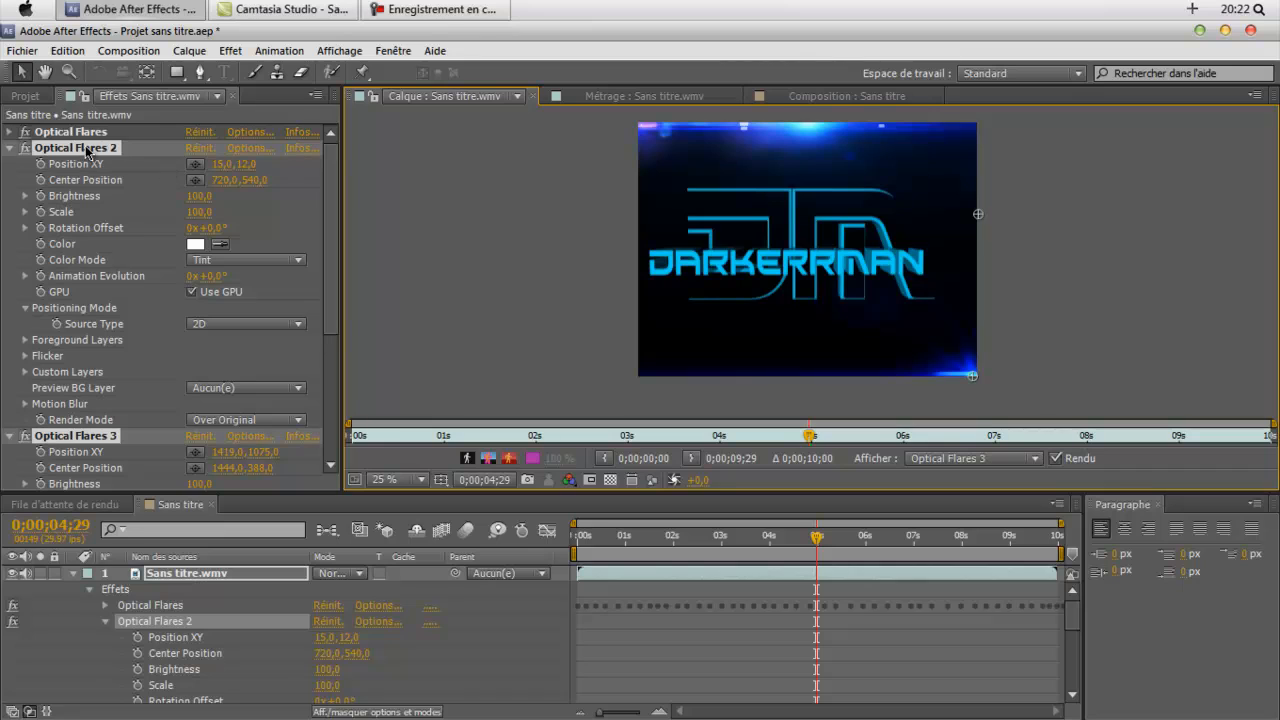
- Collapse the settings of Optical Flares 2 and Optical Flares 3 in the effect list, and those of Optical Flares 2 in the timeline
{"action": "left_click", "coordinate": [9, 147]}
{"action": "left_click", "coordinate": [9, 164]}
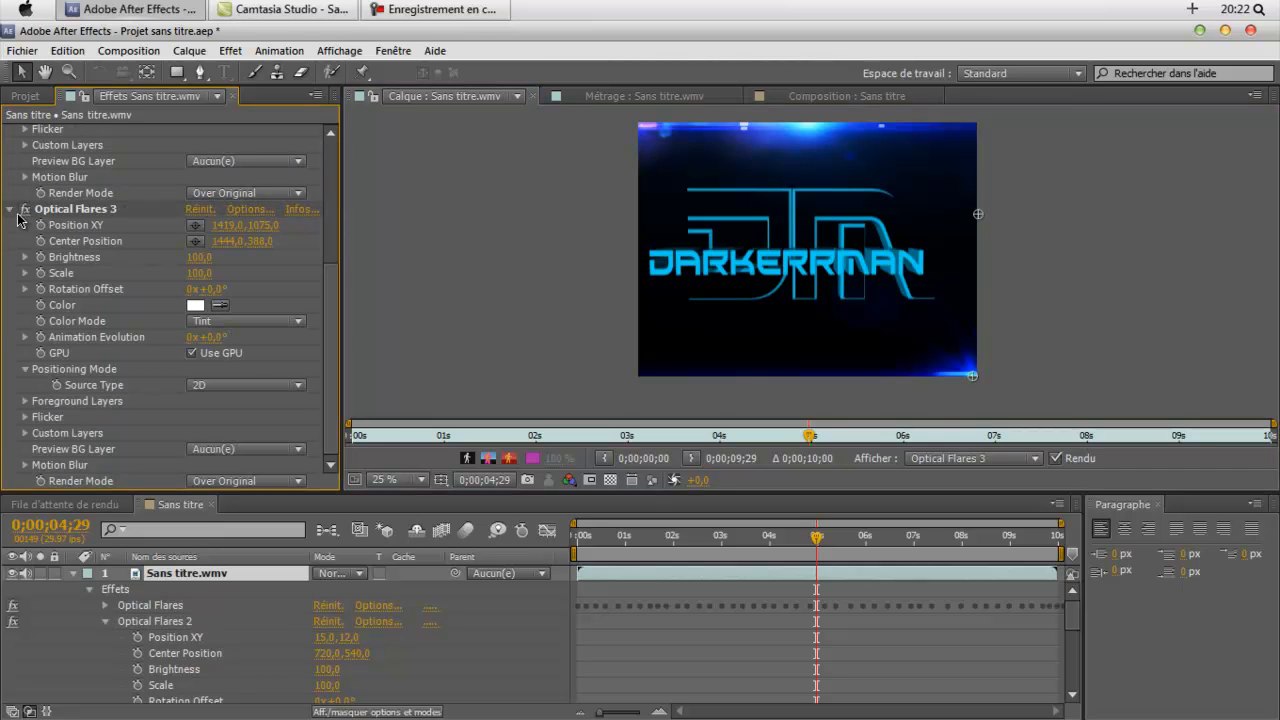
{"action": "left_click", "coordinate": [10, 209]}
{"action": "left_click", "coordinate": [66, 135]}
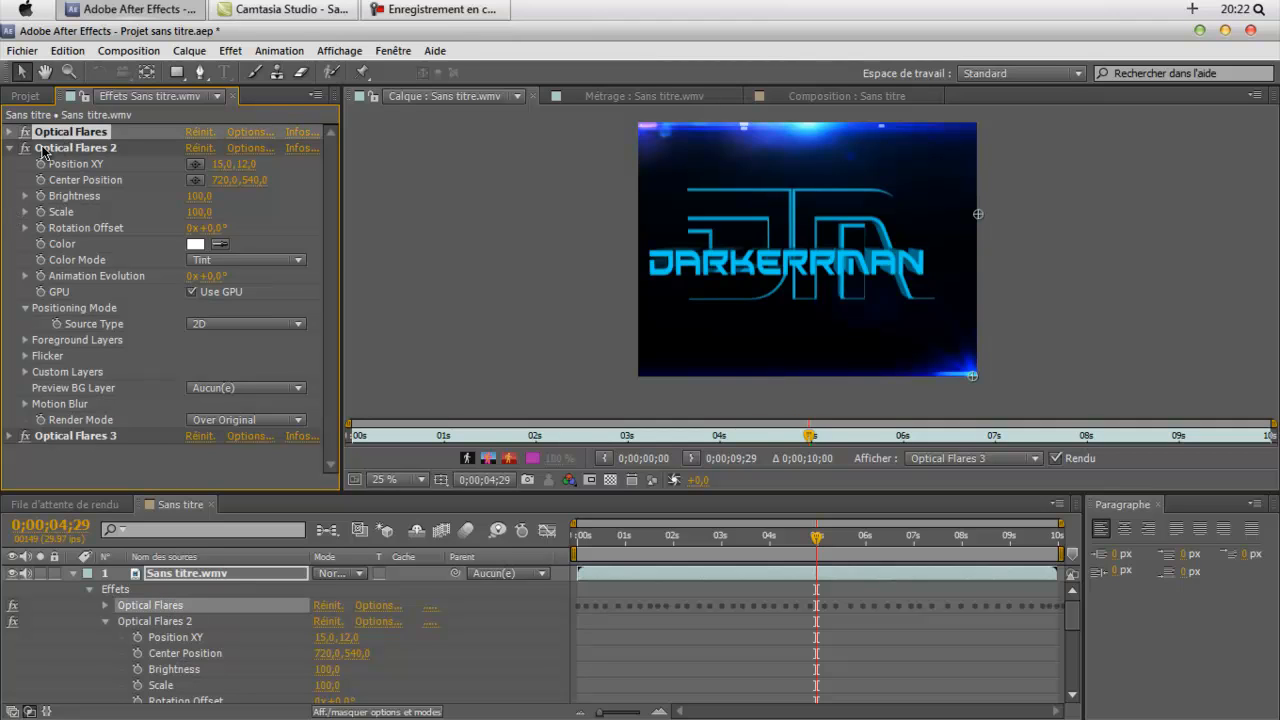
{"action": "left_click", "coordinate": [46, 150]}
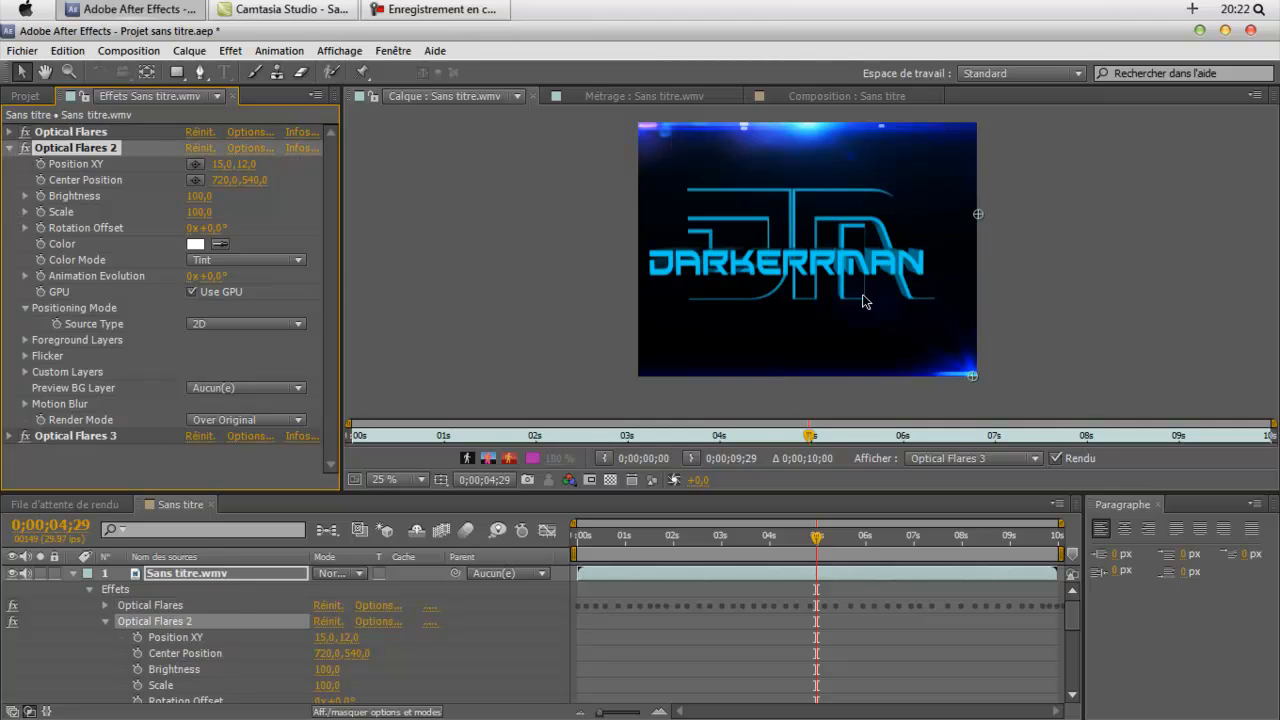
{"action": "left_click", "coordinate": [11, 148]}
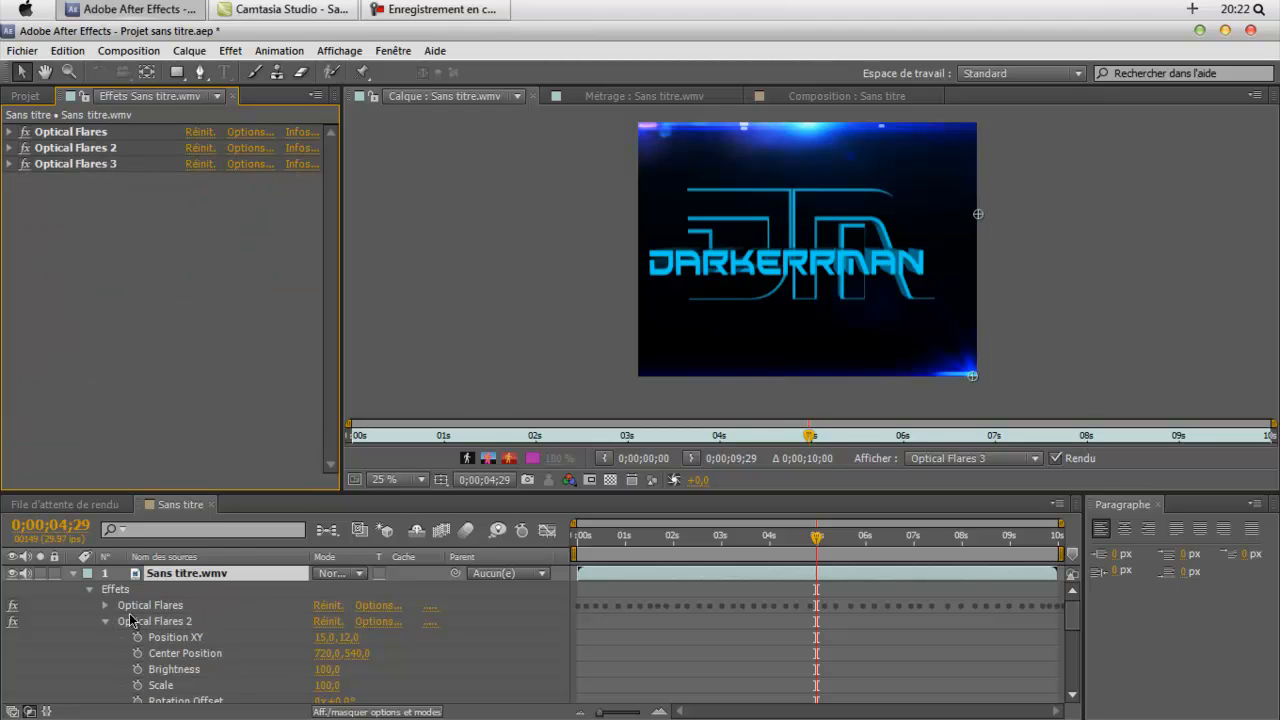
{"action": "left_click", "coordinate": [130, 620]}
{"action": "scroll", "coordinate": [150, 620], "scroll_direction": "down", "scroll_amount": 10}
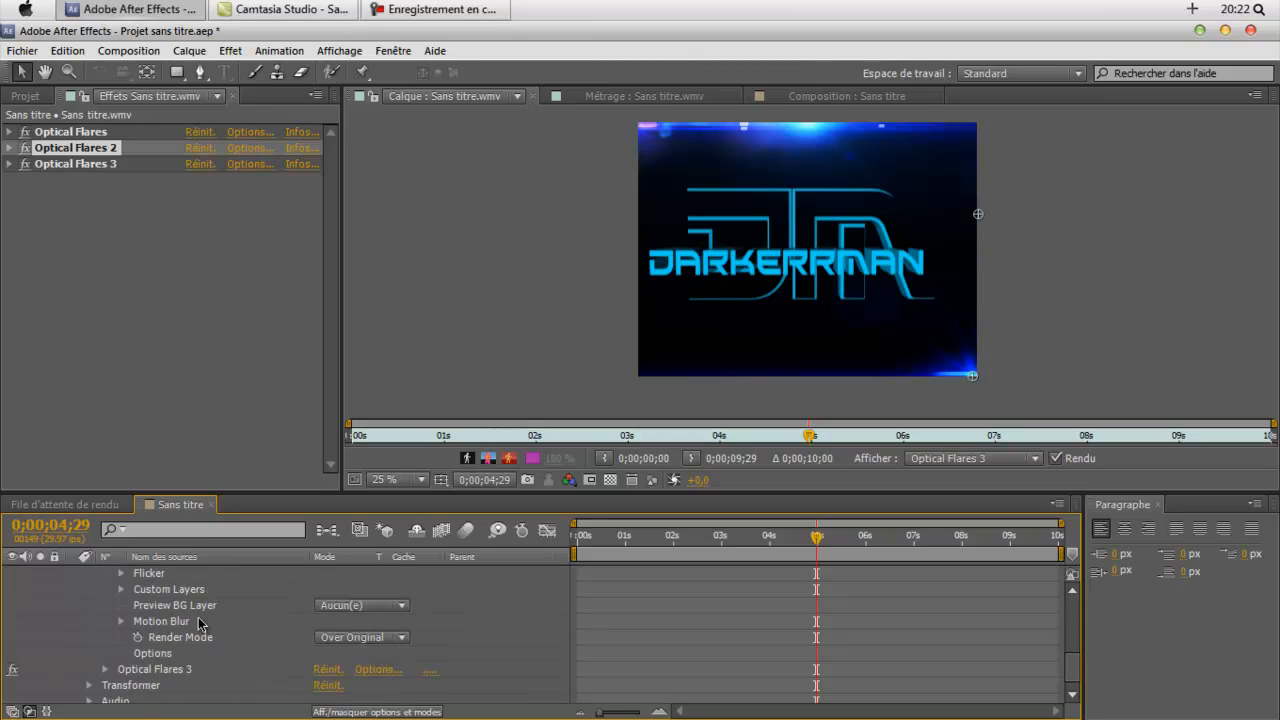
{"action": "scroll", "coordinate": [199, 623], "scroll_direction": "up", "scroll_amount": 10}
{"action": "left_click", "coordinate": [104, 573]}
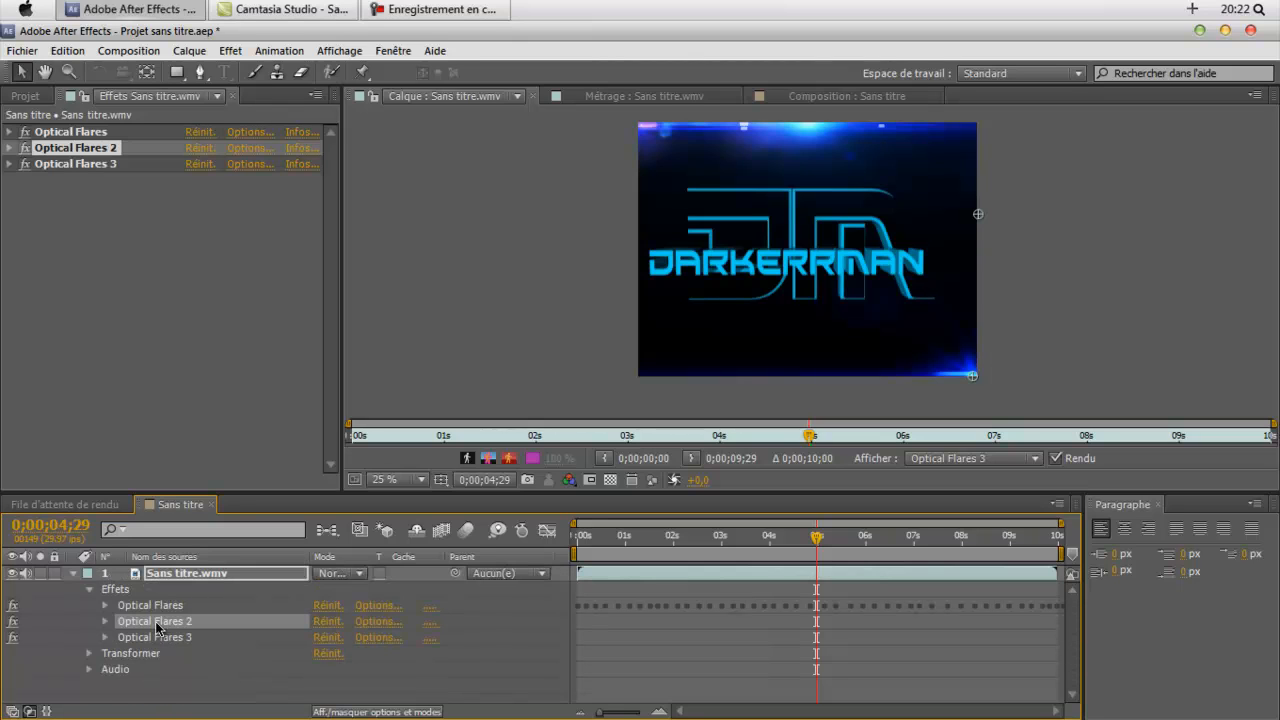
- Enable Brightness and Position XY keyframes for Optical Flares 2 at 0;00;04;29, with Brightness set to 0
{"action": "left_click", "coordinate": [107, 620]}
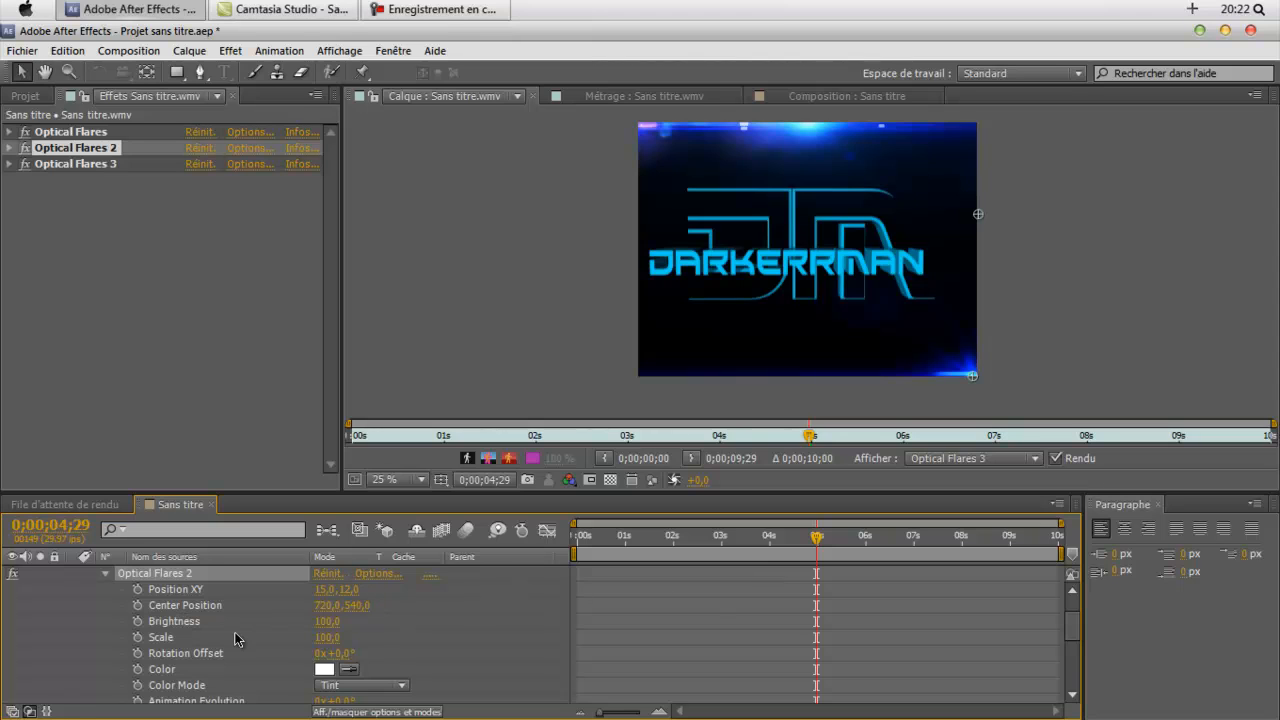
{"action": "left_click", "coordinate": [138, 621]}
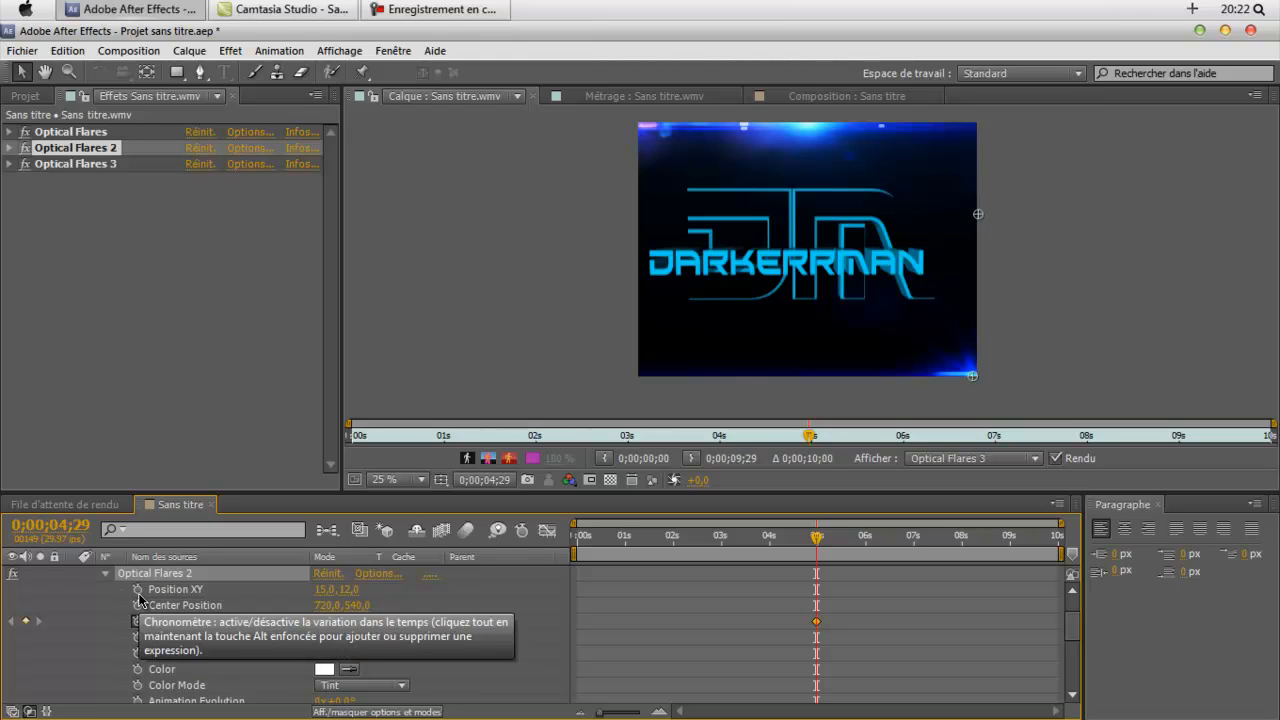
{"action": "left_click", "coordinate": [138, 589]}
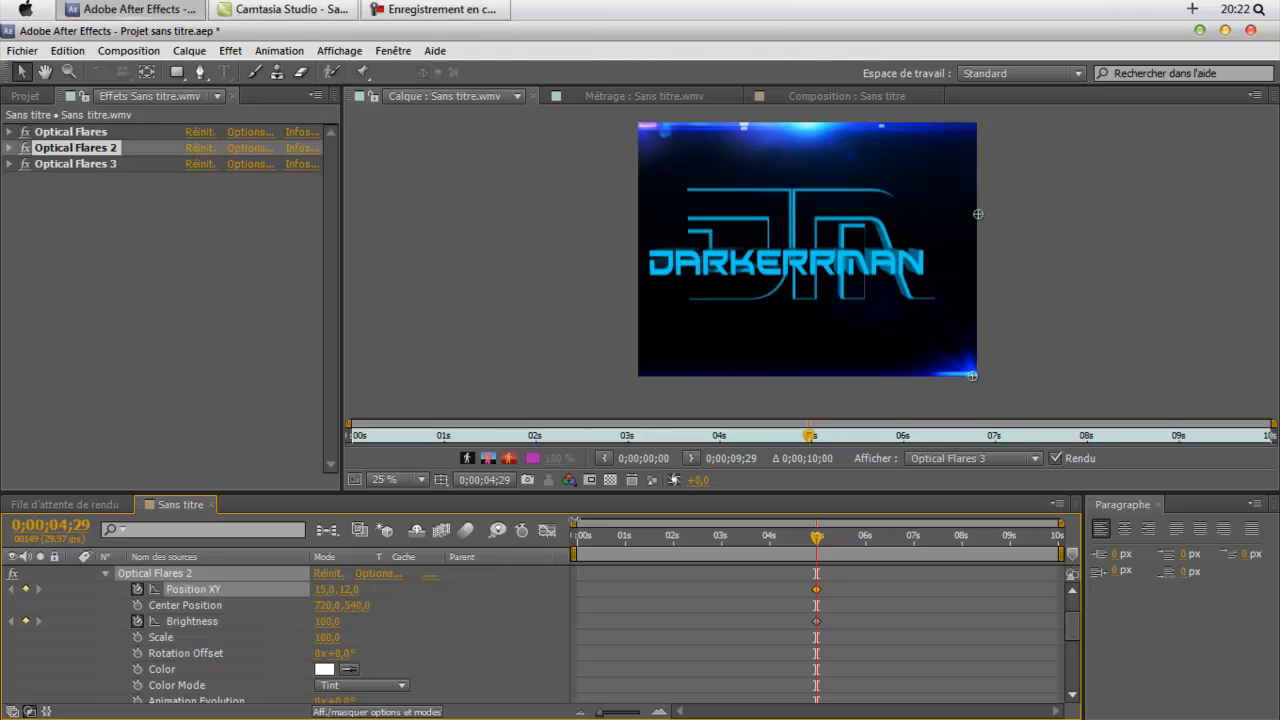
{"action": "left_click_drag", "start_coordinate": [328, 624], "coordinate": [291, 632]}
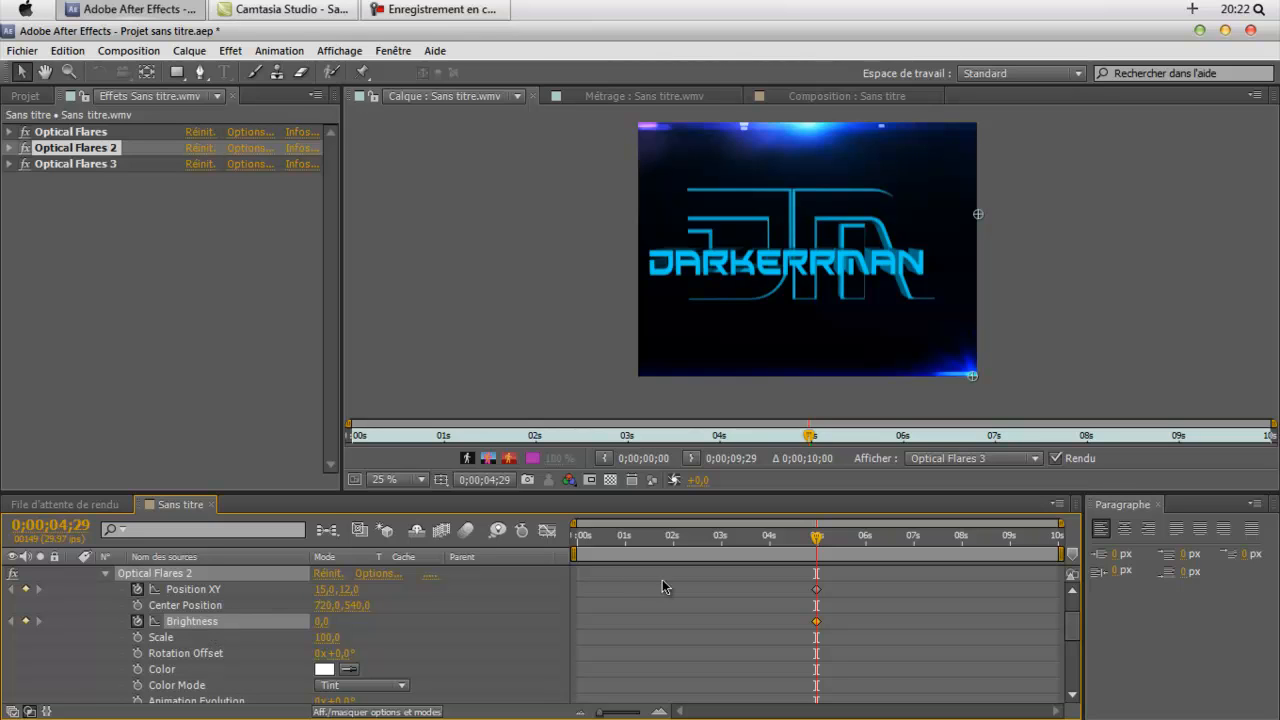
{"action": "left_click", "coordinate": [106, 577]}
- Enable Brightness and Position XY keyframes for Optical Flares 3 at 0;00;04;29, with Brightness set to 0
{"action": "left_click", "coordinate": [106, 637]}
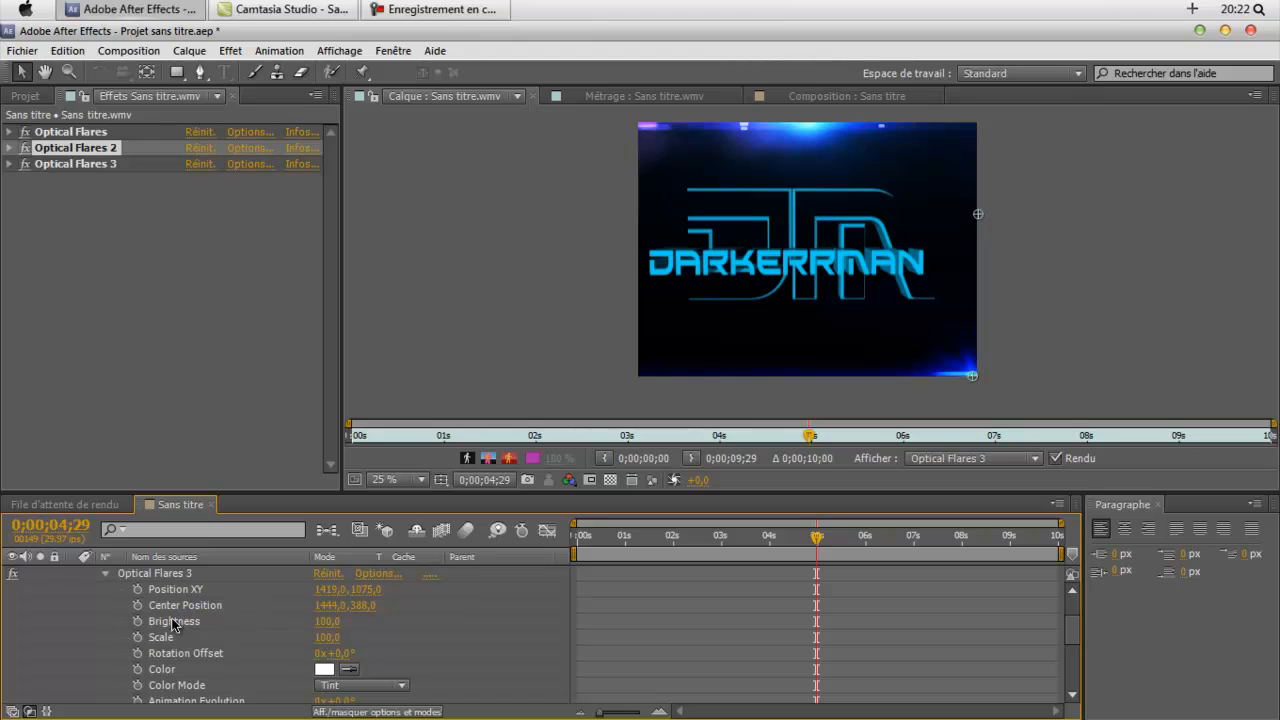
{"action": "left_click", "coordinate": [137, 621]}
{"action": "left_click", "coordinate": [137, 589]}
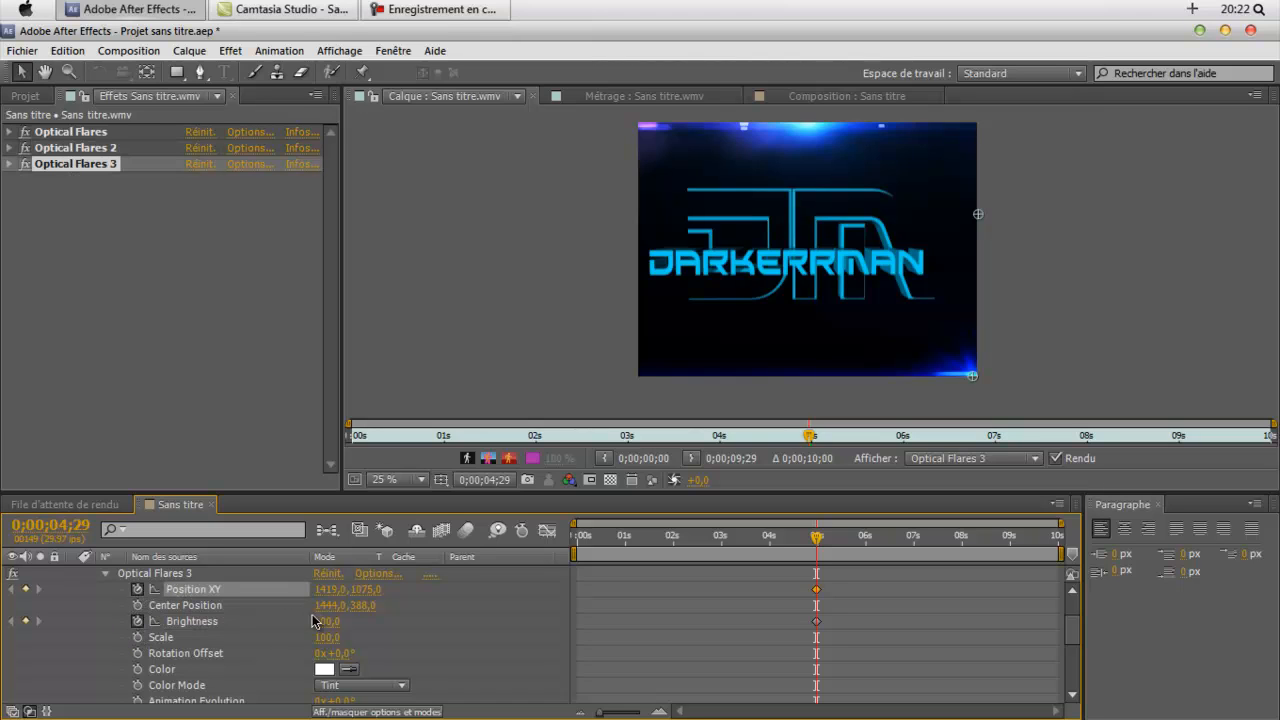
{"action": "left_click", "coordinate": [322, 621]}
{"action": "type", "text": "0"}
{"action": "key", "text": "Return"}
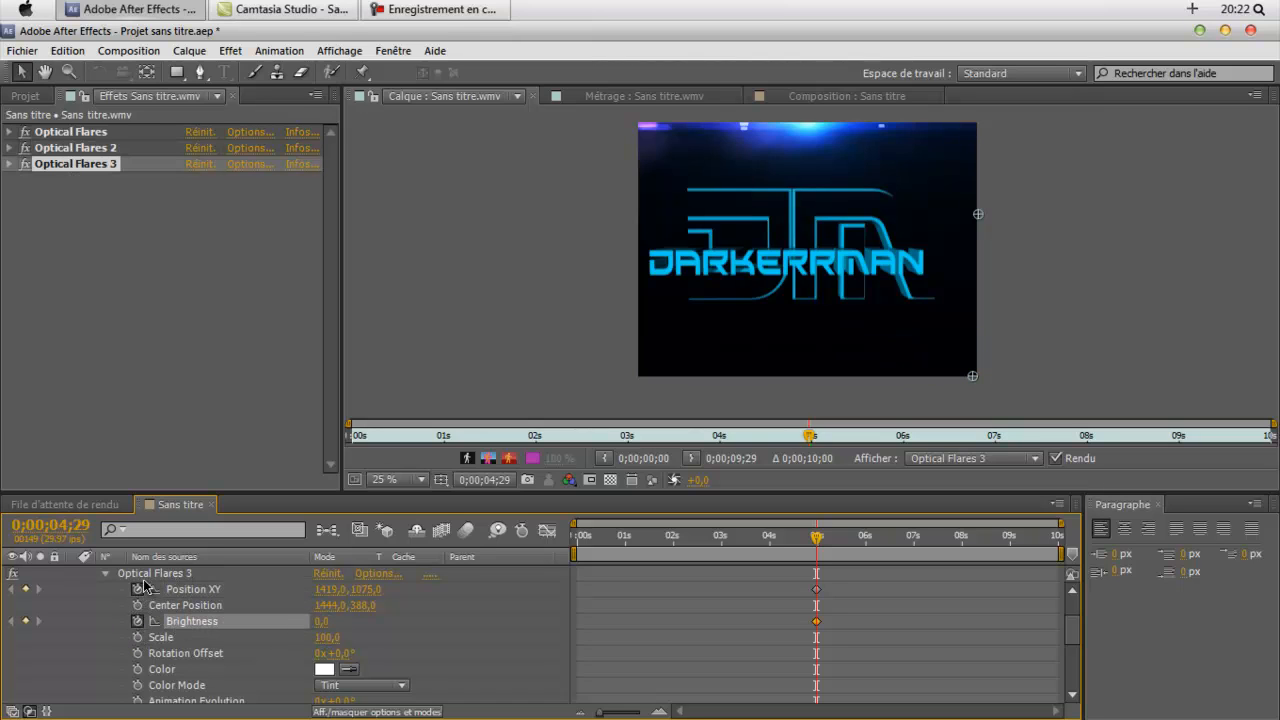
{"action": "left_click", "coordinate": [106, 574]}
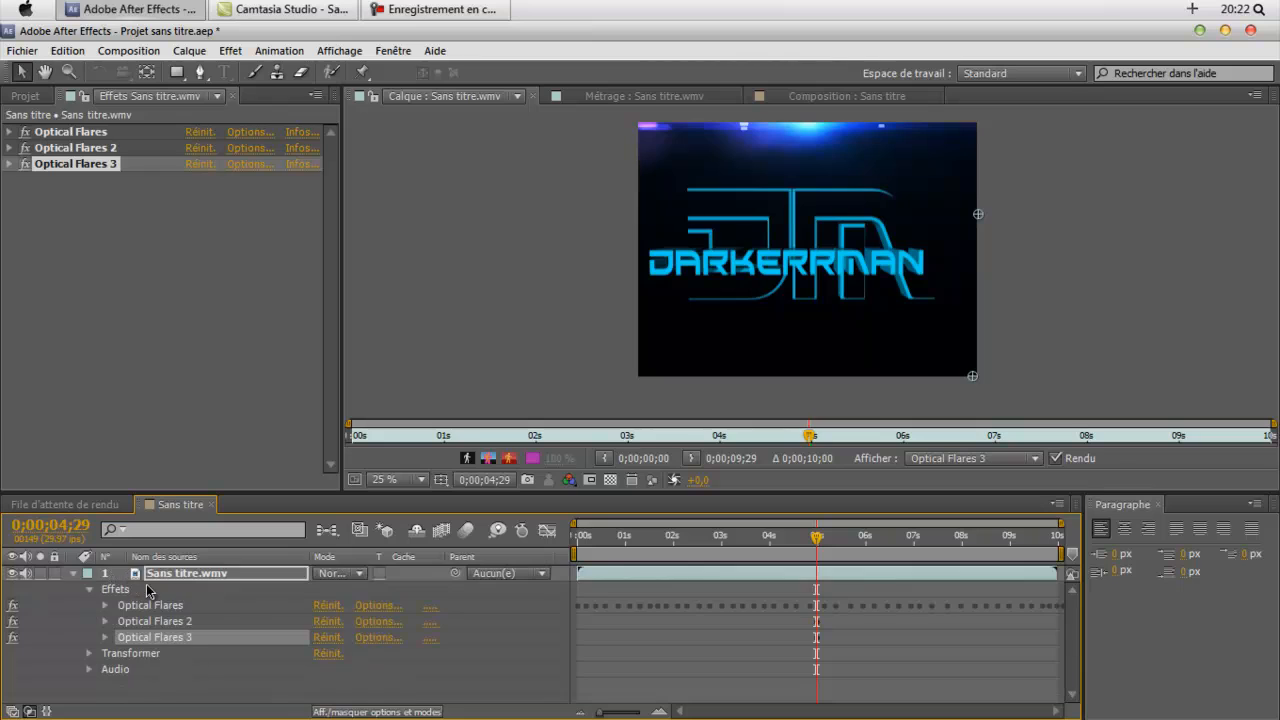
- Add a Brightness keyframe of 100 for Optical Flares 2 at 0;00;05;04 and collapse its settings in the timeline
{"action": "left_click", "coordinate": [114, 623]}
{"action": "left_click", "coordinate": [106, 621]}
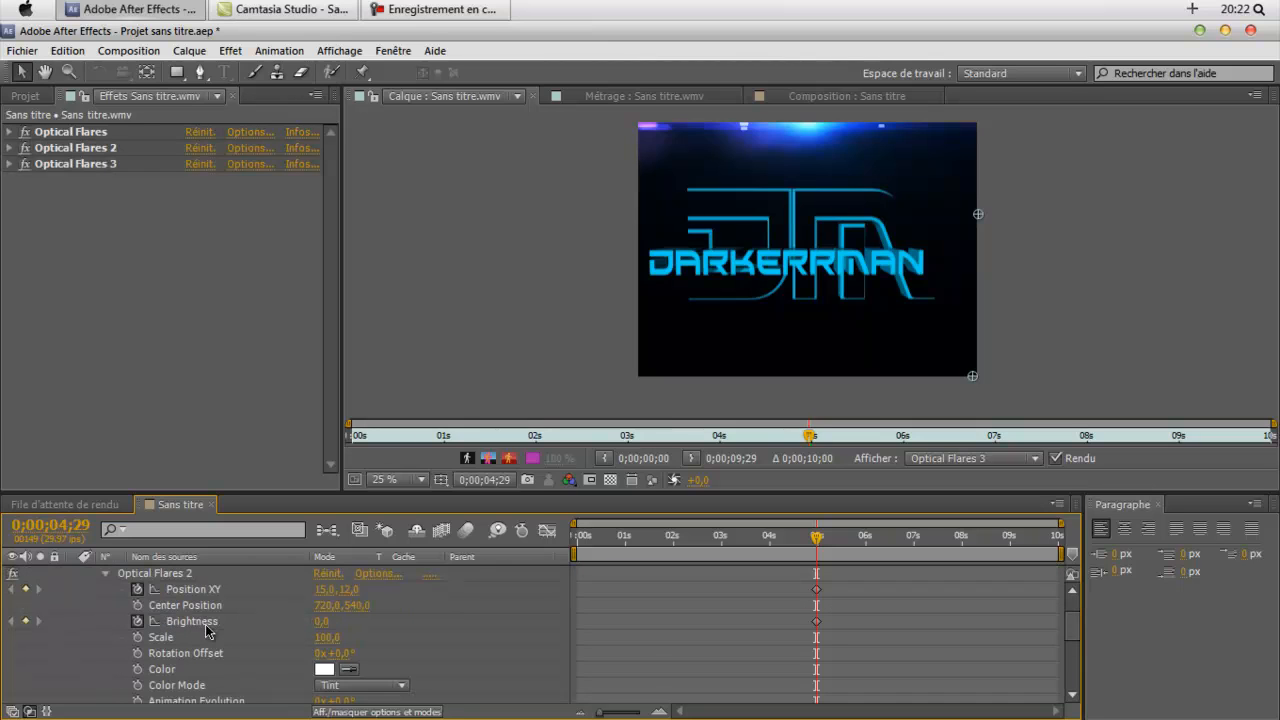
{"action": "left_click", "coordinate": [200, 590]}
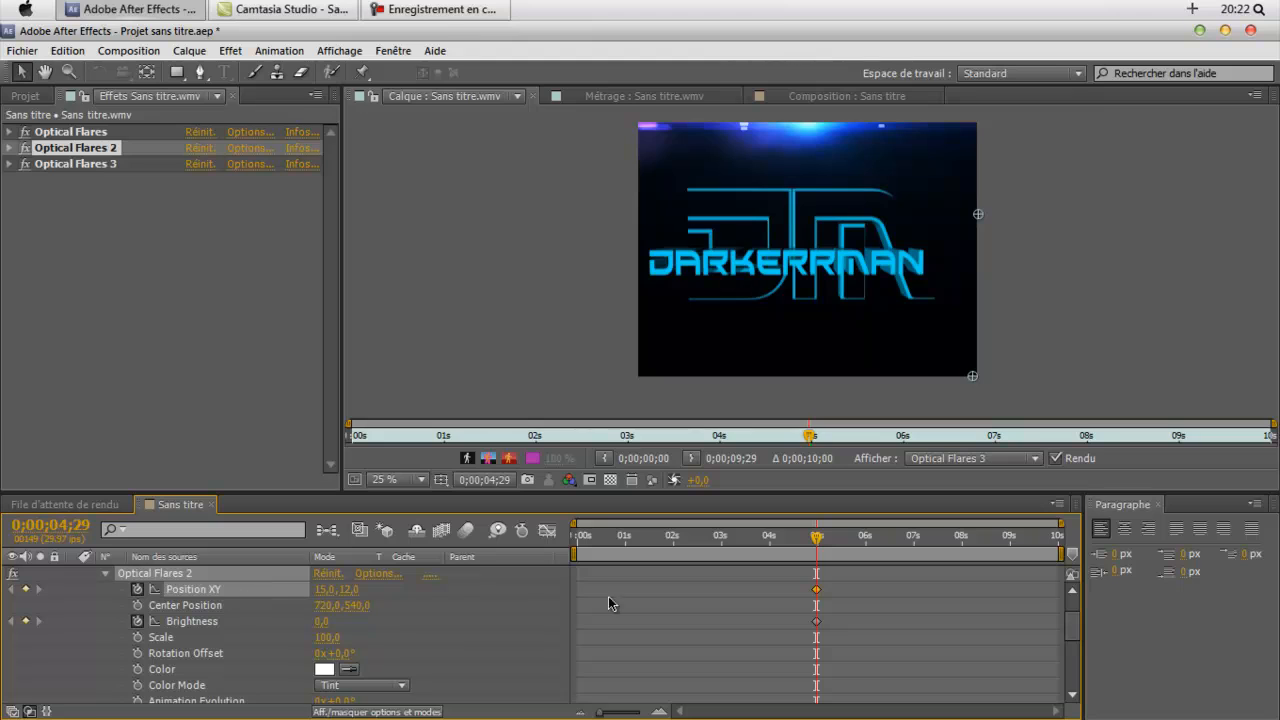
{"action": "left_click_drag", "start_coordinate": [818, 541], "coordinate": [824, 541]}
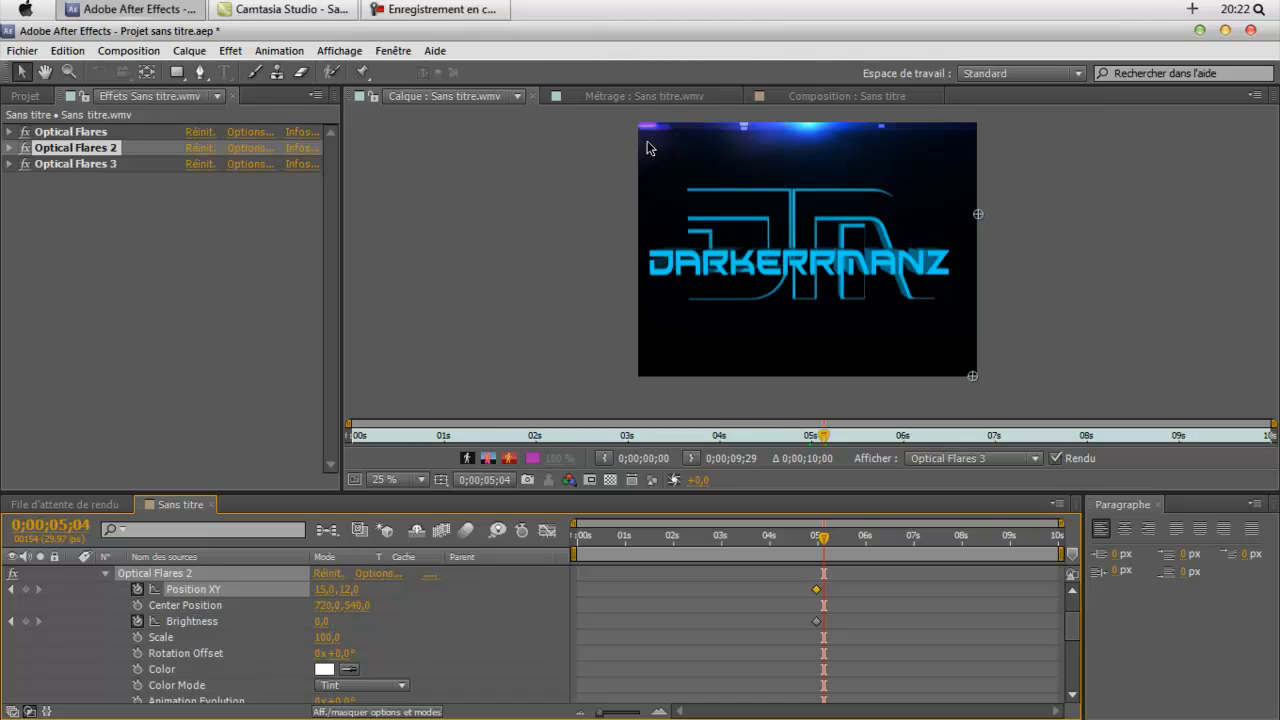
{"action": "left_click_drag", "start_coordinate": [320, 622], "coordinate": [343, 629]}
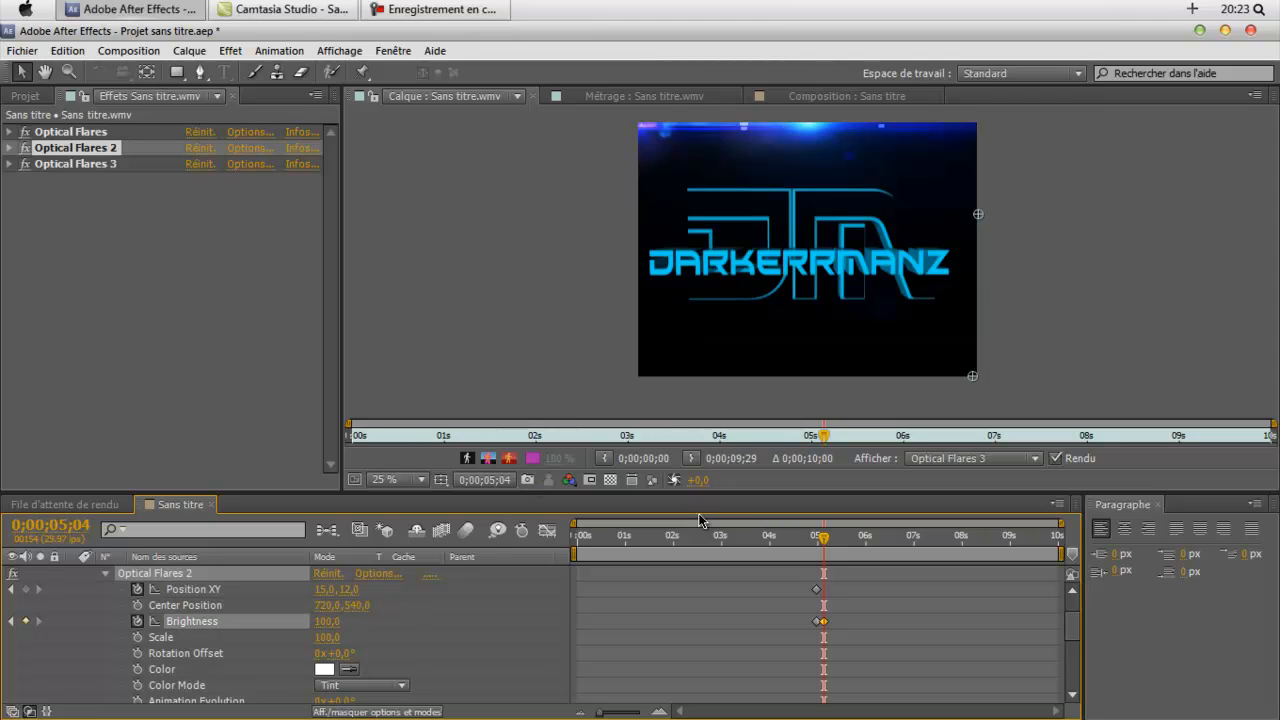
{"action": "left_click", "coordinate": [105, 573]}
- Recreate the Brightness keyframes of Optical Flares 3 with 100 at 0;00;05;04 and 0 at 0;00;04;29, and collapse its timeline settings
{"action": "left_click", "coordinate": [187, 638]}
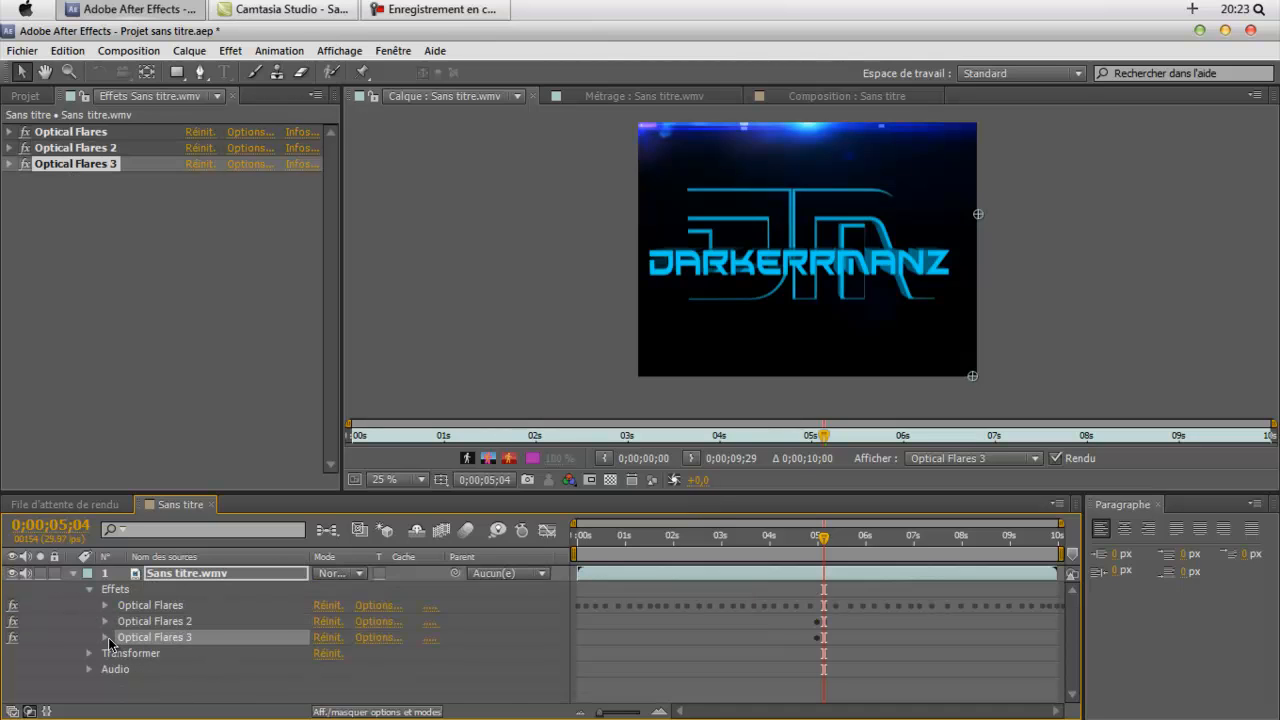
{"action": "left_click", "coordinate": [106, 638]}
{"action": "left_click", "coordinate": [191, 621]}
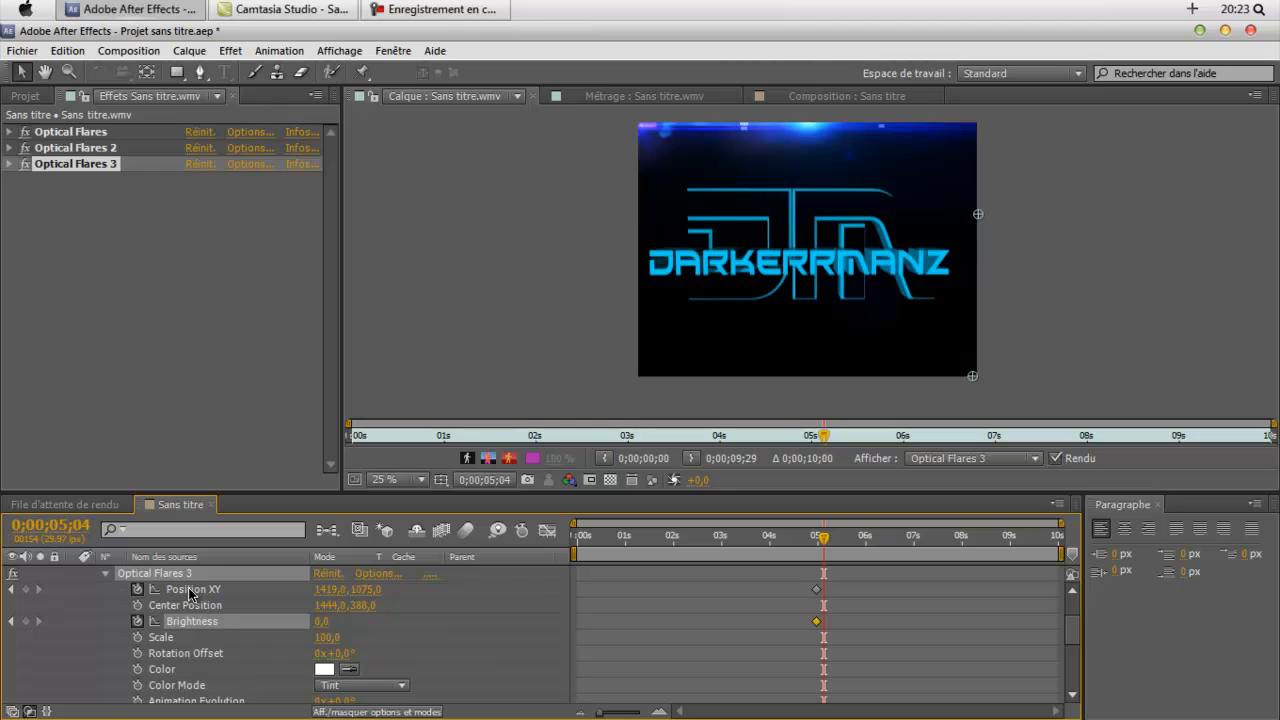
{"action": "left_click", "coordinate": [189, 591]}
{"action": "left_click", "coordinate": [138, 622]}
{"action": "left_click", "coordinate": [138, 622]}
{"action": "left_click_drag", "start_coordinate": [823, 537], "coordinate": [817, 537]}
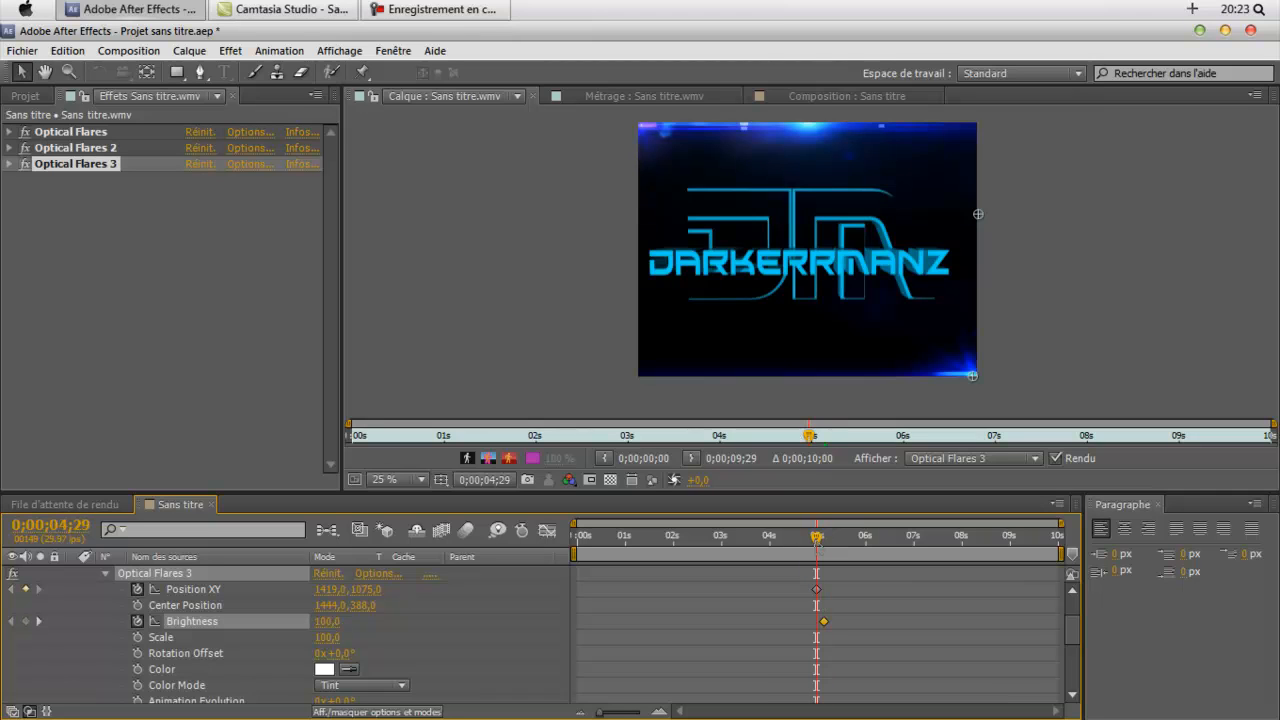
{"action": "left_click_drag", "start_coordinate": [337, 621], "coordinate": [241, 631]}
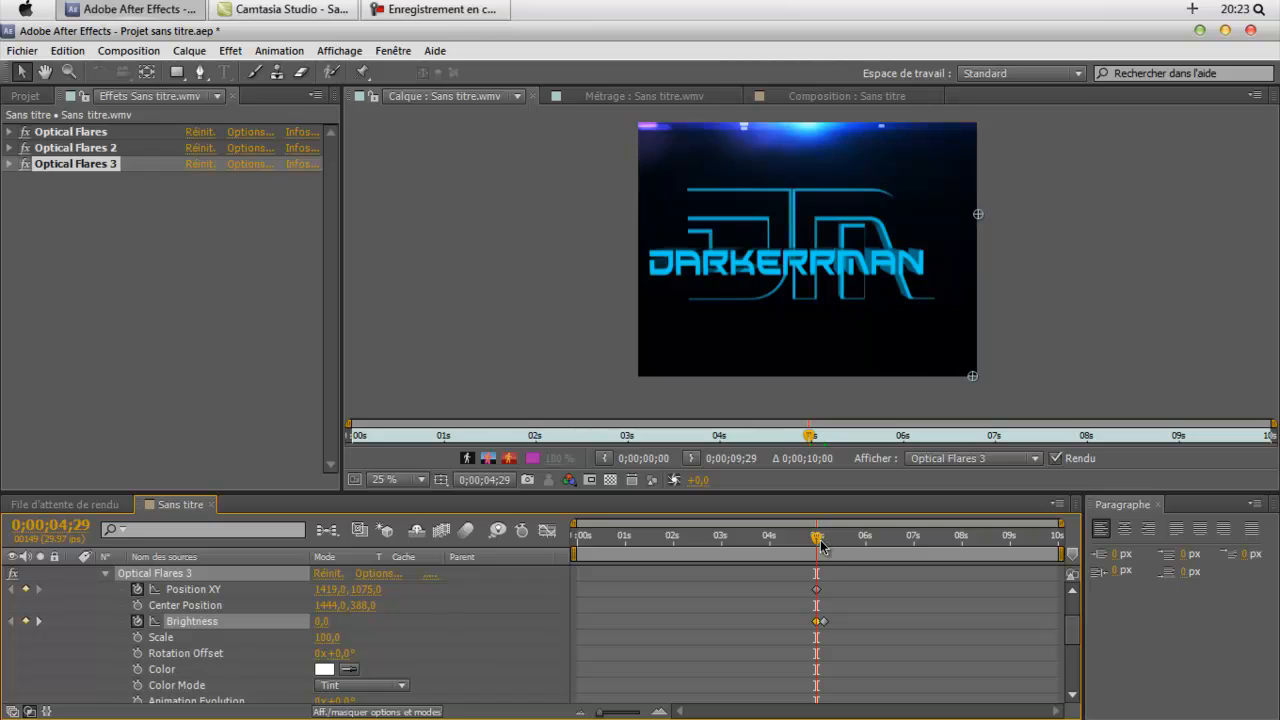
{"action": "left_click_drag", "start_coordinate": [822, 545], "coordinate": [824, 549]}
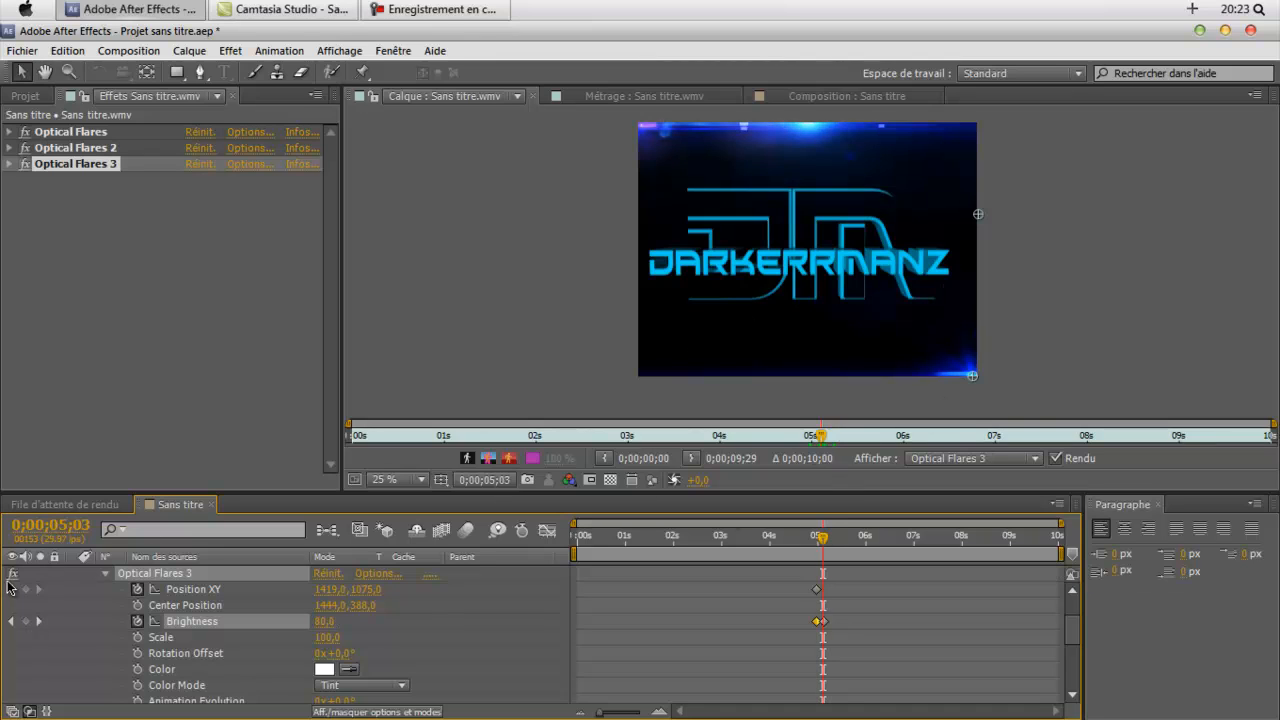
{"action": "left_click", "coordinate": [105, 574]}
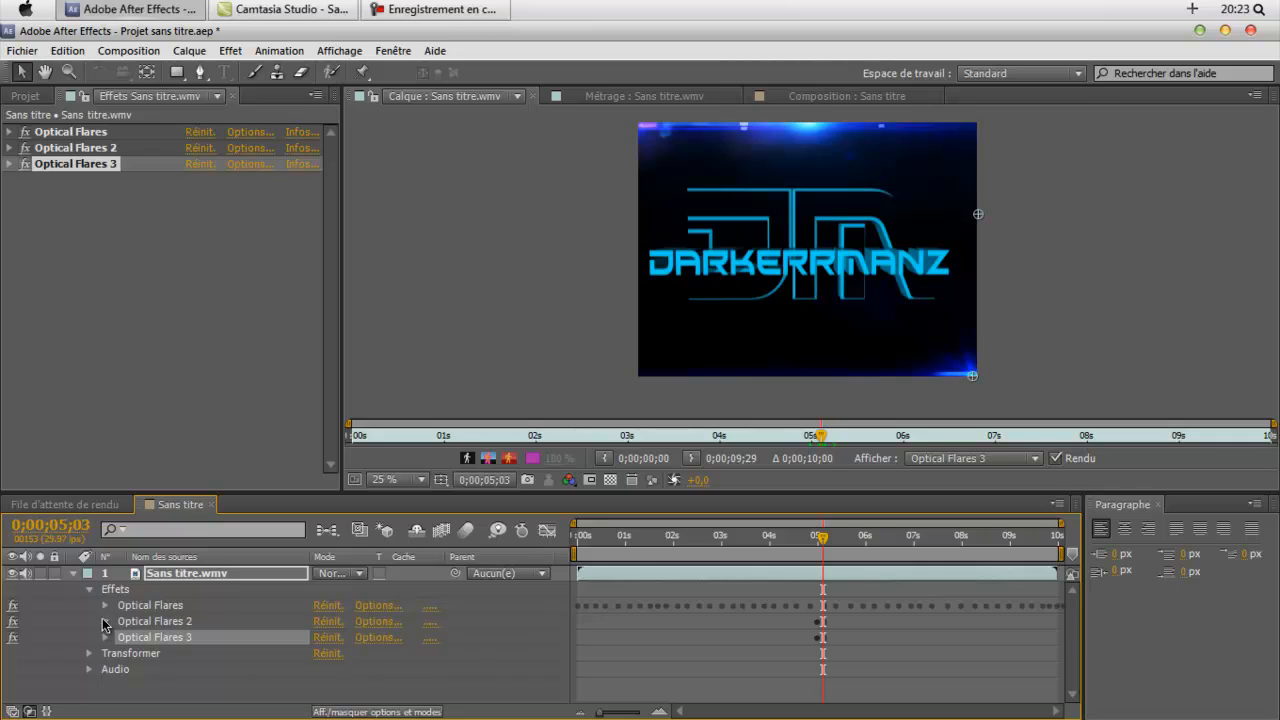
- Move the Optical Flares 3 center position to about 1412,488, near the image's right edge
{"action": "left_click", "coordinate": [105, 621]}
{"action": "left_click", "coordinate": [212, 592]}
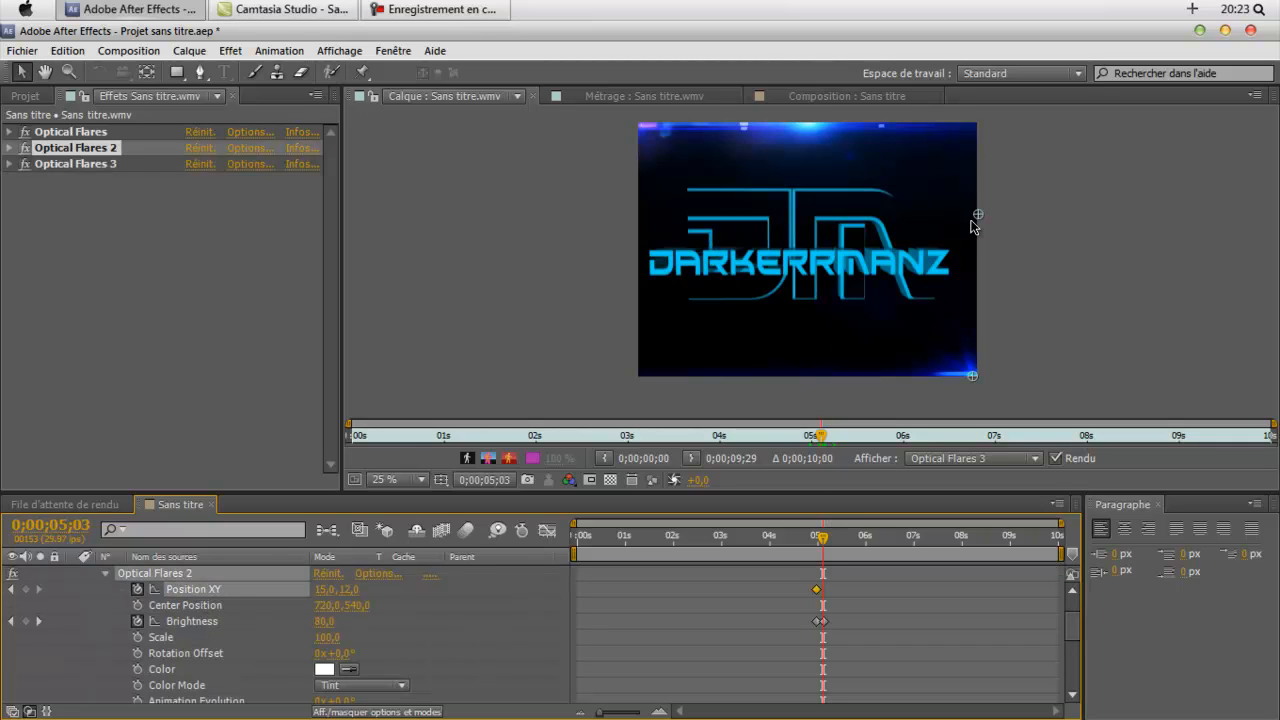
{"action": "mouse_move", "coordinate": [962, 225]}
{"action": "left_mouse_down"}
{"action": "mouse_move", "coordinate": [906, 238]}
{"action": "mouse_move", "coordinate": [970, 239]}
{"action": "left_mouse_up"}
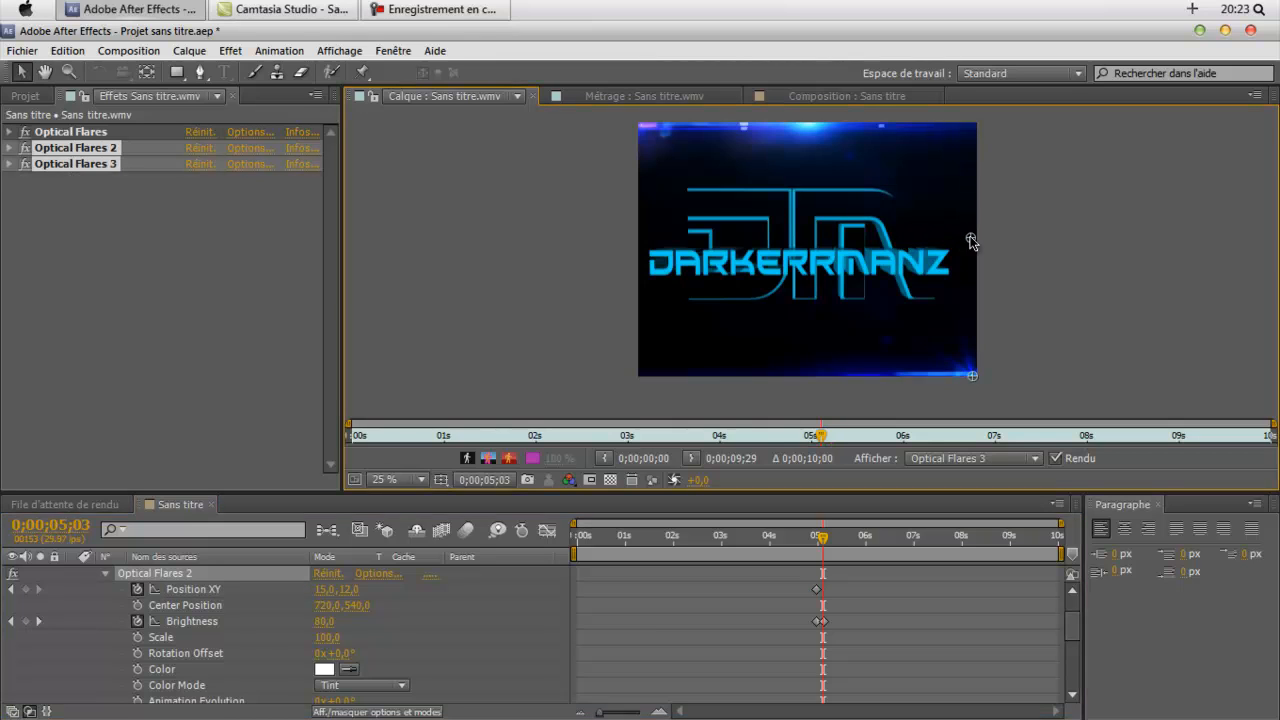
{"action": "left_click", "coordinate": [653, 128]}
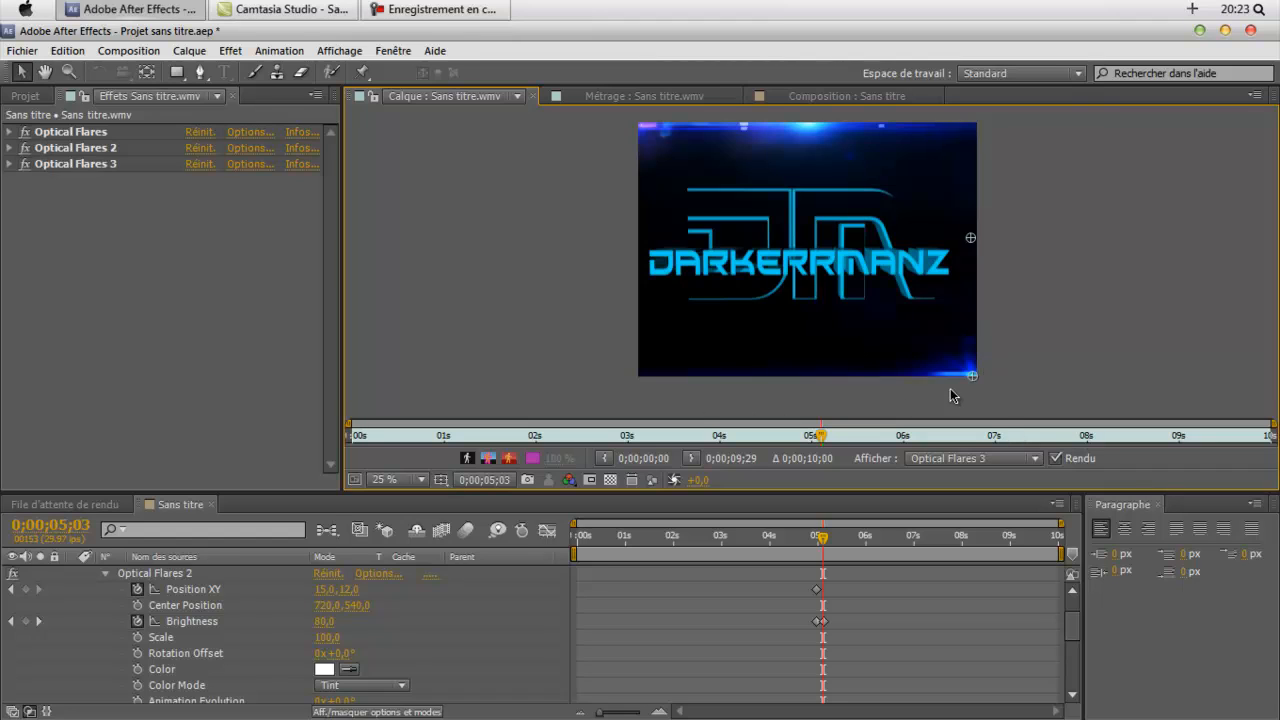
- Set Optical Flares 2's Brightness to 100 at 0;00;05;03 and reset the effect to its defaults
{"action": "left_click", "coordinate": [127, 150]}
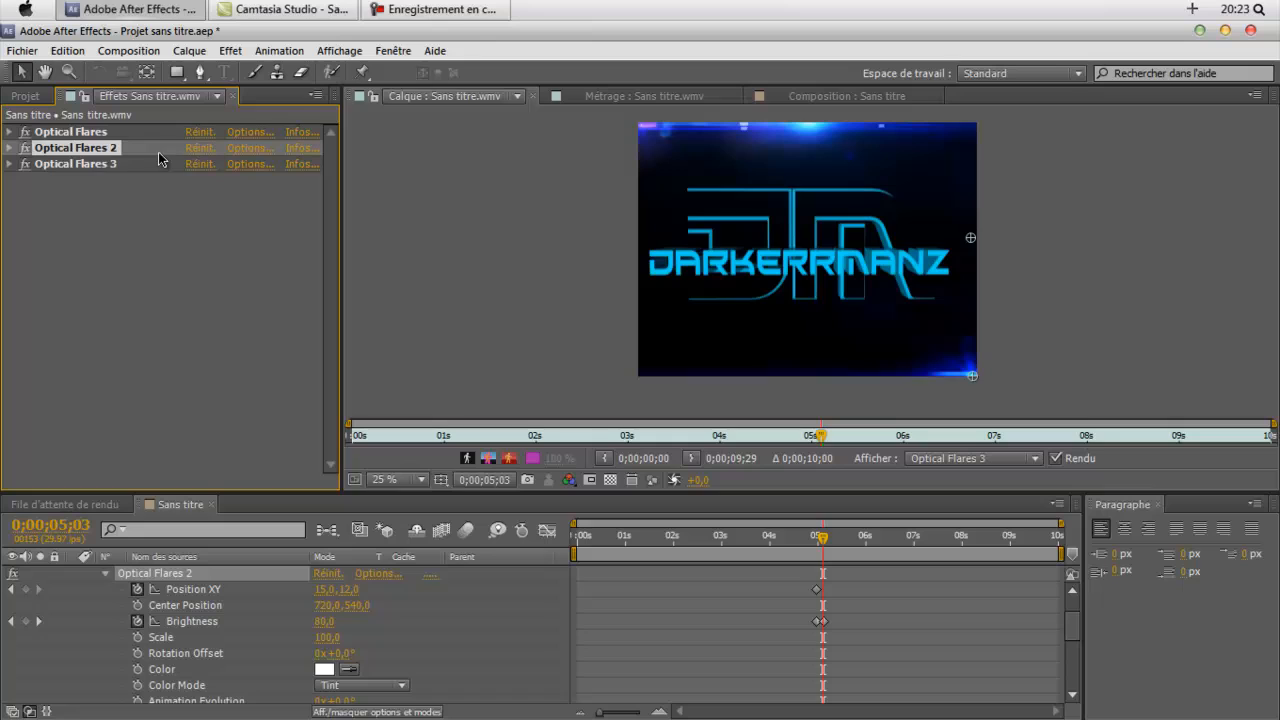
{"action": "left_click", "coordinate": [3, 152]}
{"action": "left_click", "coordinate": [9, 148]}
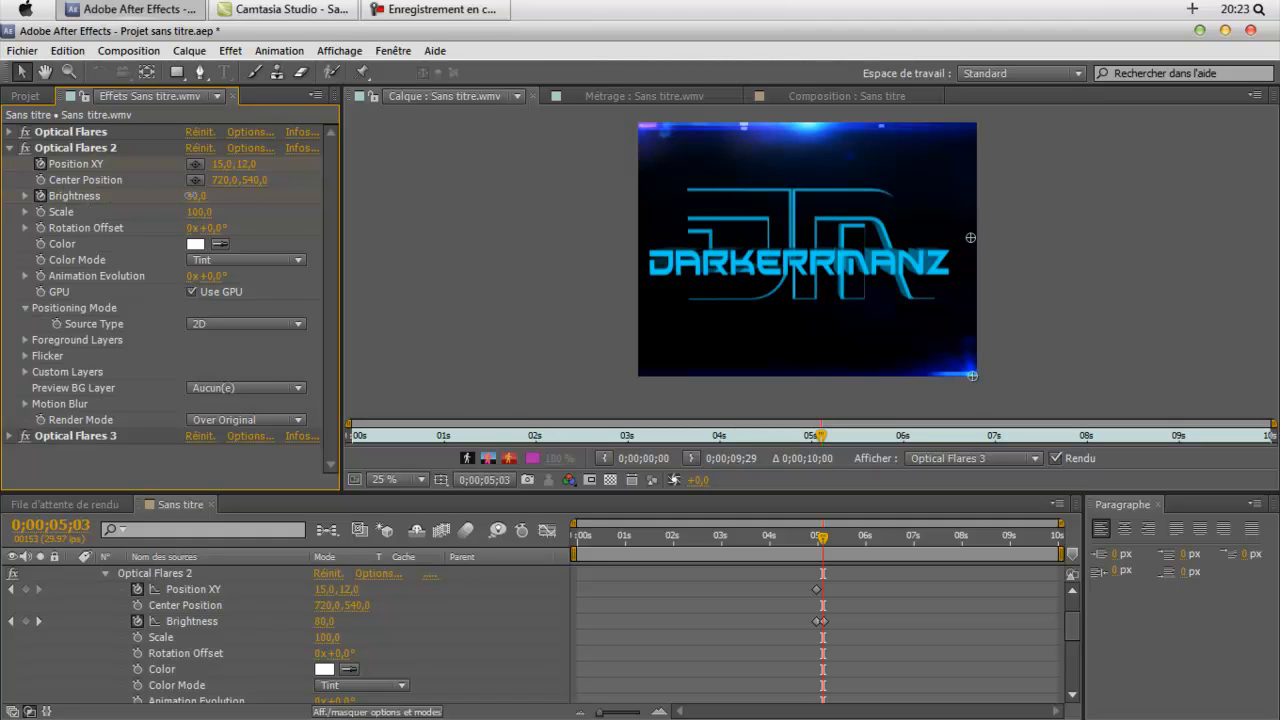
{"action": "left_click_drag", "start_coordinate": [193, 196], "coordinate": [195, 196]}
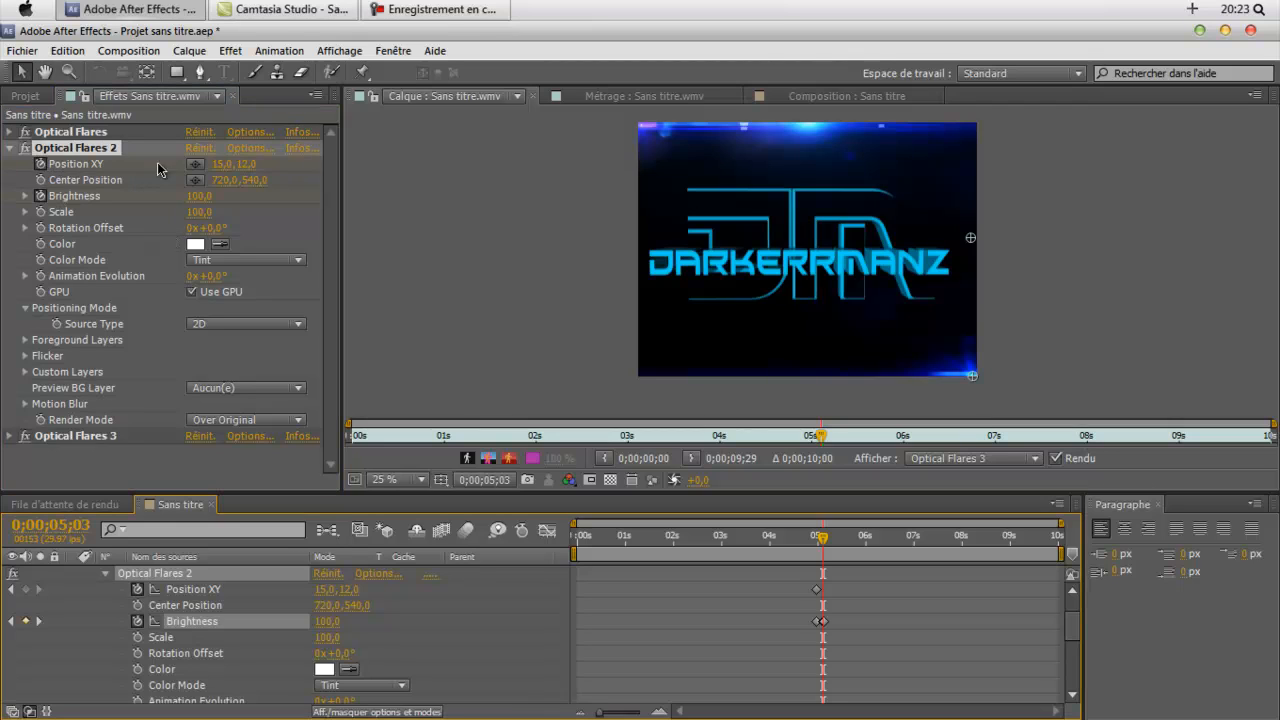
{"action": "left_click", "coordinate": [207, 148]}
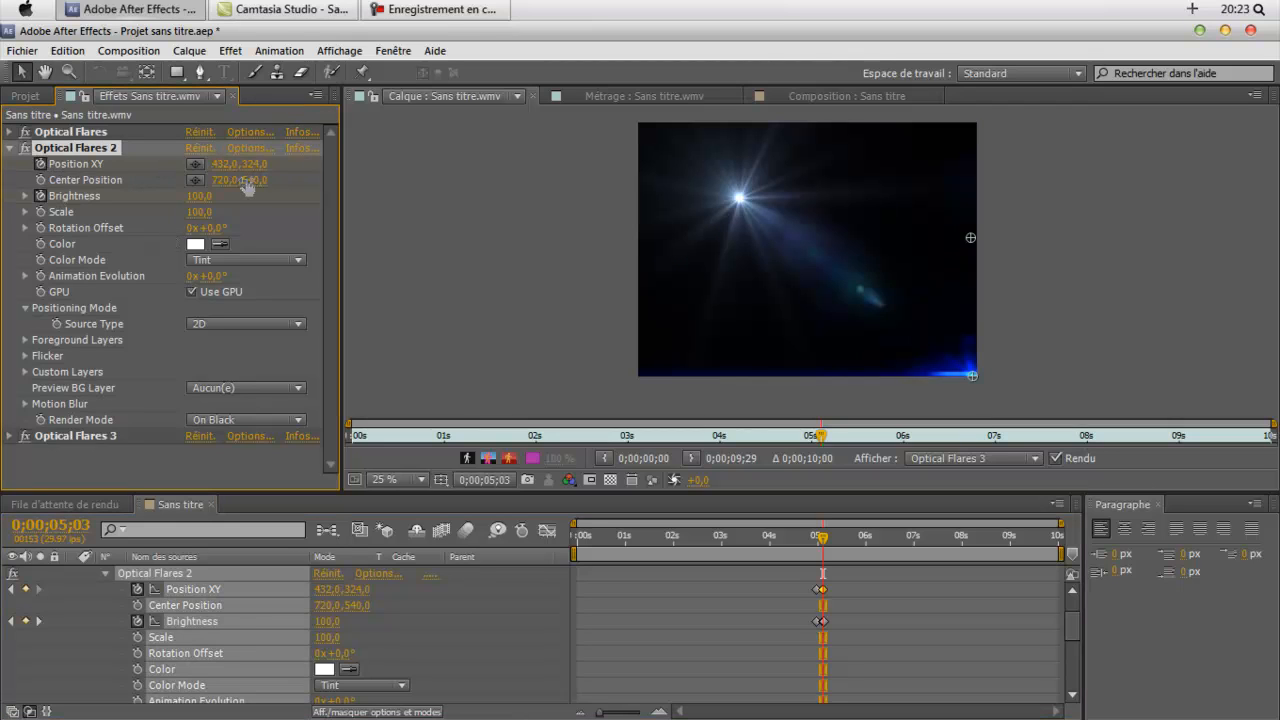
- Delete the Optical Flares 2 effect from the Sans titre.wmv layer
{"action": "left_click", "coordinate": [16, 147]}
{"action": "left_click", "coordinate": [57, 150]}
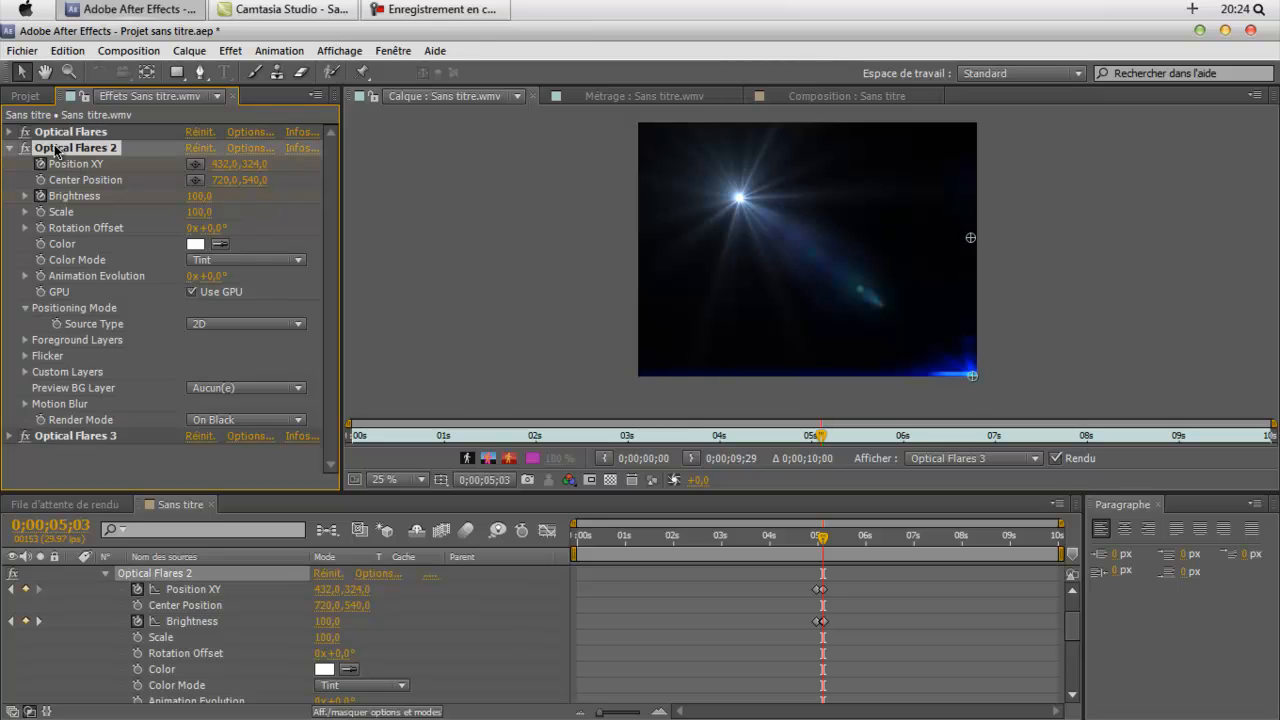
{"action": "key", "text": "Delete"}
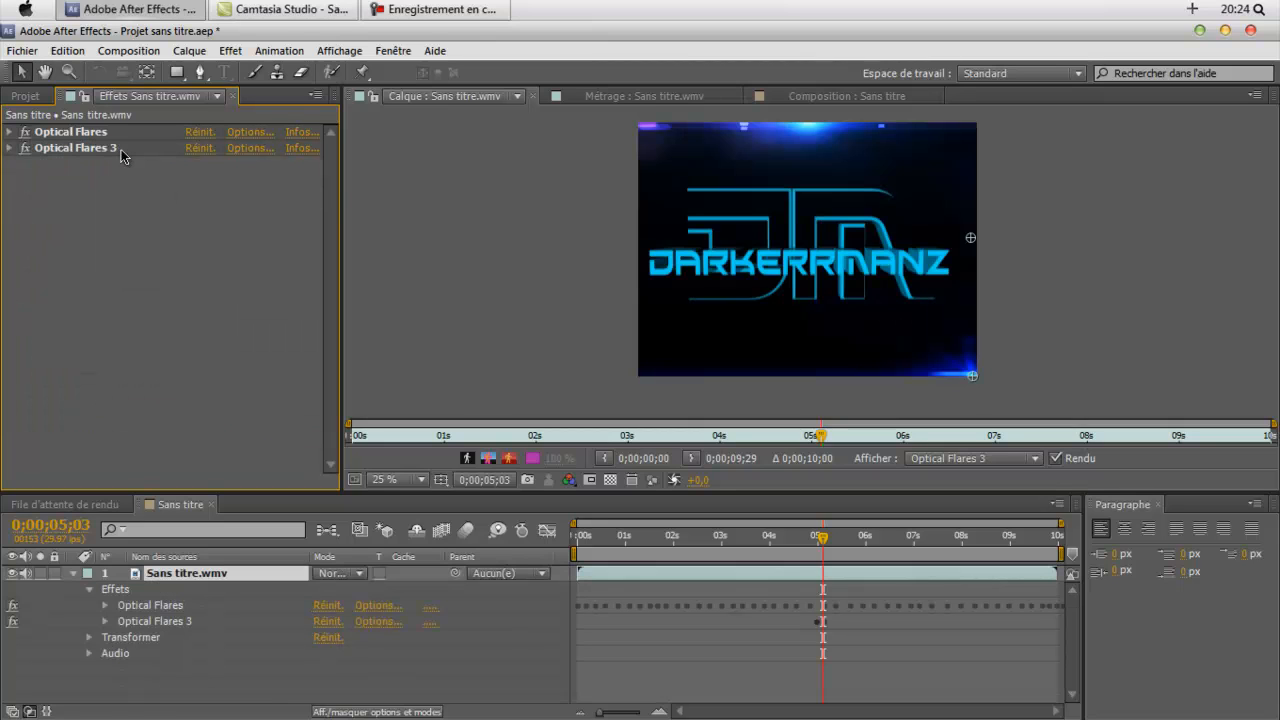
- Keyframe the Position XY of Optical Flares 3 to about 1415,23 at 0;00;08;29 and scrub the timeline to check its motion
{"action": "left_click", "coordinate": [187, 622]}
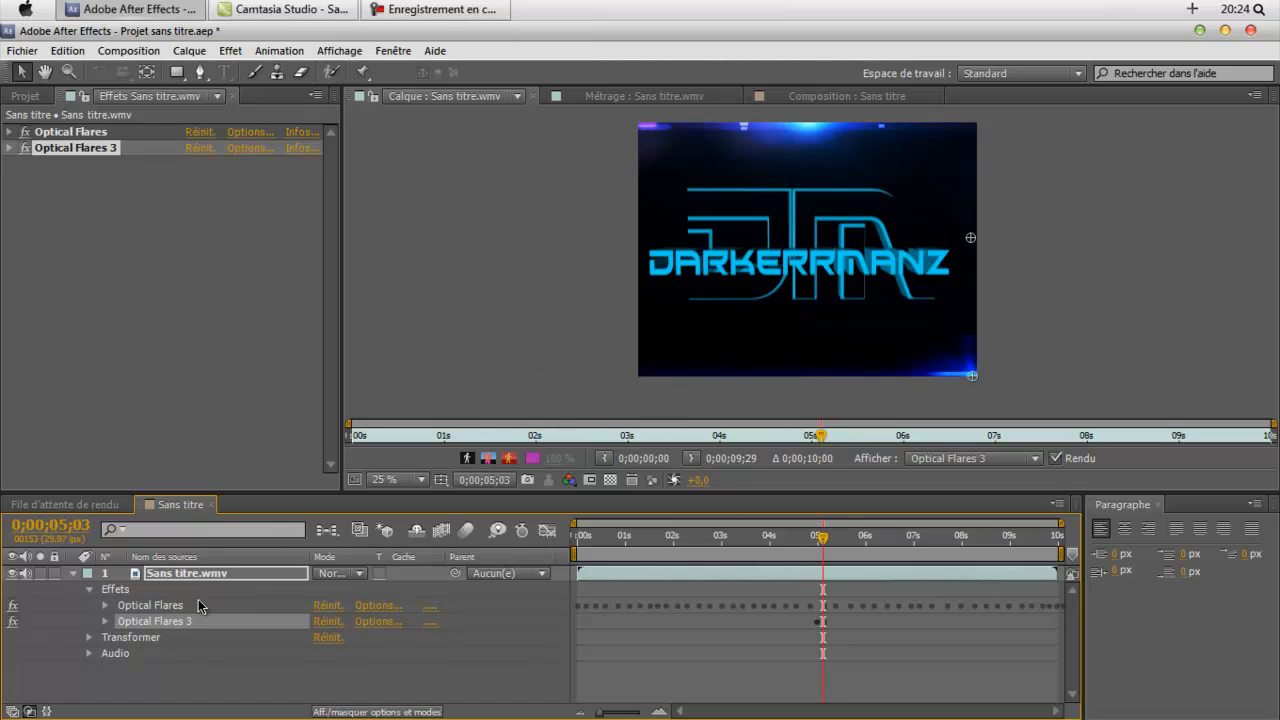
{"action": "left_click", "coordinate": [105, 621]}
{"action": "left_click", "coordinate": [172, 592]}
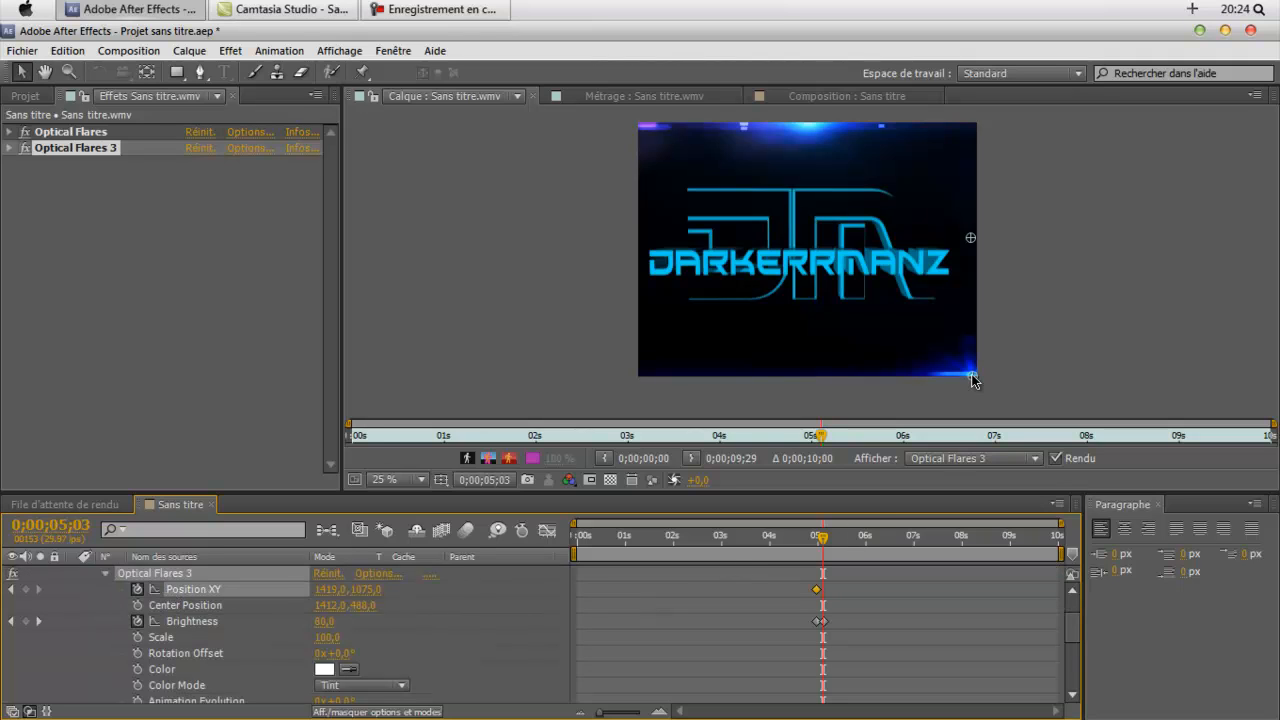
{"action": "left_click_drag", "start_coordinate": [825, 541], "coordinate": [1012, 551]}
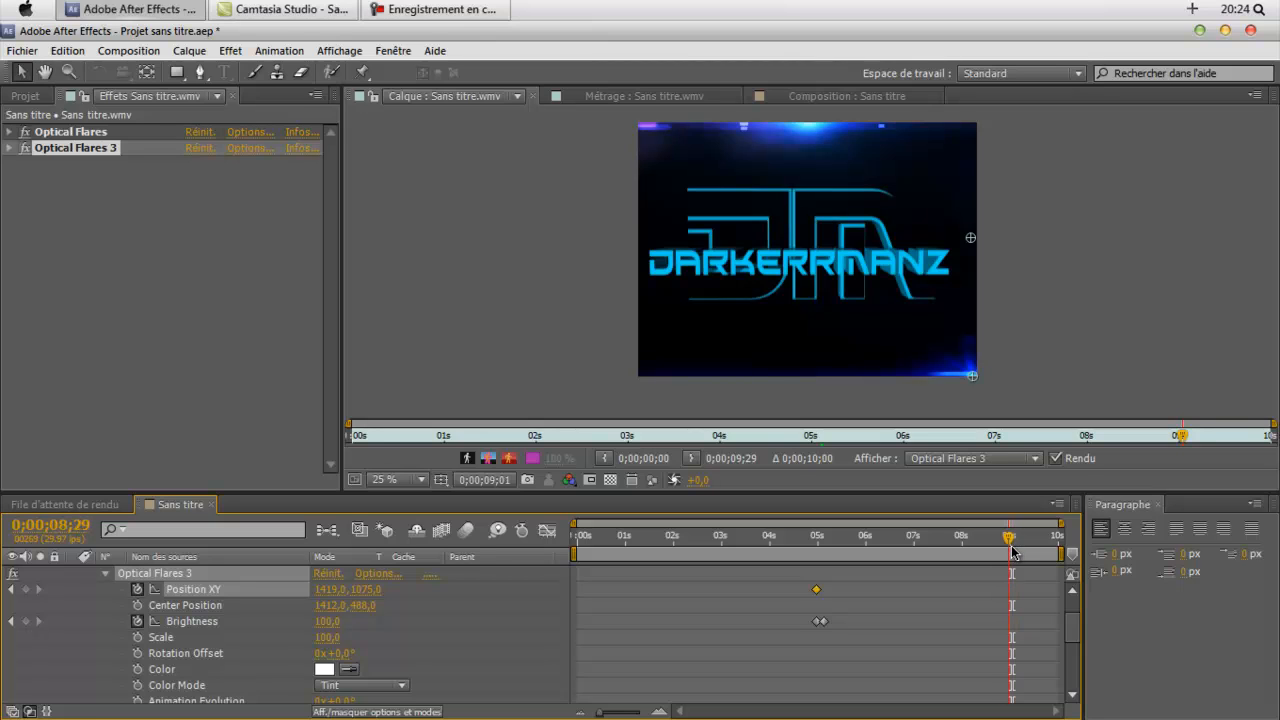
{"action": "left_click_drag", "start_coordinate": [973, 378], "coordinate": [972, 131]}
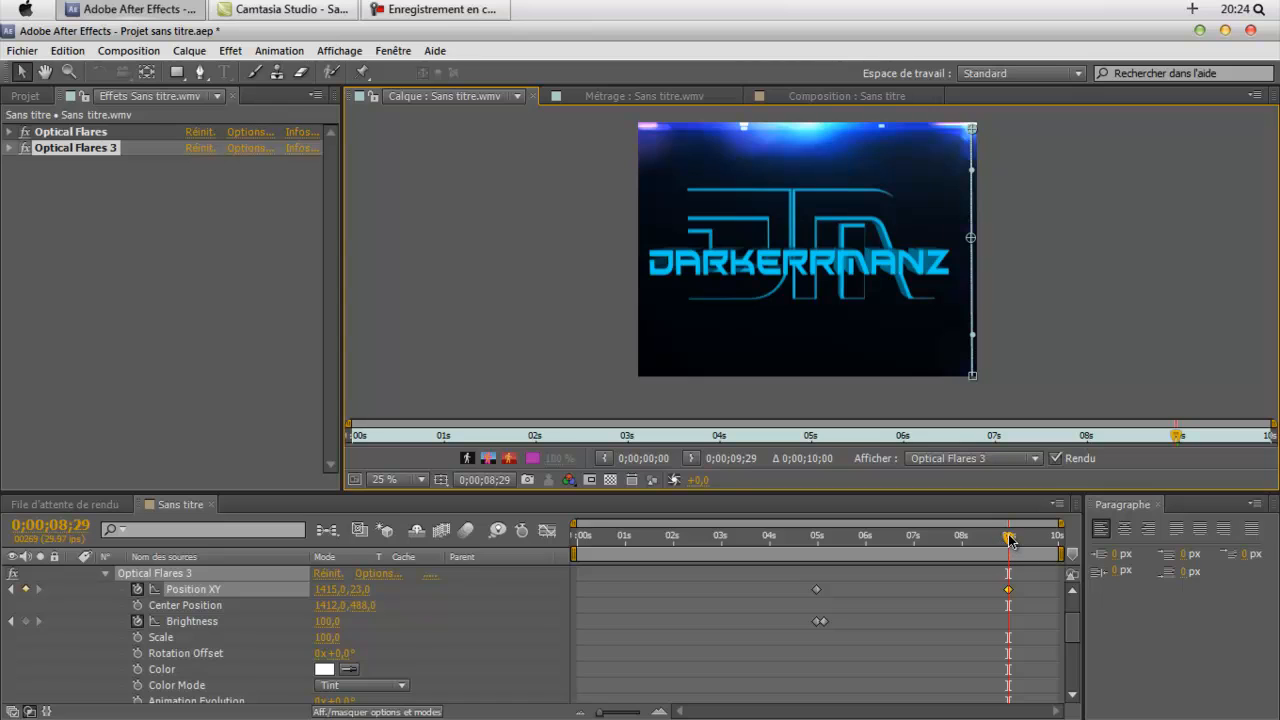
{"action": "left_click_drag", "start_coordinate": [1005, 540], "coordinate": [838, 540]}
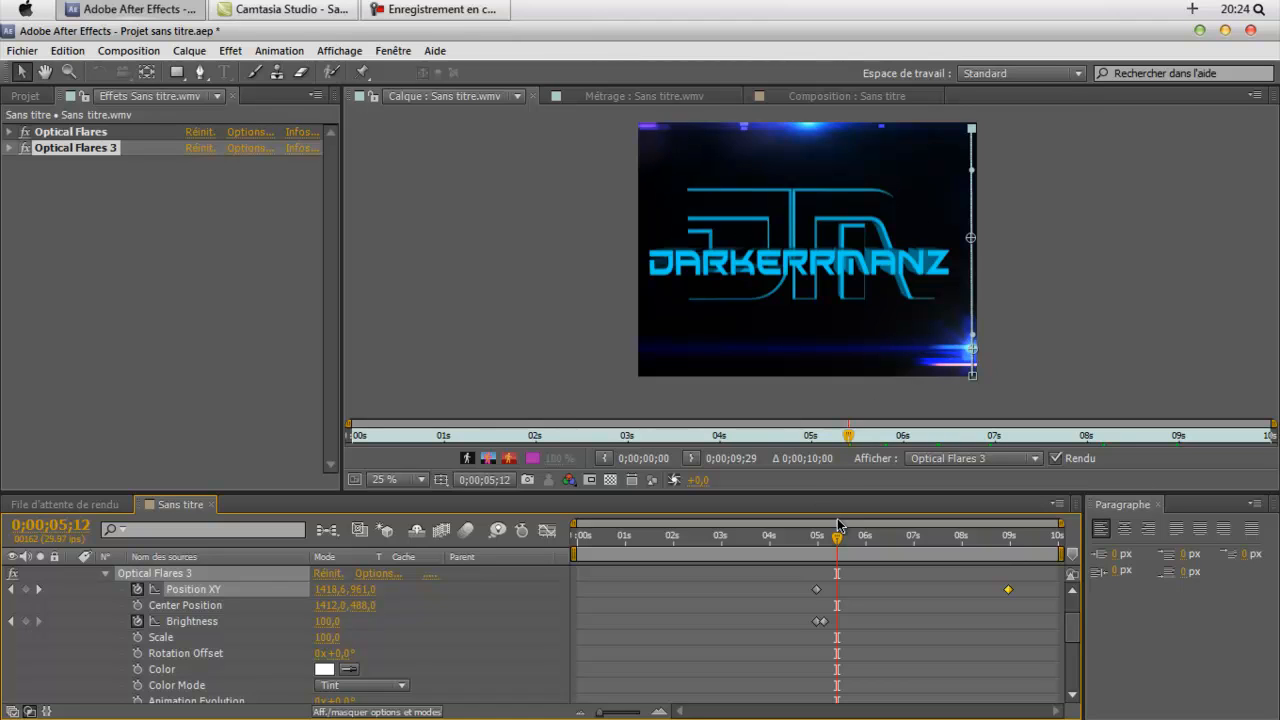
{"action": "left_click_drag", "start_coordinate": [838, 538], "coordinate": [1055, 542]}
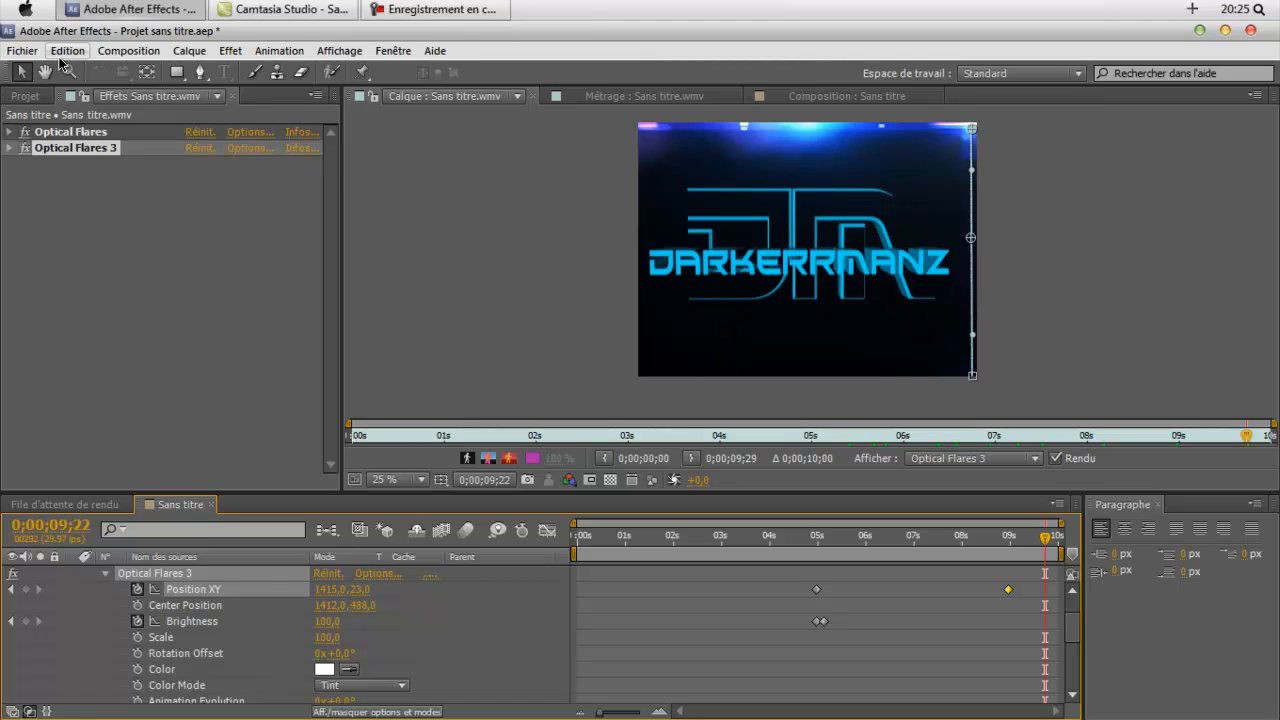
- Collapse the Optical Flares 3 settings and the whole Sans titre.wmv layer in the timeline, keeping the program window maximized
{"action": "left_click", "coordinate": [161, 51]}
{"action": "left_click", "coordinate": [30, 254]}
{"action": "left_click", "coordinate": [5, 270]}
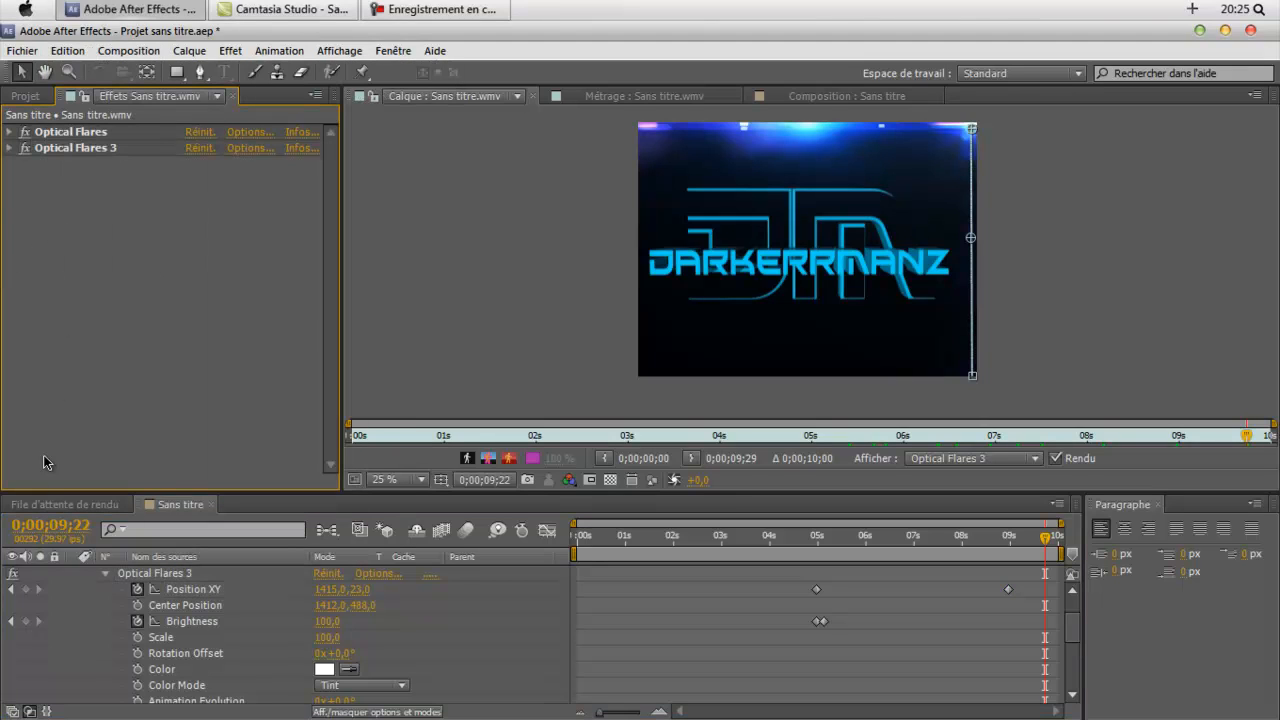
{"action": "left_click", "coordinate": [106, 575]}
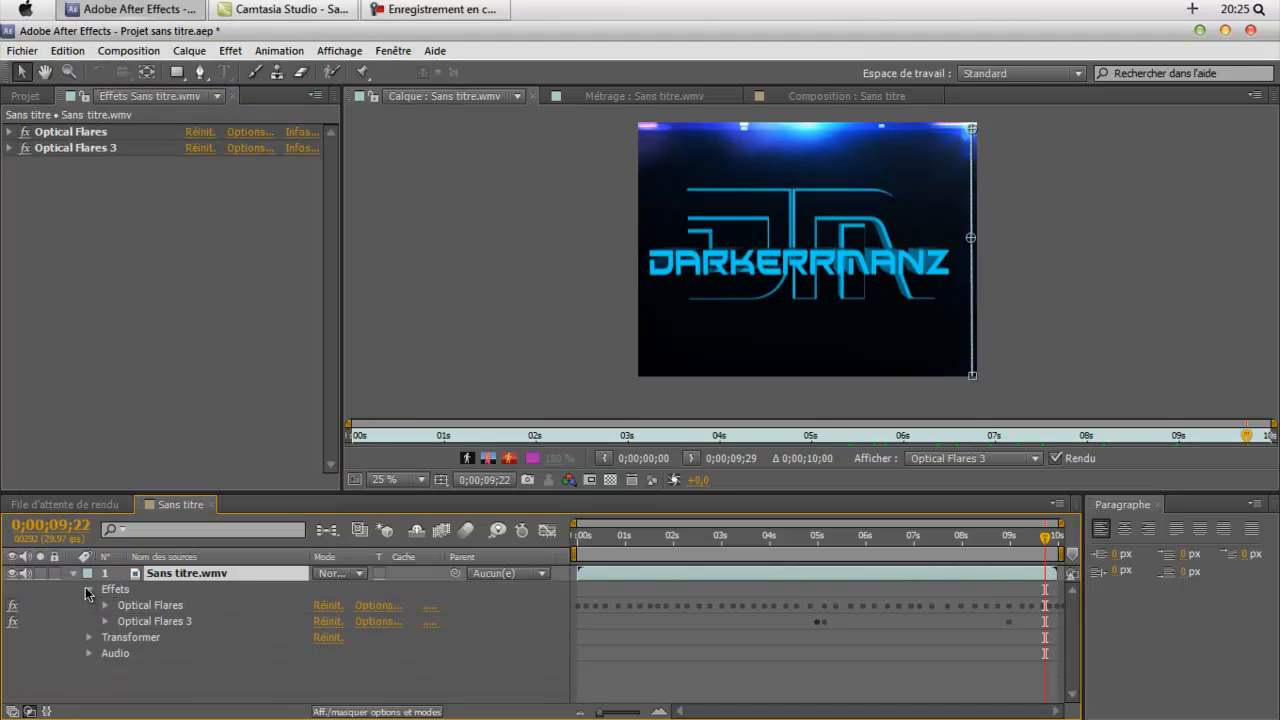
{"action": "left_click", "coordinate": [74, 574]}
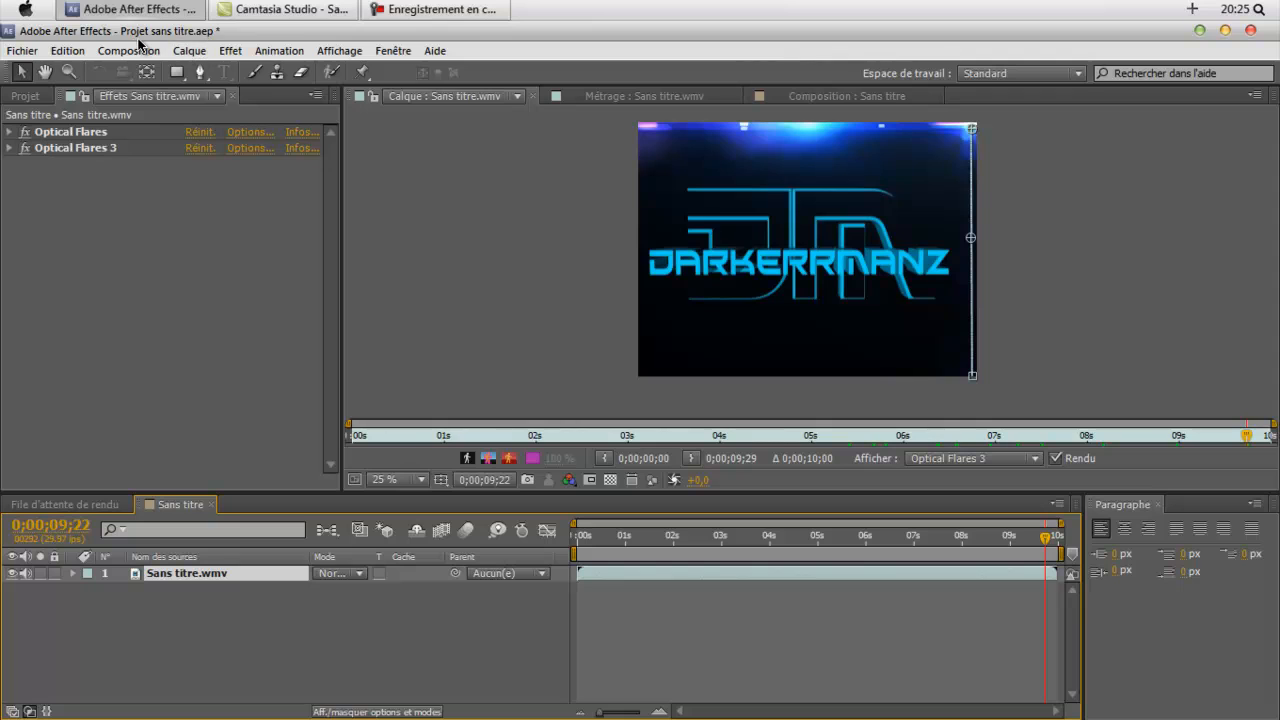
{"action": "left_click_drag", "start_coordinate": [134, 38], "coordinate": [137, 46]}
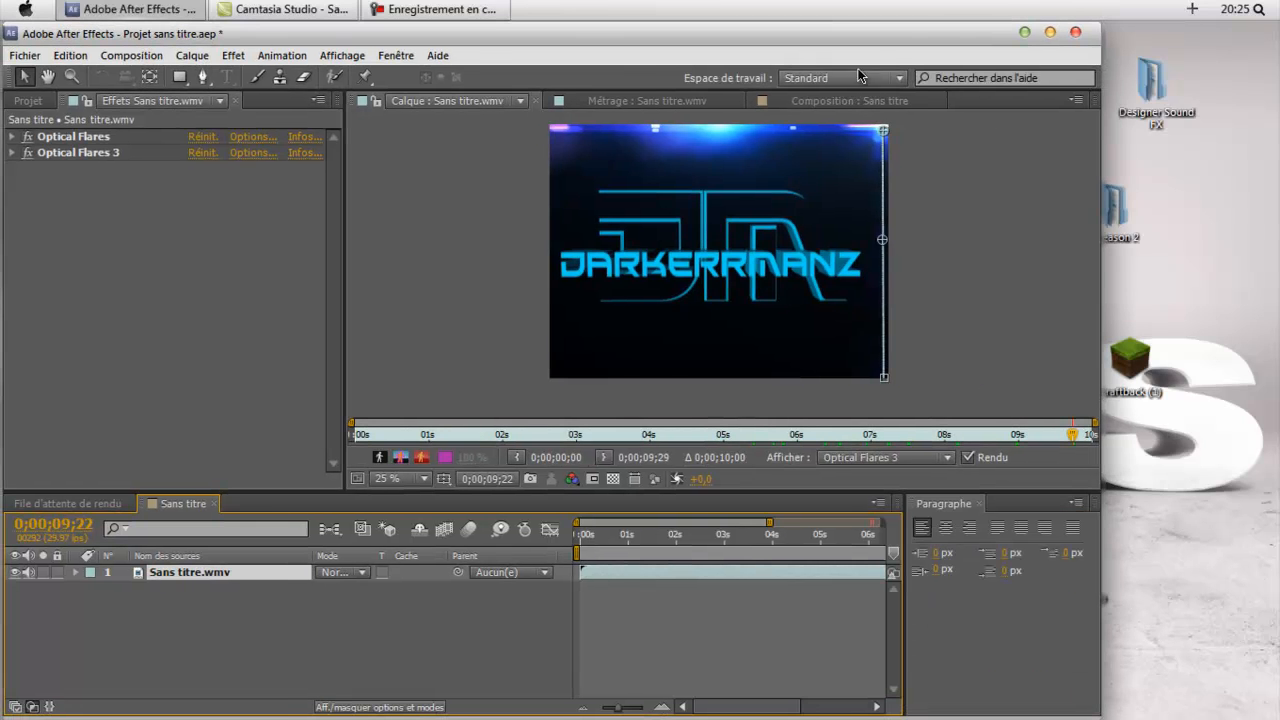
{"action": "left_click", "coordinate": [1046, 34]}
- Send the Sans titre composition to the render queue and render it to Sans titre.avi
{"action": "left_click", "coordinate": [128, 50]}
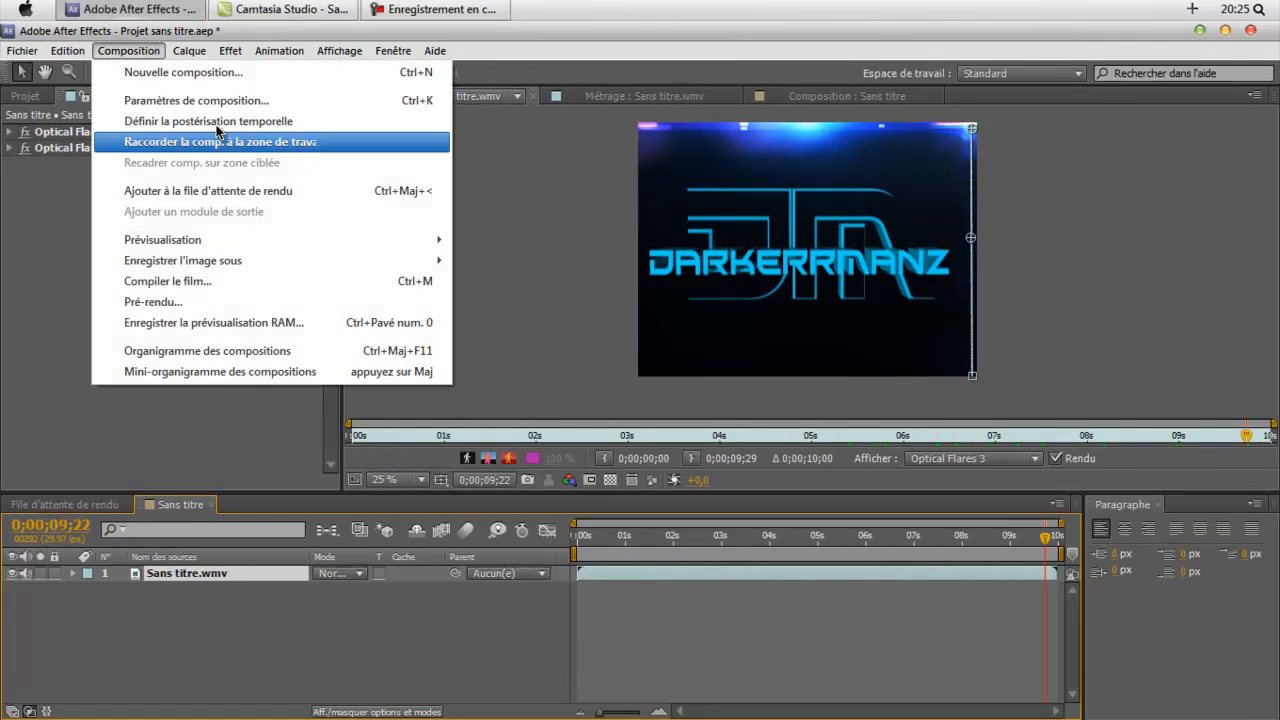
{"action": "left_click", "coordinate": [256, 293]}
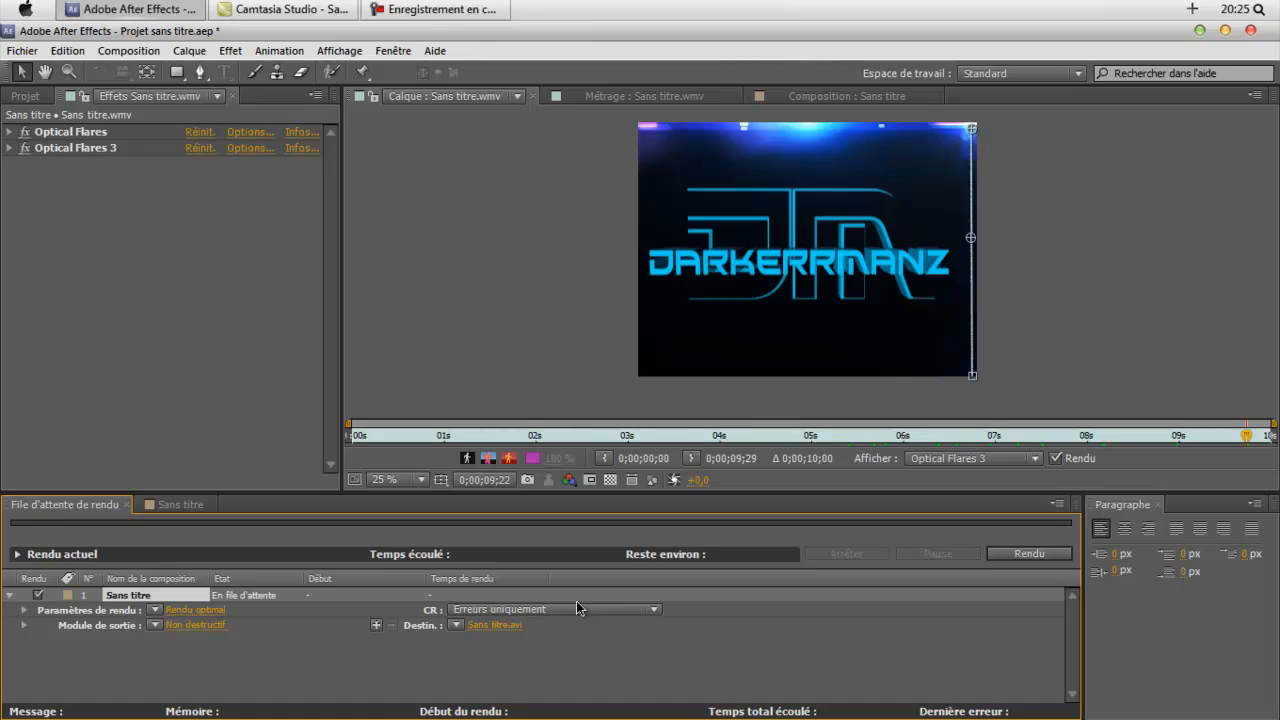
{"action": "left_click", "coordinate": [1017, 553]}
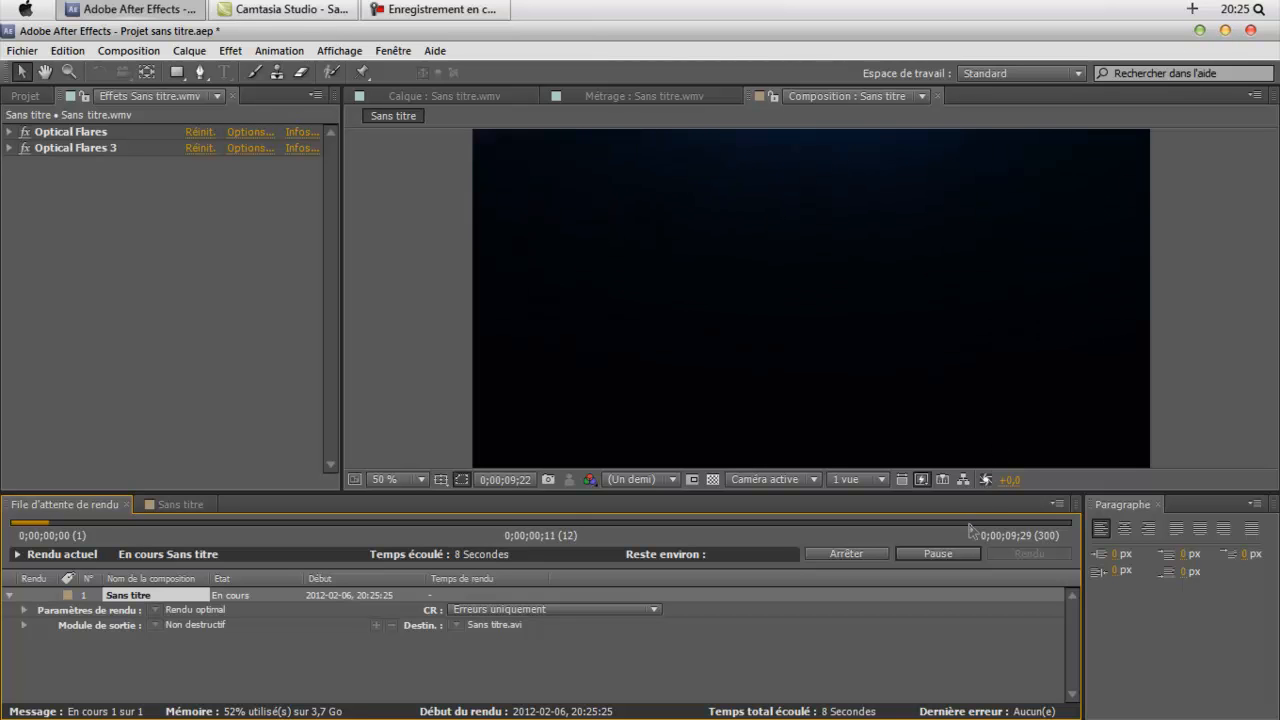
- Switch to the desktop, open the Fraps Movies folder and open the video "DarkerrManz mon intro pour tuto ou autre"
{"action": "left_click", "coordinate": [1199, 31]}
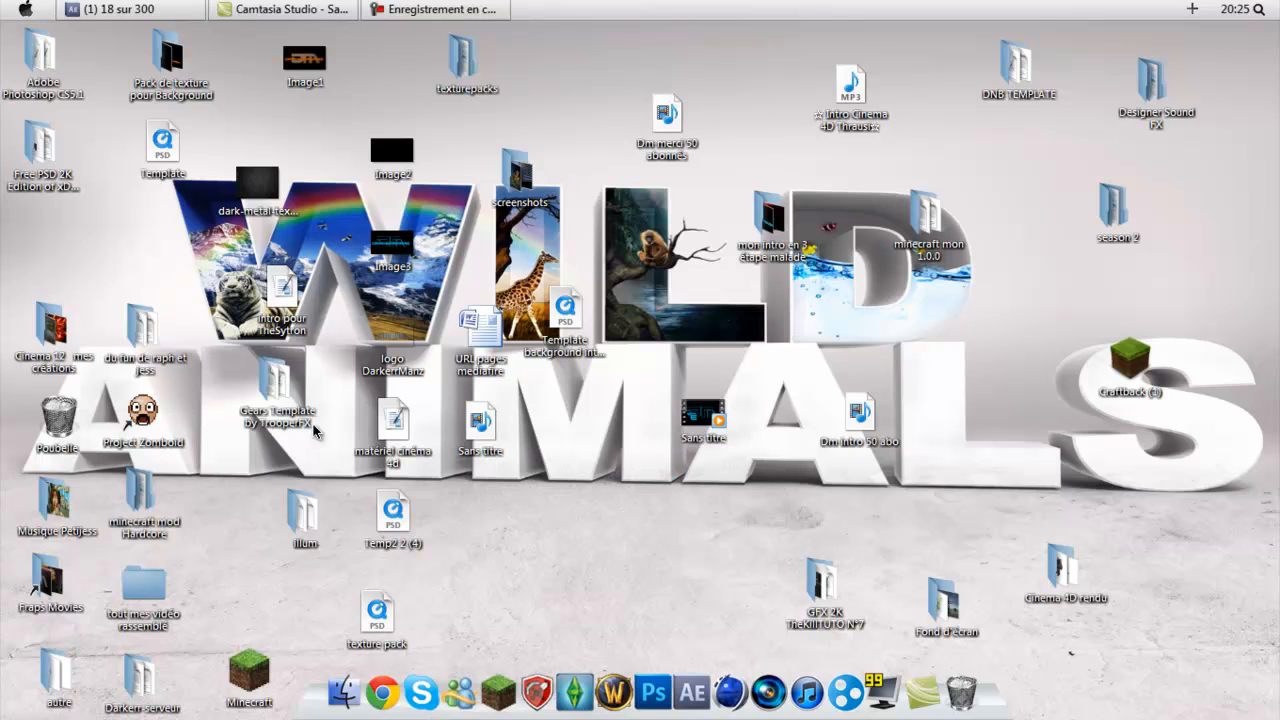
{"action": "left_click", "coordinate": [45, 577]}
{"action": "double_click", "coordinate": [45, 577]}
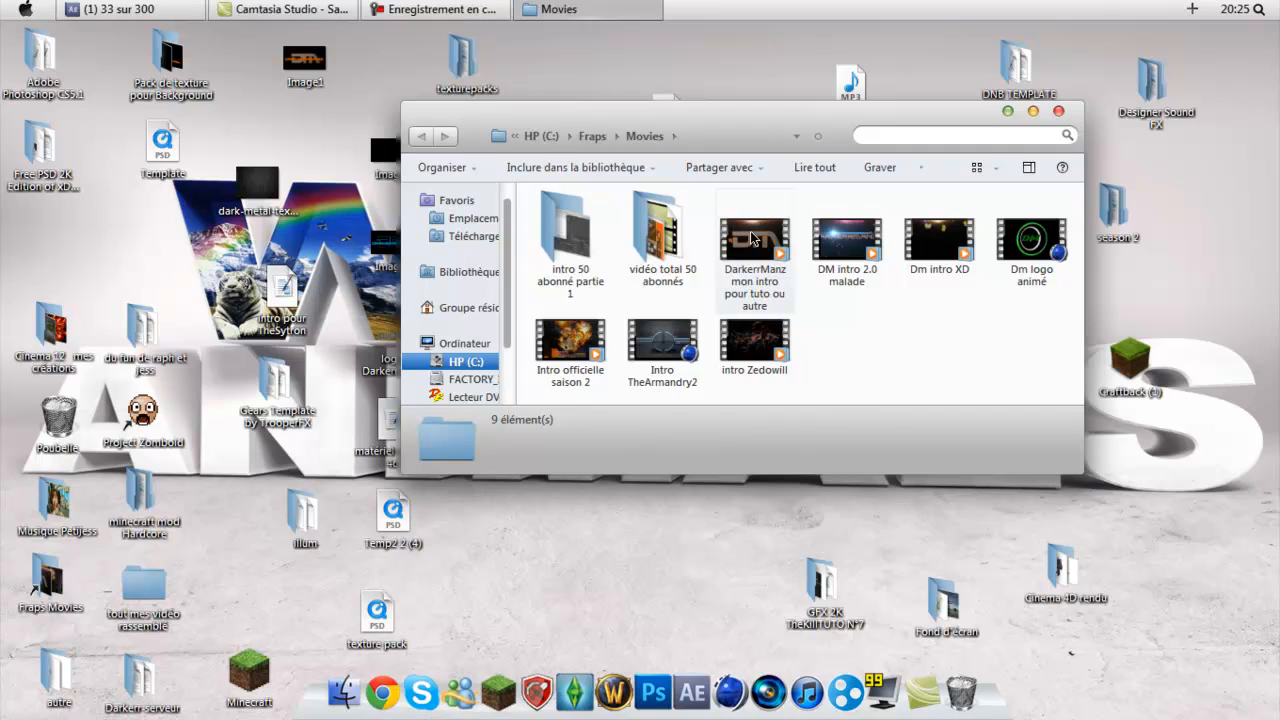
{"action": "left_click", "coordinate": [753, 237]}
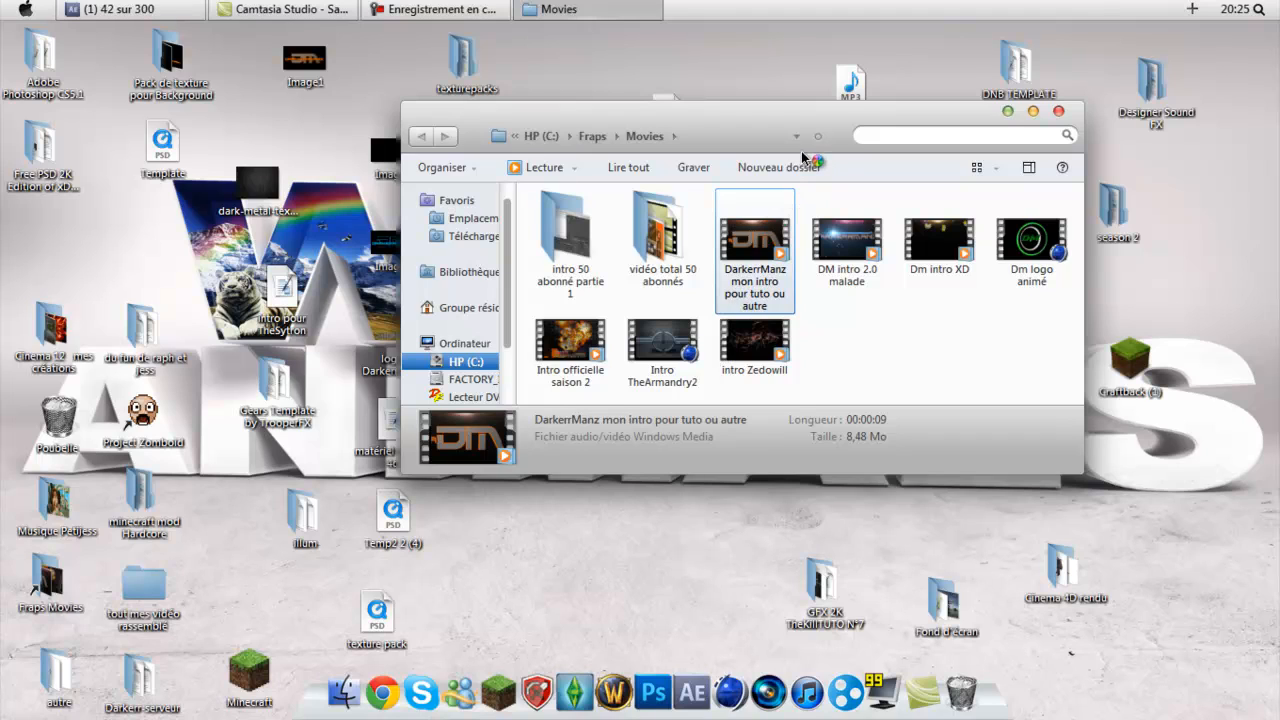
- Switch to After Effects to check the Sans titre render progress, and return to the Movies folder
{"action": "left_click_drag", "start_coordinate": [799, 121], "coordinate": [842, 120]}
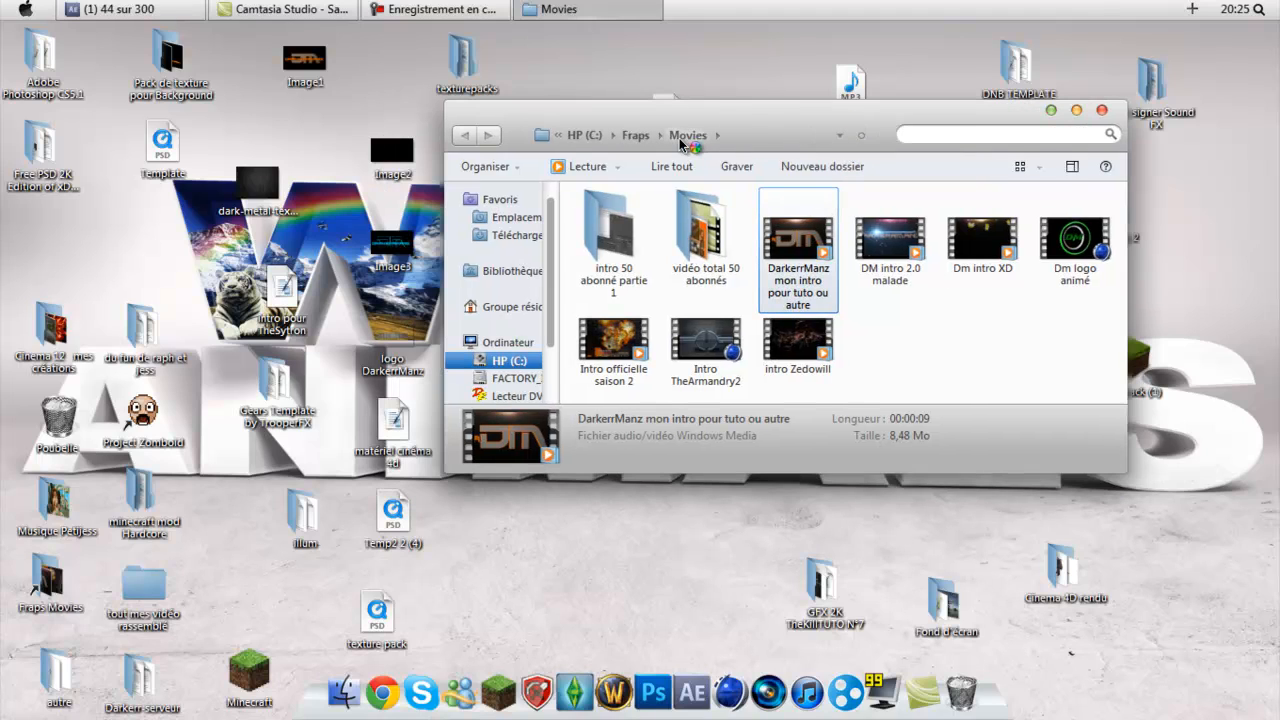
{"action": "left_click", "coordinate": [151, 5]}
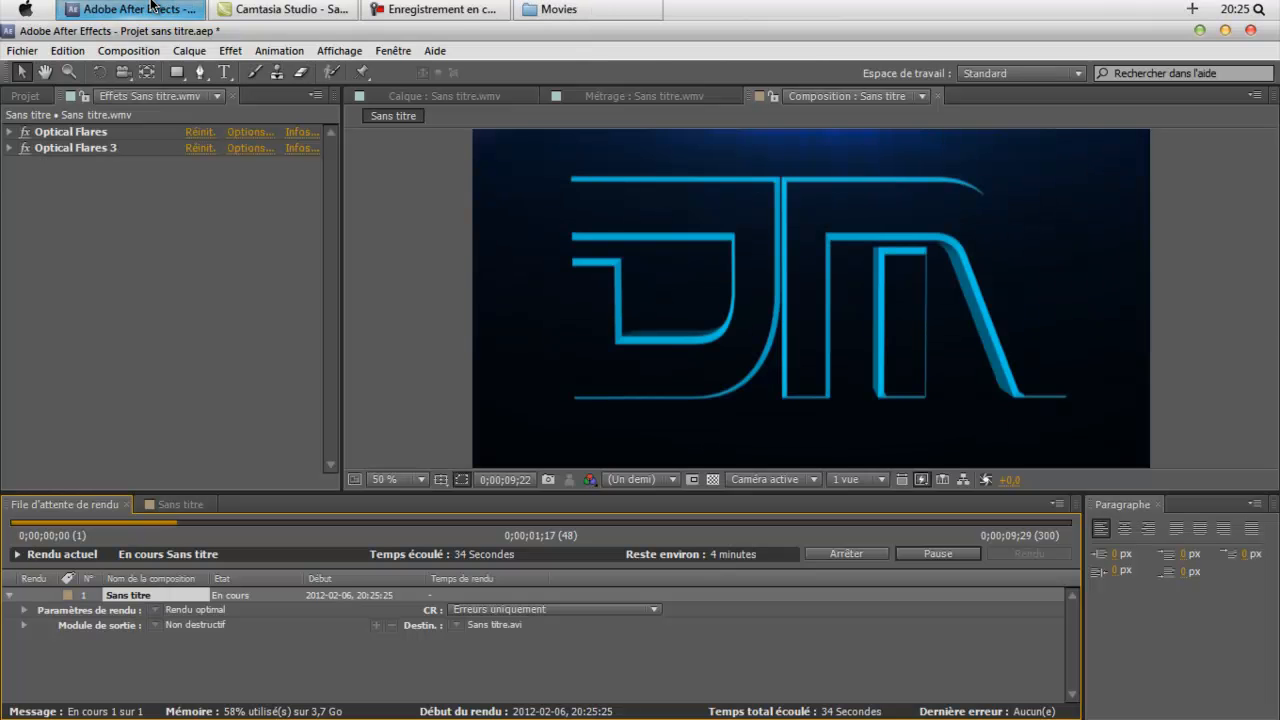
{"action": "left_click", "coordinate": [151, 5]}
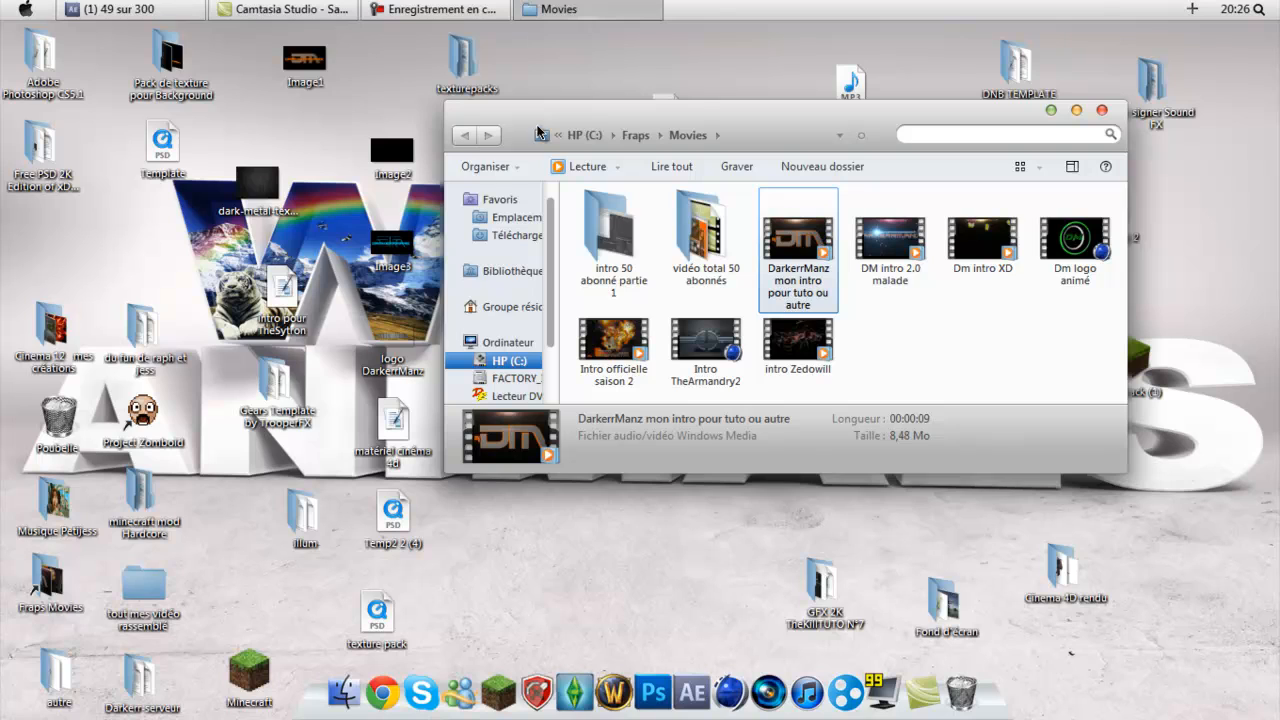
{"action": "right_click", "coordinate": [130, 9]}
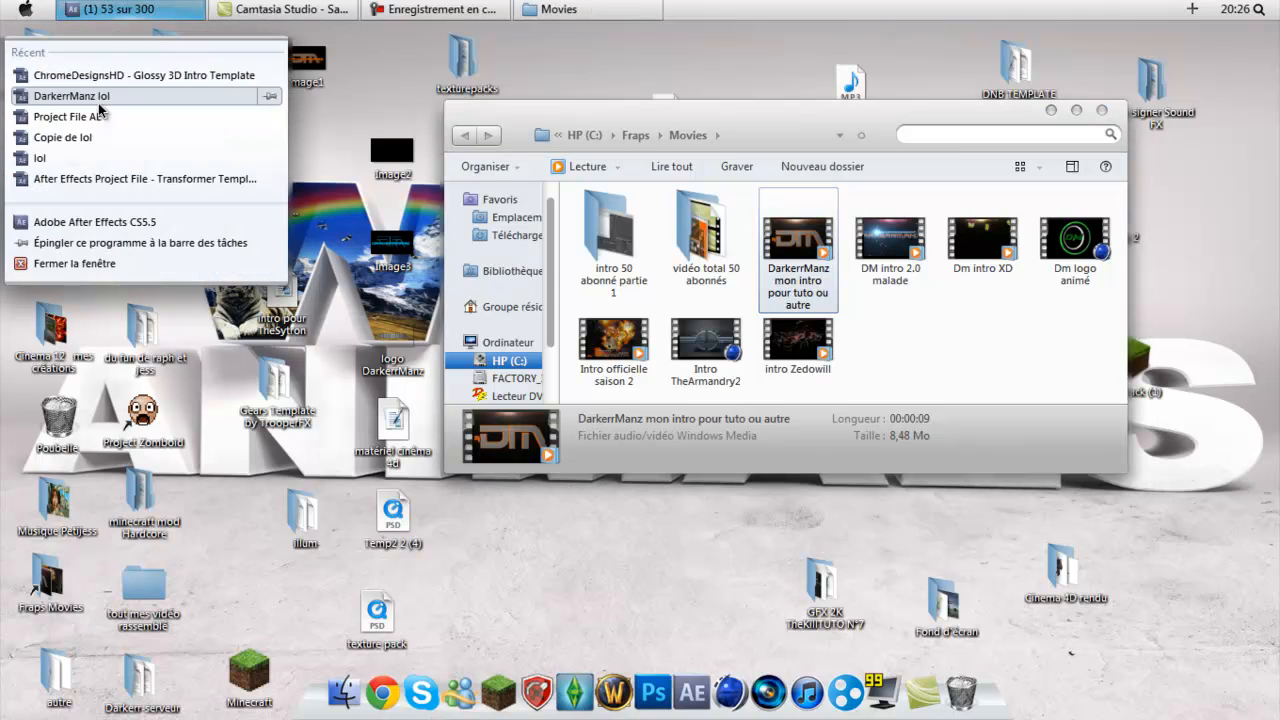
{"action": "left_click", "coordinate": [695, 106]}
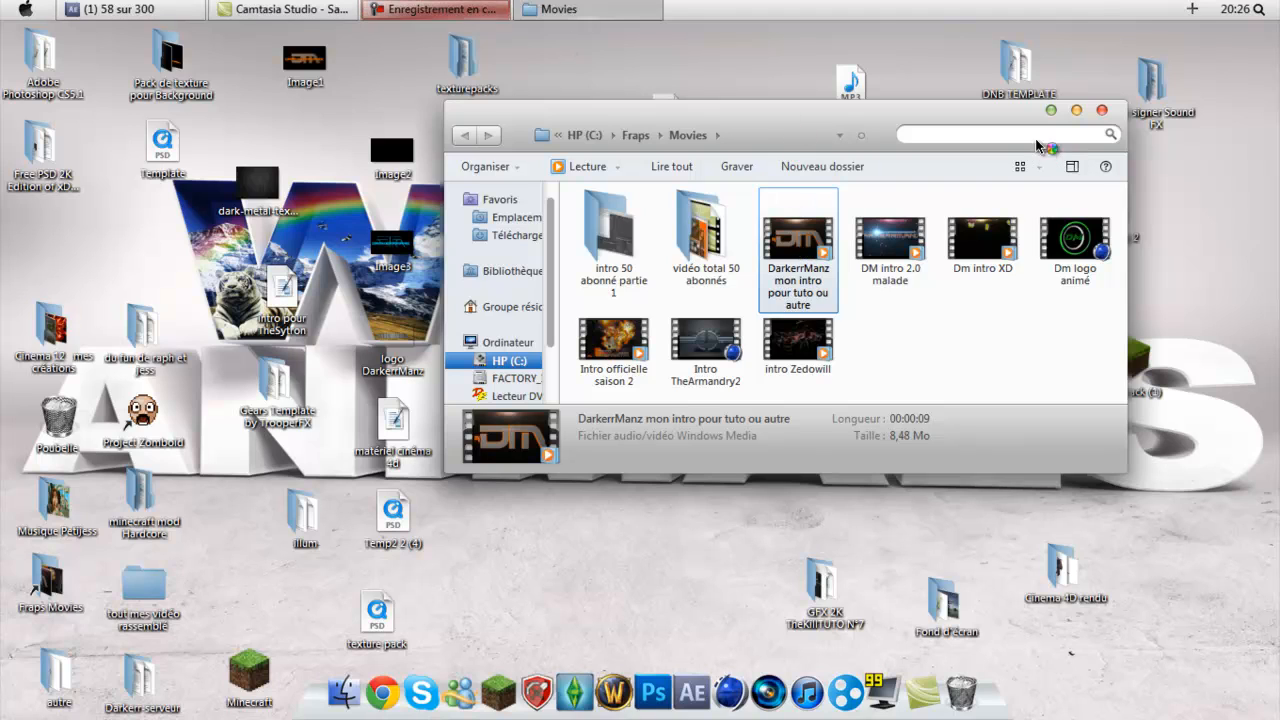
- Close the Movies folder and maximize the media player window for the DarkerrManz intro video
{"action": "left_click", "coordinate": [1101, 110]}
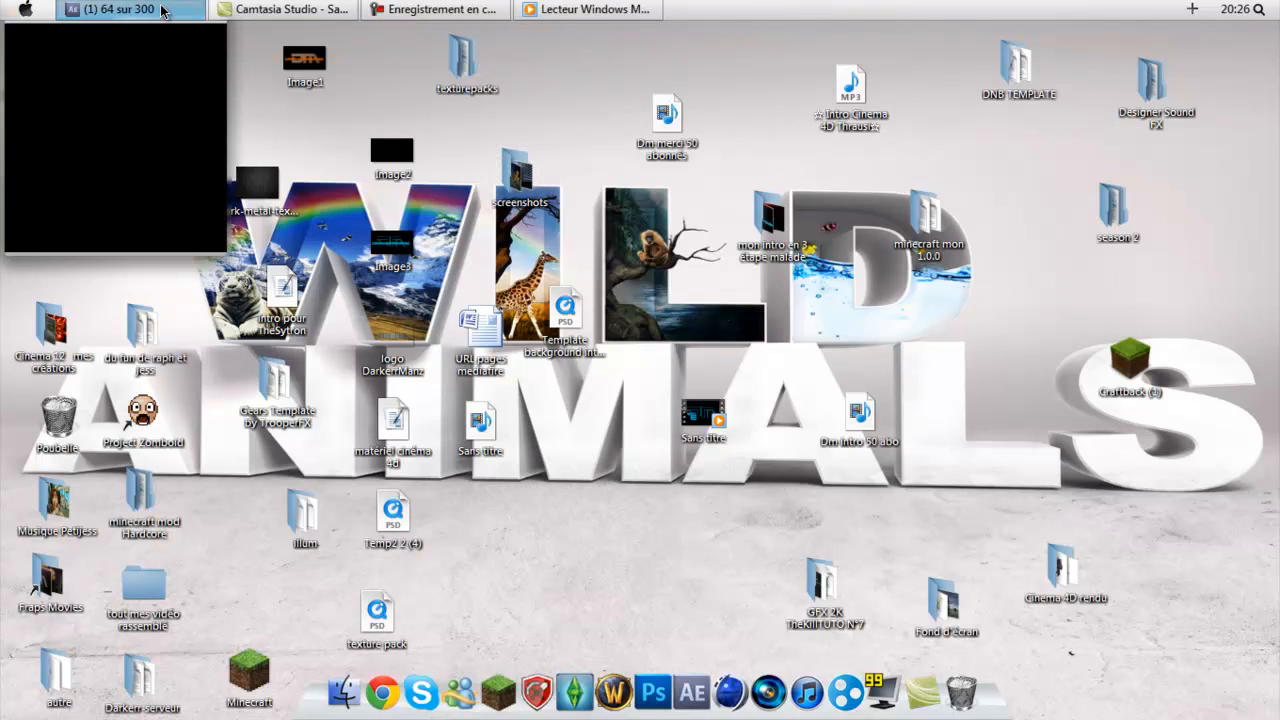
{"action": "left_click", "coordinate": [188, 56]}
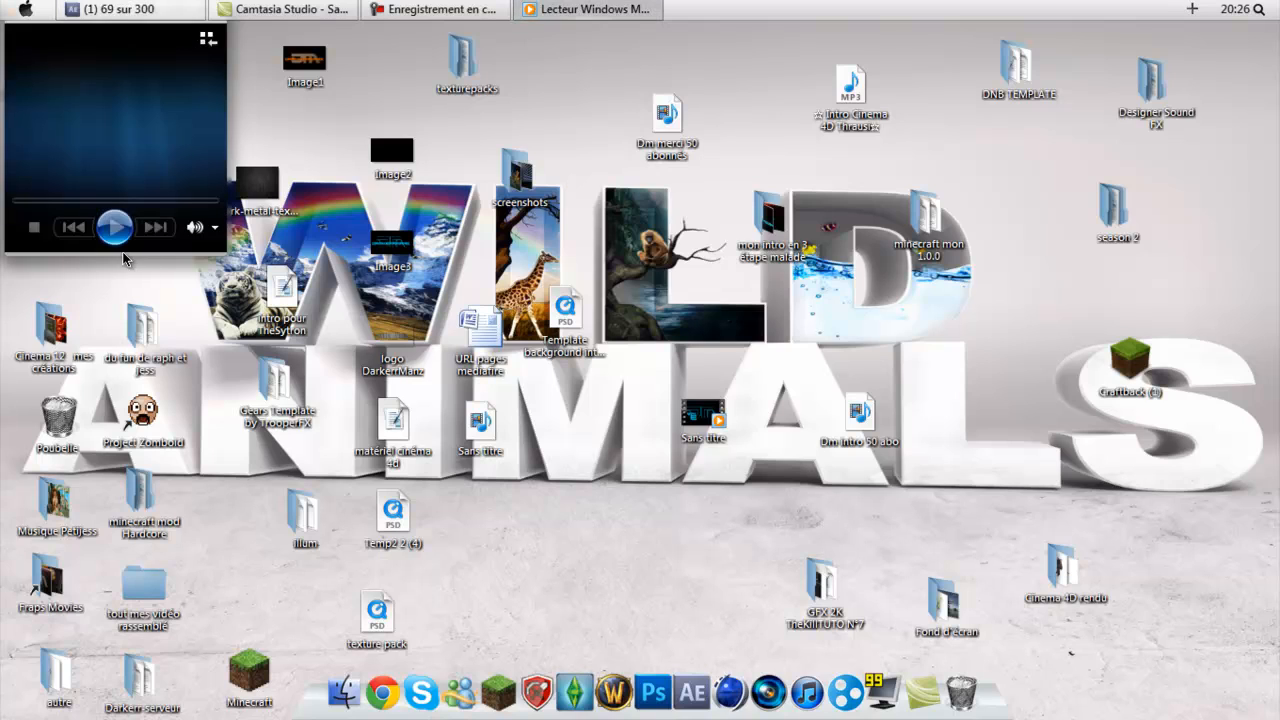
{"action": "left_click", "coordinate": [155, 231]}
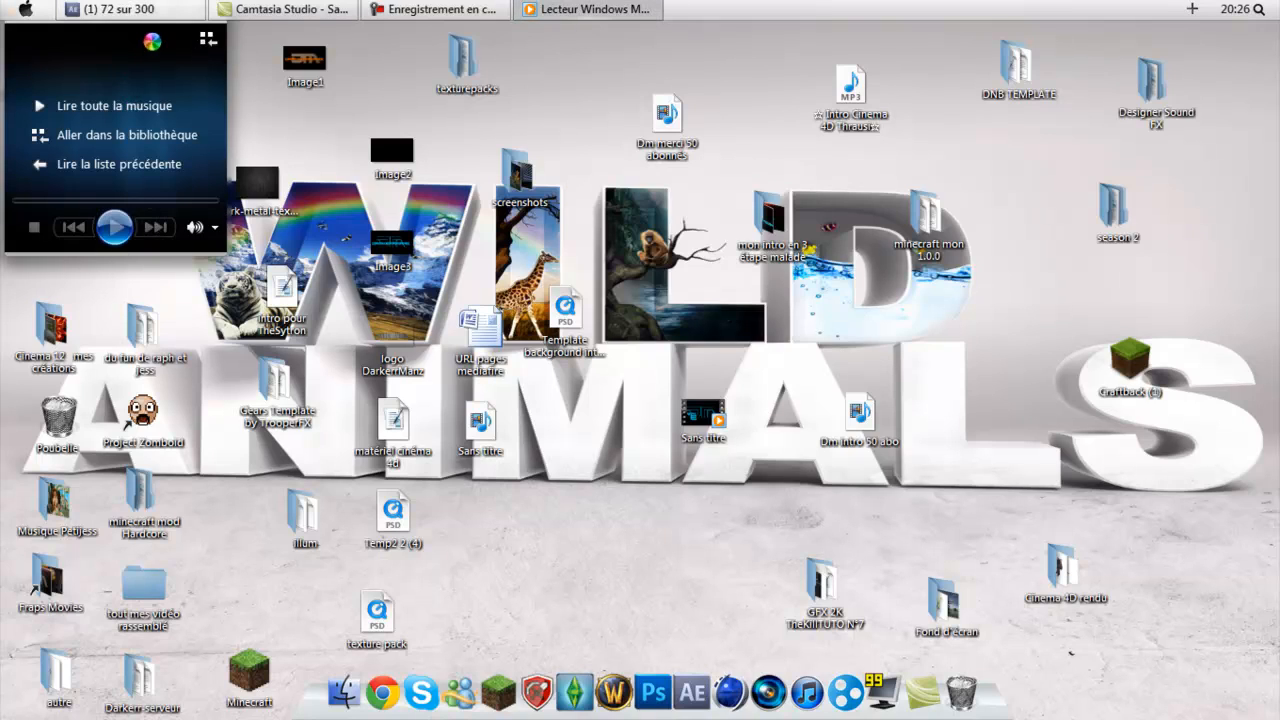
{"action": "left_click", "coordinate": [150, 89]}
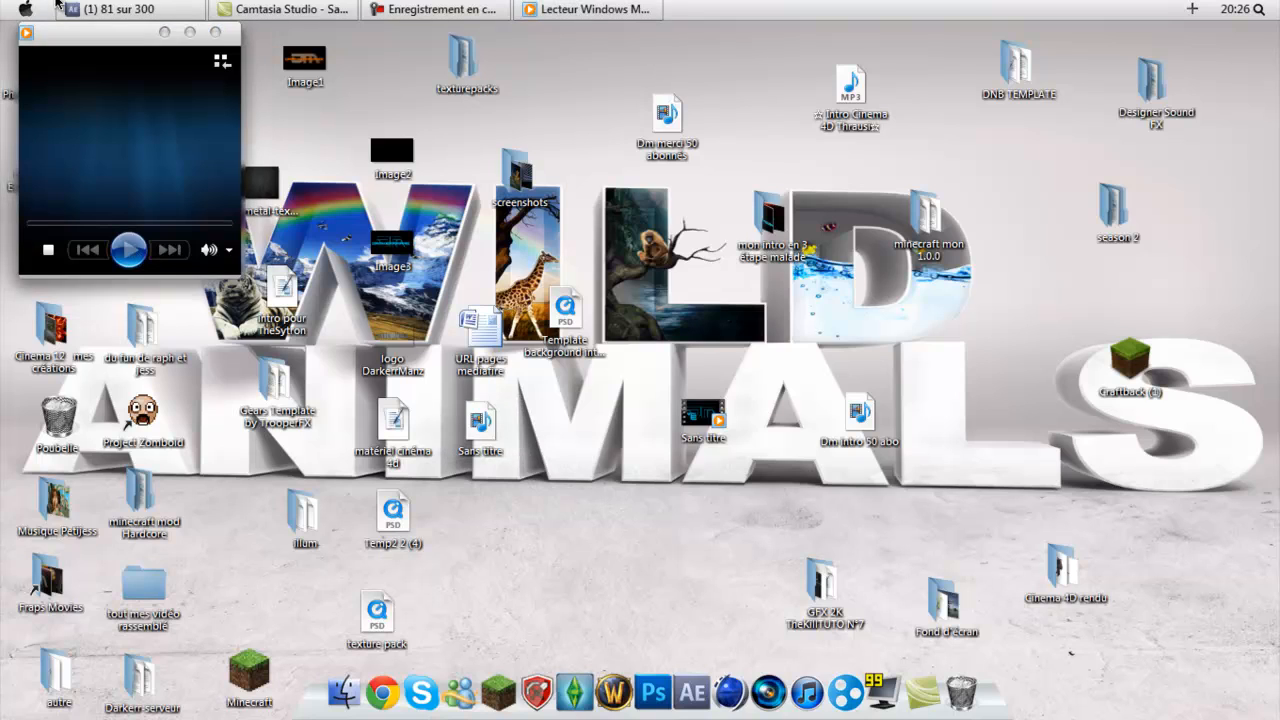
{"action": "double_click", "coordinate": [222, 35]}
{"action": "left_click", "coordinate": [445, 361]}
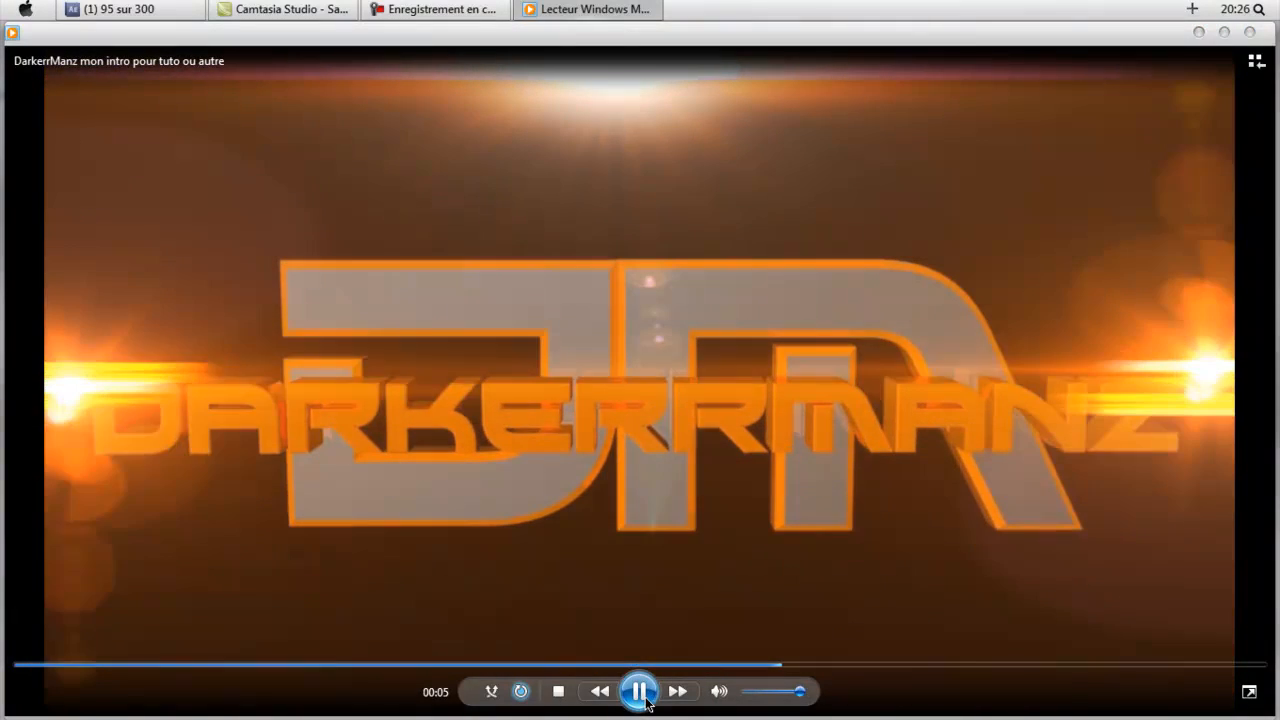
- Pause the DarkerrManz intro video at 00:05 to examine its flares, and resume playback through to the end
{"action": "left_click", "coordinate": [644, 698]}
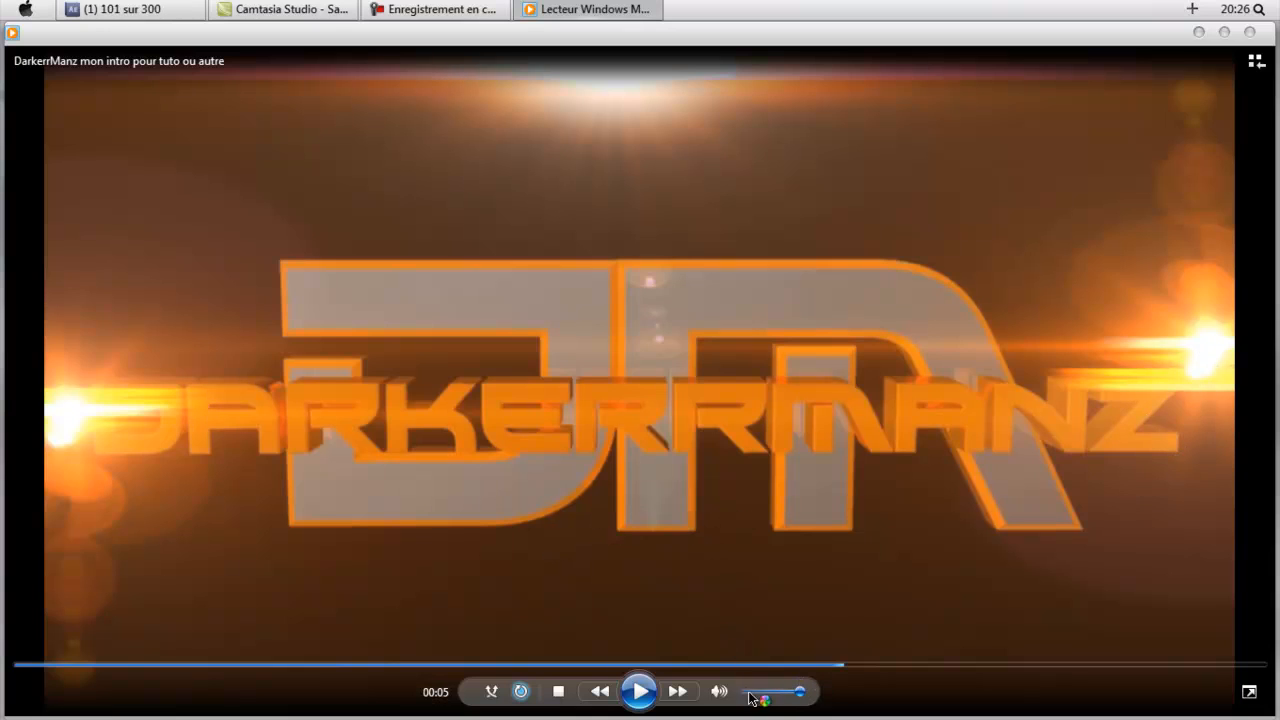
{"action": "left_click", "coordinate": [639, 691]}
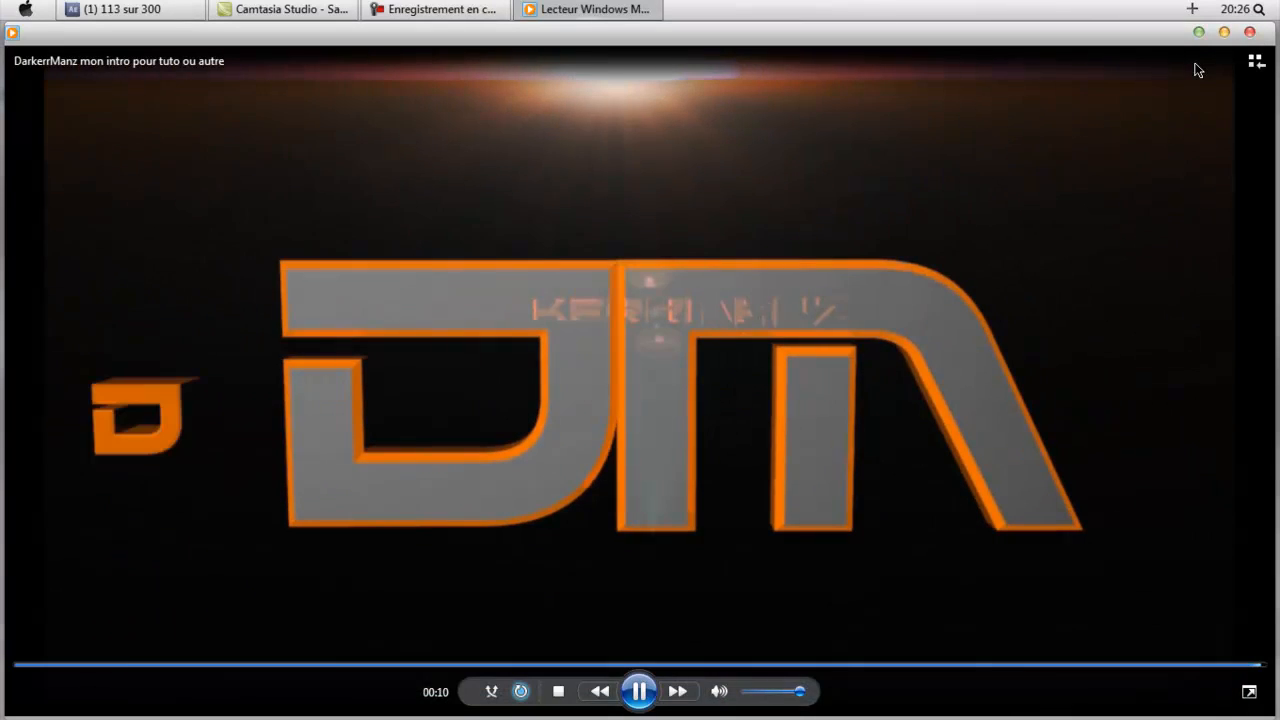
{"action": "left_click", "coordinate": [1250, 33]}
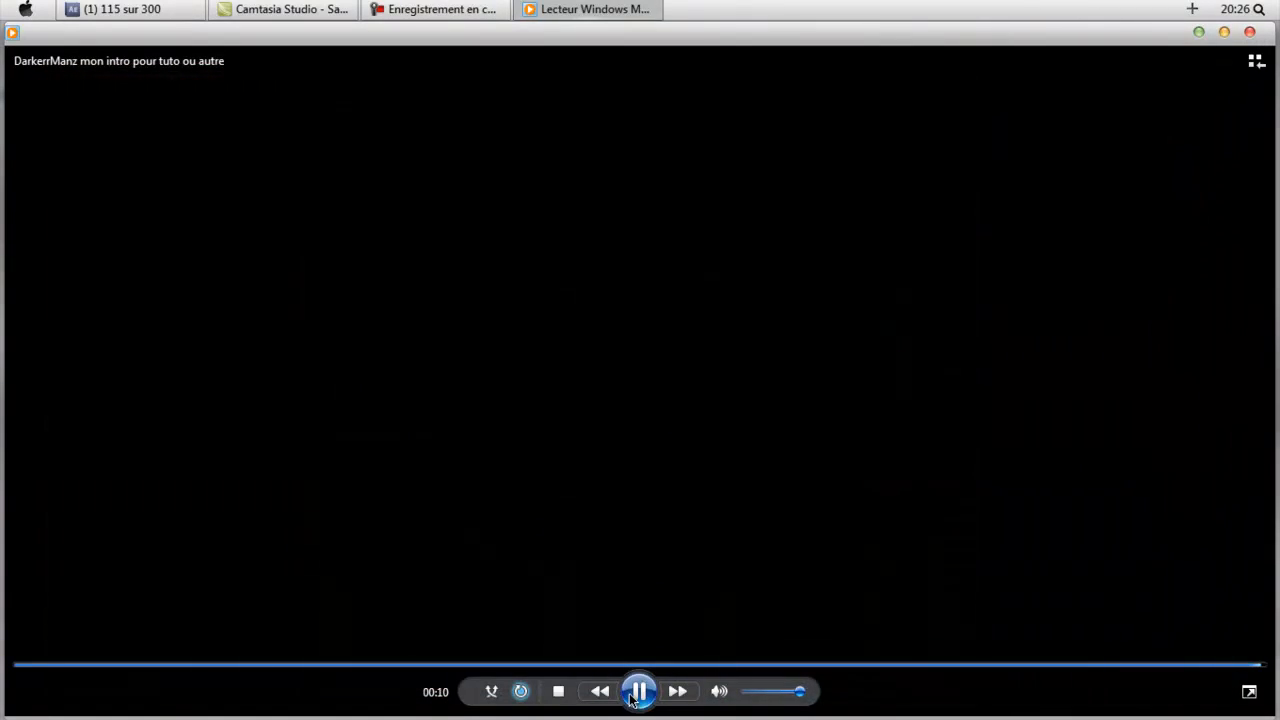